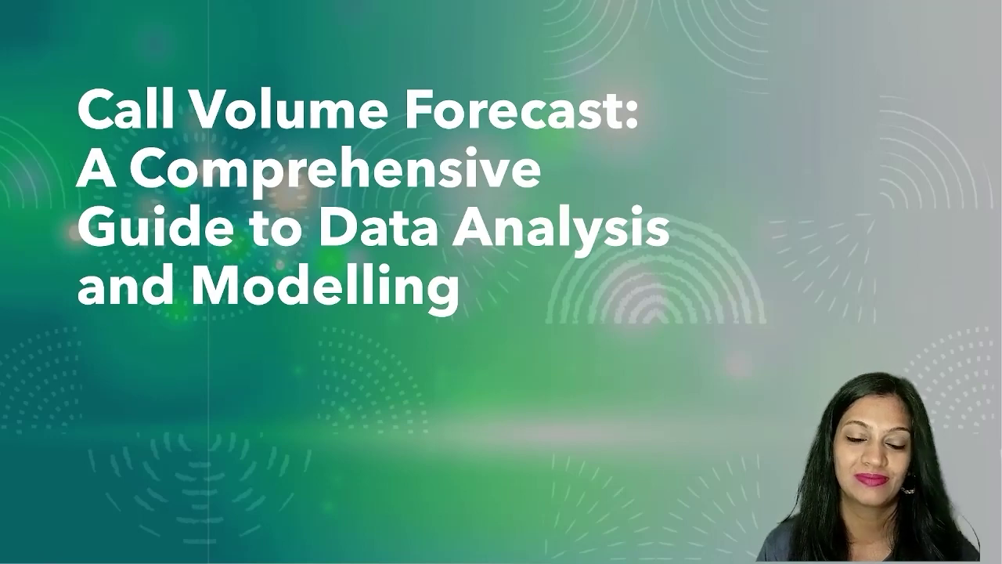
# Reveal the Objectives, Questions, Assumptions, Data Collection and Cleaning, and Data Exploration agenda bullets
pyautogui.press('Right')
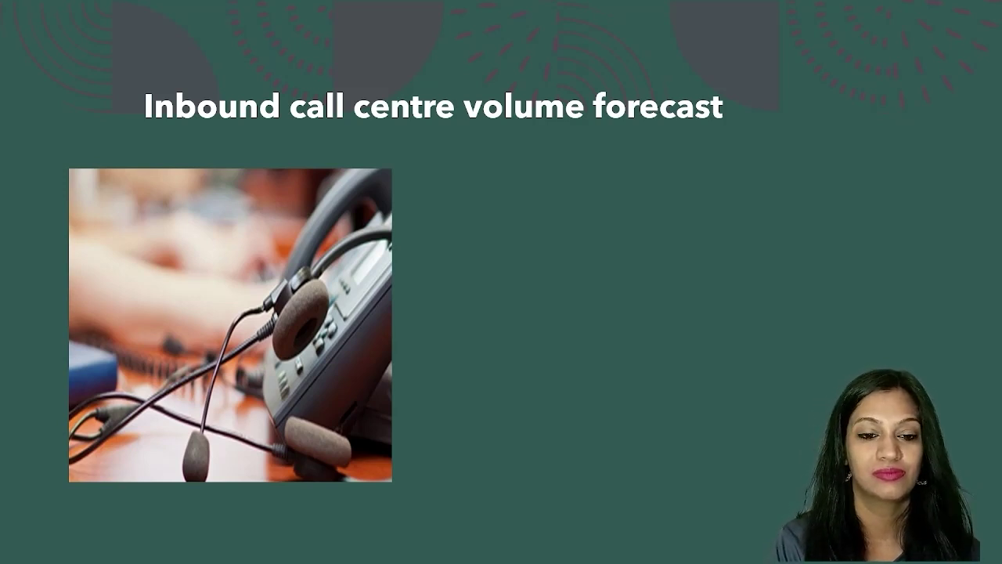
pyautogui.press('Right')
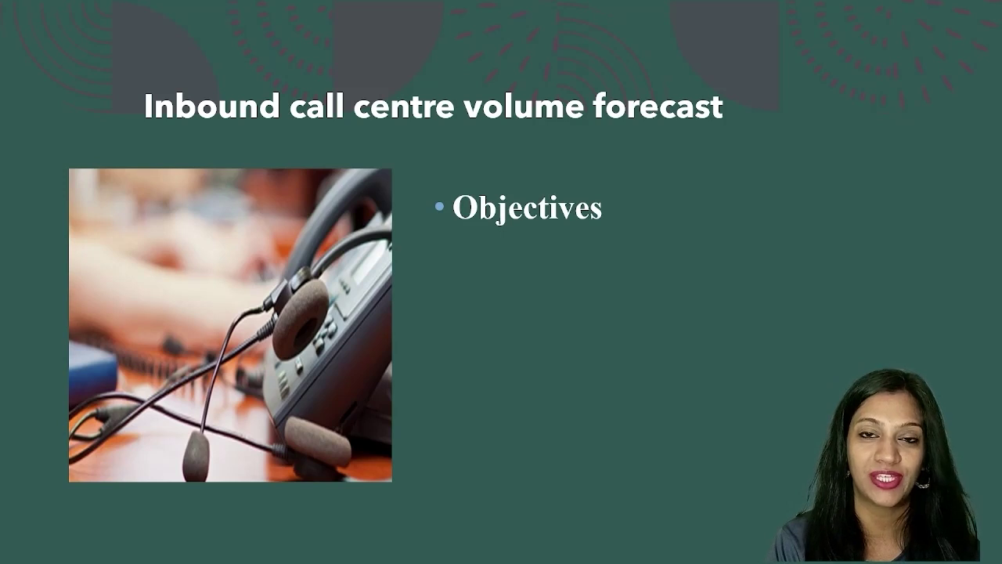
pyautogui.press('Right')
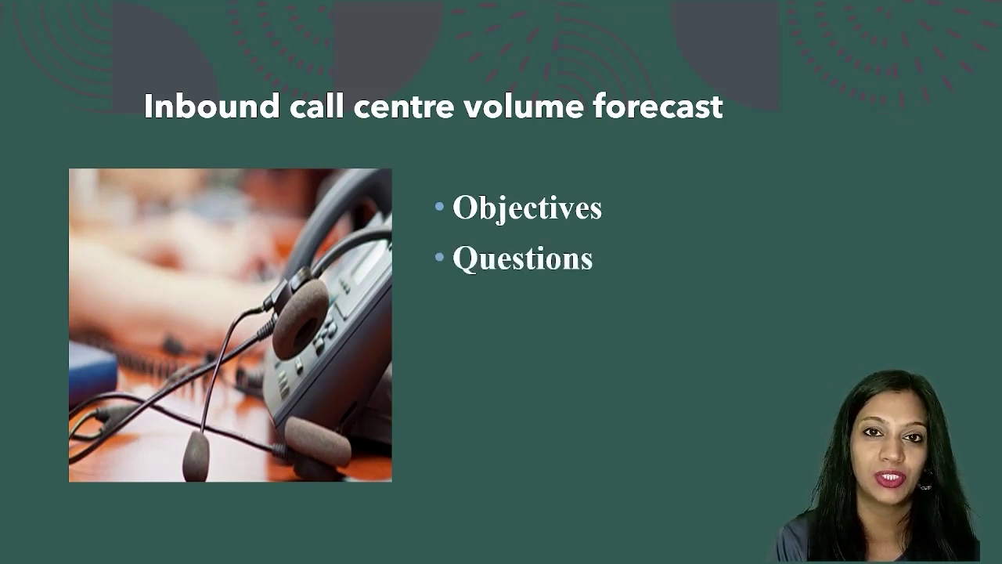
pyautogui.press('Right')
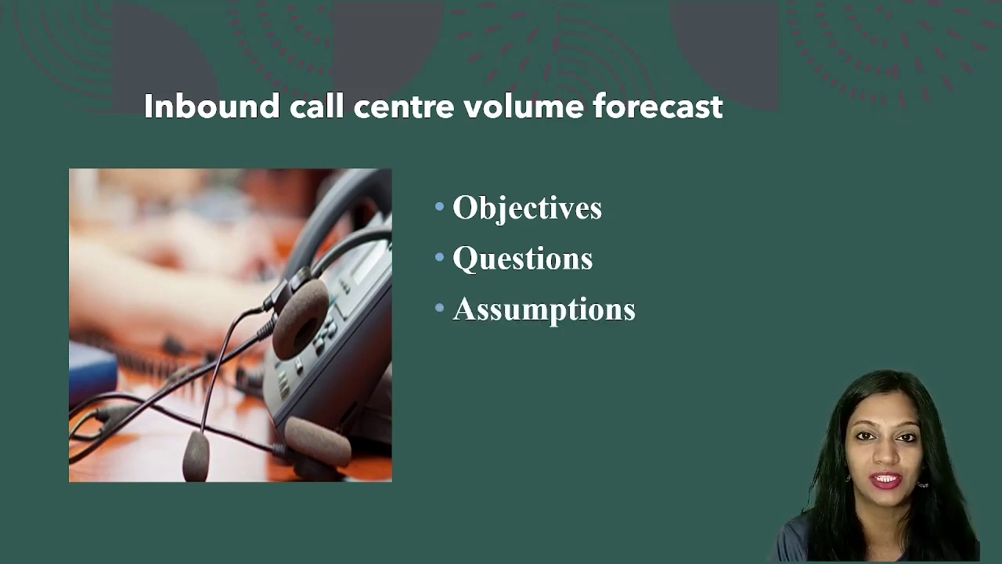
pyautogui.press('Right')
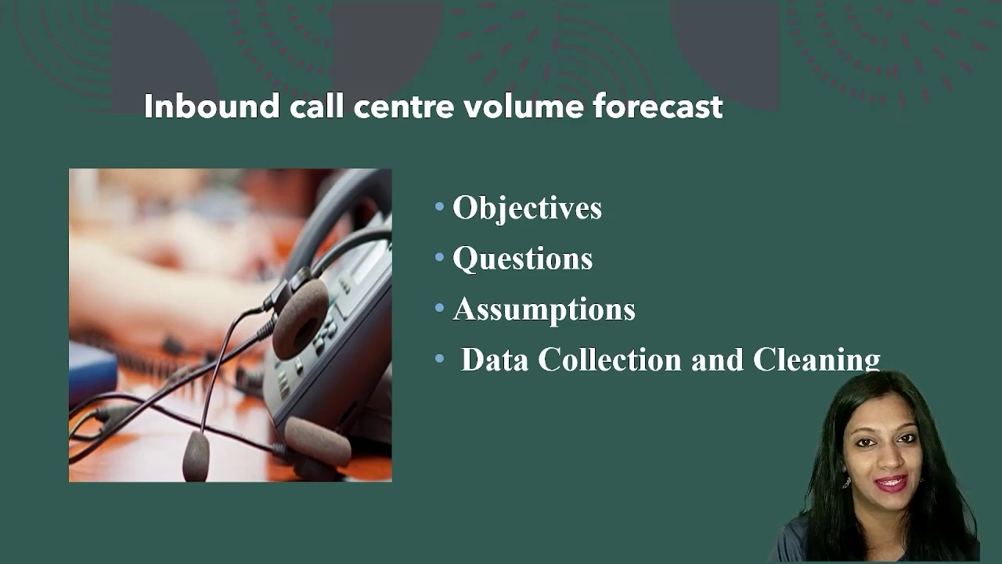
pyautogui.press('Right')
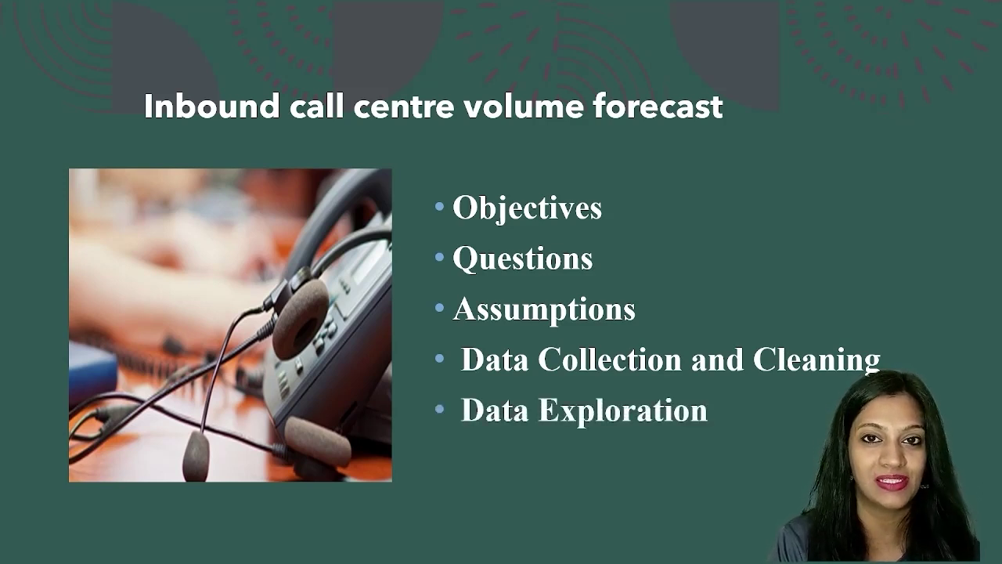
pyautogui.press('Right')
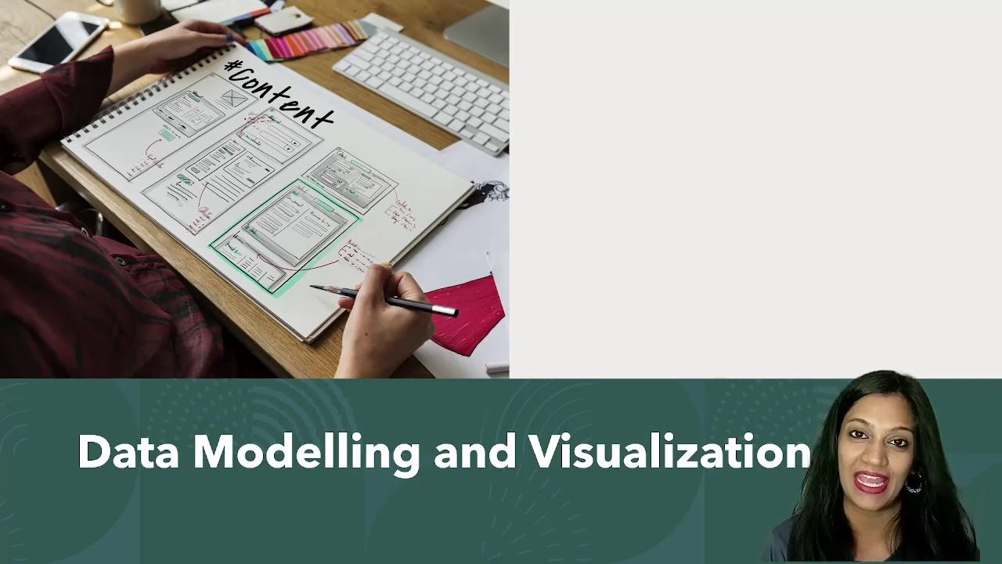
# Show the 6-month call volume forecast objective on the BRD slide, then continue to Questions
pyautogui.press('Right')
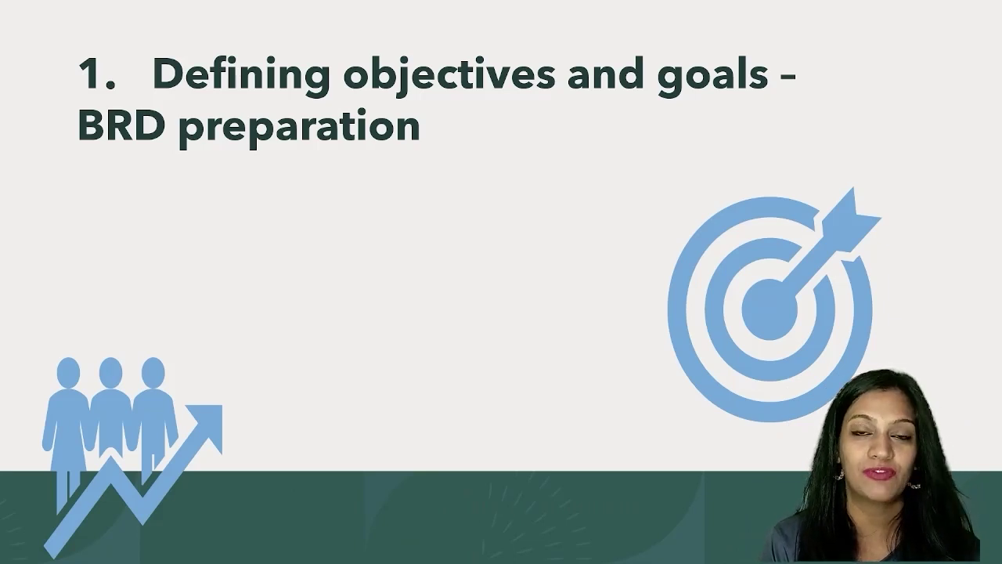
pyautogui.press('Right')
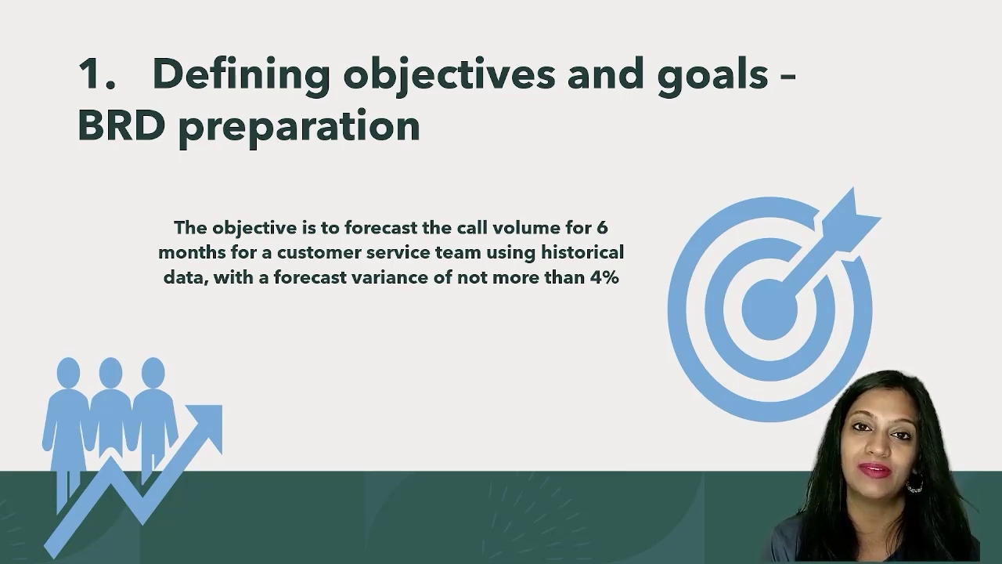
pyautogui.press('Right')
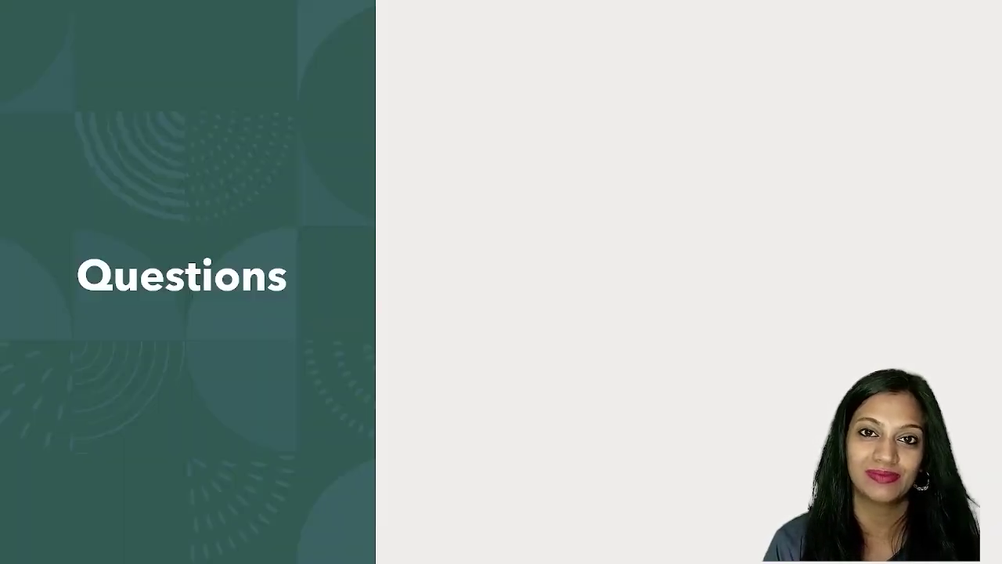
# Display the four forecast question rows, then continue to the Assumptions slide
pyautogui.press('Right')
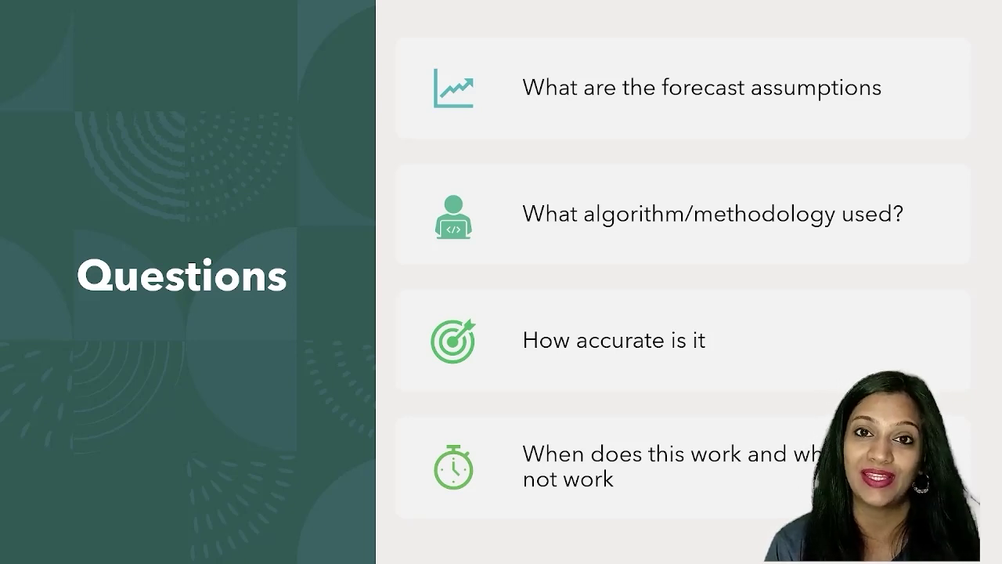
pyautogui.press('Right')
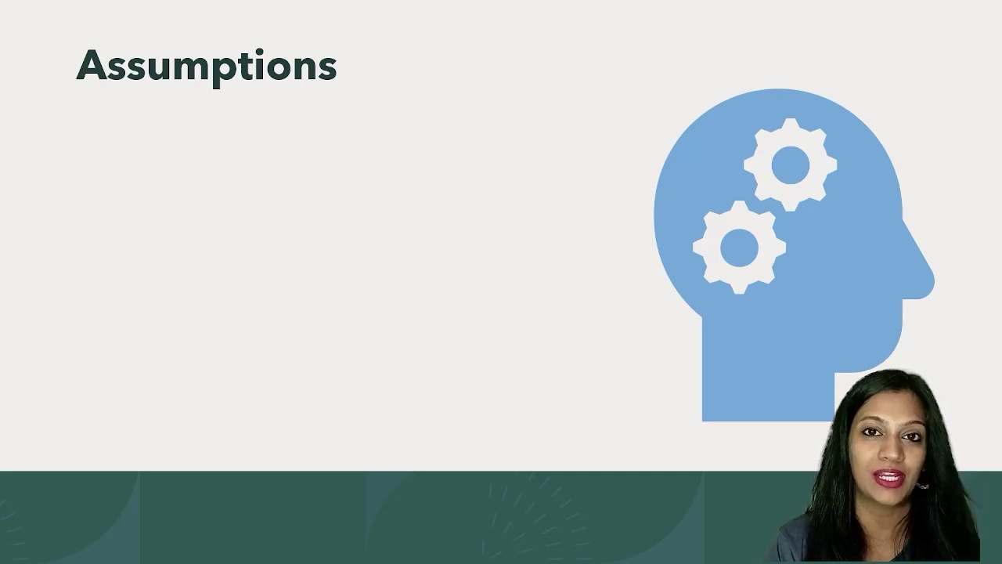
# Reveal the assumptions on reliable datasets, call center practices and call center performance
pyautogui.press('Right')
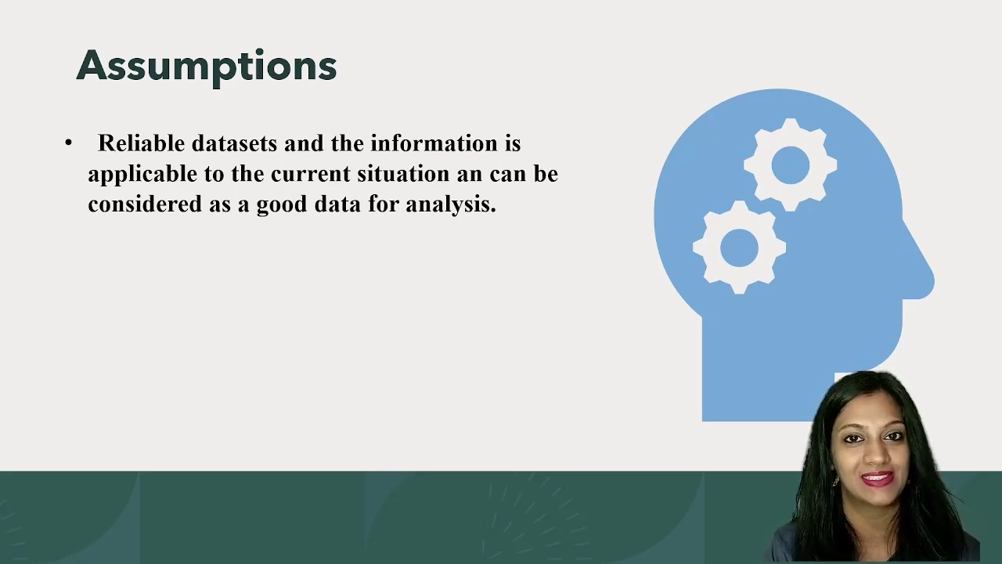
pyautogui.press('Right')
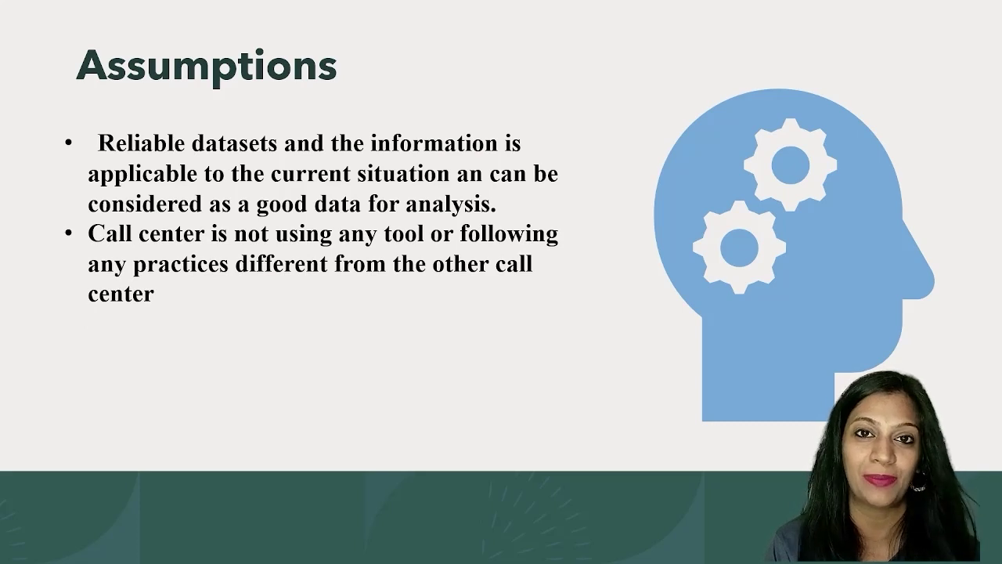
pyautogui.press('Right')
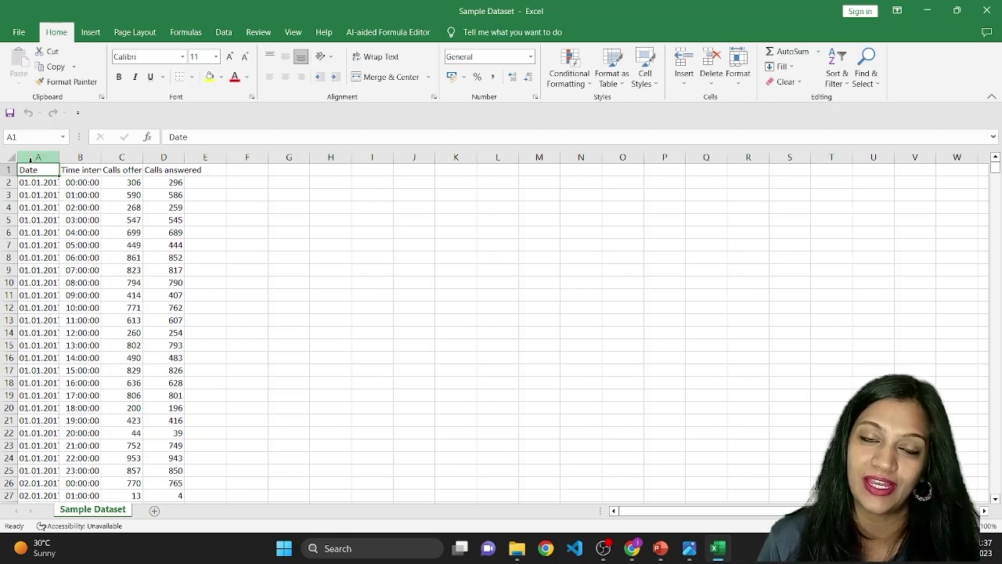
pyautogui.moveTo(35, 170); pyautogui.dragTo(174, 171)
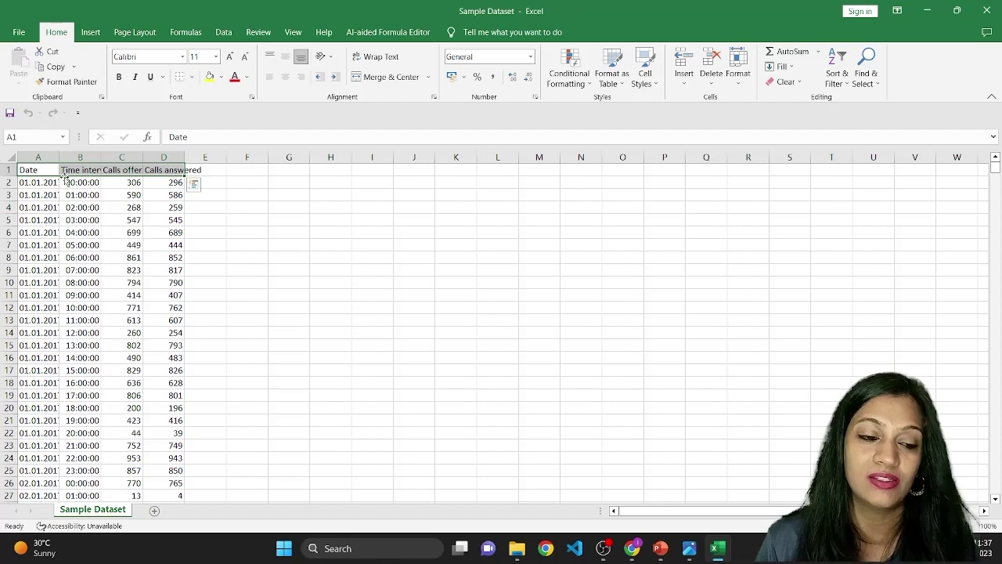
pyautogui.click(32, 177)
pyautogui.click(49, 156)
pyautogui.click(33, 172)
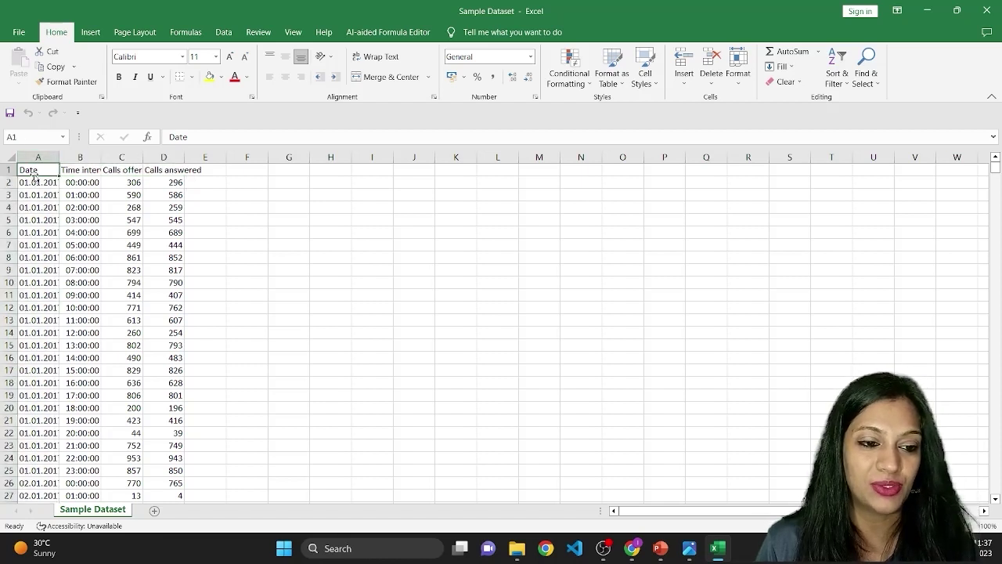
pyautogui.click(35, 191)
pyautogui.click(30, 225)
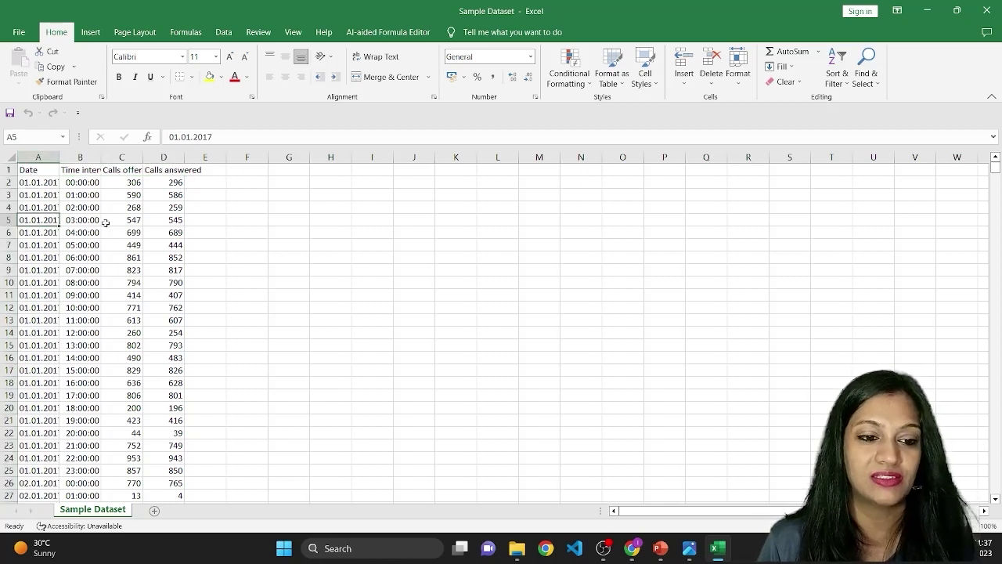
pyautogui.click(477, 57)
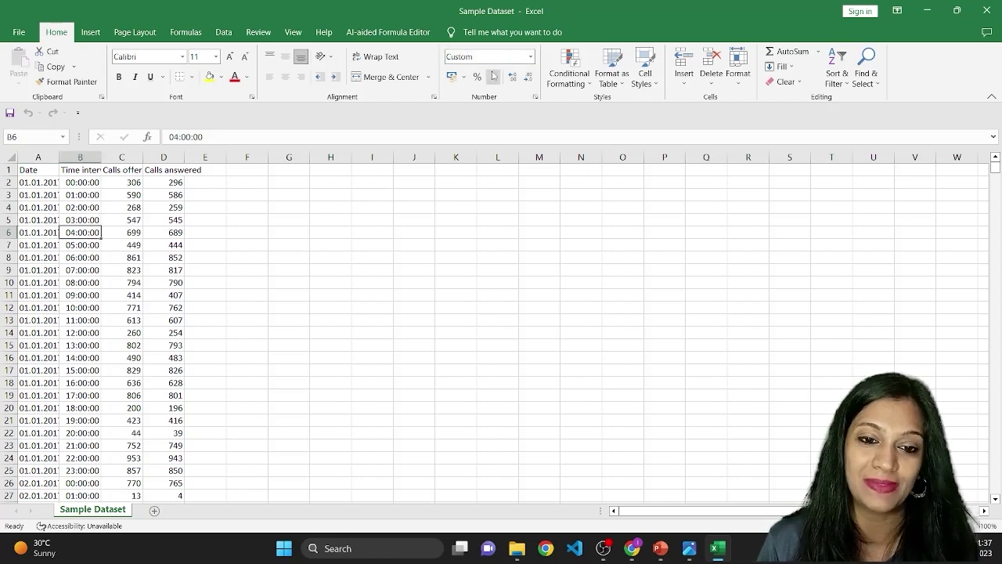
pyautogui.click(488, 60)
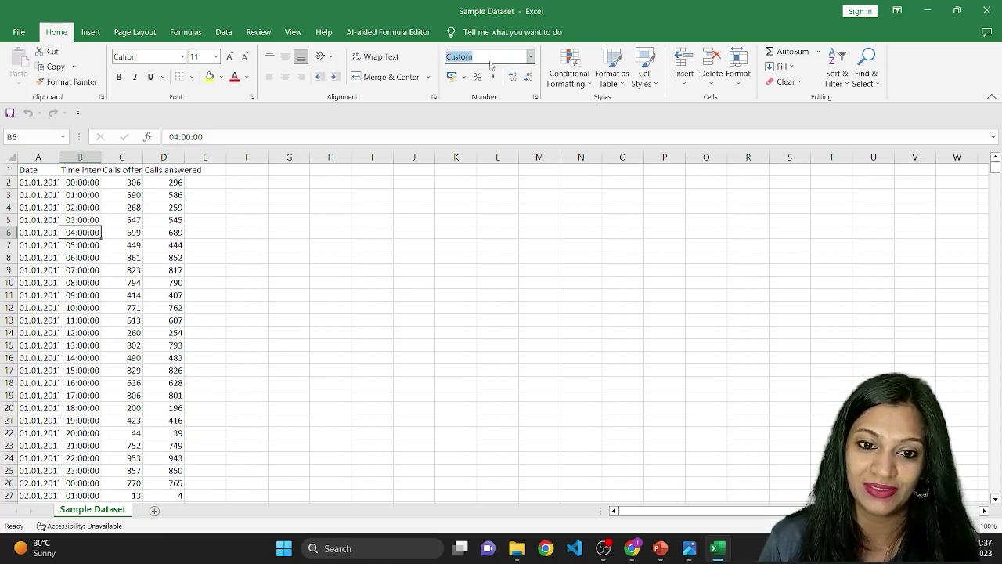
pyautogui.click(135, 233)
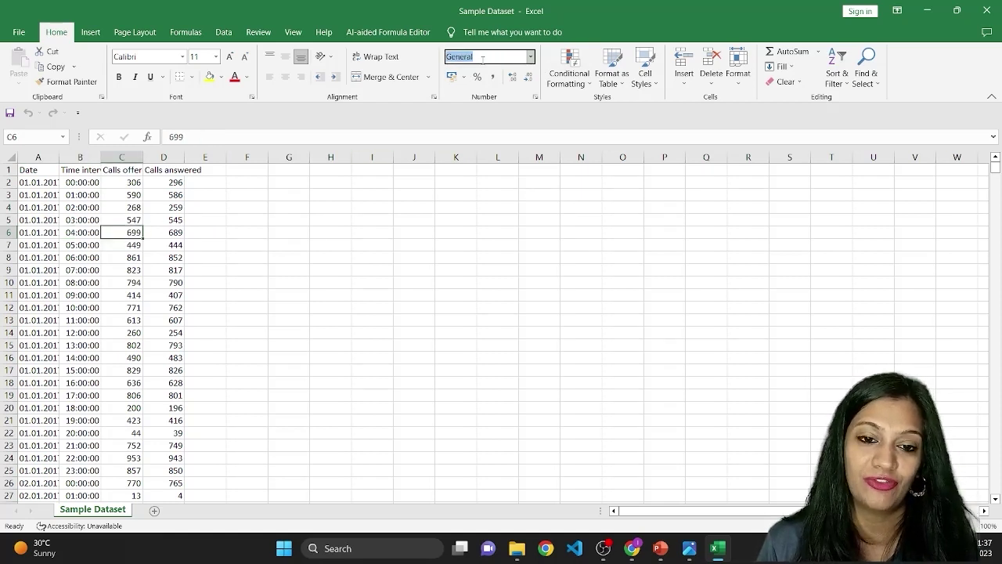
pyautogui.moveTo(176, 234); pyautogui.dragTo(19, 221)
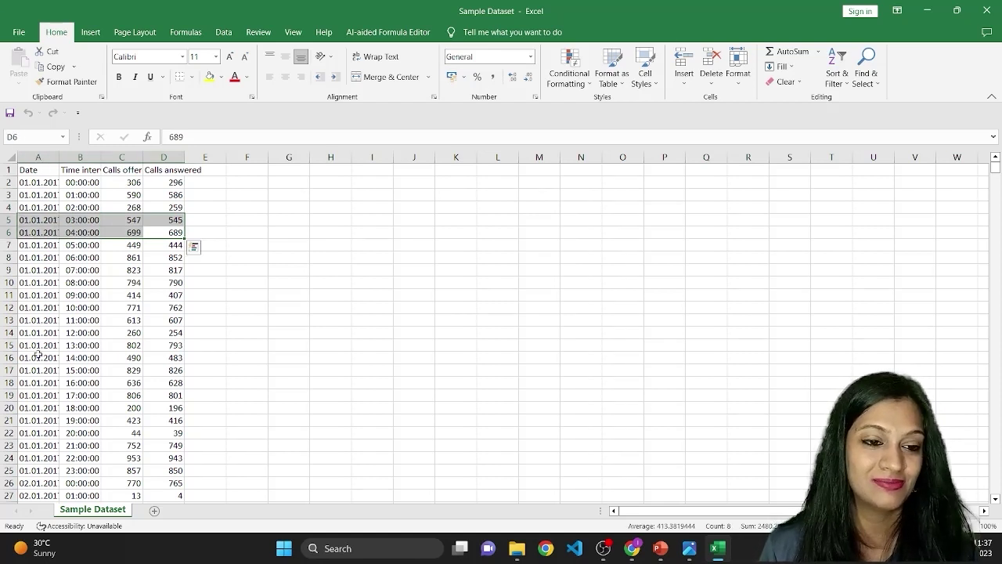
# Format the dates from A2 down as Short Date
pyautogui.click(41, 158)
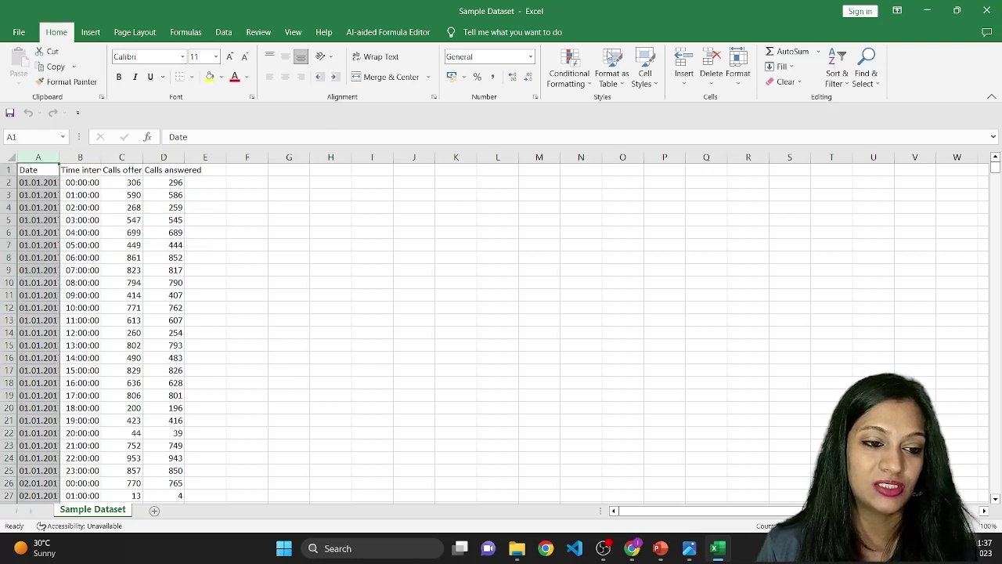
pyautogui.click(44, 182)
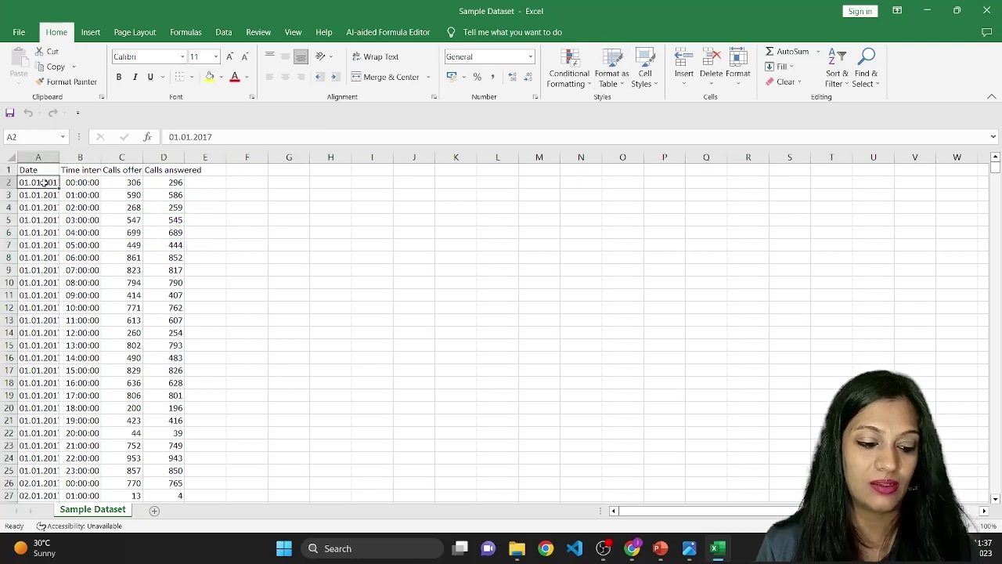
pyautogui.hotkey('ctrl', 'shift', 'Down')
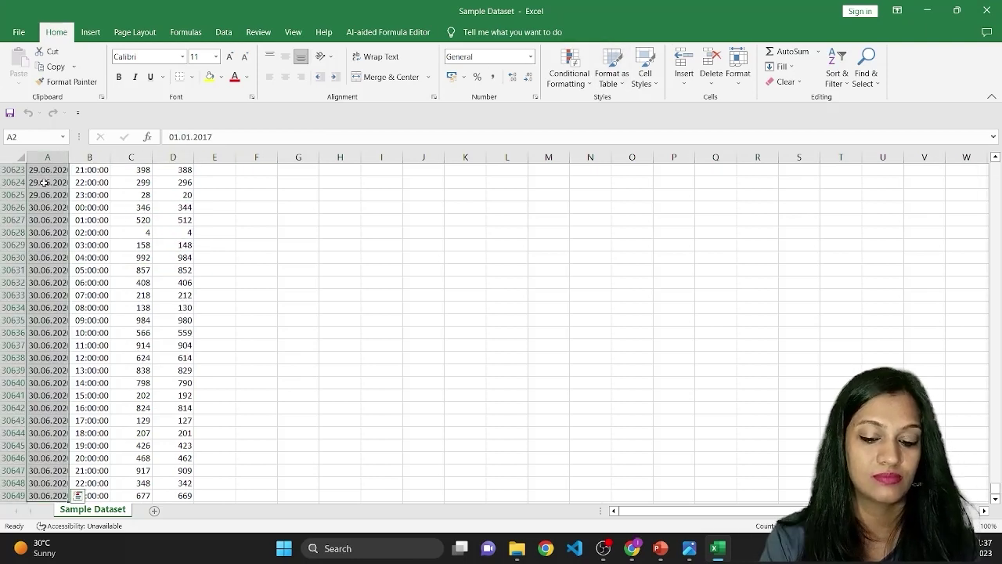
pyautogui.hotkey('ctrl', 'shift', 'Down')
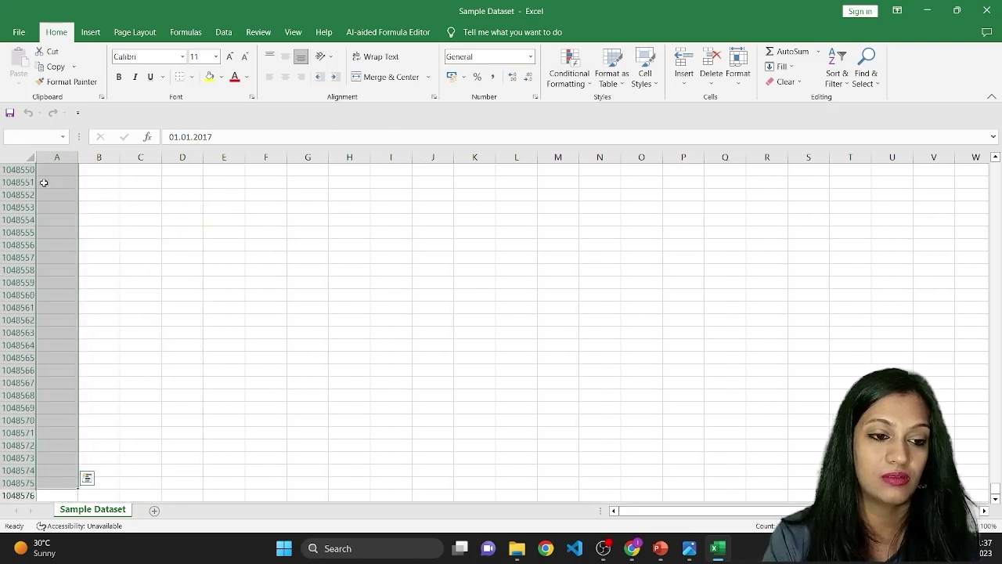
pyautogui.hotkey('ctrl', 'Home')
pyautogui.click(44, 183)
pyautogui.hotkey('ctrl', 'shift', 'Down')
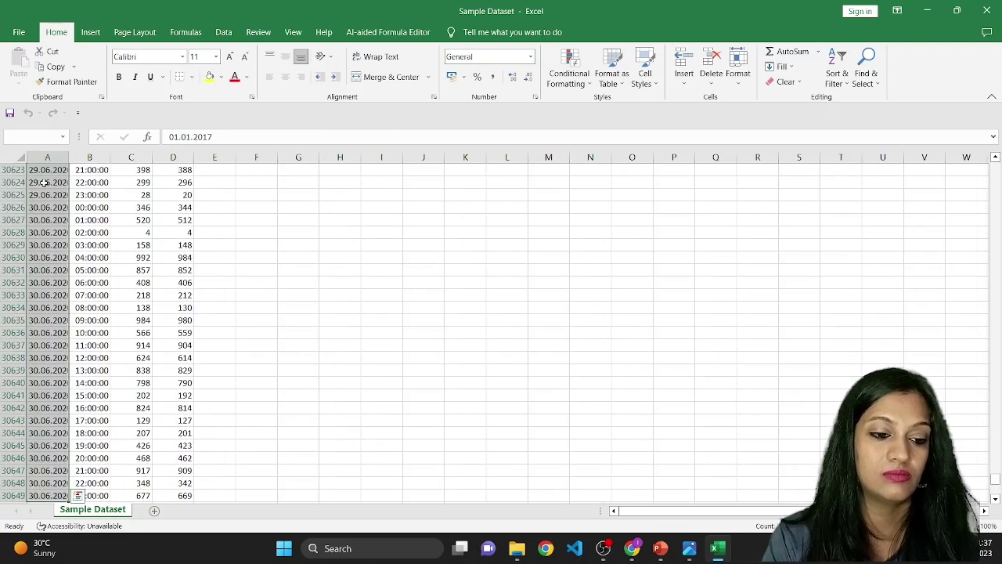
pyautogui.click(524, 57)
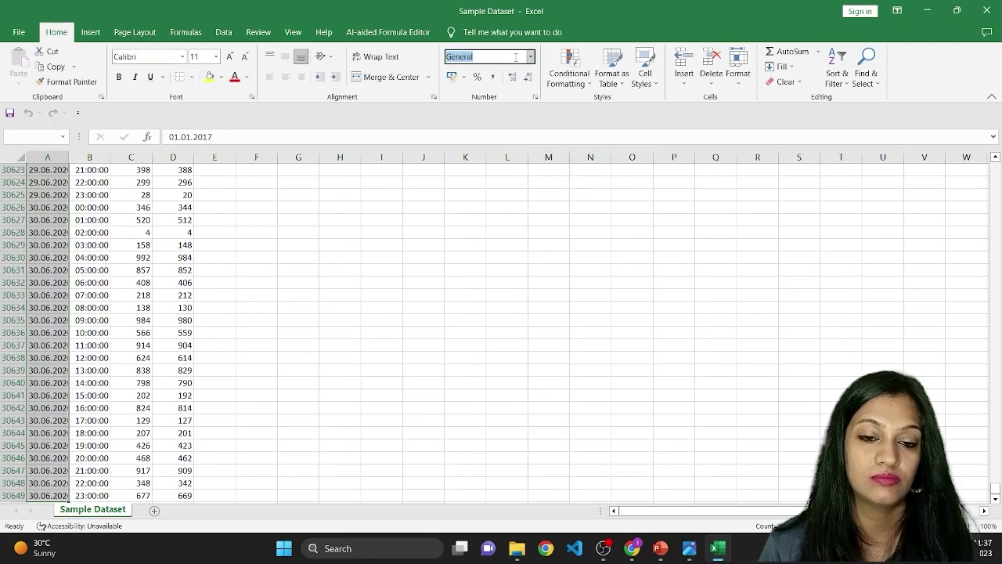
pyautogui.click(530, 57)
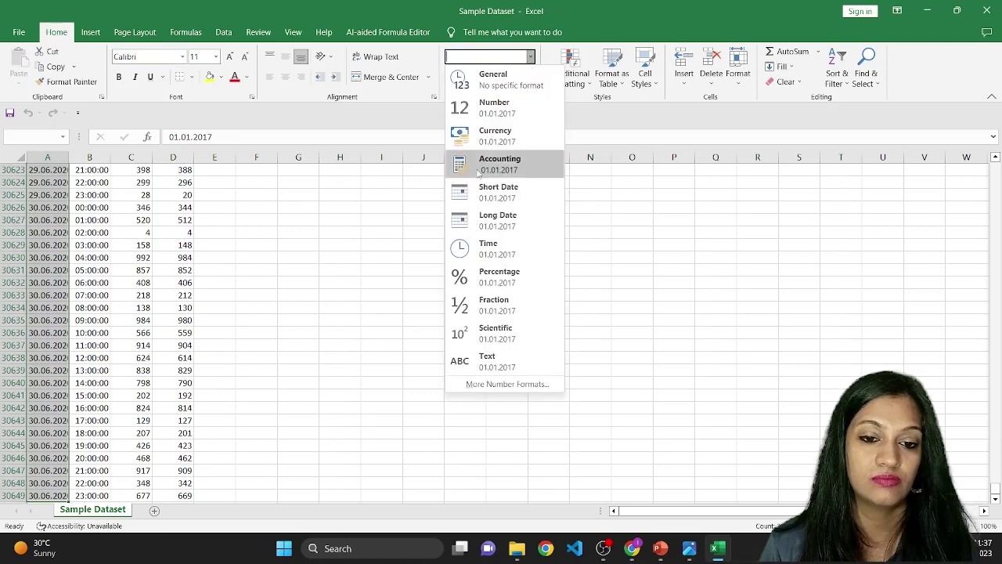
pyautogui.click(480, 220)
pyautogui.hotkey('ctrl', 'BackSpace')
pyautogui.click(530, 57)
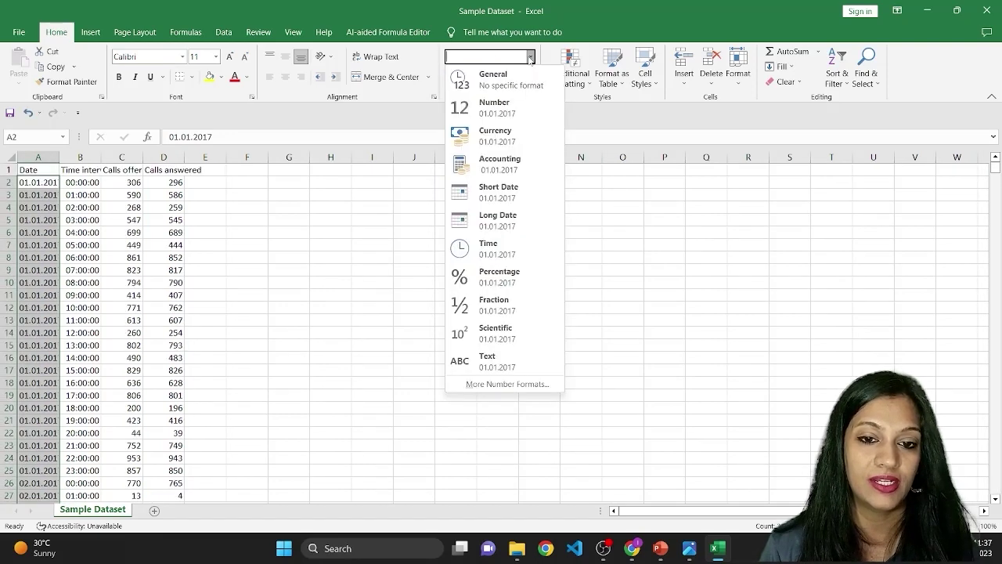
pyautogui.click(493, 192)
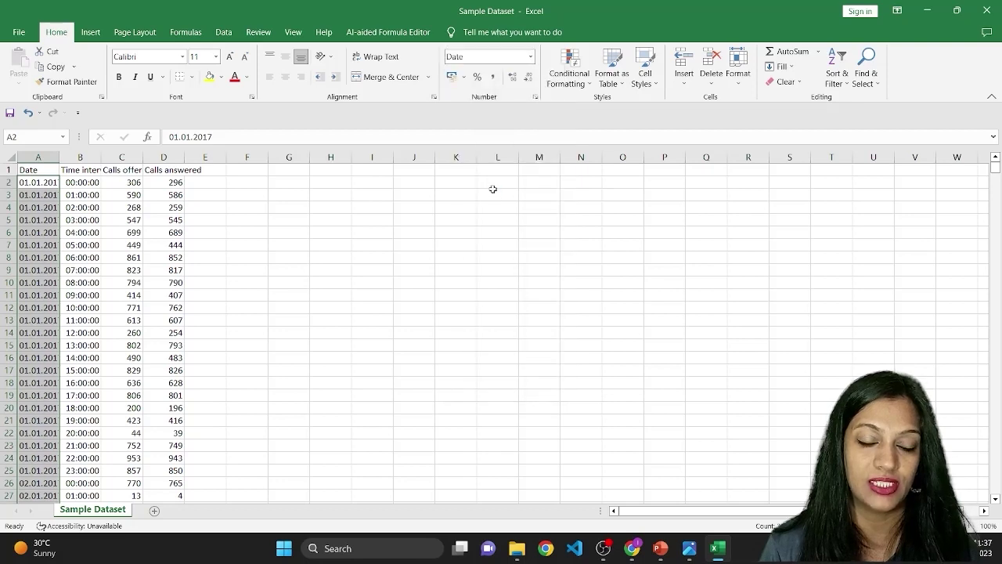
# Format the Time interval values in column B as Time
pyautogui.click(72, 180)
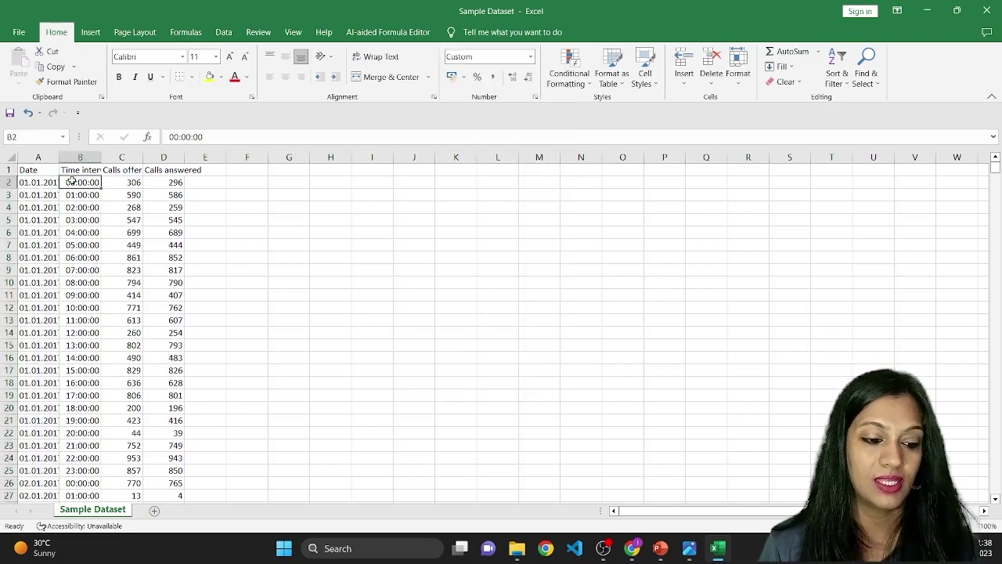
pyautogui.hotkey('ctrl', 'shift', 'Down')
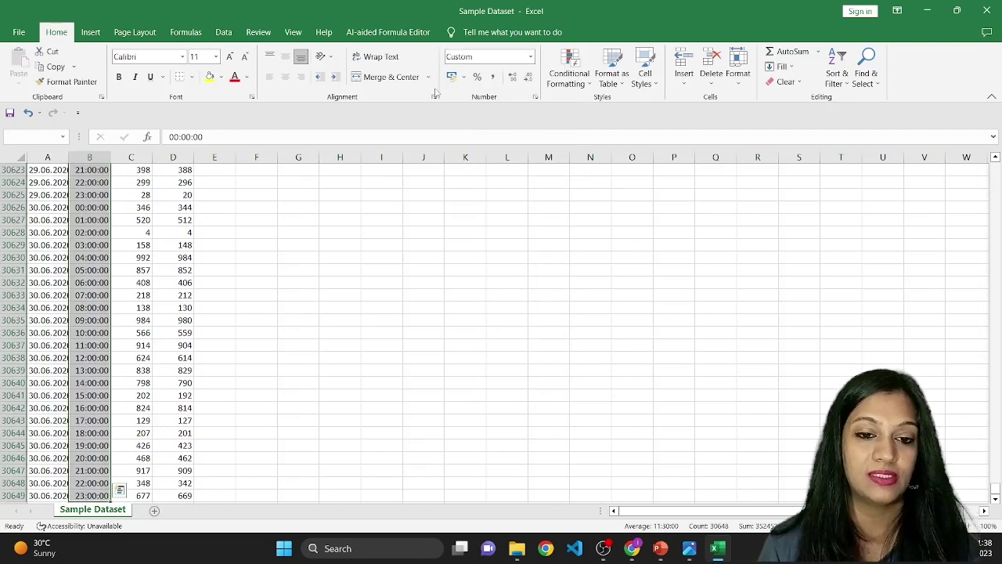
pyautogui.click(531, 57)
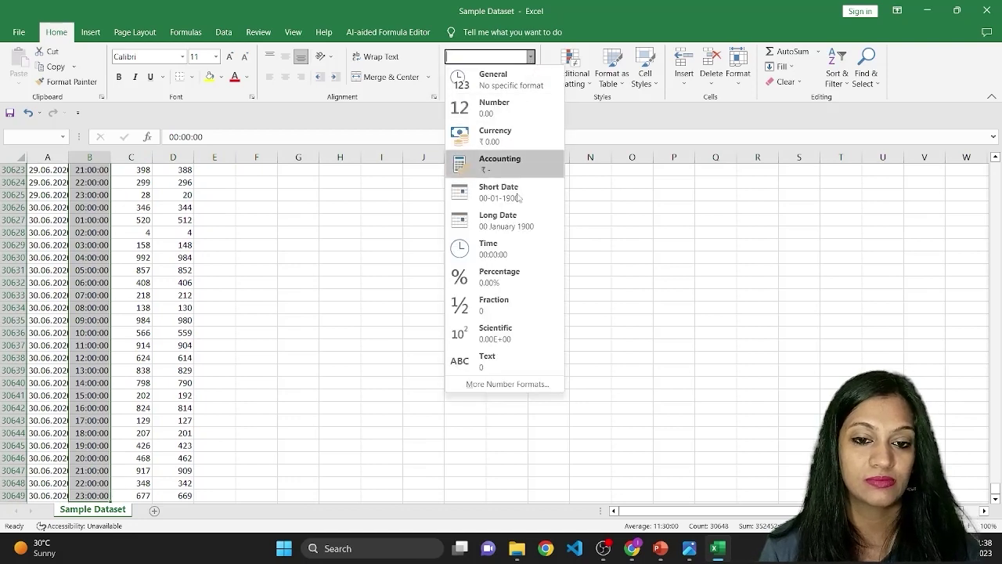
pyautogui.click(501, 249)
# Format the Calls offered and Calls answered columns as Number with no decimal places
pyautogui.click(118, 182)
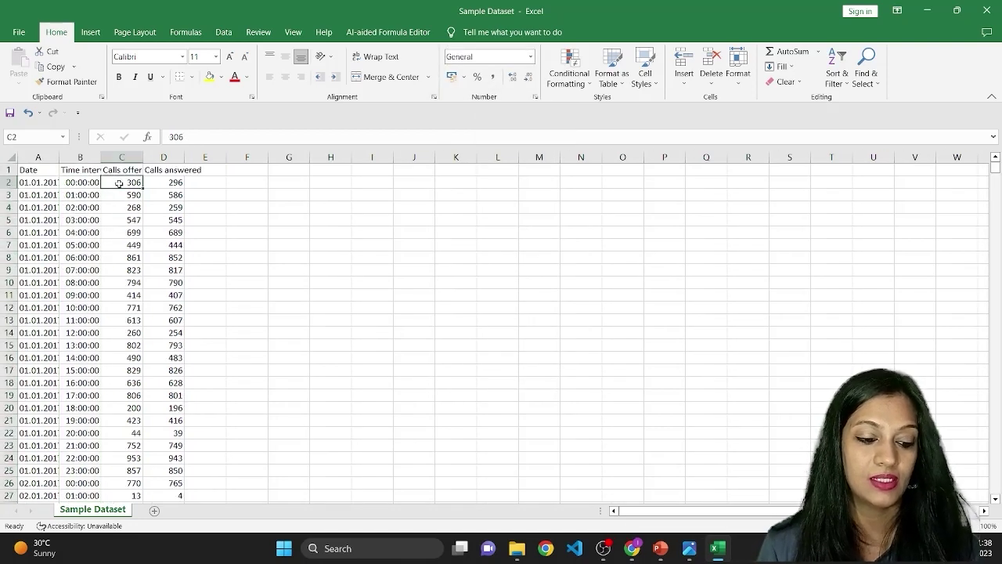
pyautogui.hotkey('shift', 'Right')
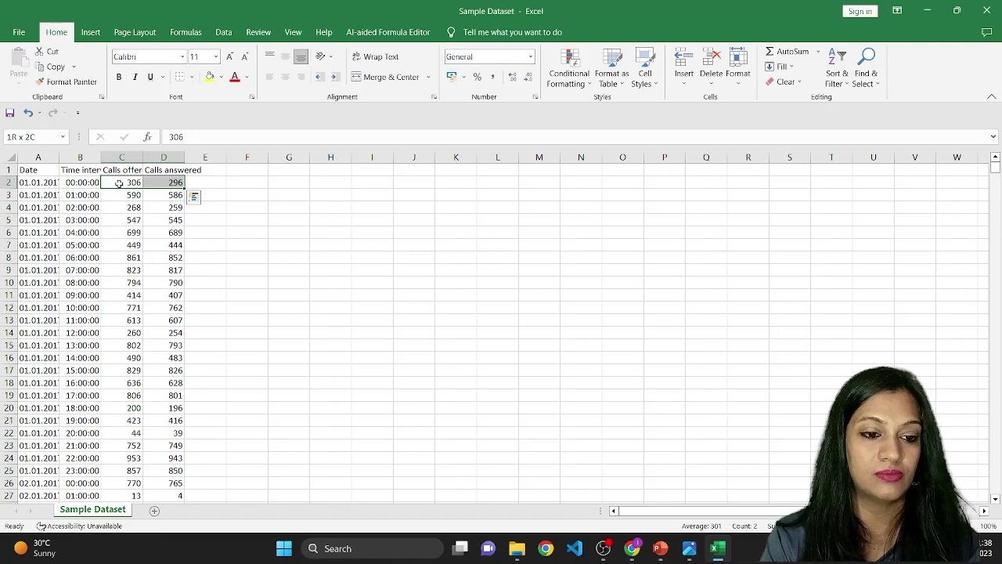
pyautogui.hotkey('ctrl', 'shift', 'Down')
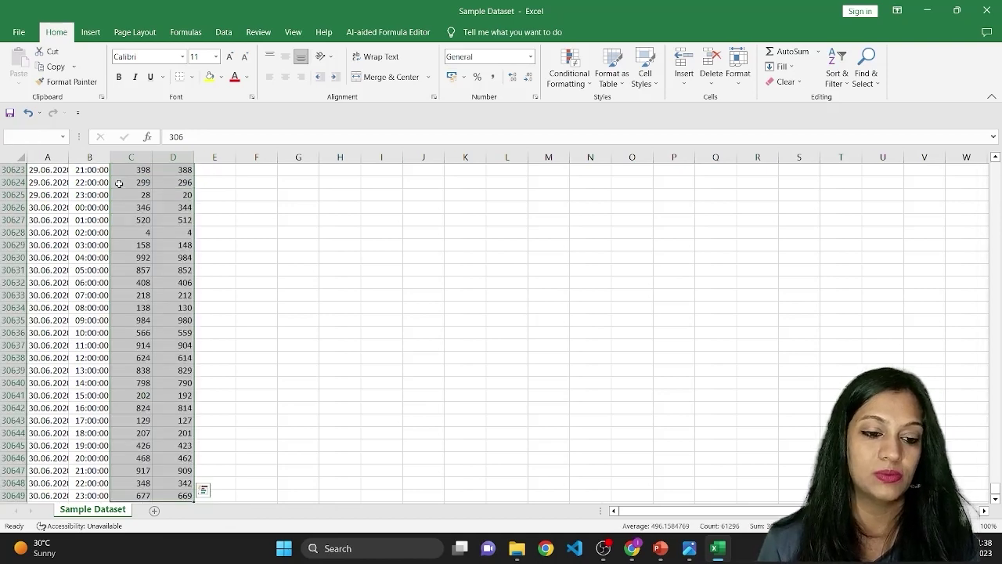
pyautogui.click(530, 57)
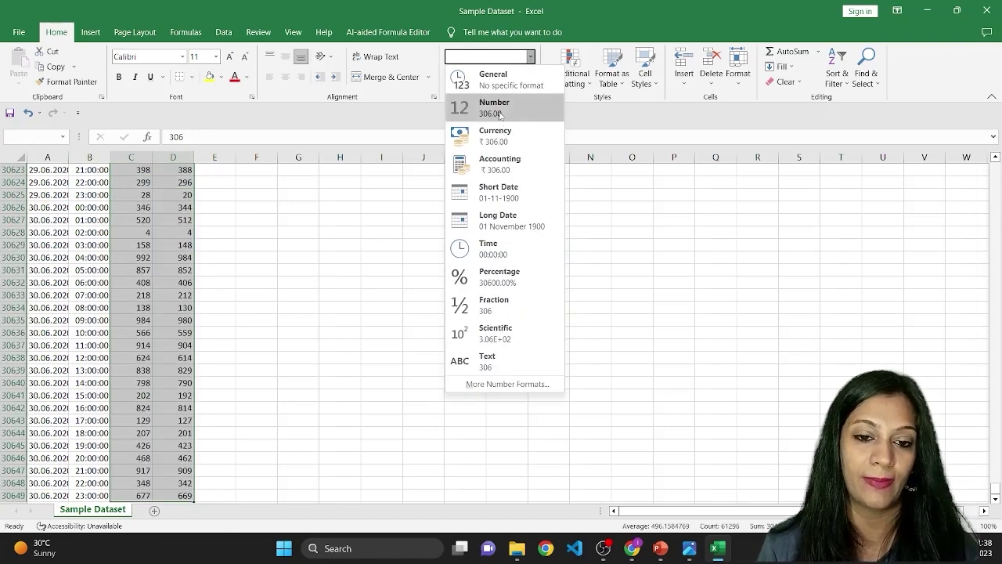
pyautogui.click(516, 108)
pyautogui.click(528, 78)
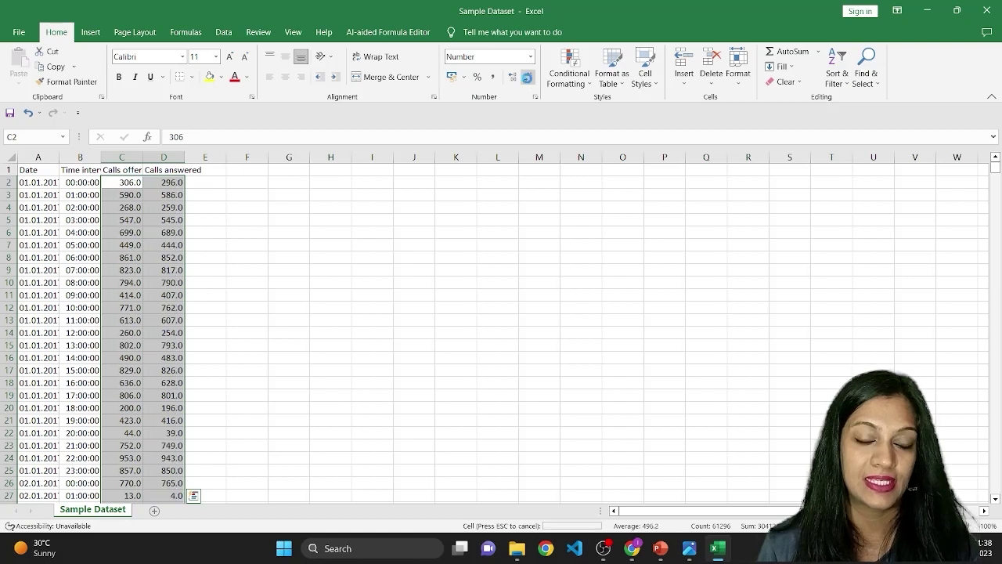
pyautogui.click(528, 78)
pyautogui.click(49, 182)
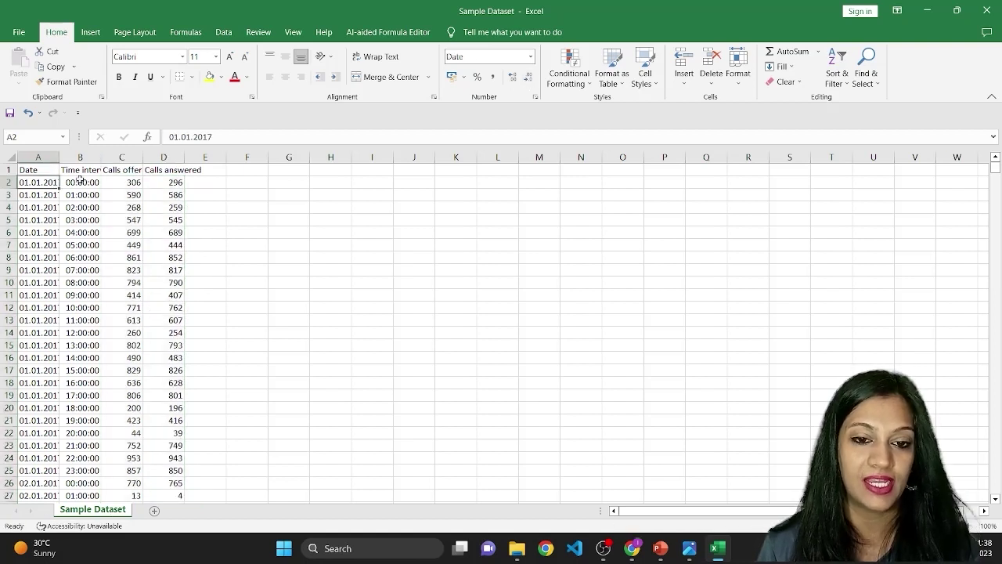
# Turn on AutoFilter for the header row and check the Date filter without changing anything
pyautogui.click(90, 184)
pyautogui.moveTo(122, 184); pyautogui.dragTo(157, 184)
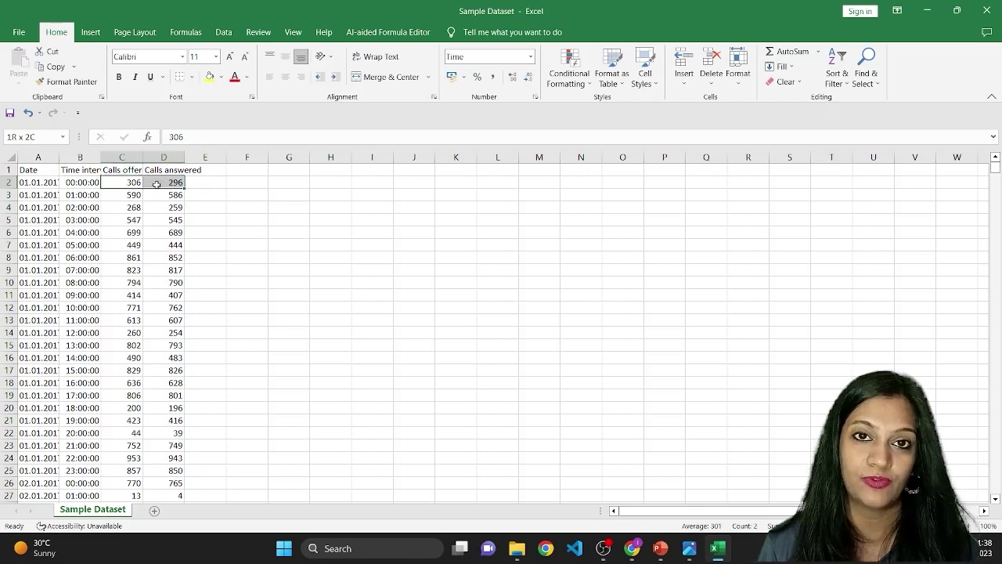
pyautogui.click(41, 185)
pyautogui.click(45, 170)
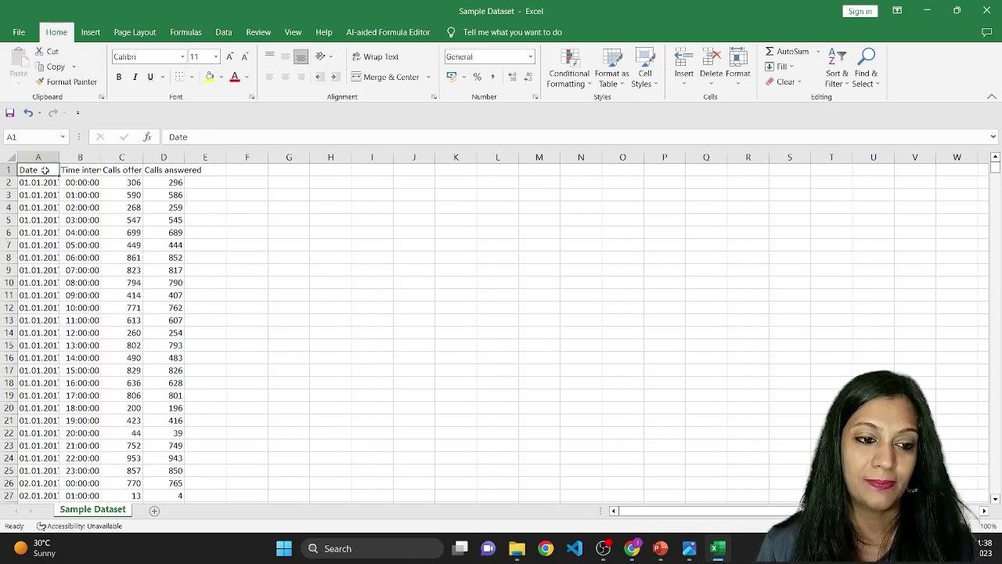
pyautogui.hotkey('ctrl', 'shift', 'l')
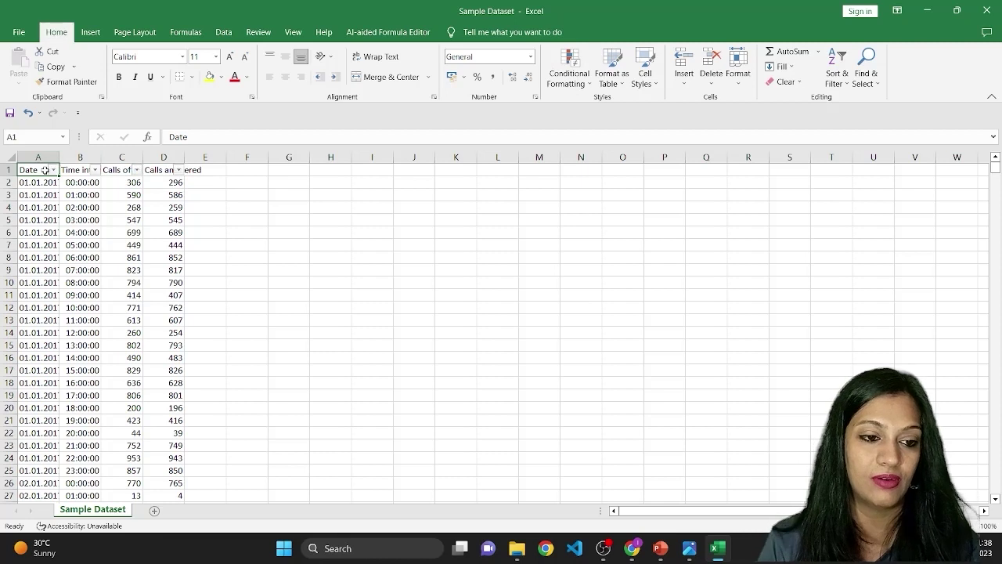
pyautogui.click(52, 170)
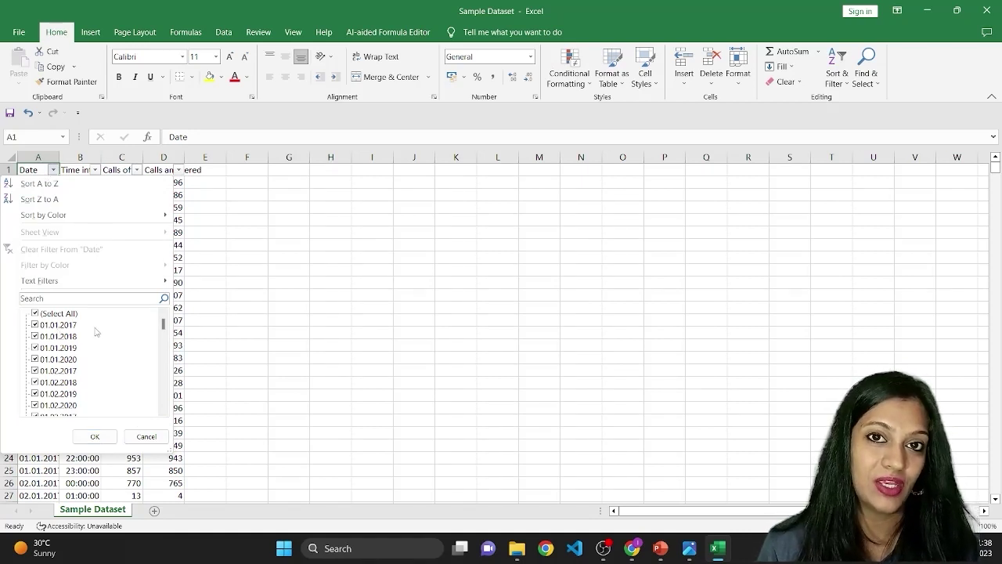
pyautogui.click(145, 439)
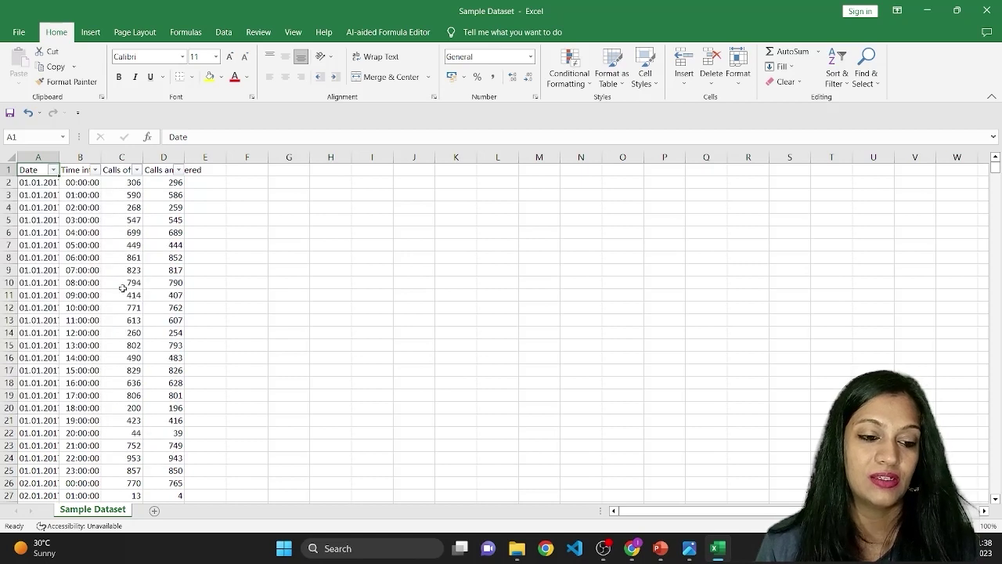
pyautogui.click(36, 181)
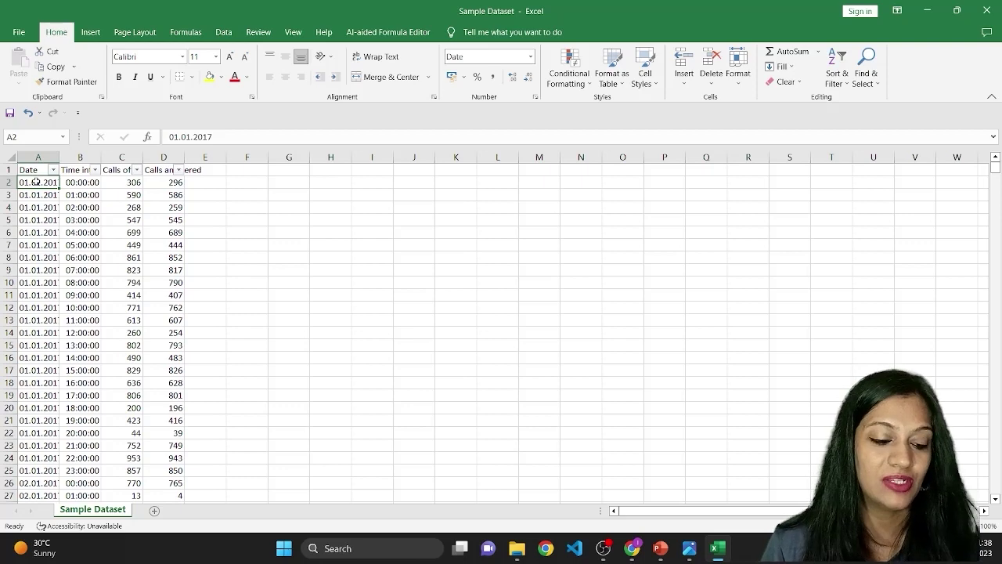
# Replace every '.' in the dates with '-' so they read like 01-01-2017
pyautogui.hotkey('ctrl', 'shift', 'Down')
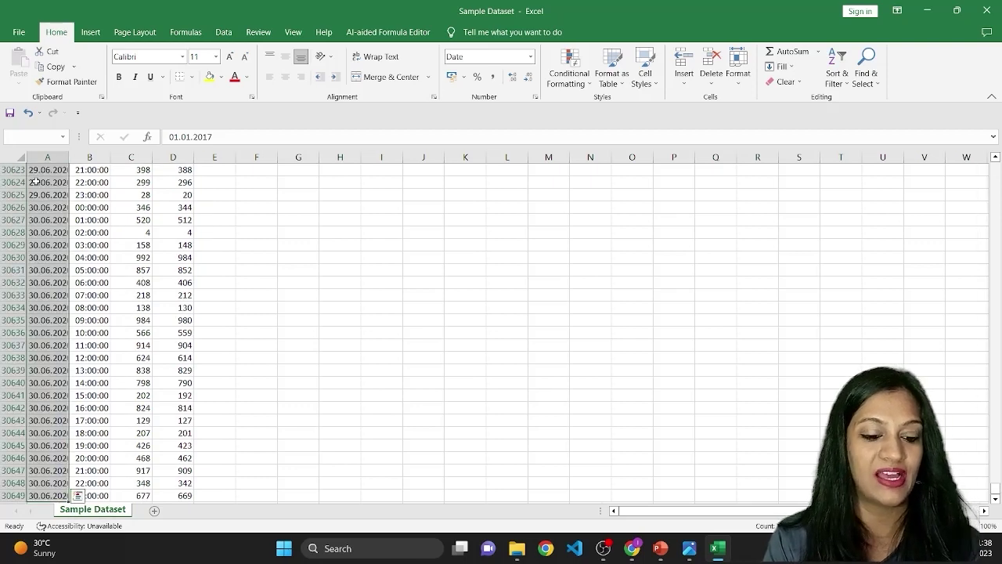
pyautogui.hotkey('ctrl', 'h')
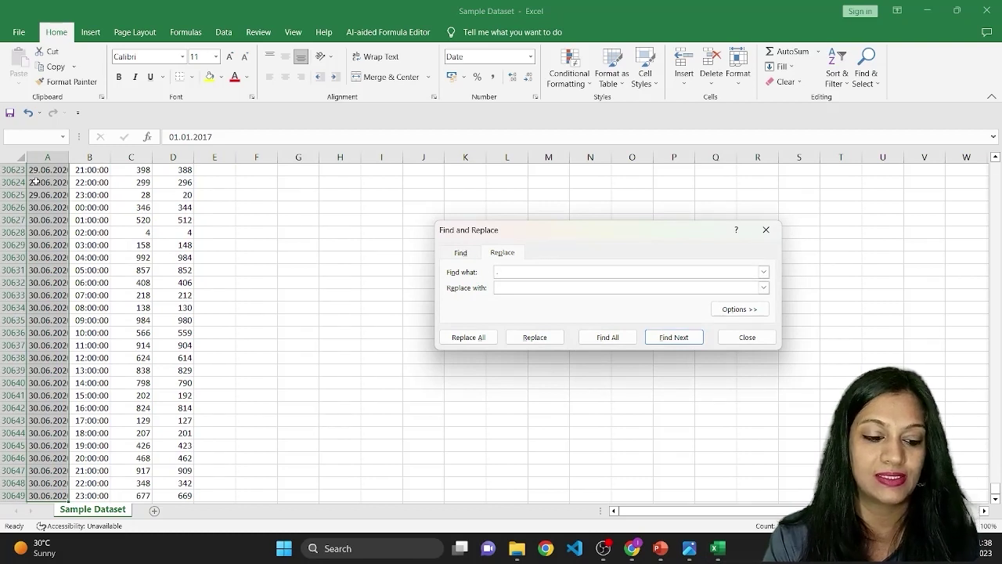
pyautogui.hotkey('alt', 'a')
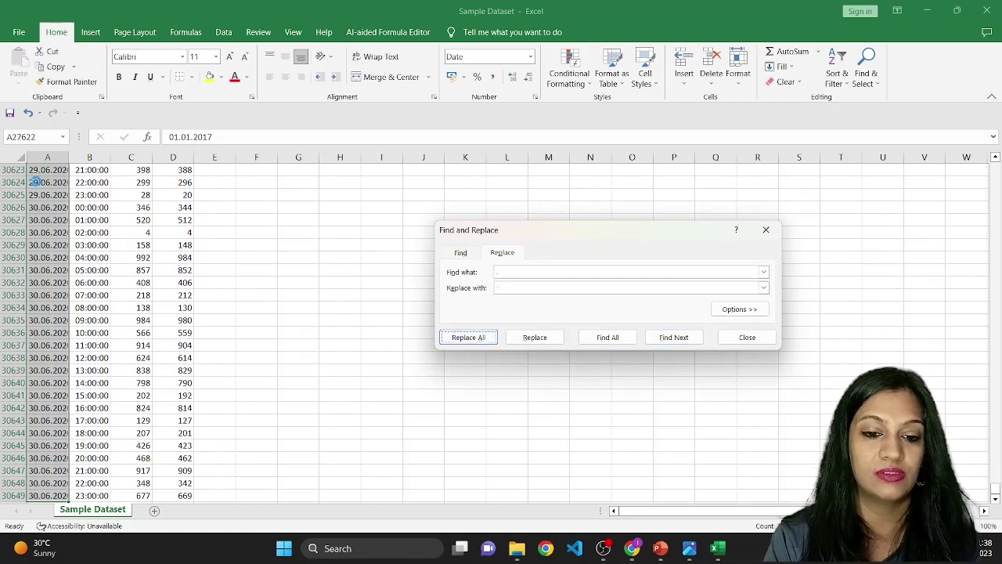
pyautogui.press('Return')
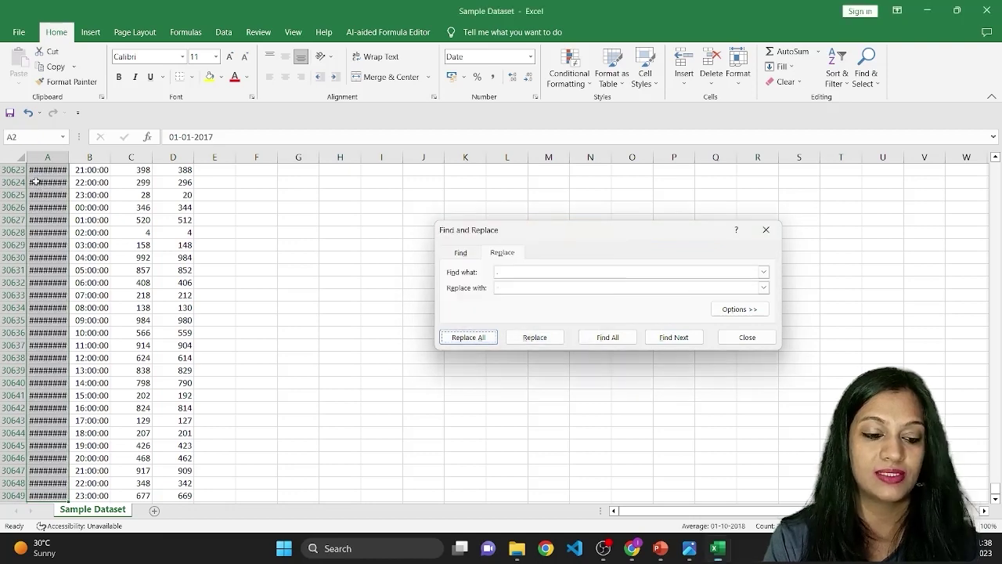
pyautogui.press('Escape')
pyautogui.press('alt')
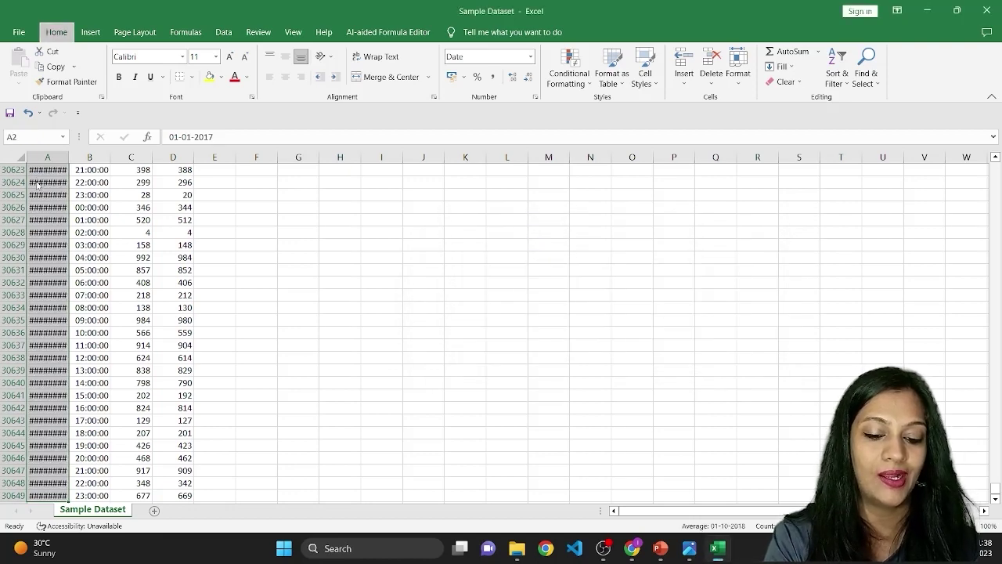
# AutoFit column A so the dashed dates show in full
pyautogui.press('h')
pyautogui.press('o')
pyautogui.press('i')
pyautogui.hotkey('ctrl', 'Home')
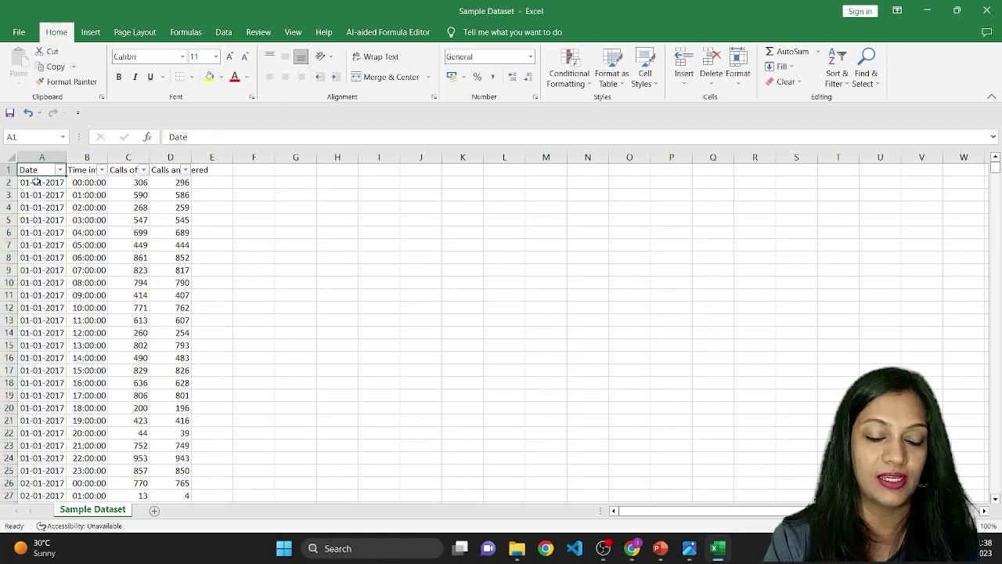
pyautogui.press('Right')
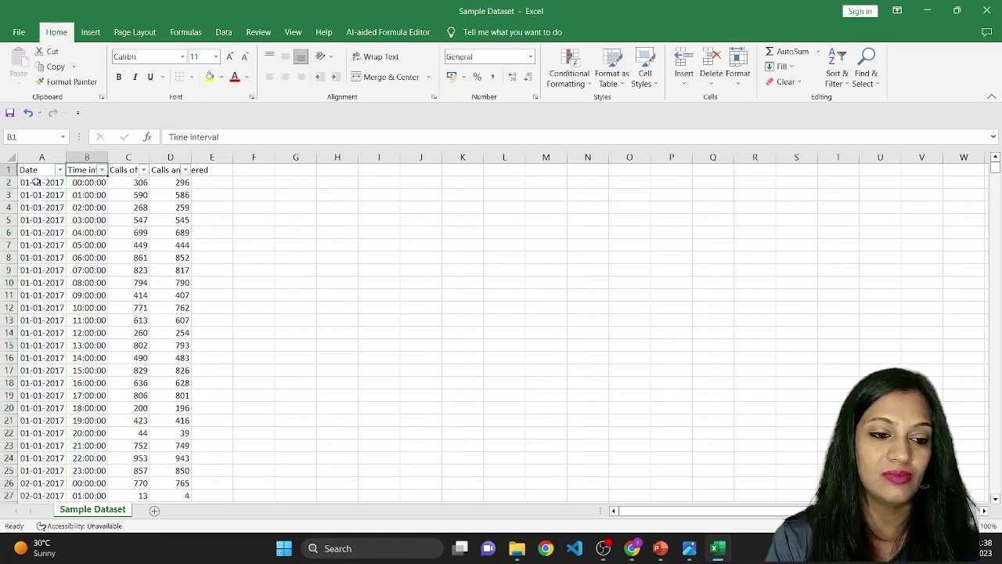
pyautogui.press('Down')
pyautogui.press('Up')
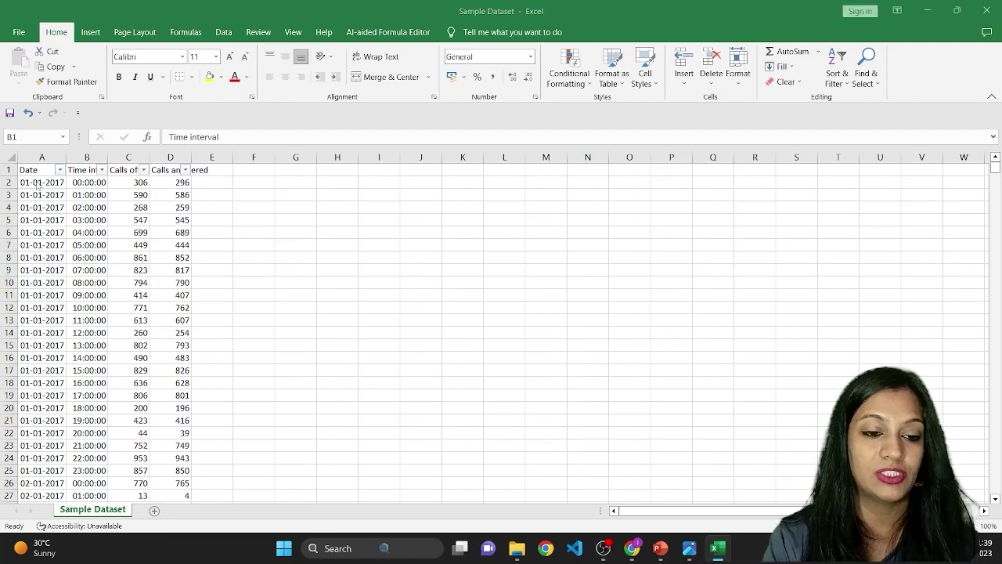
pyautogui.press('super')
pyautogui.press('Escape')
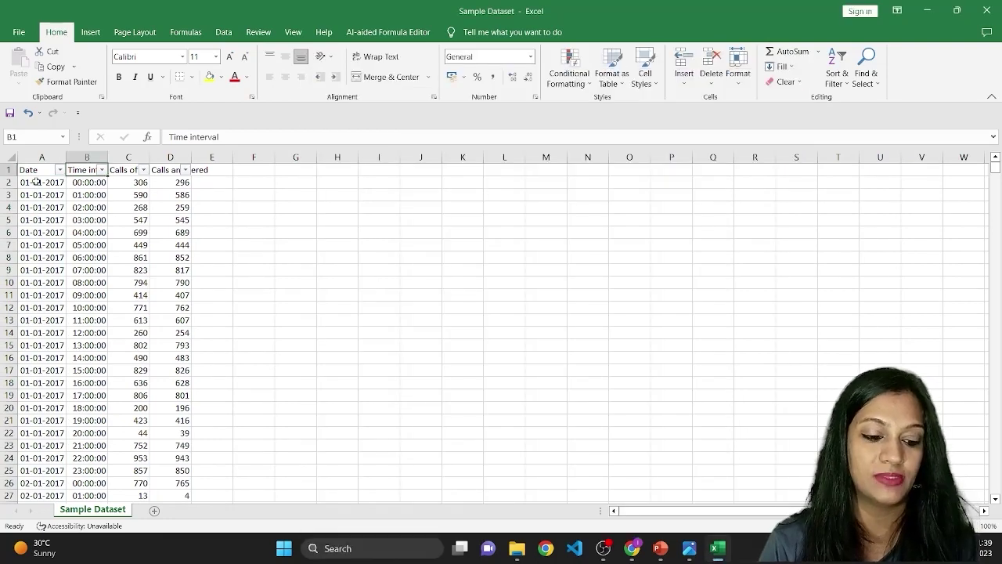
# Reapply the header filters and open the Date filter, now grouped by years 2017-2020
pyautogui.hotkey('alt', 'd')
pyautogui.press('f')
pyautogui.press('f')
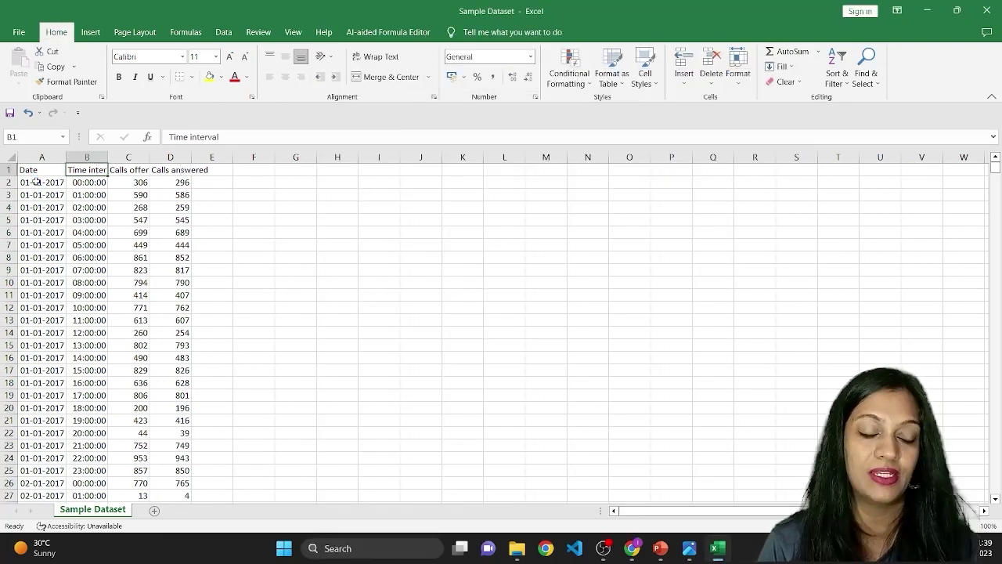
pyautogui.hotkey('alt', 'd')
pyautogui.press('f')
pyautogui.press('f')
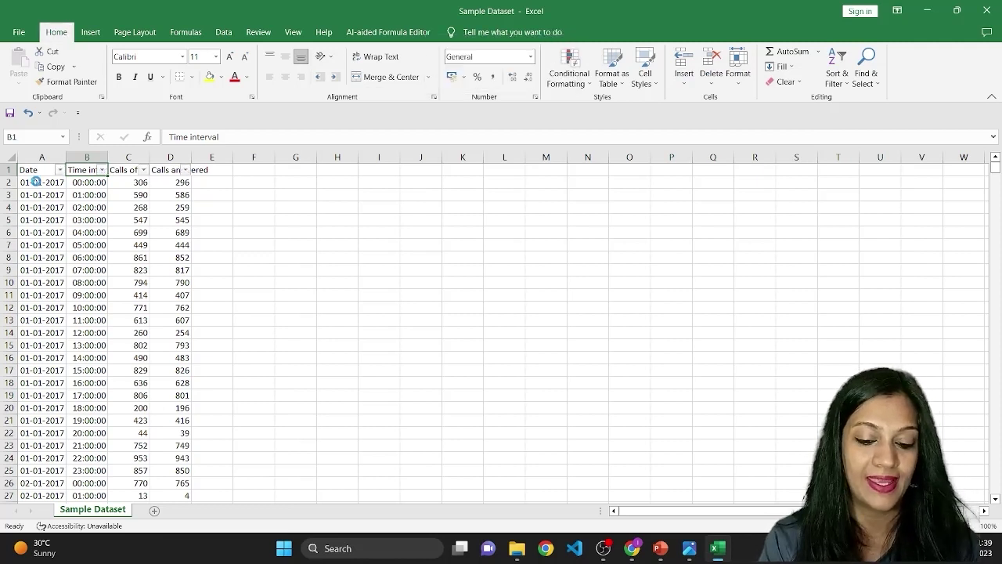
pyautogui.hotkey('alt', 'Down')
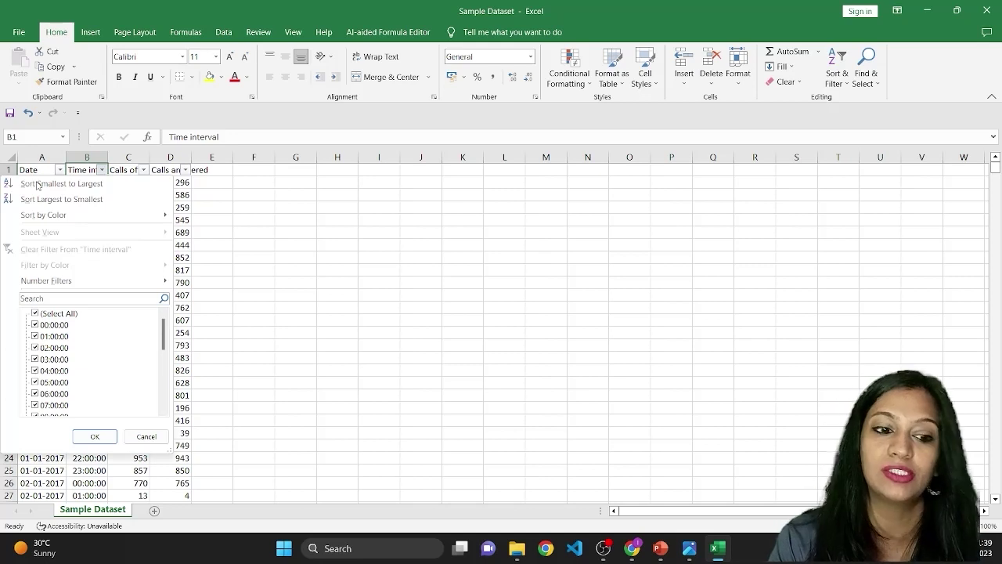
pyautogui.press('Down')
pyautogui.press('Down')
pyautogui.press('Down')
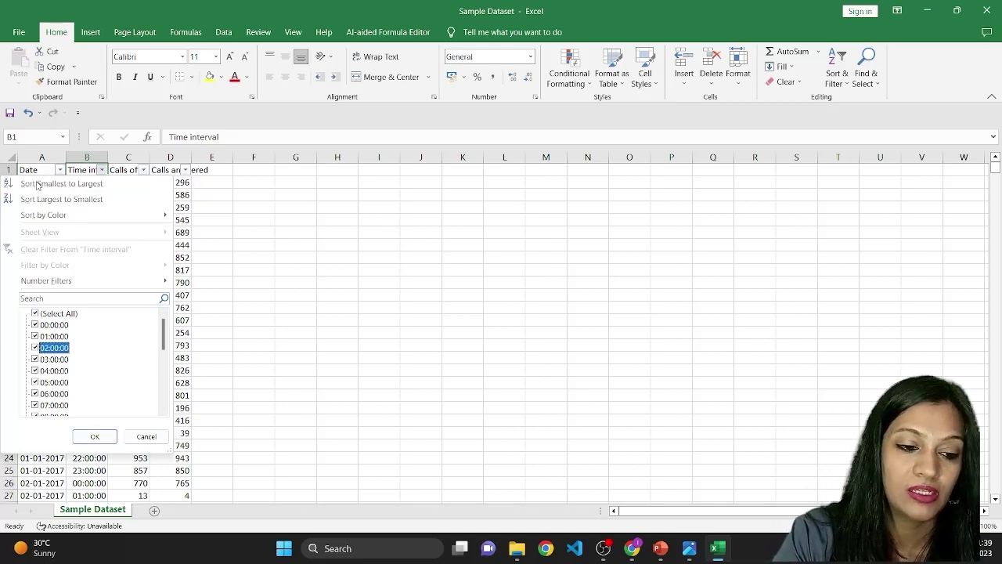
pyautogui.press('End')
pyautogui.press('Home')
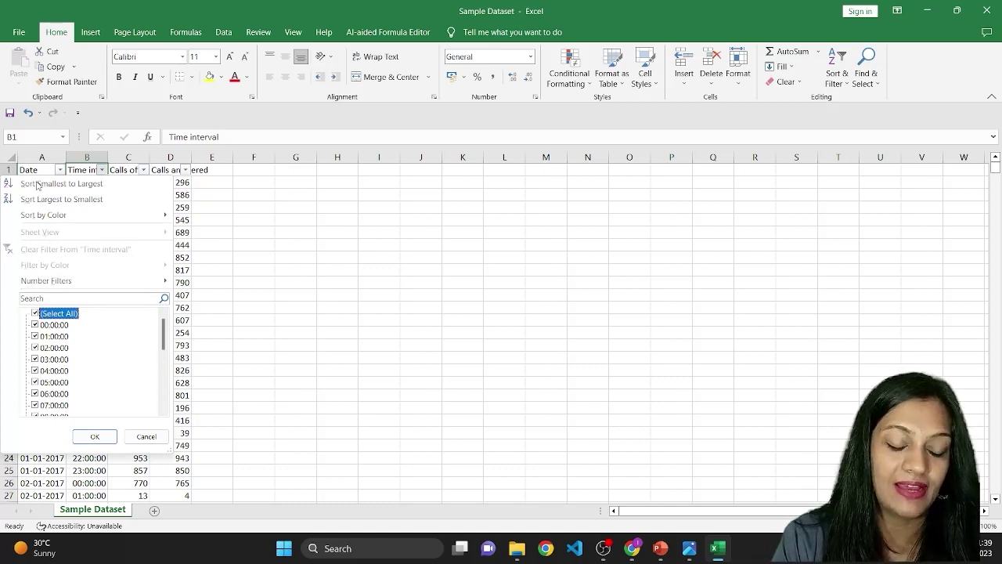
pyautogui.press('Escape')
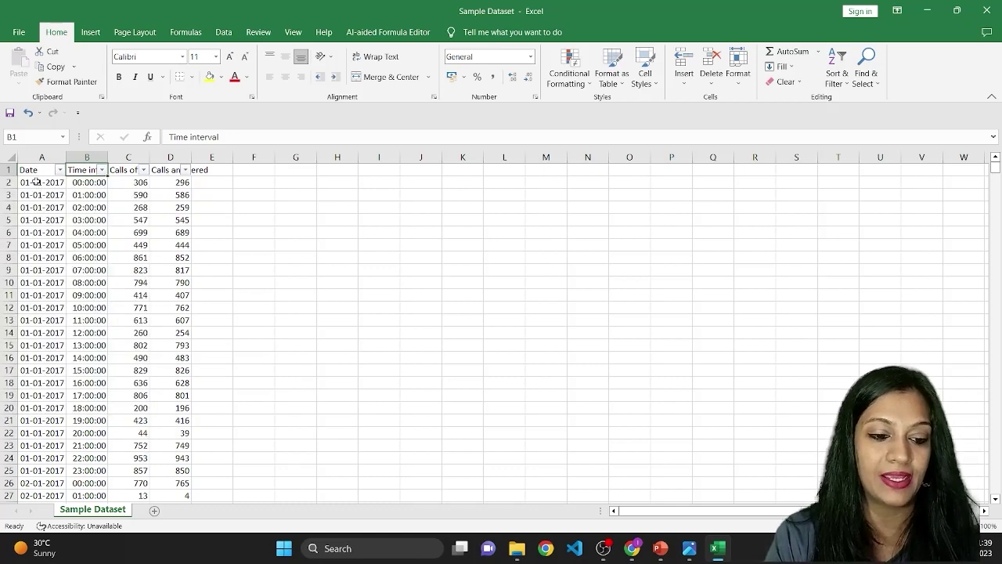
pyautogui.press('Left')
pyautogui.hotkey('alt', 'Down')
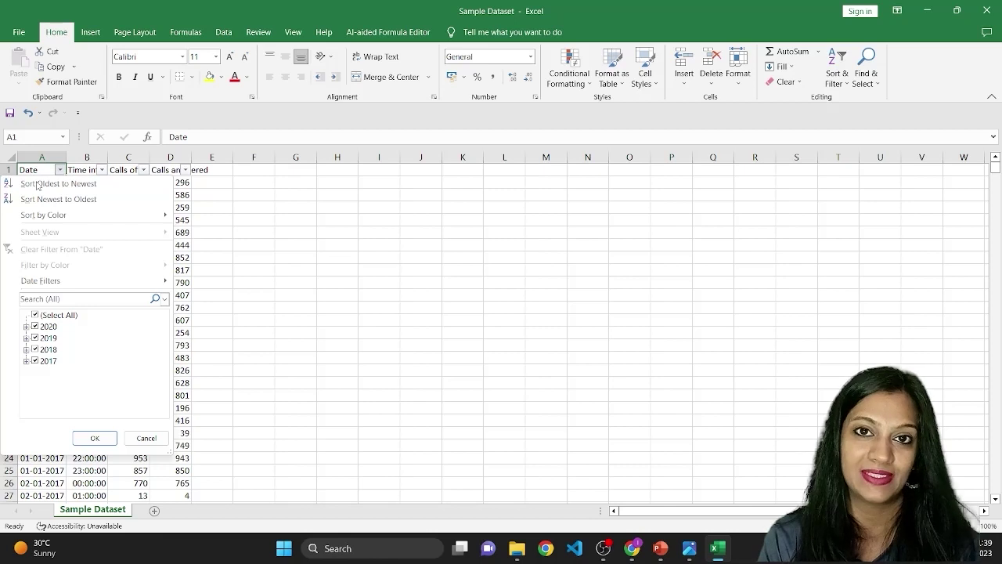
# Check the Calls offered and Calls answered filter lists, with values running up to 997
pyautogui.press('Escape')
pyautogui.press('Right')
pyautogui.press('Right')
pyautogui.hotkey('alt', 'Down')
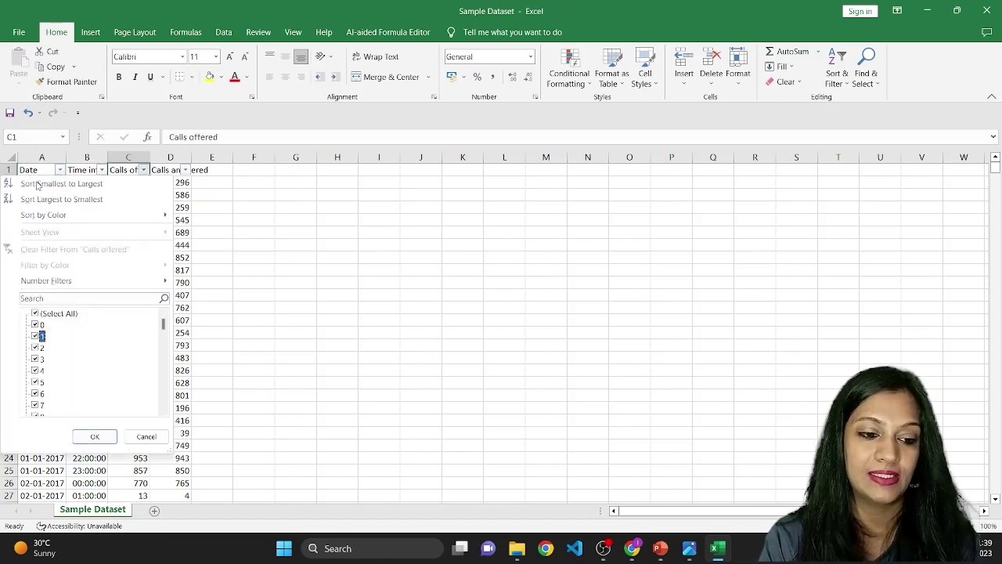
pyautogui.press('End')
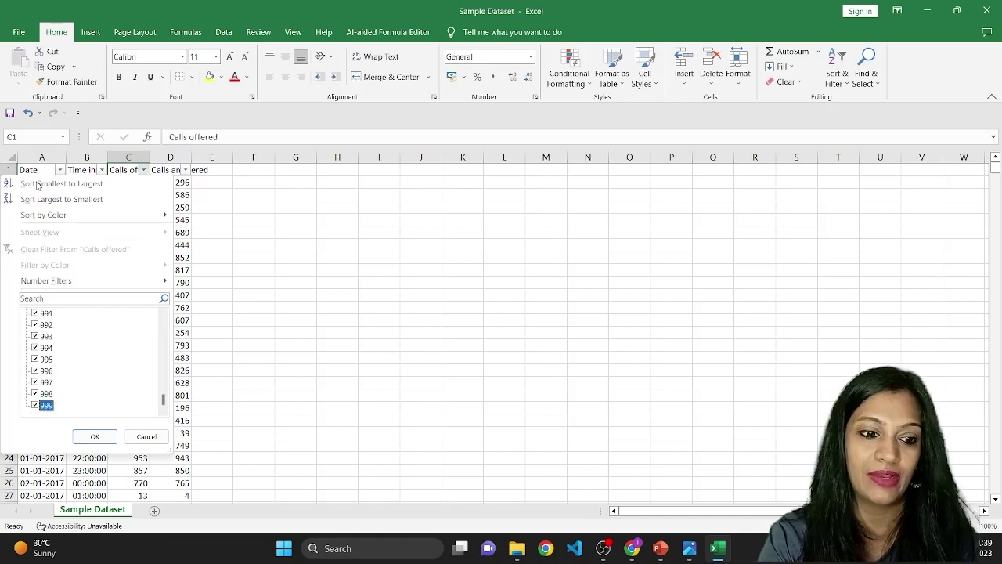
pyautogui.press('Escape')
pyautogui.press('Right')
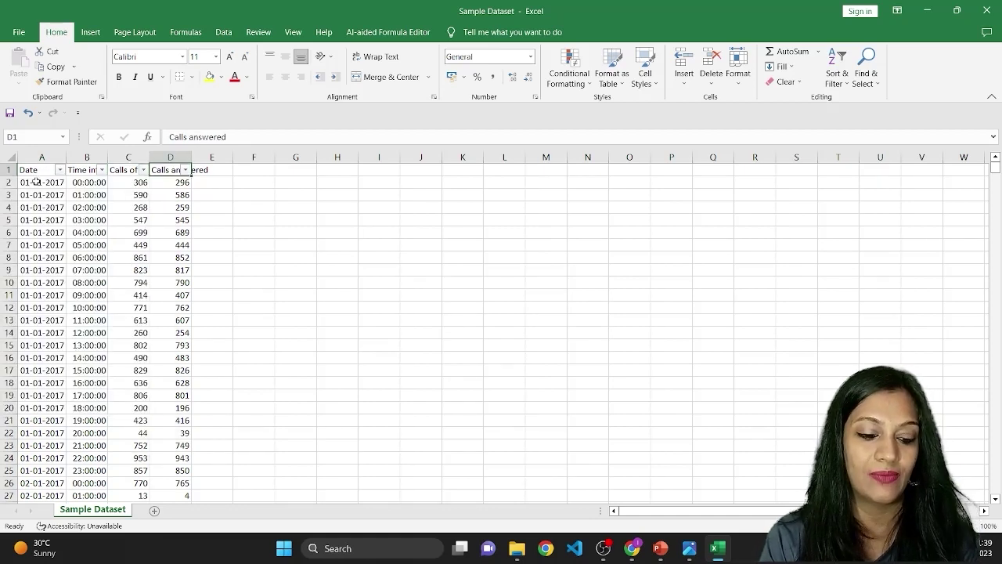
pyautogui.hotkey('alt', 'Down')
pyautogui.press('Down')
pyautogui.press('Down')
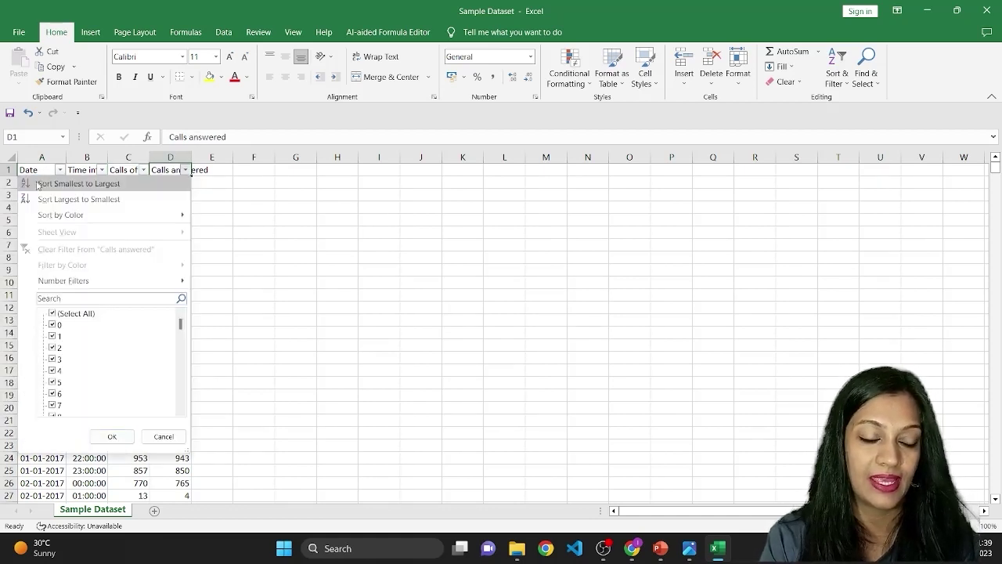
pyautogui.press('Down')
pyautogui.press('Down')
pyautogui.press('Down')
pyautogui.press('Down')
pyautogui.press('Down')
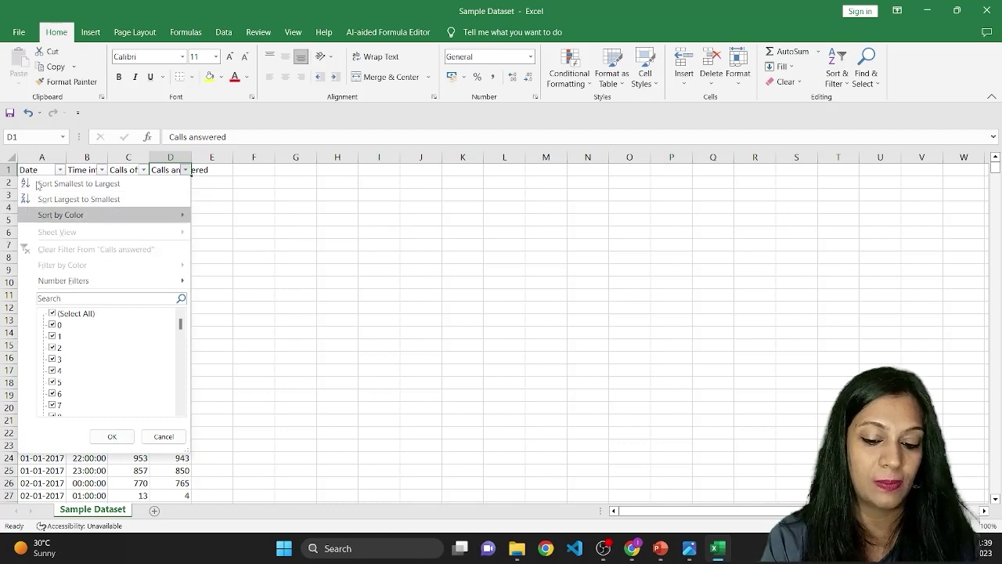
pyautogui.press('Tab')
pyautogui.press('Down')
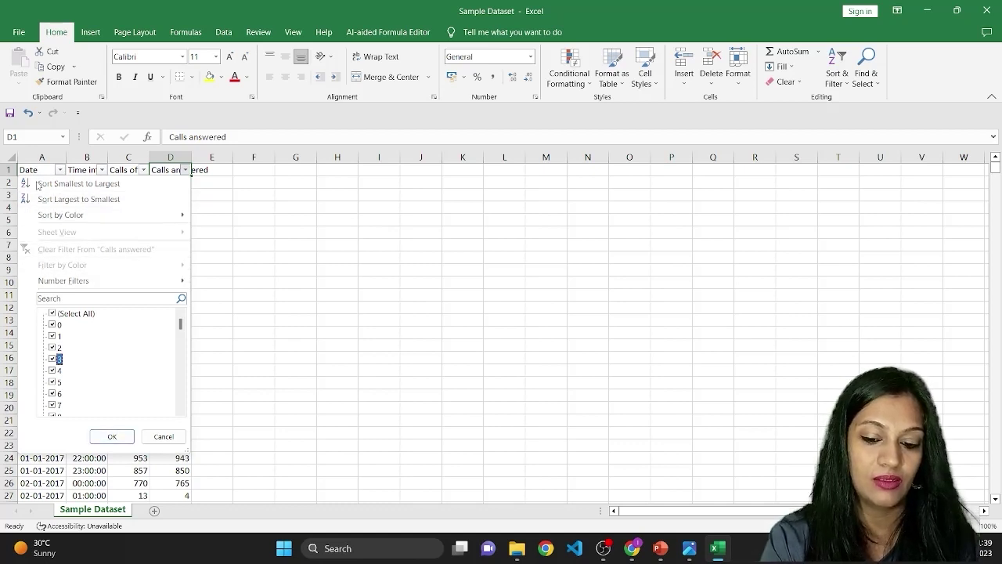
pyautogui.press('End')
pyautogui.press('Up')
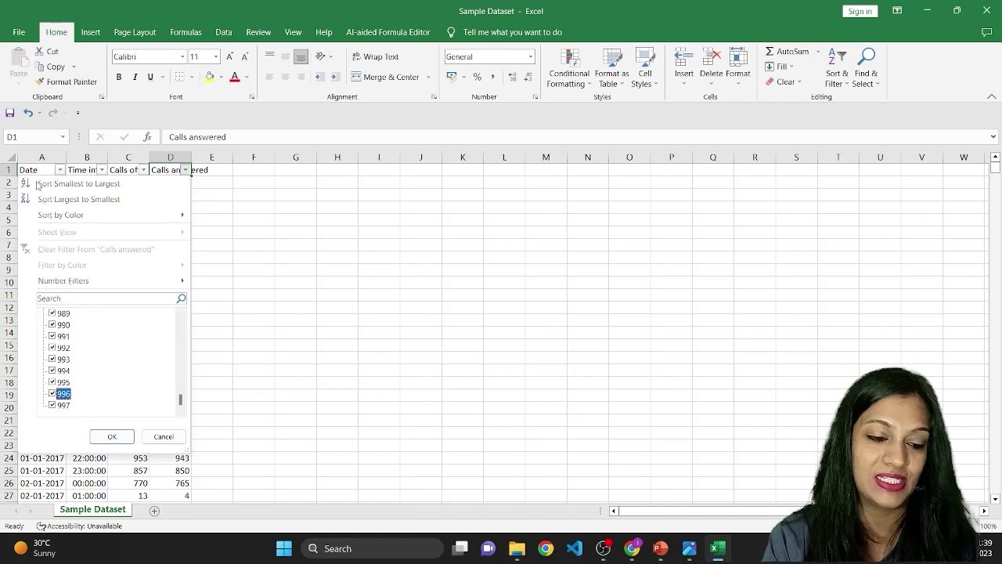
pyautogui.press('Escape')
pyautogui.press('Left')
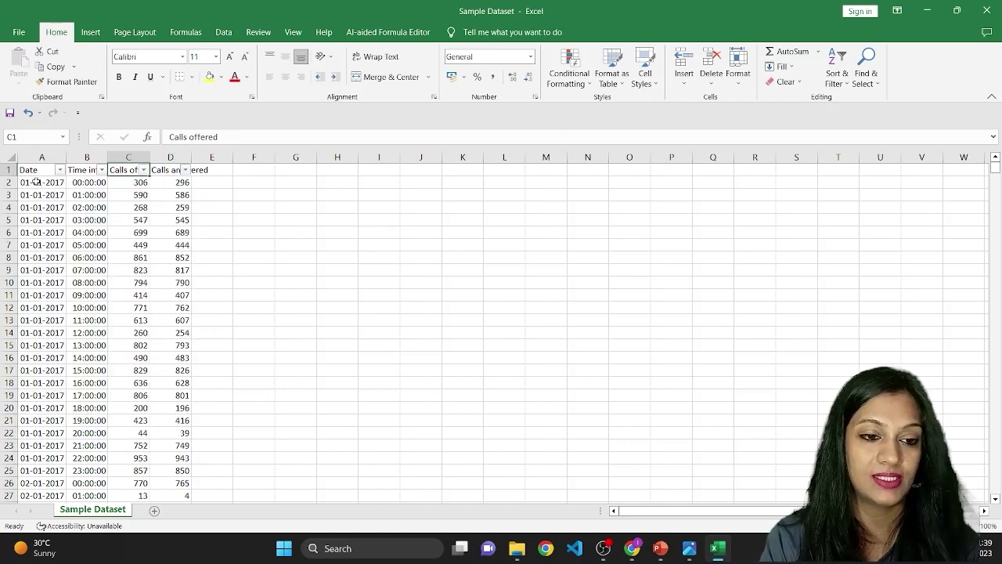
# Reapply the header filters and reopen the Calls offered value list
pyautogui.hotkey('alt', 'd')
pyautogui.press('f')
pyautogui.press('f')
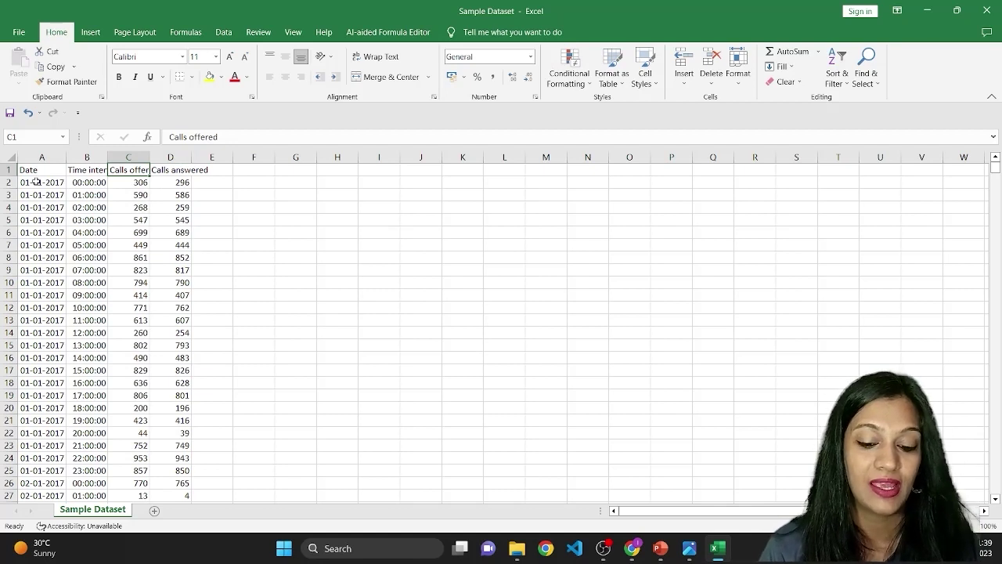
pyautogui.hotkey('ctrl', 'shift', 'Down')
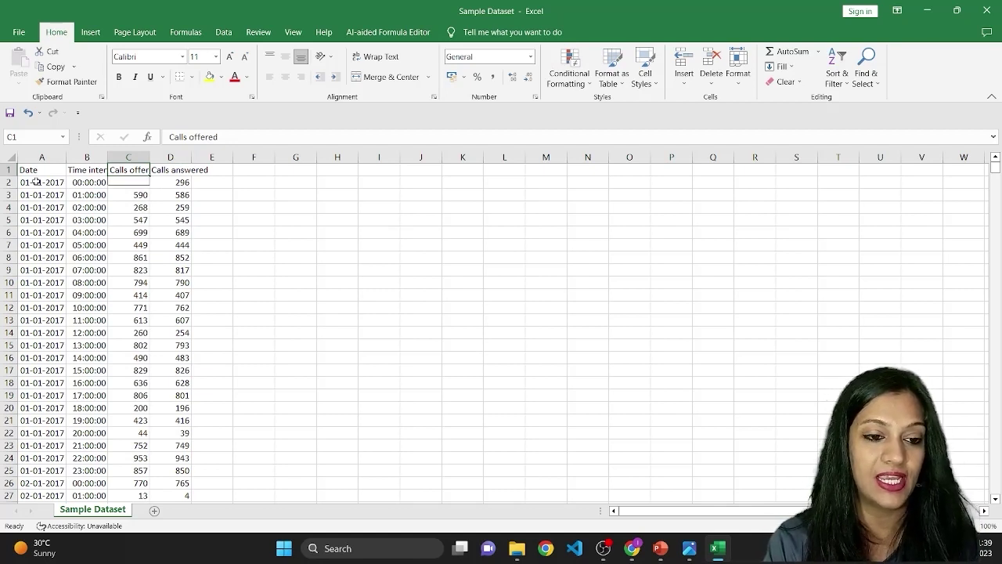
pyautogui.hotkey('alt', 'd')
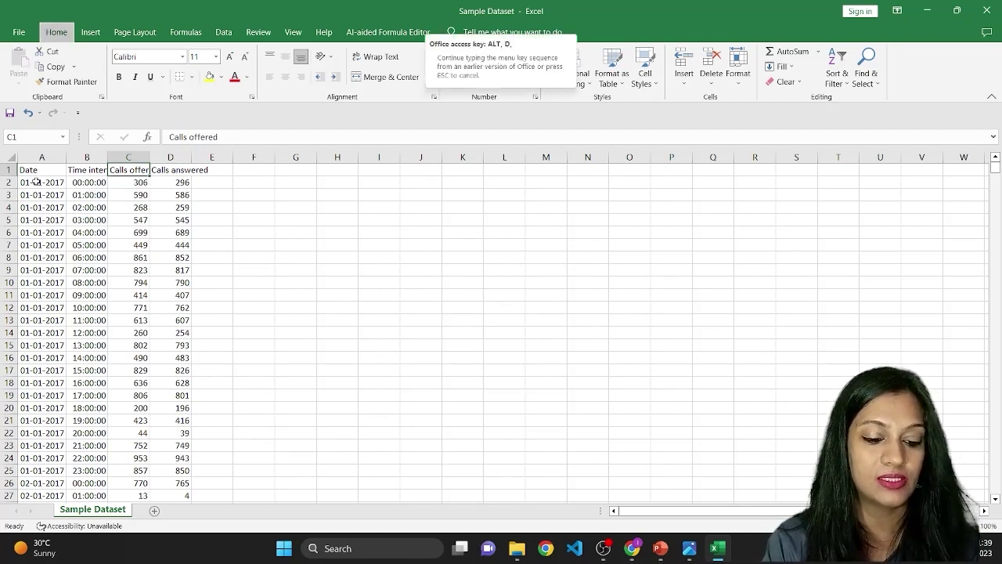
pyautogui.press('f')
pyautogui.press('f')
pyautogui.hotkey('alt', 'Down')
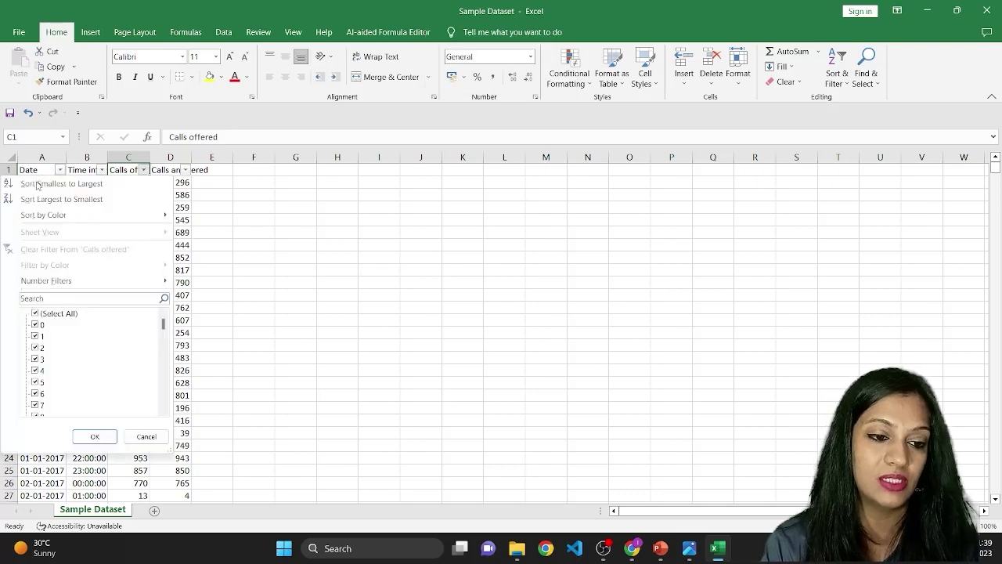
# Filter Calls offered to show only the value 0
pyautogui.press('Tab')
pyautogui.press('space')
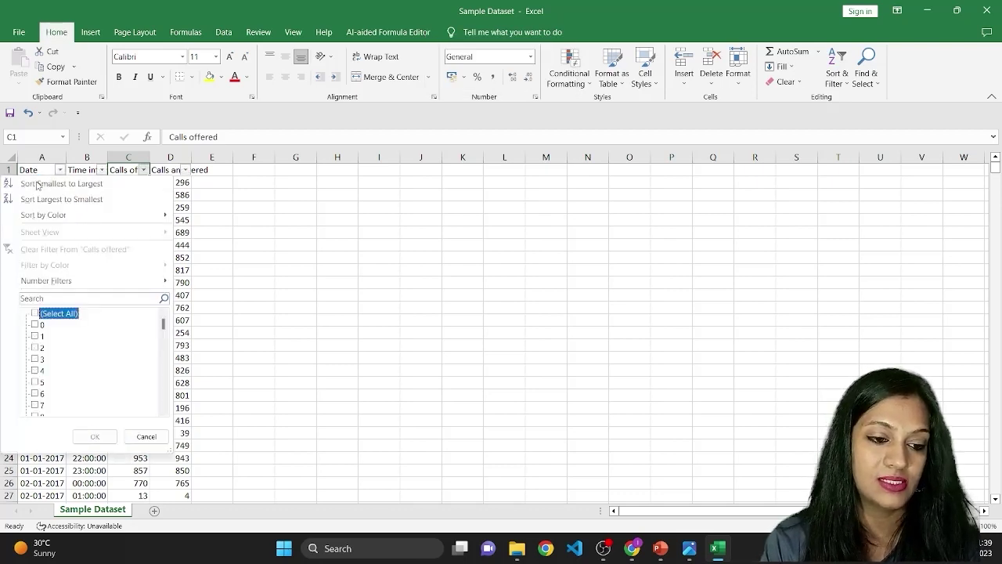
pyautogui.press('Down')
pyautogui.press('space')
pyautogui.press('Return')
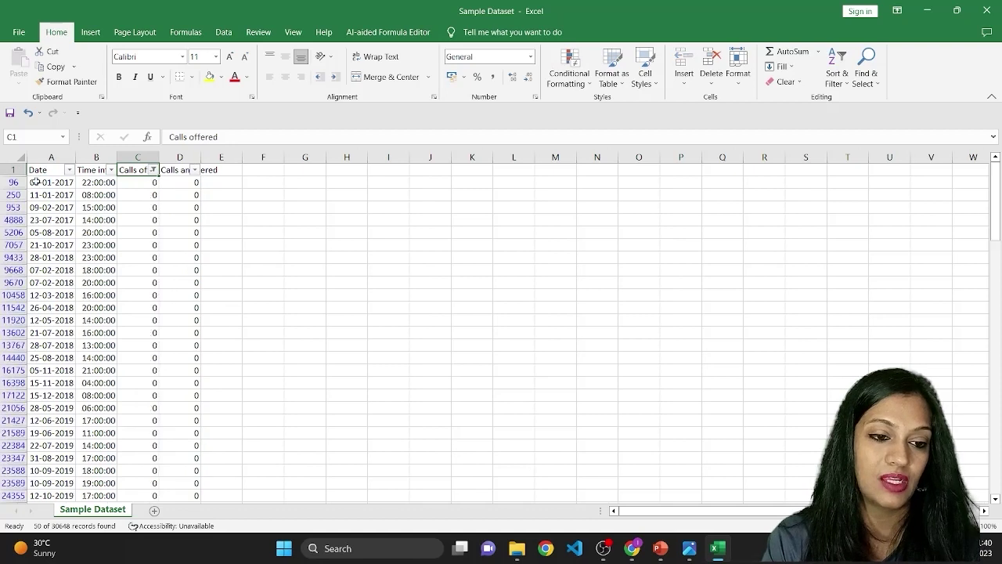
# Inspect the filtered zero-call rows, confirming their dates and 0 calls answered
pyautogui.press('Down')
pyautogui.press('Left')
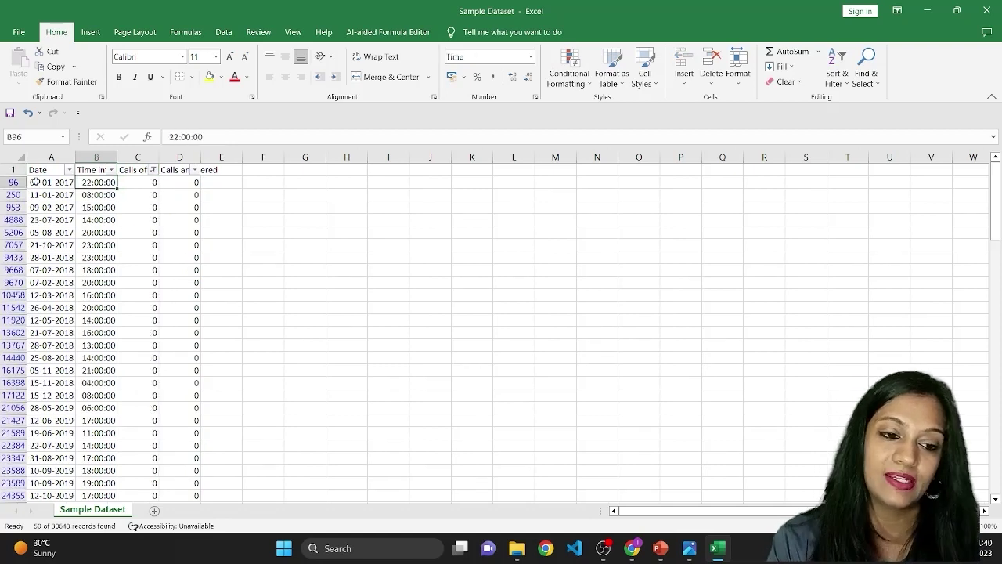
pyautogui.press('Left')
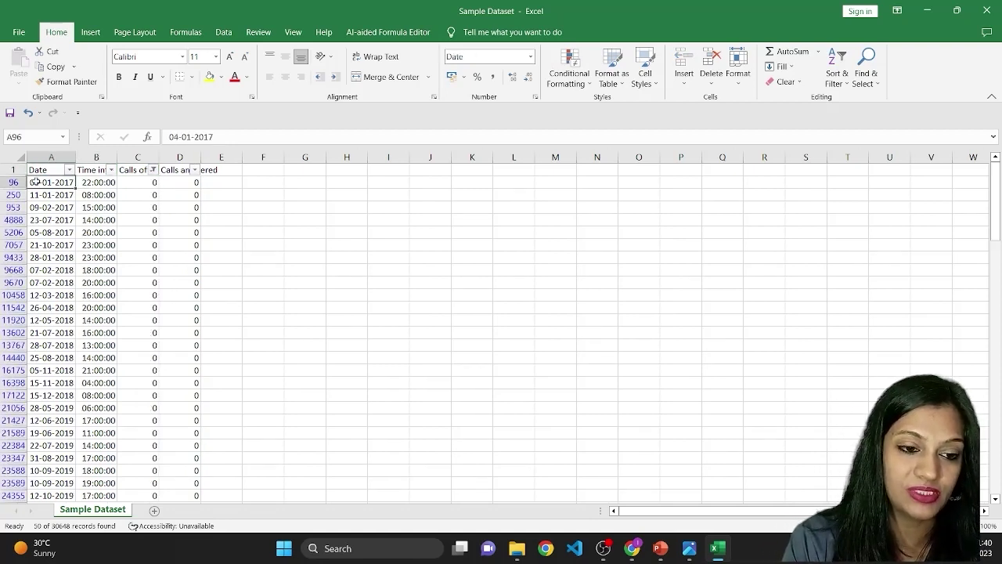
pyautogui.press('Right')
pyautogui.press('Right')
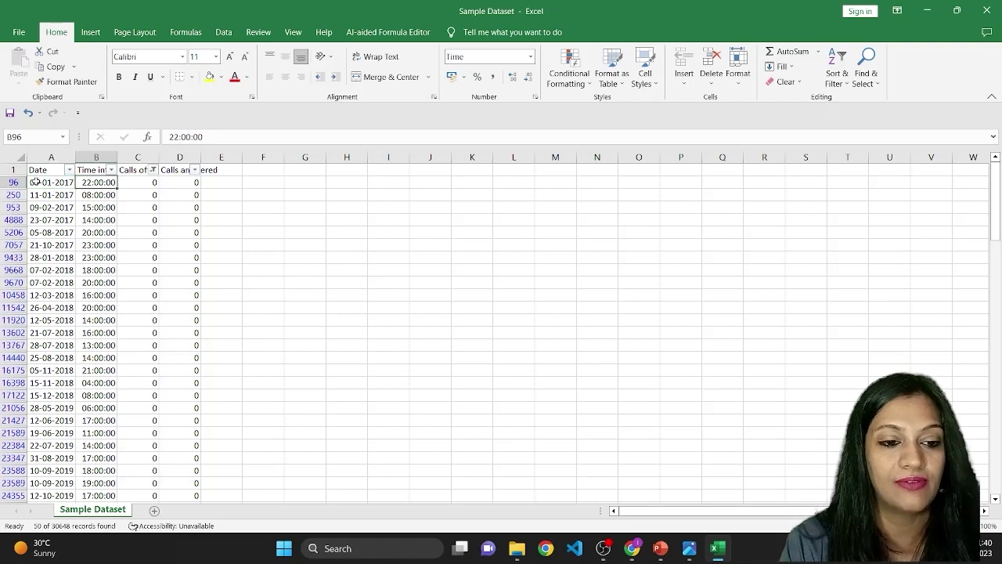
pyautogui.press('Down')
pyautogui.press('Down')
pyautogui.press('Down')
pyautogui.press('Down')
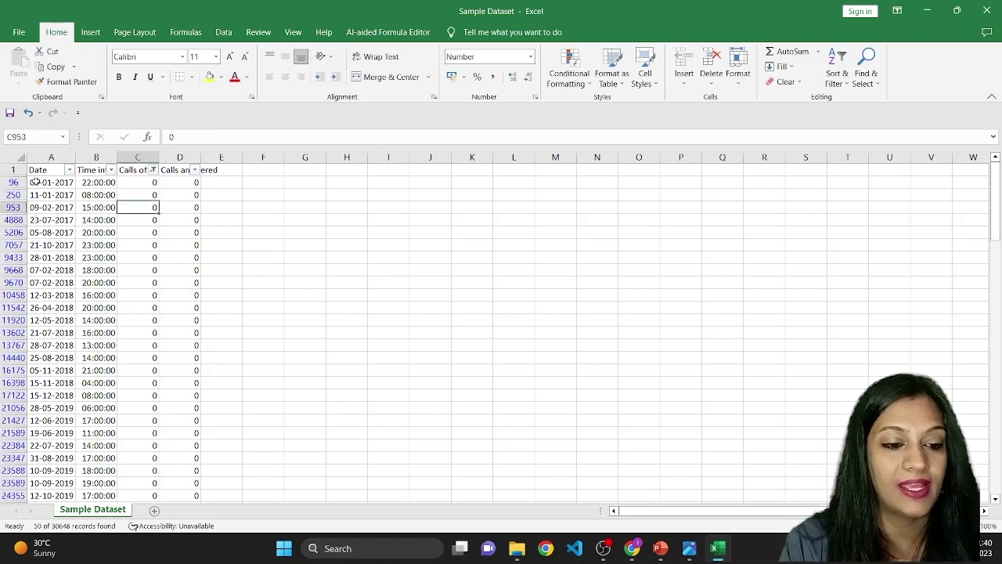
pyautogui.press('Left')
pyautogui.press('Left')
pyautogui.press('Up')
pyautogui.press('Up')
pyautogui.press('Up')
pyautogui.press('Up')
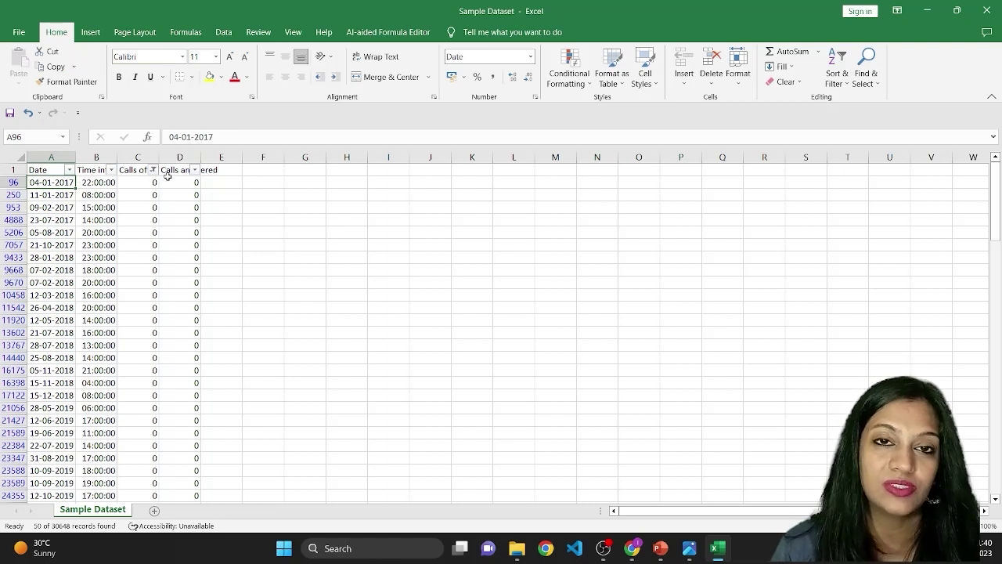
# Remove the header filters so every call record shows again
pyautogui.press('Up')
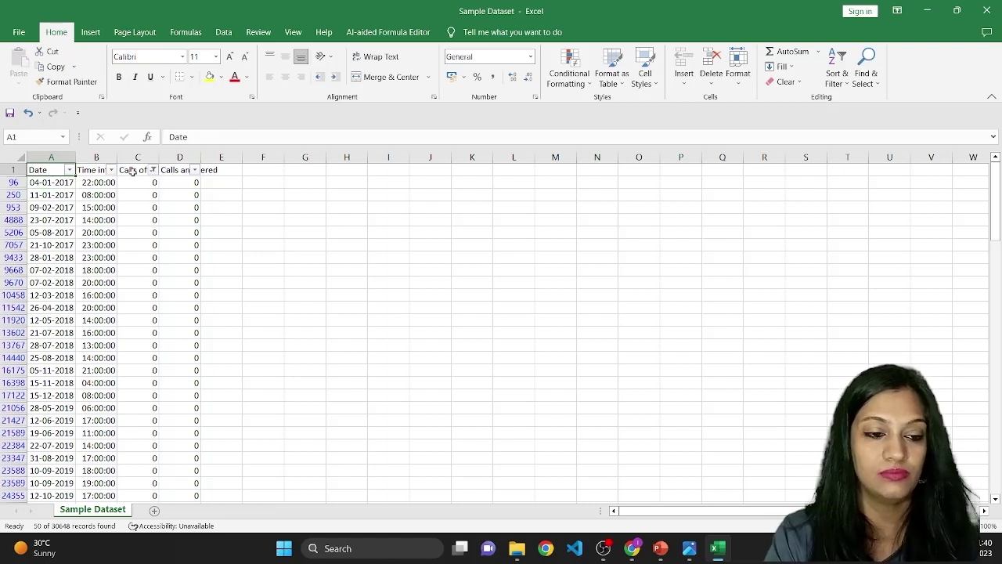
pyautogui.press('Right')
pyautogui.press('Right')
pyautogui.hotkey('alt', 'Down')
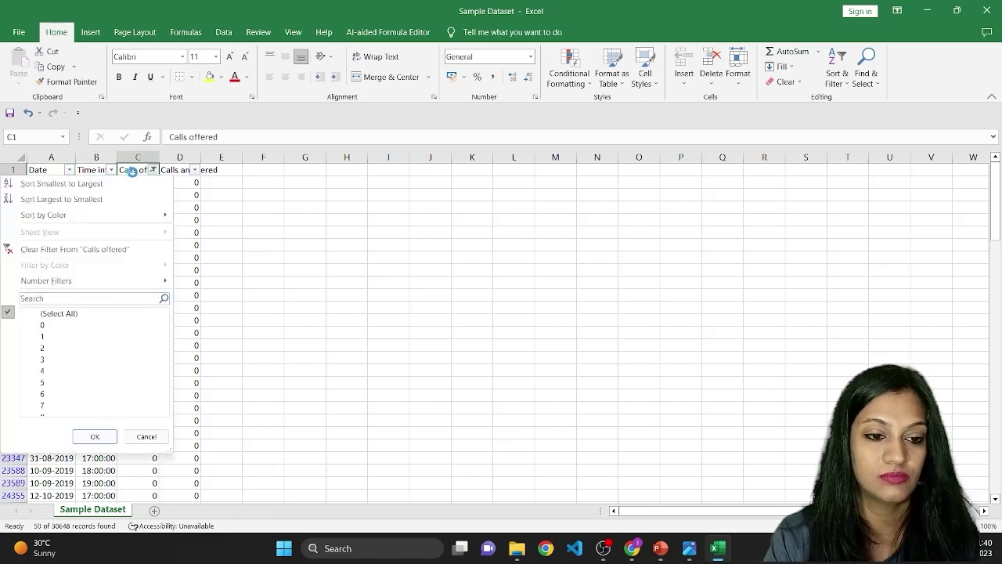
pyautogui.press('Escape')
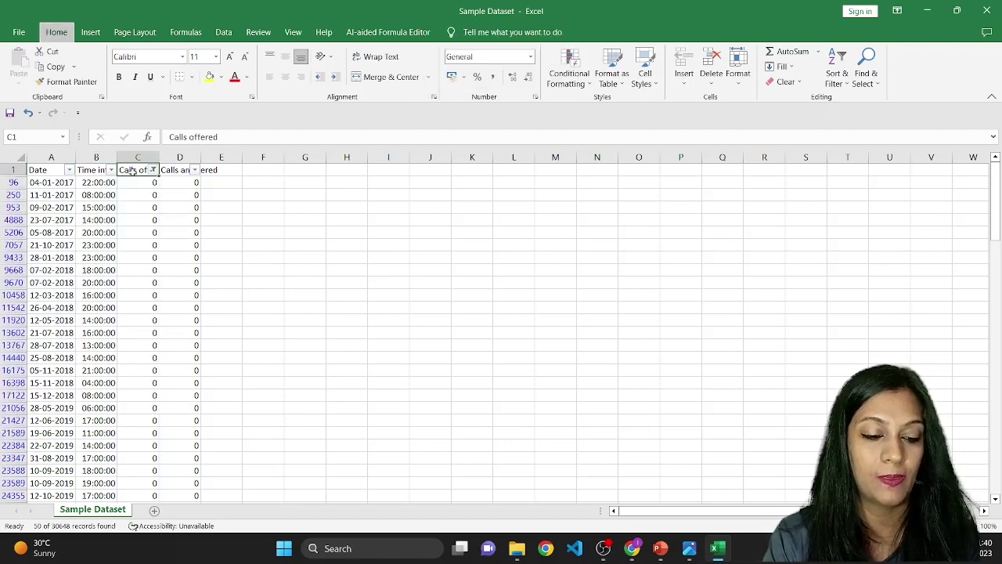
pyautogui.hotkey('ctrl', 'shift', 'l')
# Start AutoFitting column D's width to its Calls answered header
pyautogui.press('Right')
pyautogui.press('Right')
pyautogui.press('Left')
pyautogui.press('Left')
pyautogui.press('Left')
pyautogui.press('Left')
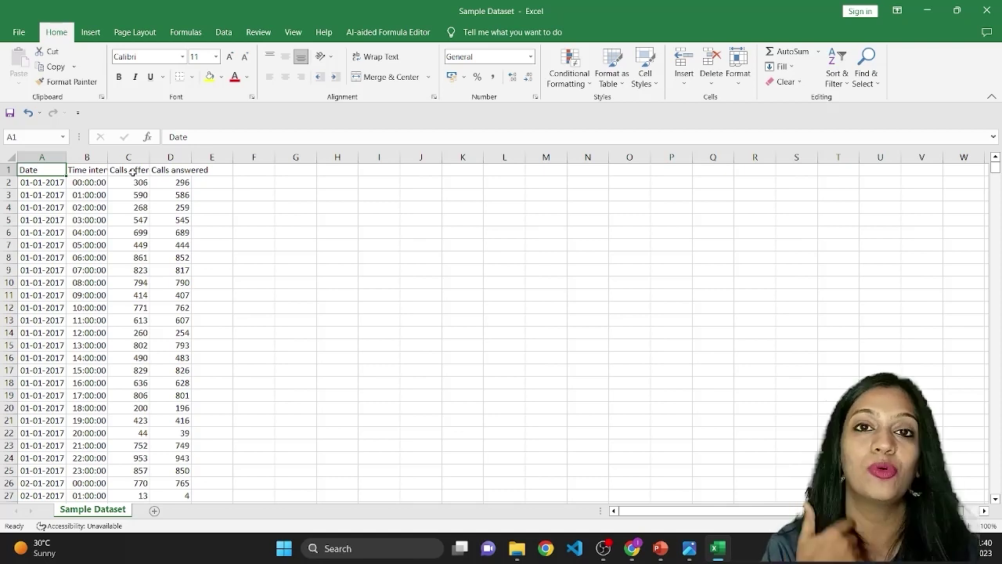
pyautogui.press('Right')
pyautogui.press('Right')
pyautogui.press('Right')
pyautogui.press('Right')
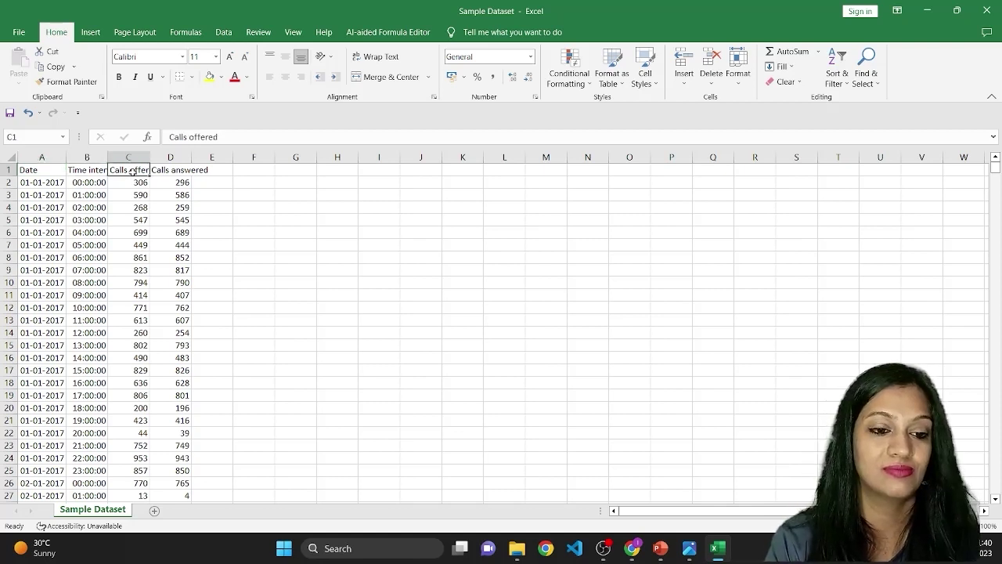
pyautogui.press('Left')
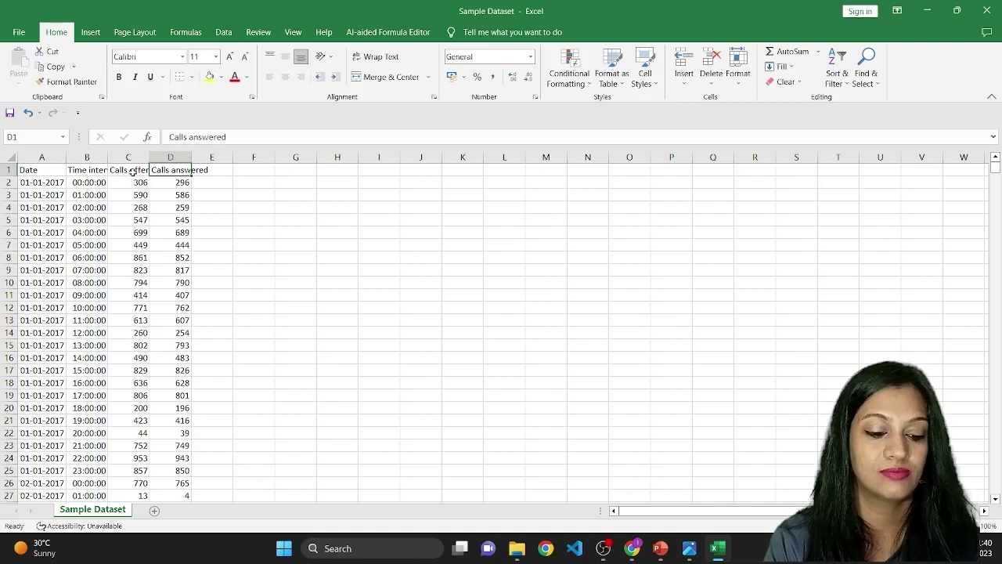
pyautogui.hotkey('alt', 'h')
# Finish fitting column D, then enter the header Day in E1
pyautogui.press('o')
pyautogui.press('i')
pyautogui.press('Right')
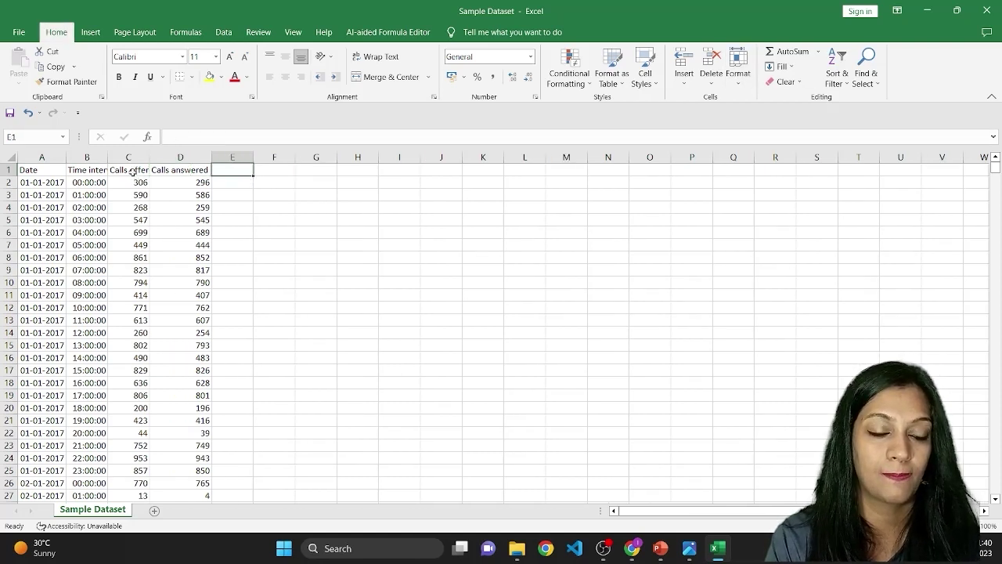
pyautogui.write('=')
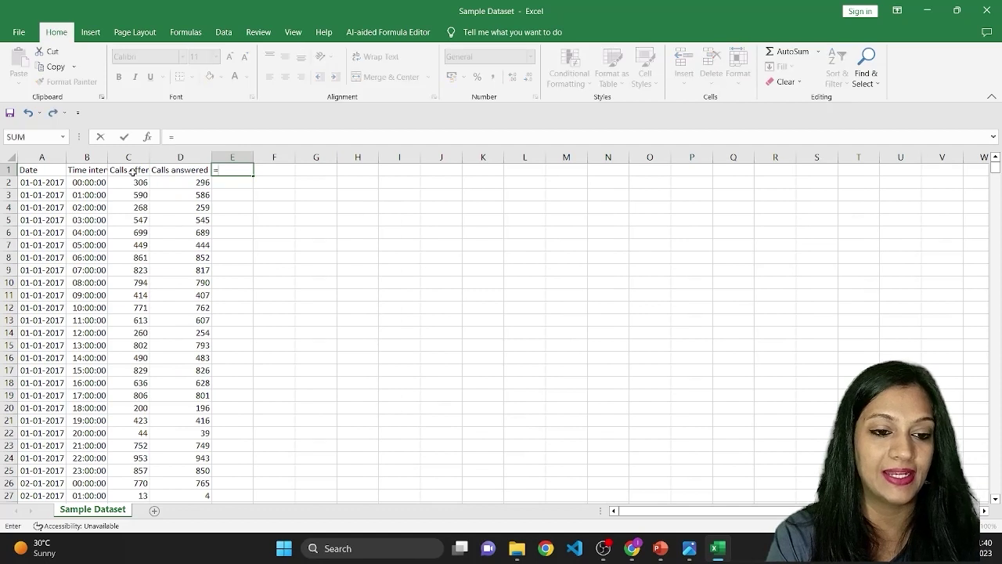
pyautogui.press('BackSpace')
pyautogui.write('Day')
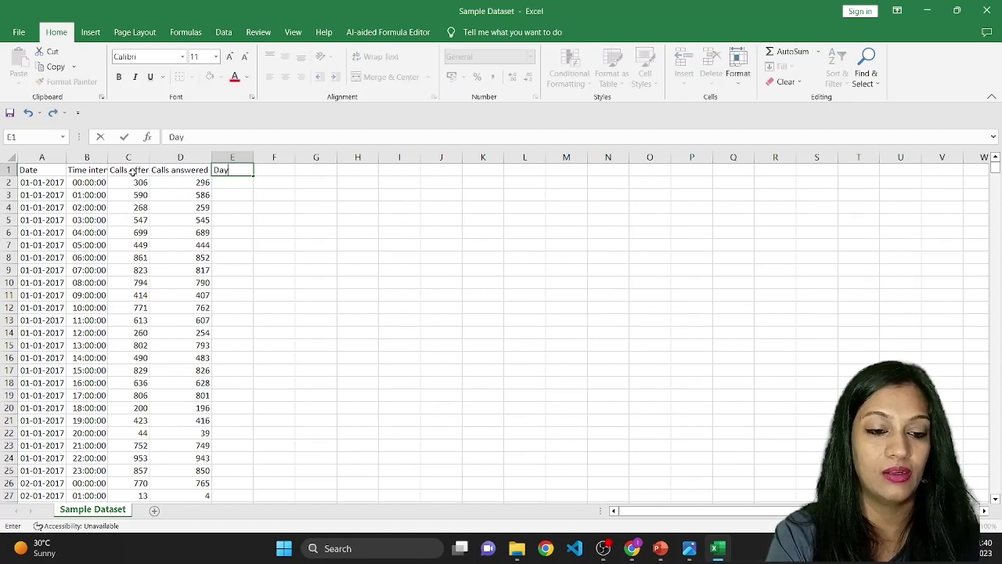
pyautogui.press('Return')
# Enter =DAY(A2) in E2 and fill it down column E
pyautogui.write('=d')
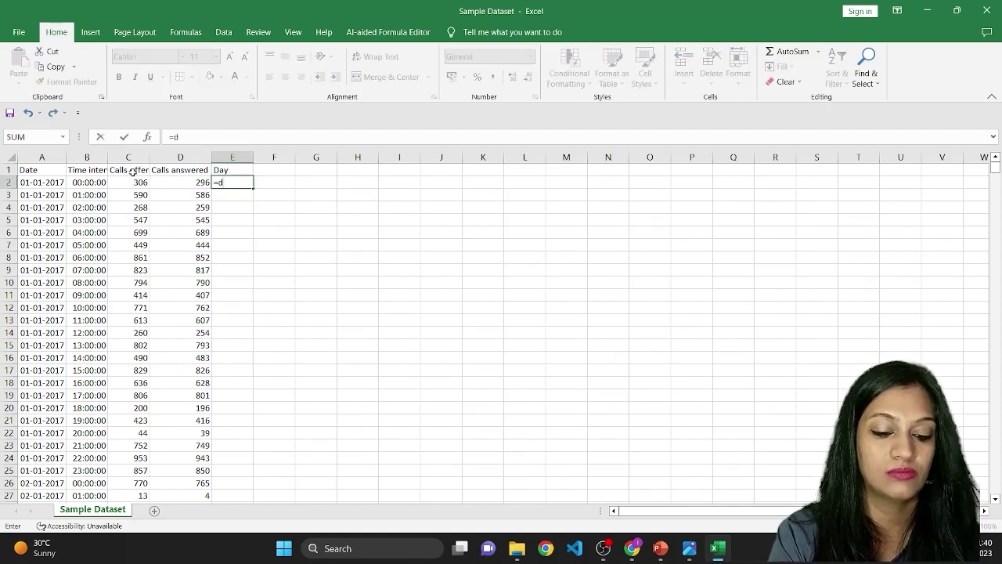
pyautogui.write('ay(')
pyautogui.press('Left')
pyautogui.press('Left')
pyautogui.press('Left')
pyautogui.press('Left')
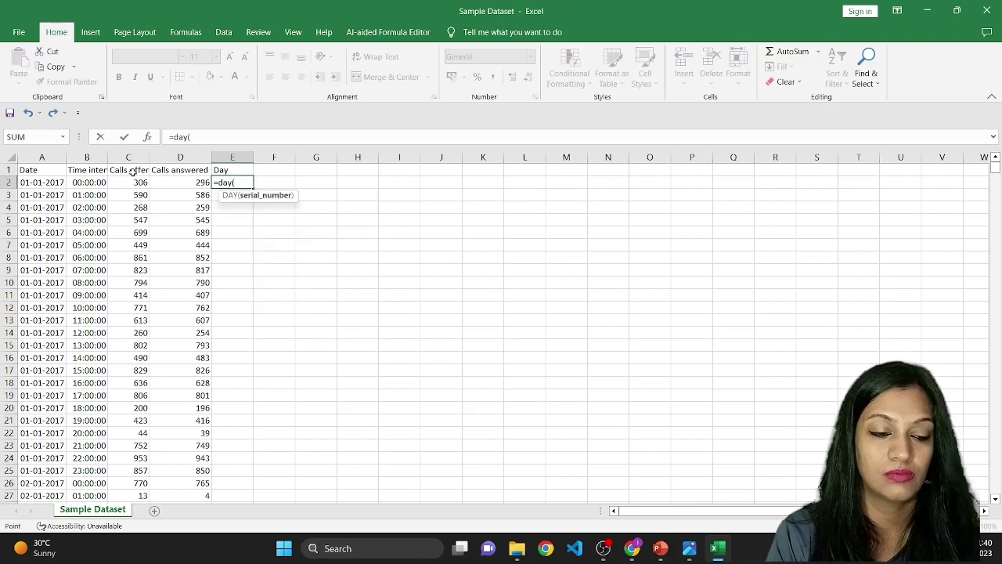
pyautogui.write(')')
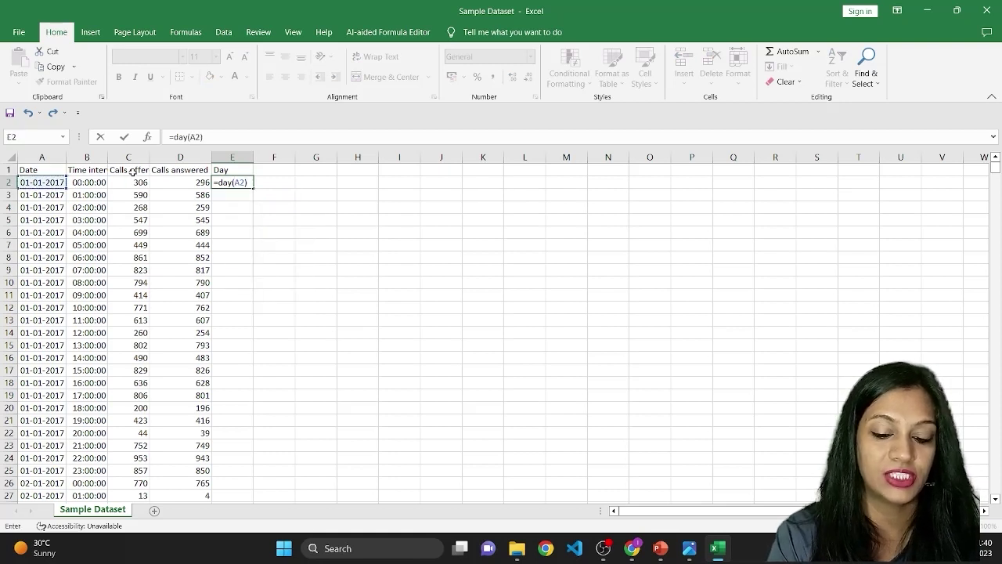
pyautogui.press('Return')
pyautogui.press('Up')
pyautogui.press('Right')
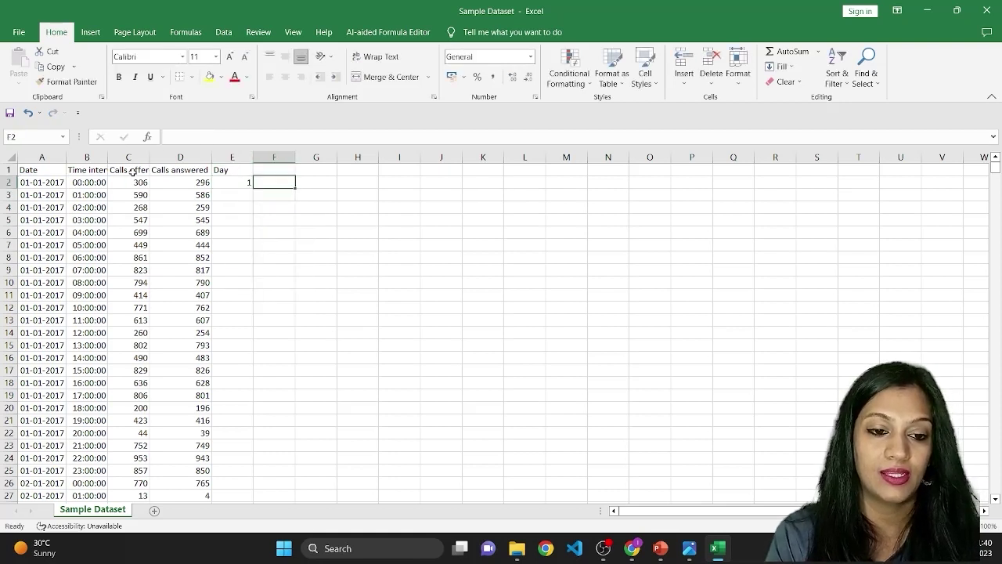
pyautogui.press('Left')
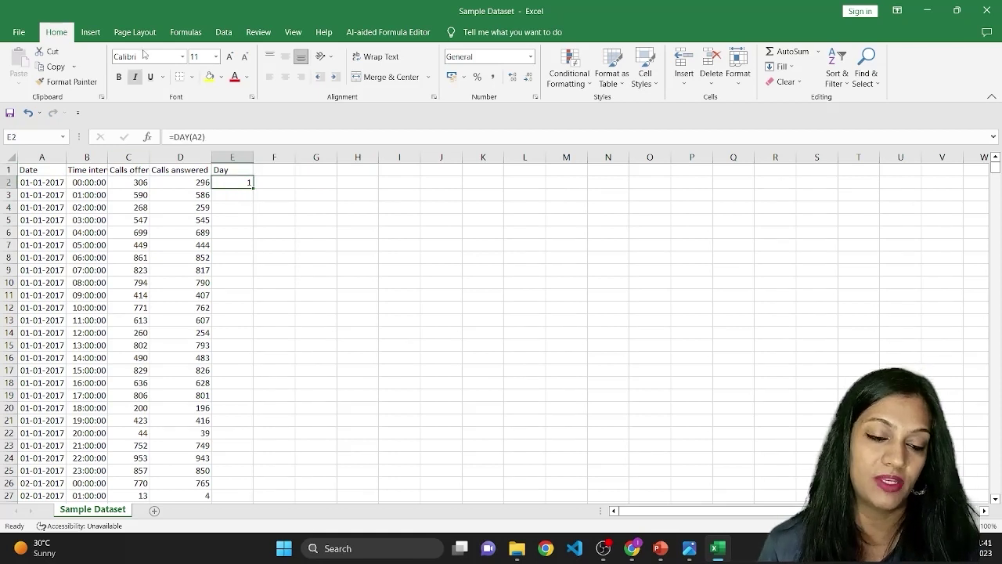
pyautogui.doubleClick(252, 187)
pyautogui.click(266, 173)
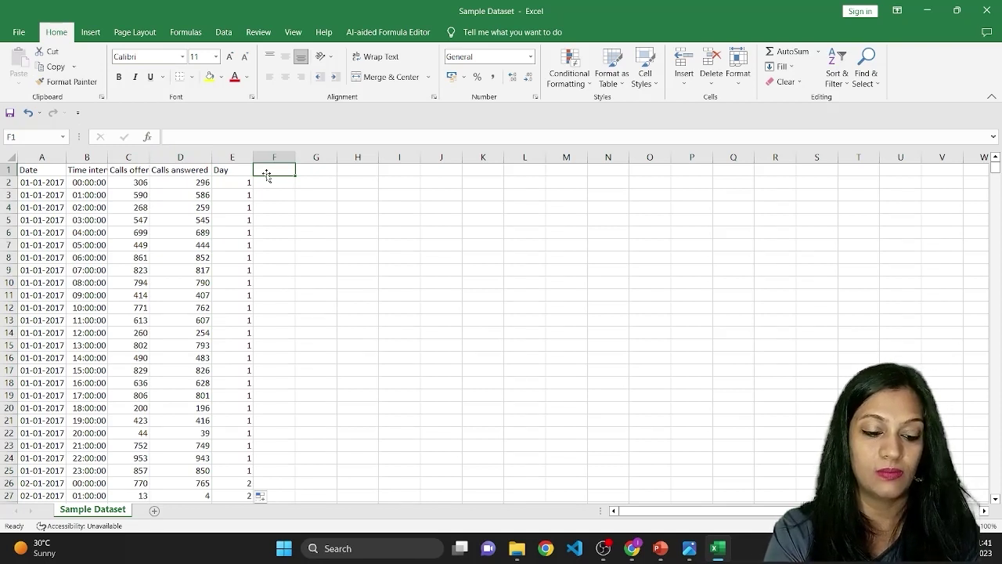
# Head F1 as Month and enter =TEXT(A2,"mmm") in F2
pyautogui.write('Month')
pyautogui.press('BackSpace')
pyautogui.press('BackSpace')
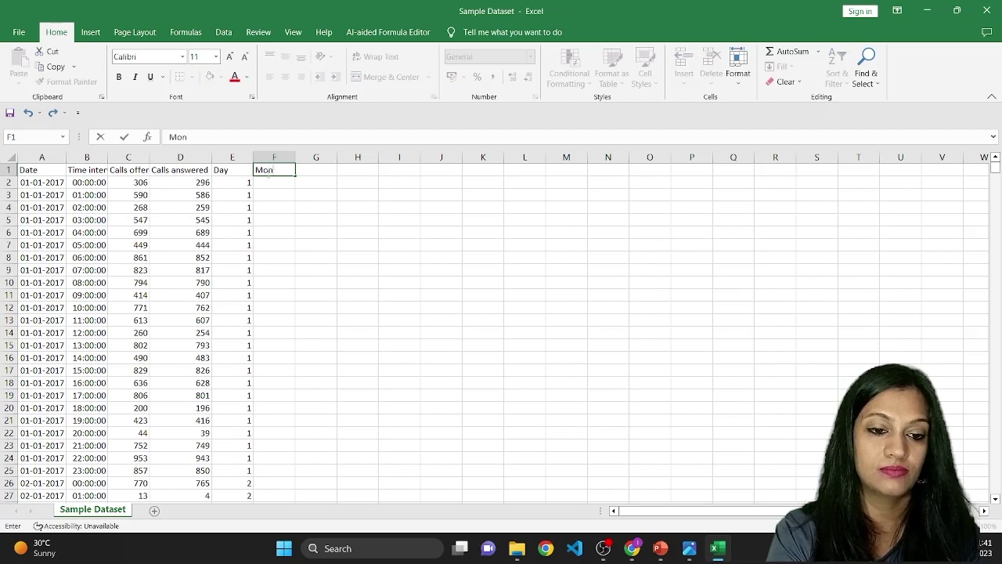
pyautogui.write('th')
pyautogui.press('Return')
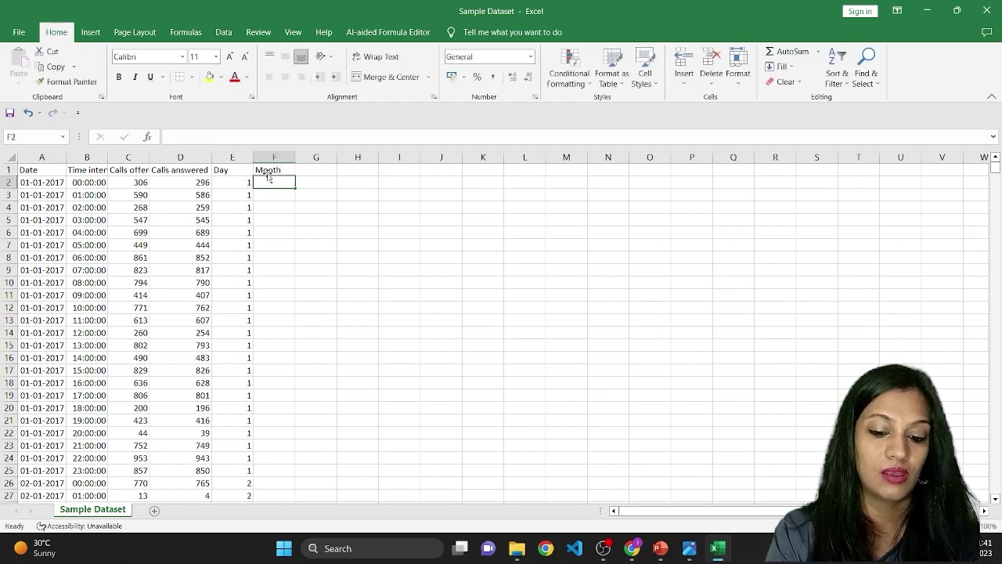
pyautogui.write('=text')
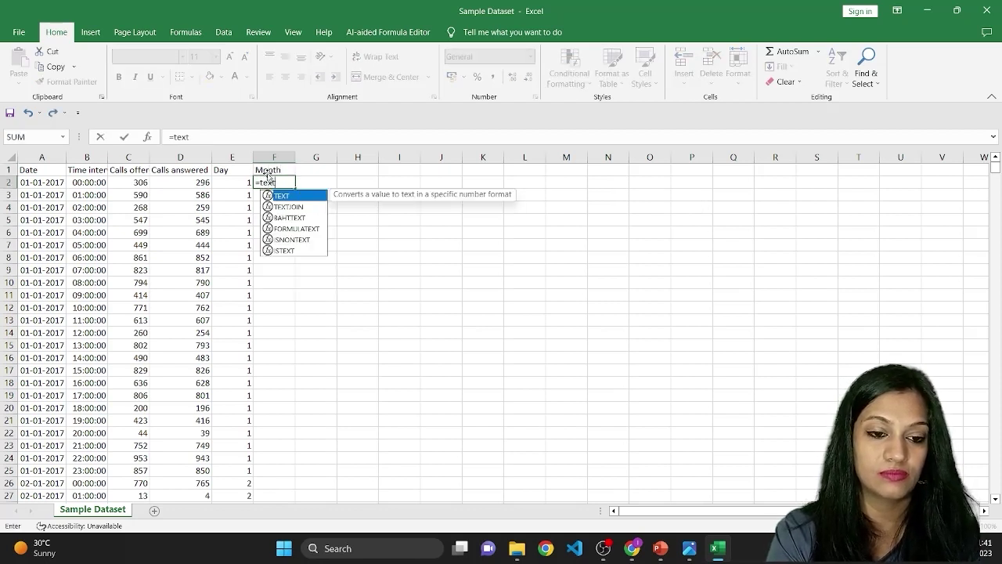
pyautogui.write('(')
pyautogui.press('Left')
pyautogui.press('Left')
pyautogui.press('Left')
pyautogui.press('Left')
pyautogui.press('Left')
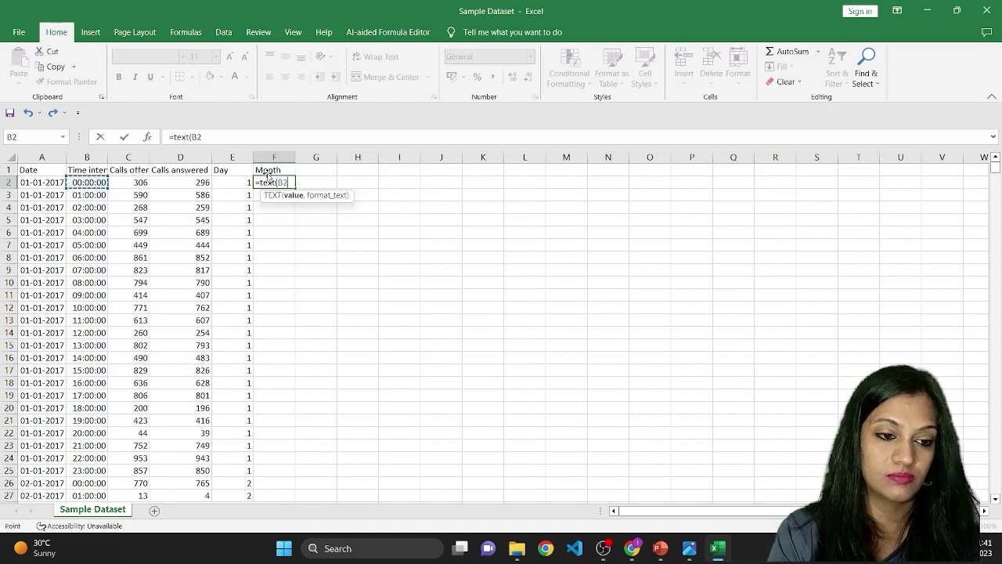
pyautogui.write(',')
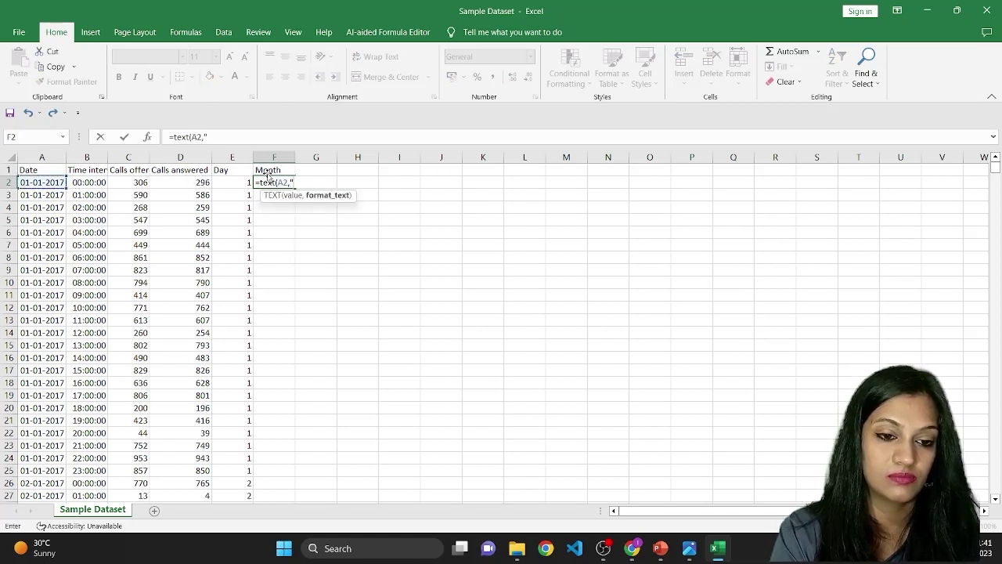
pyautogui.write('"mmm')
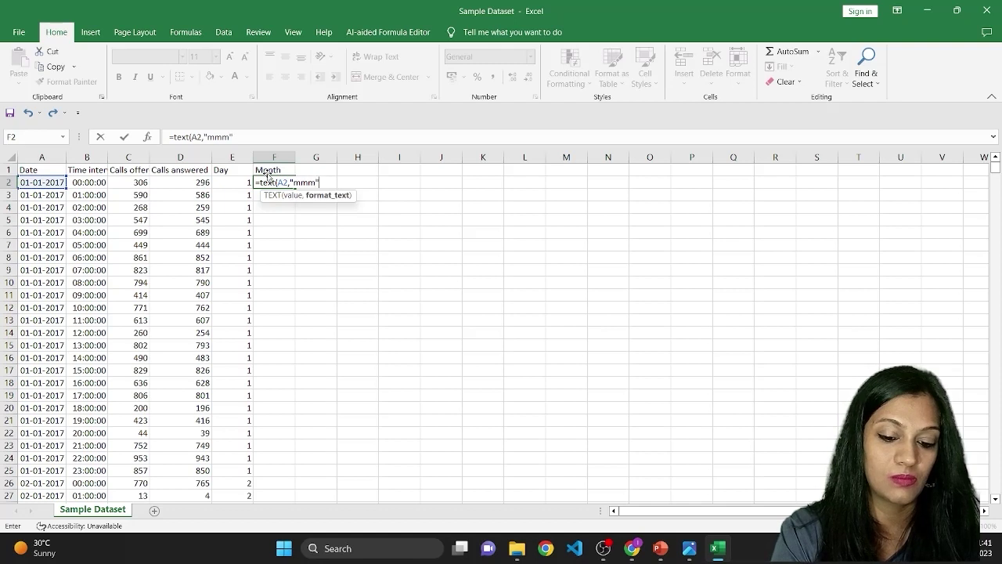
pyautogui.write(')')
pyautogui.press('Return')
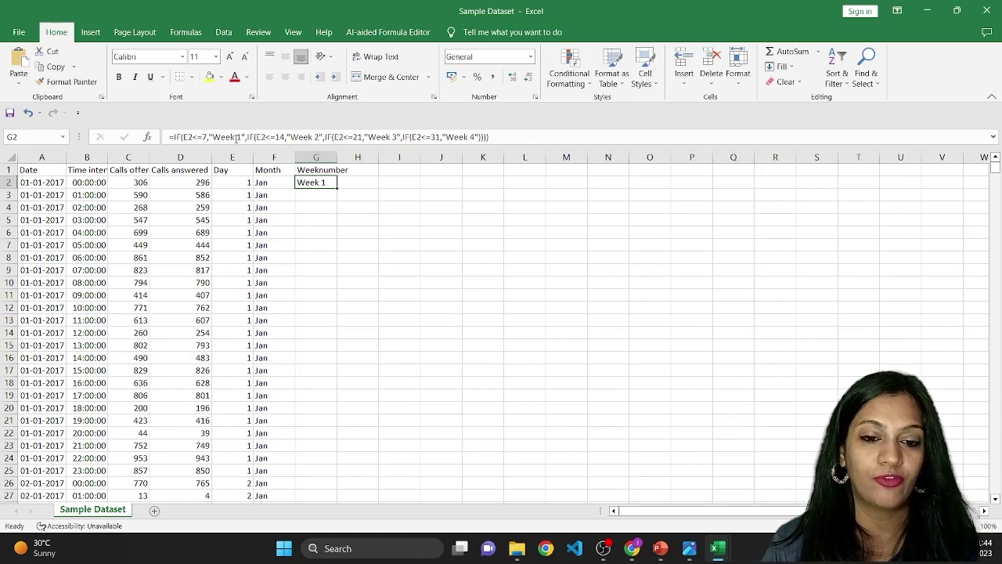
# Check the E2 and G2 formulas, then fill the Weeknumber formula down column G
pyautogui.click(233, 182)
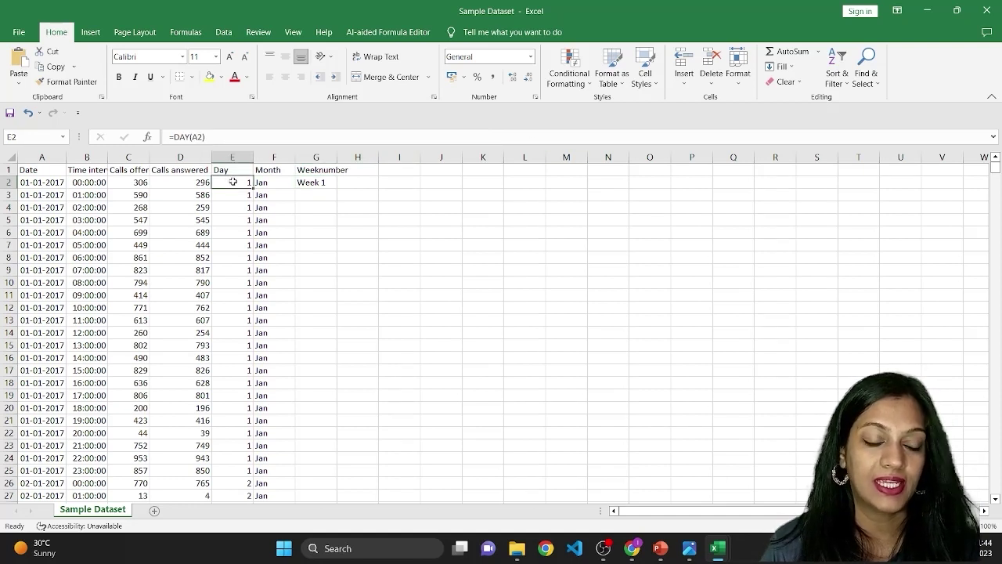
pyautogui.click(323, 182)
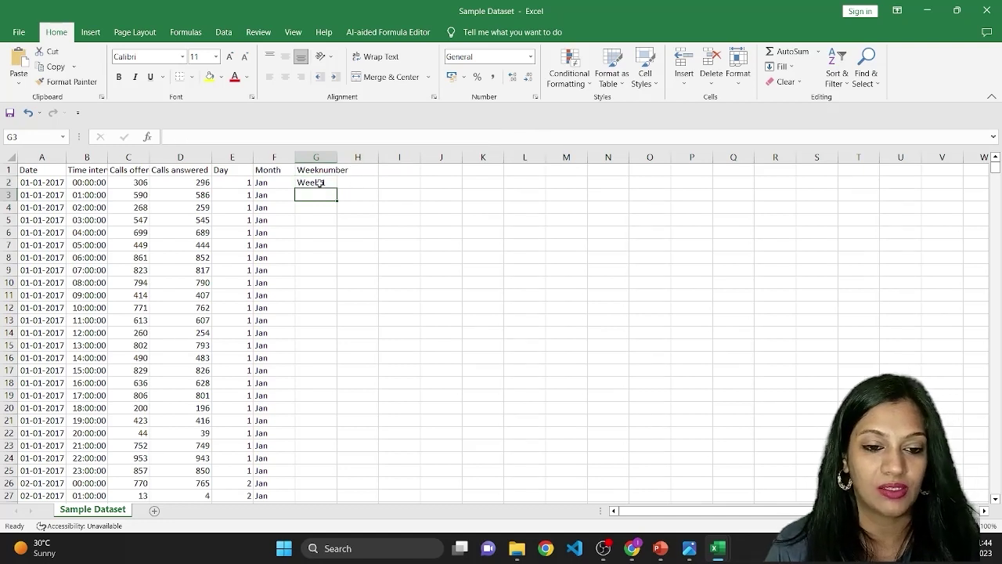
pyautogui.doubleClick(335, 187)
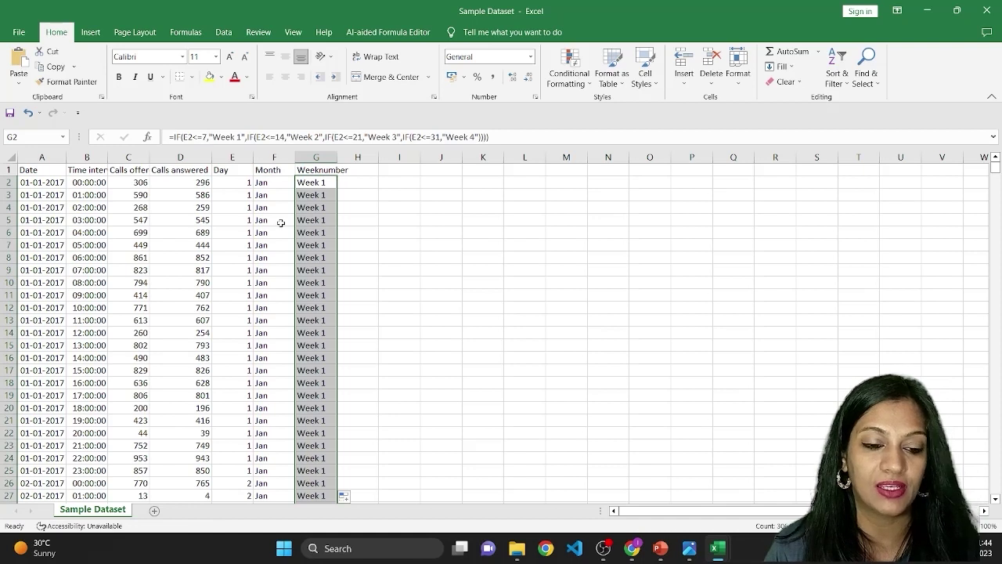
pyautogui.click(321, 184)
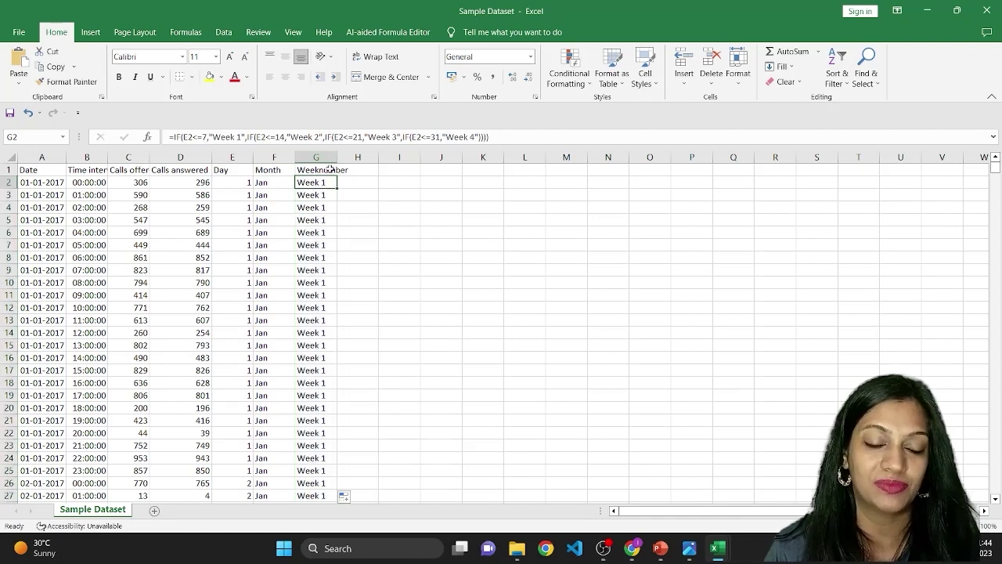
pyautogui.click(314, 169)
pyautogui.click(355, 170)
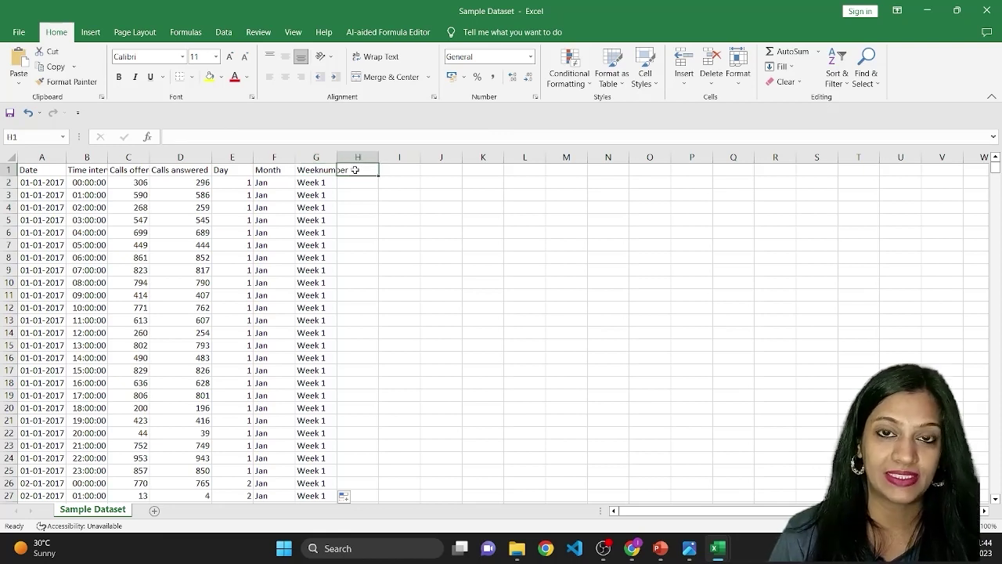
# Head H1 Daynumber and fill =TEXT(A2,"dddd") down column H
pyautogui.write('Day')
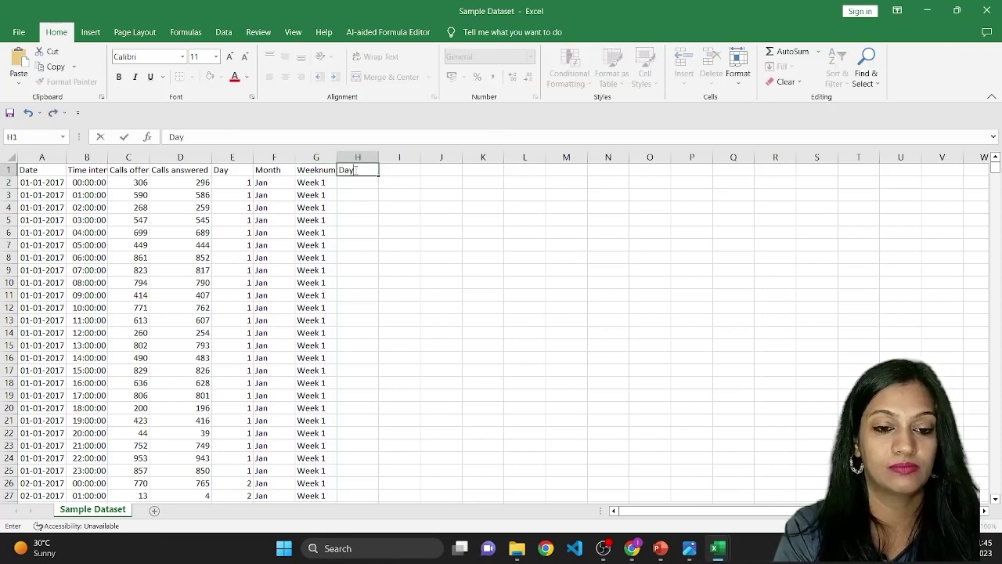
pyautogui.write('number')
pyautogui.press('Return')
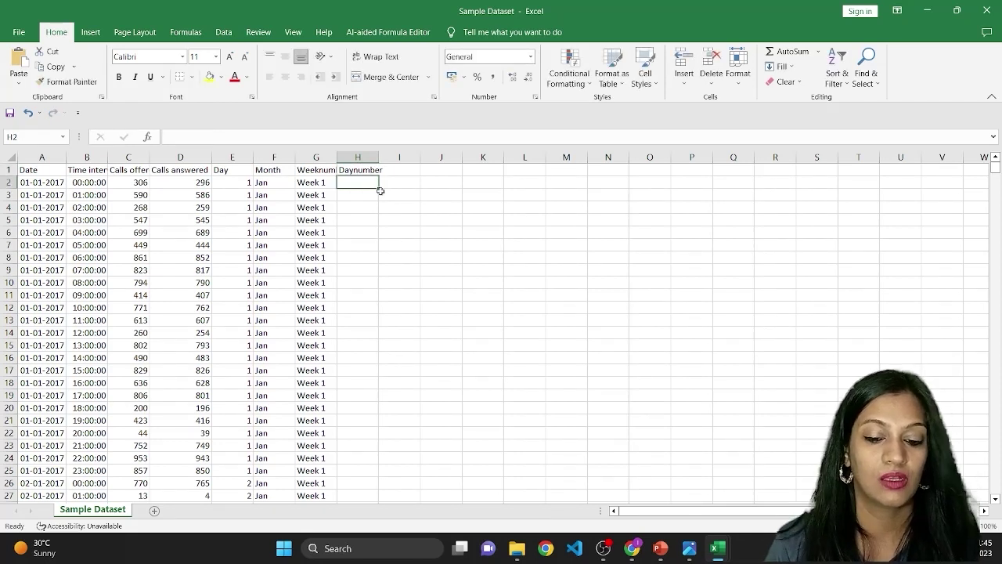
pyautogui.write('=text')
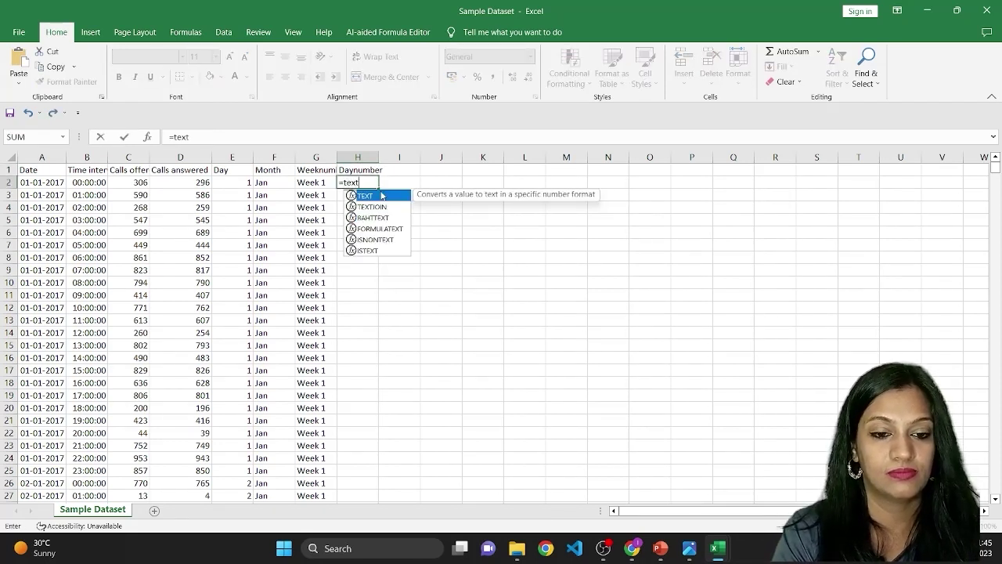
pyautogui.write('(')
pyautogui.press('Left')
pyautogui.press('Left')
pyautogui.press('Left')
pyautogui.press('Left')
pyautogui.press('Left')
pyautogui.press('Left')
pyautogui.press('Left')
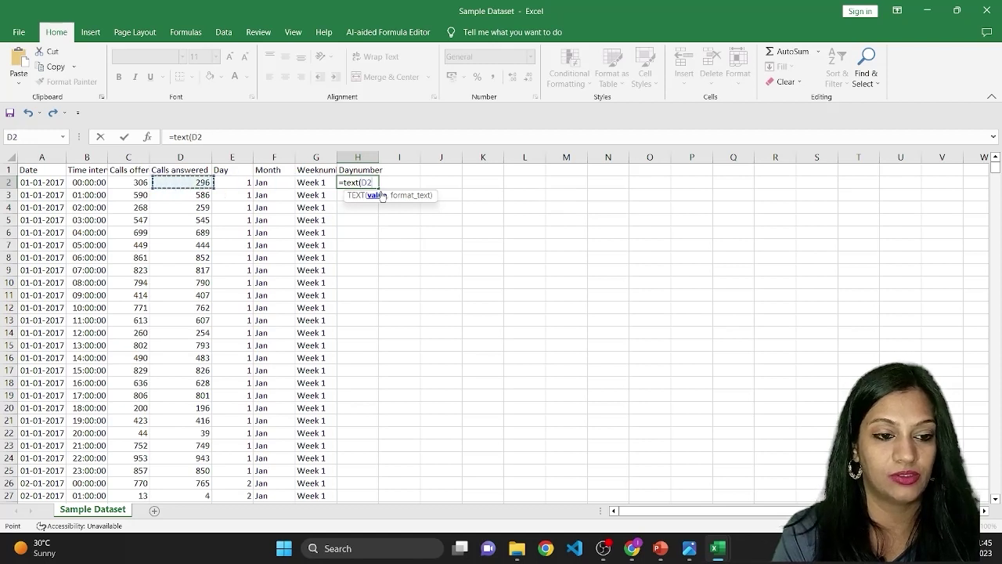
pyautogui.write(',')
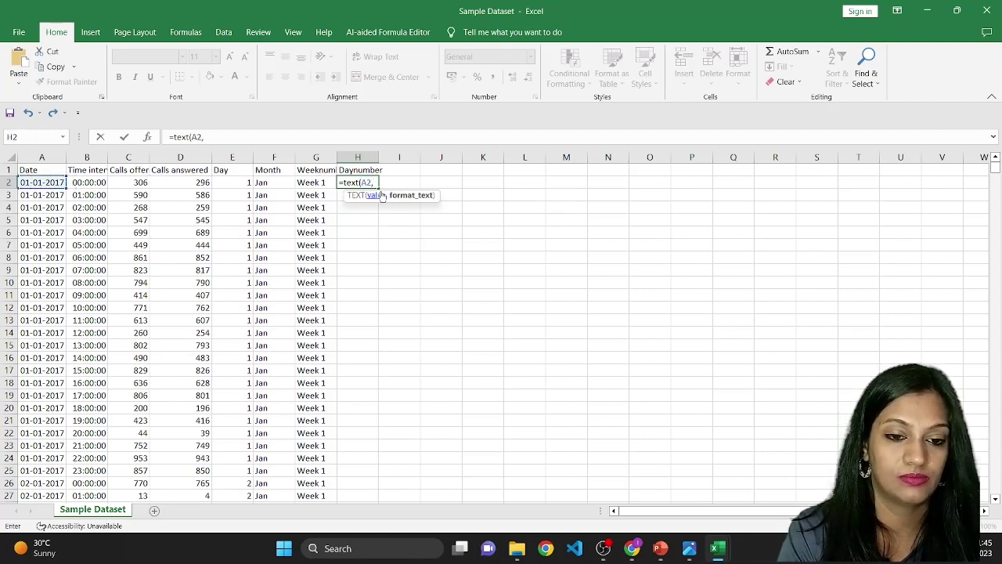
pyautogui.write('"')
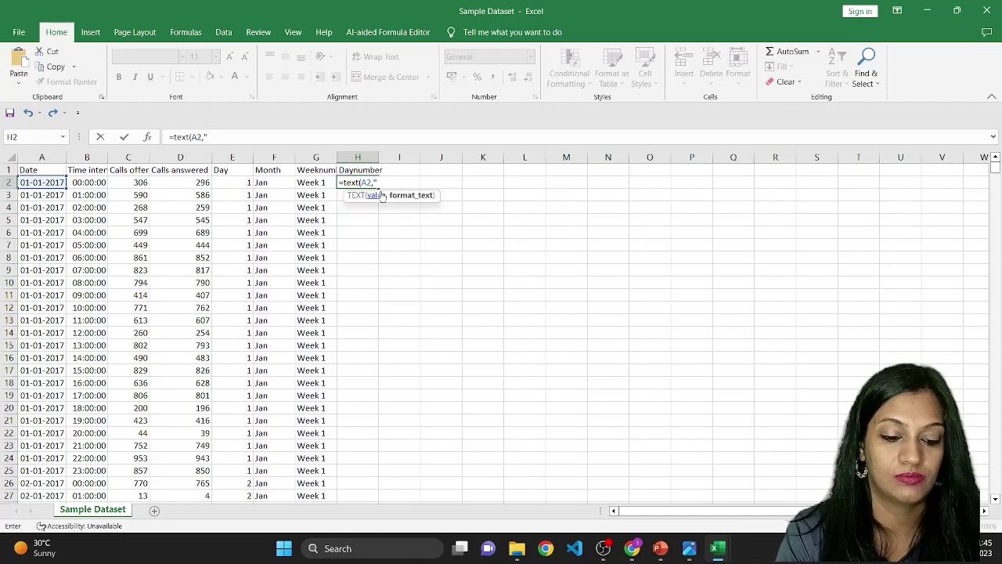
pyautogui.write('dddd')
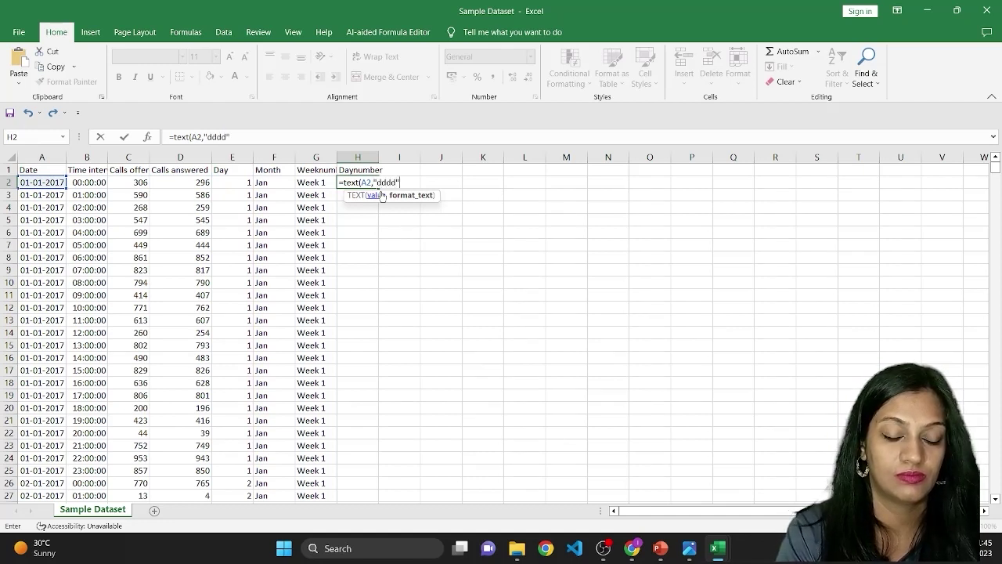
pyautogui.write('")')
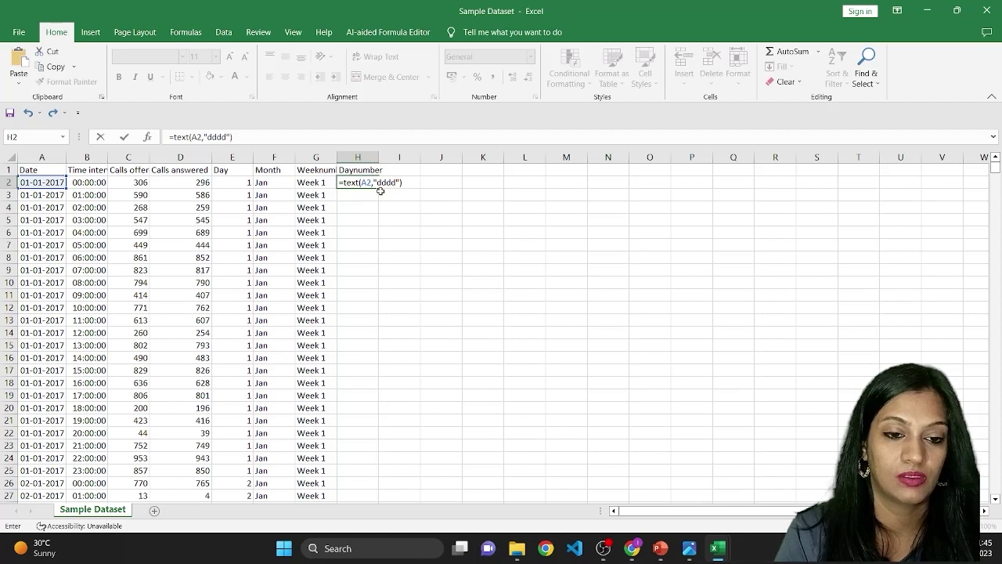
pyautogui.press('Return')
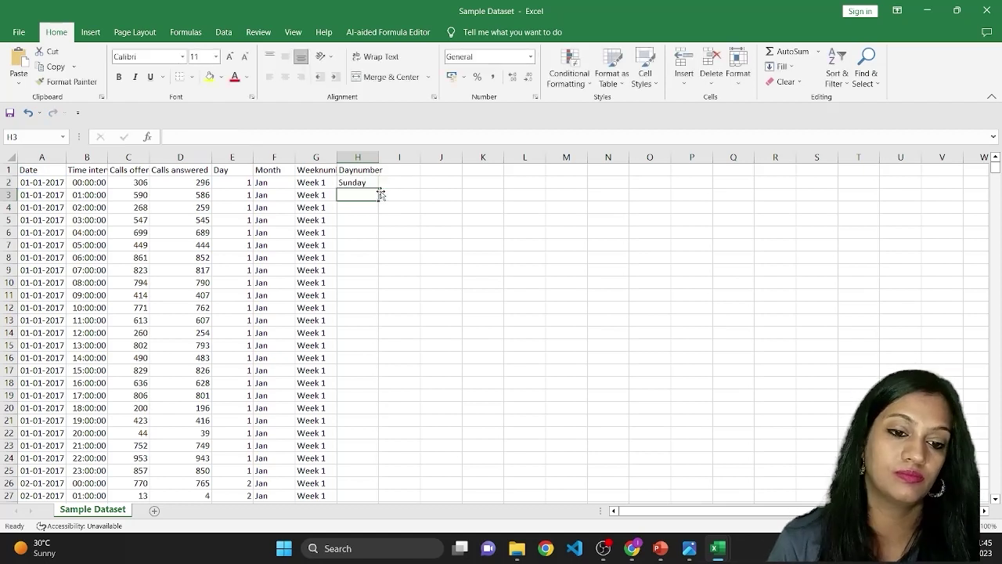
pyautogui.click(374, 182)
pyautogui.doubleClick(378, 188)
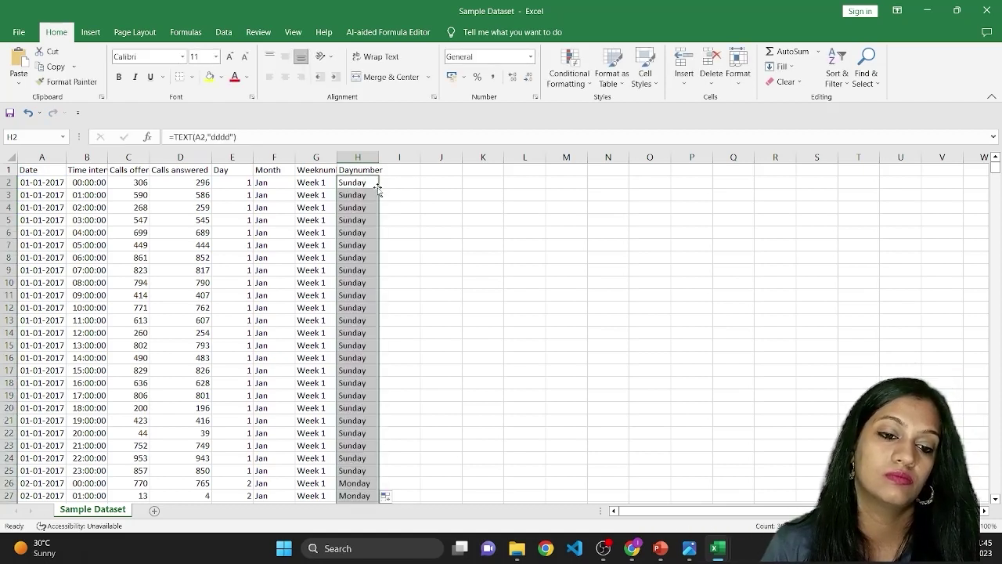
# Rename the H1 header from Daynumber to Dayname
pyautogui.click(392, 171)
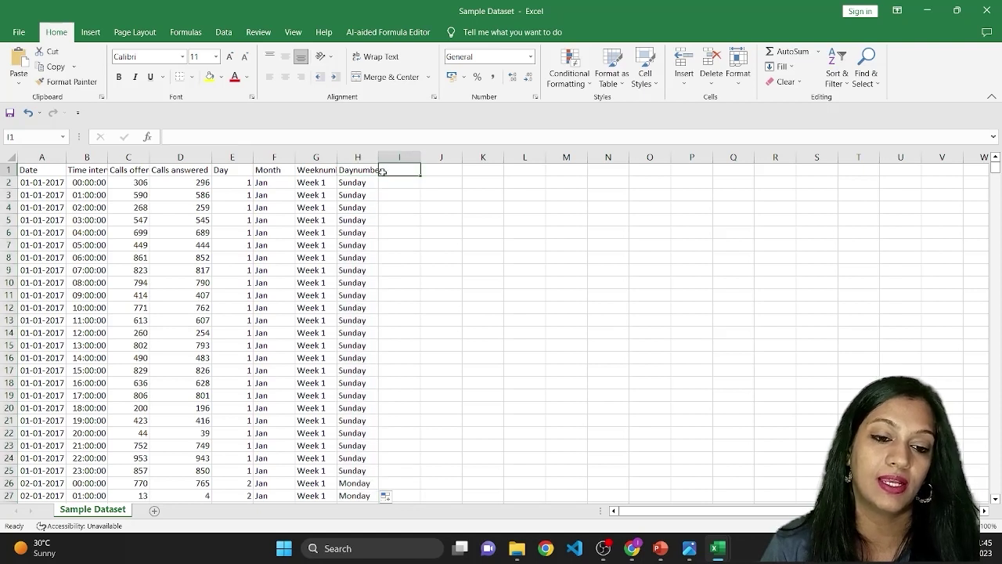
pyautogui.click(359, 169)
pyautogui.click(191, 137)
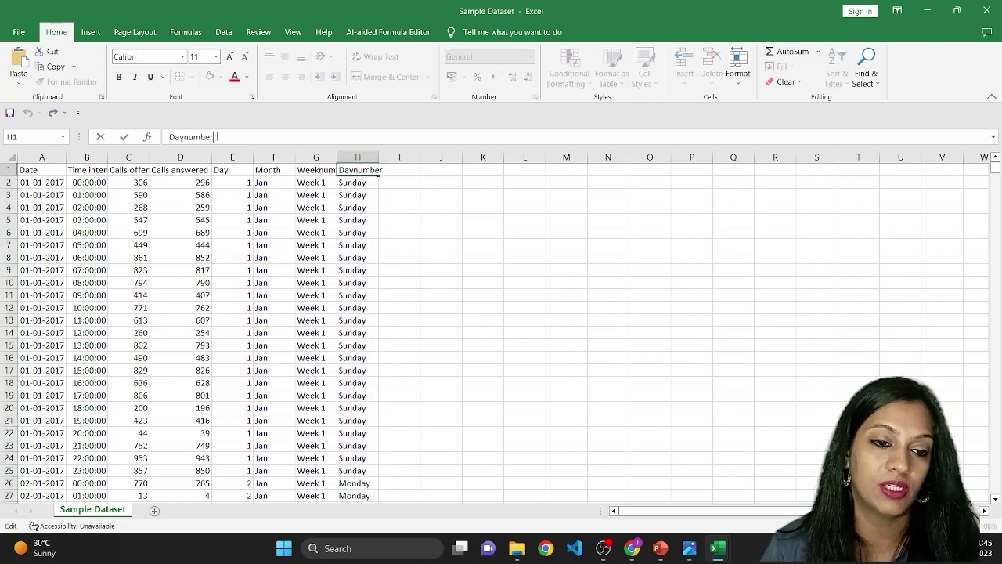
pyautogui.press('BackSpace')
pyautogui.press('BackSpace')
pyautogui.press('BackSpace')
pyautogui.press('BackSpace')
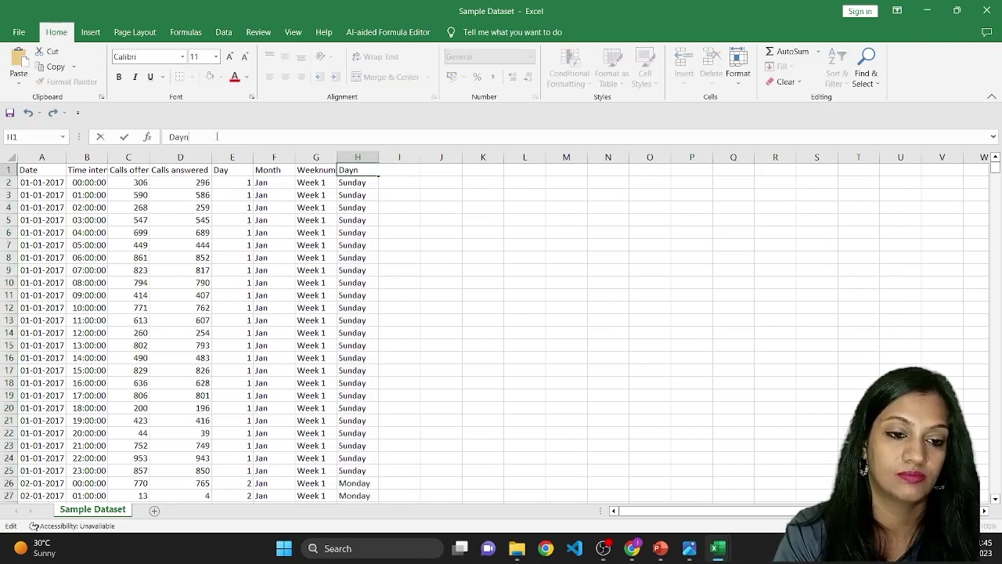
pyautogui.write('ame')
pyautogui.press('Return')
# Enter the header Weekend/Weekday in I1
pyautogui.press('Up')
pyautogui.press('Right')
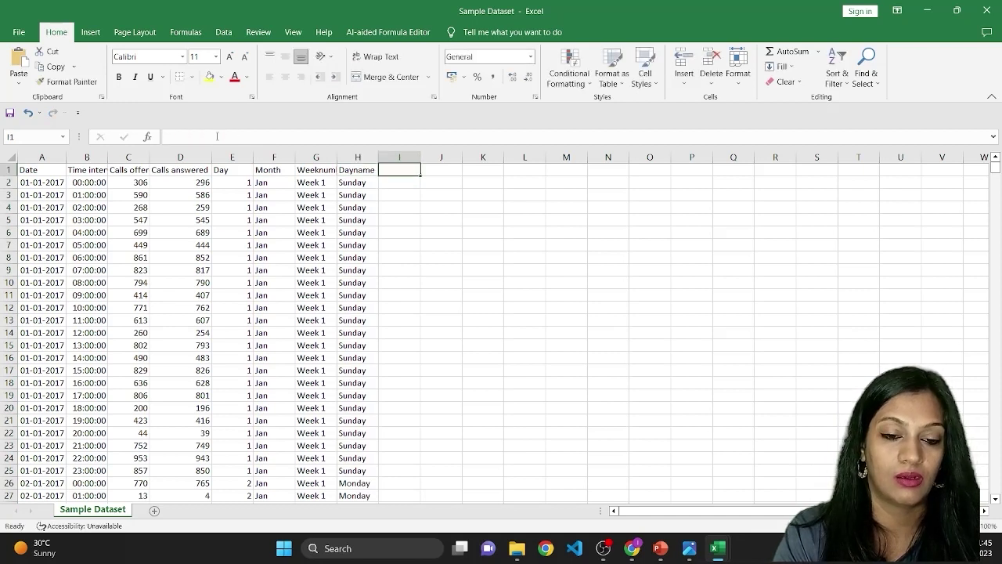
pyautogui.write('Weeked')
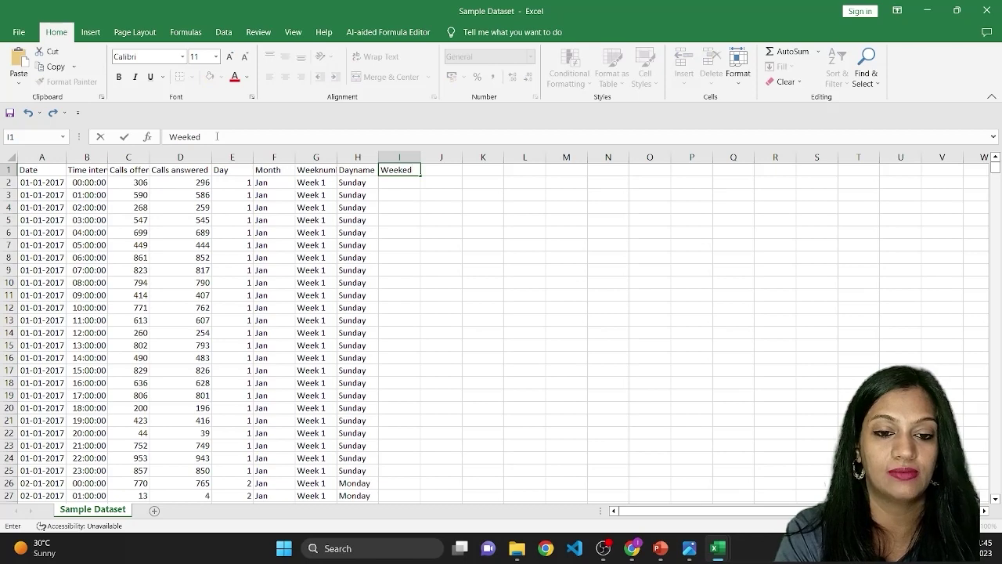
pyautogui.press('BackSpace')
pyautogui.write('nd/')
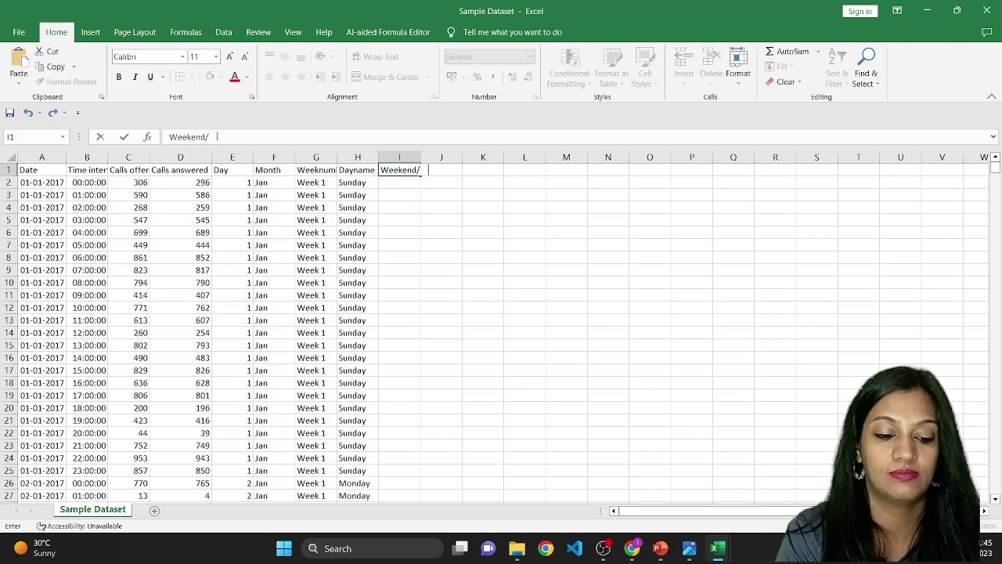
pyautogui.write('Weekday')
pyautogui.press('Return')
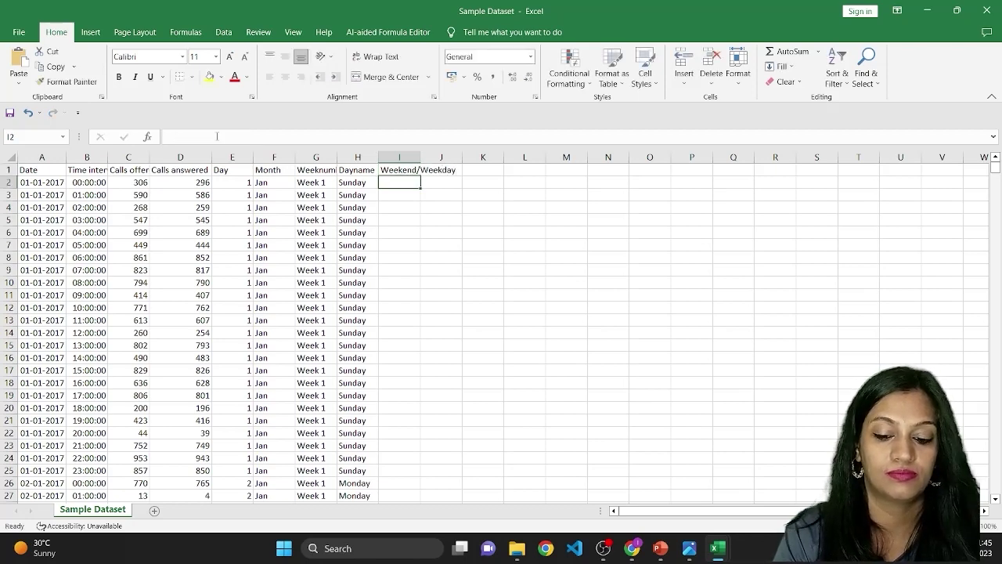
# Paste the Weekend/Weekday IF formula into I2 and fill it down column I
pyautogui.click(217, 137)
pyautogui.write('=IF(OR(H2="Sunday",H2="Saturday"),"Weekend","Weekday")')
pyautogui.press('Return')
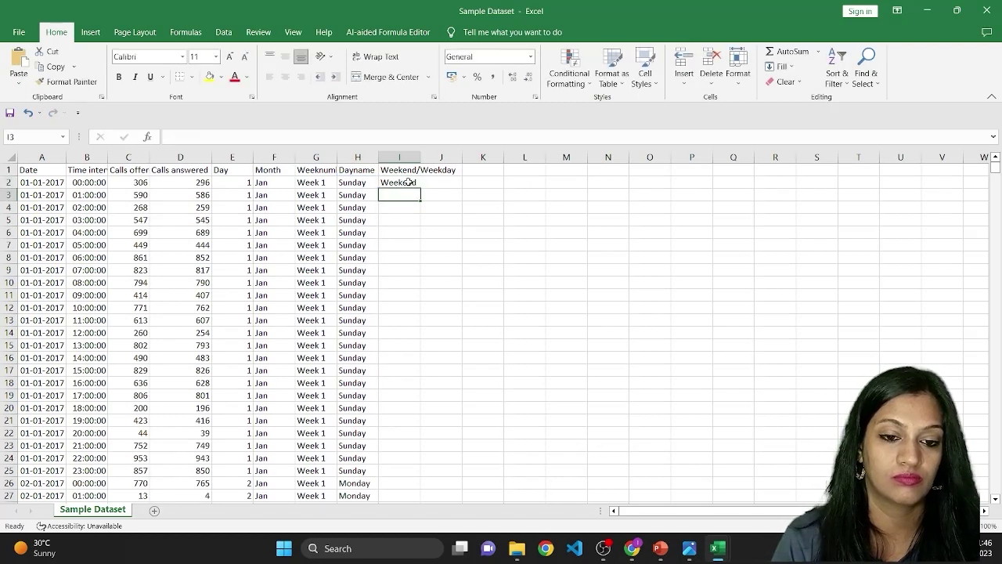
pyautogui.click(409, 182)
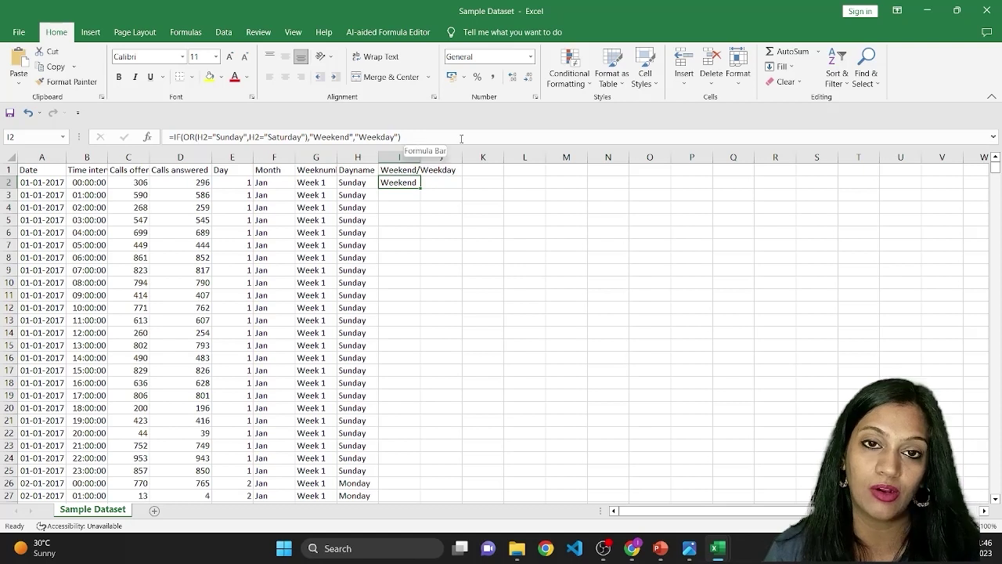
pyautogui.doubleClick(419, 189)
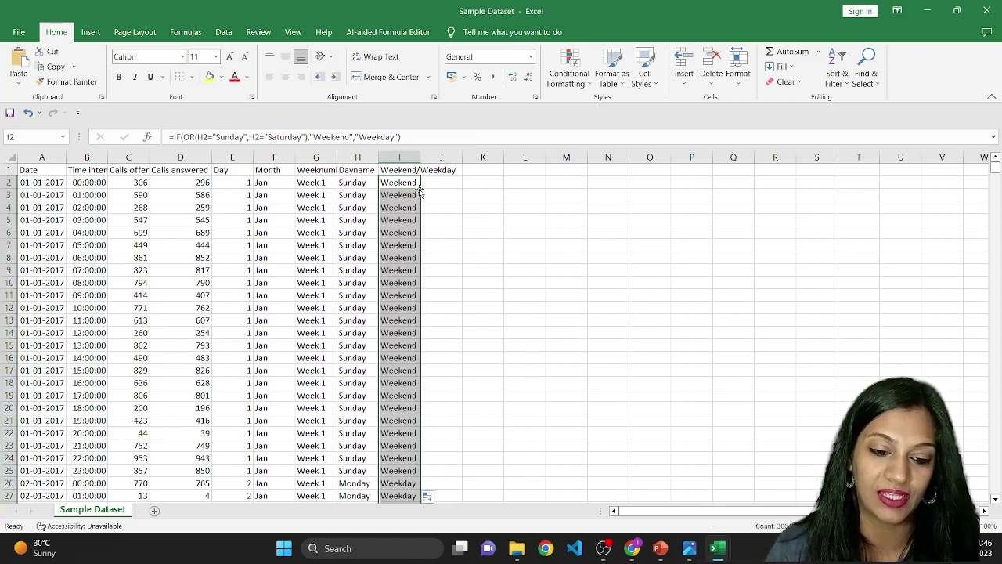
# Turn on filters and show only Weekend rows in the Weekend/Weekday column
pyautogui.click(409, 159)
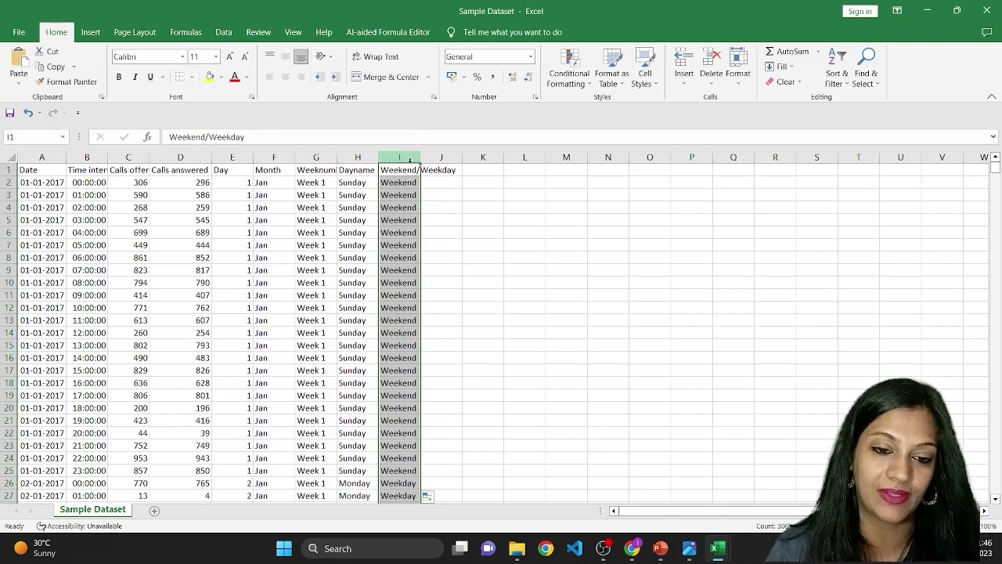
pyautogui.click(410, 171)
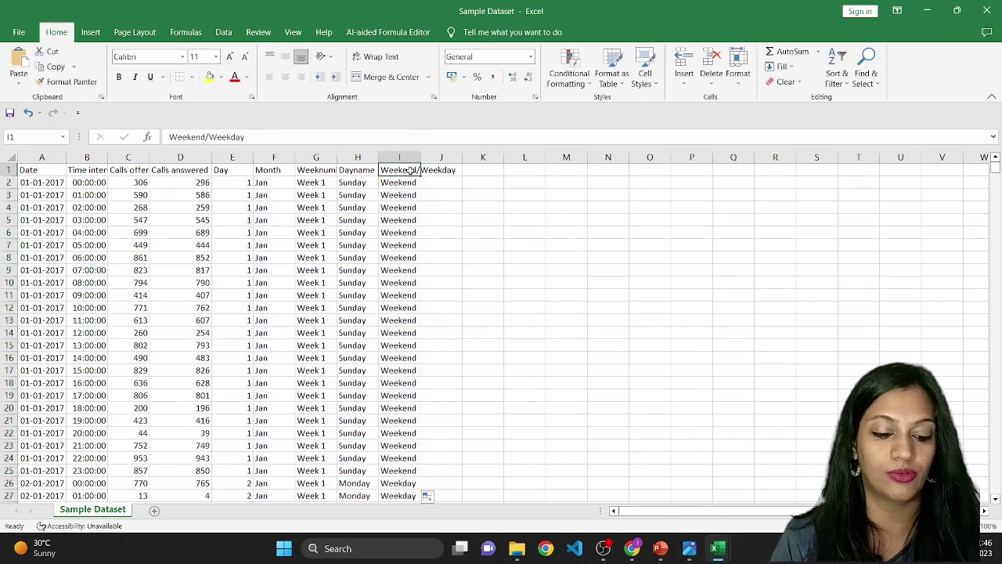
pyautogui.hotkey('ctrl', 'shift', 'l')
pyautogui.click(413, 170)
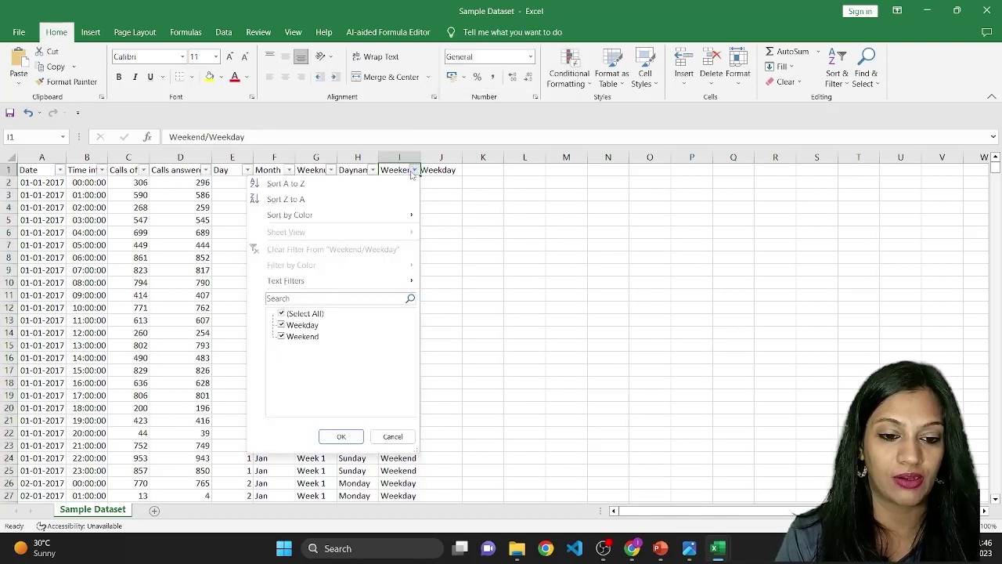
pyautogui.press('Down')
pyautogui.press('Down')
pyautogui.press('Down')
pyautogui.press('Down')
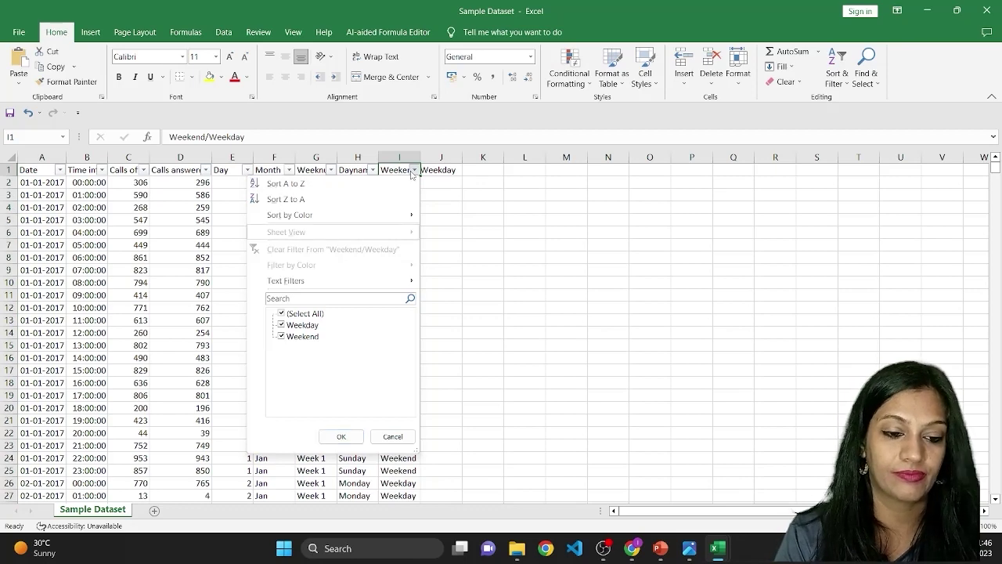
pyautogui.press('Down')
pyautogui.press('Escape')
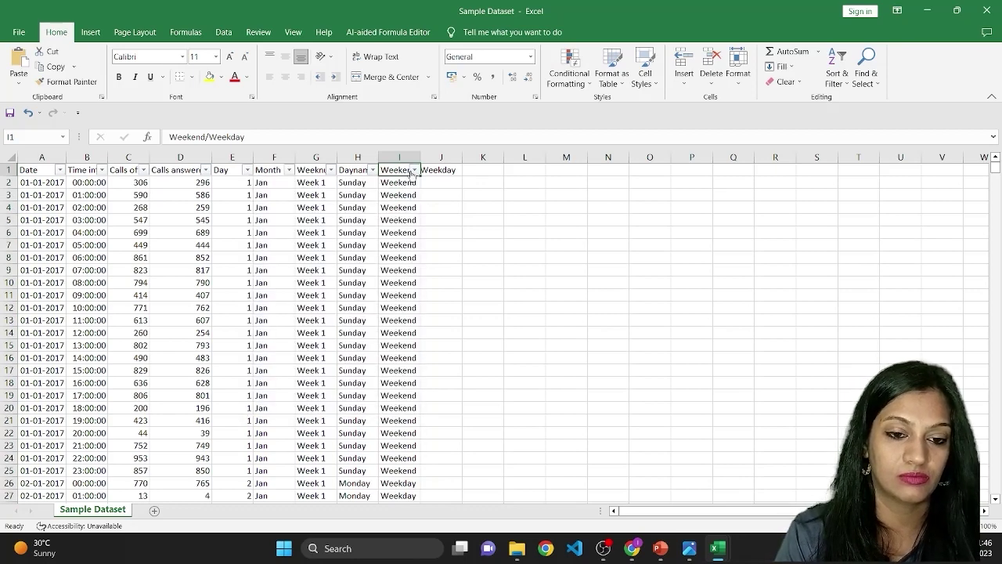
pyautogui.click(413, 171)
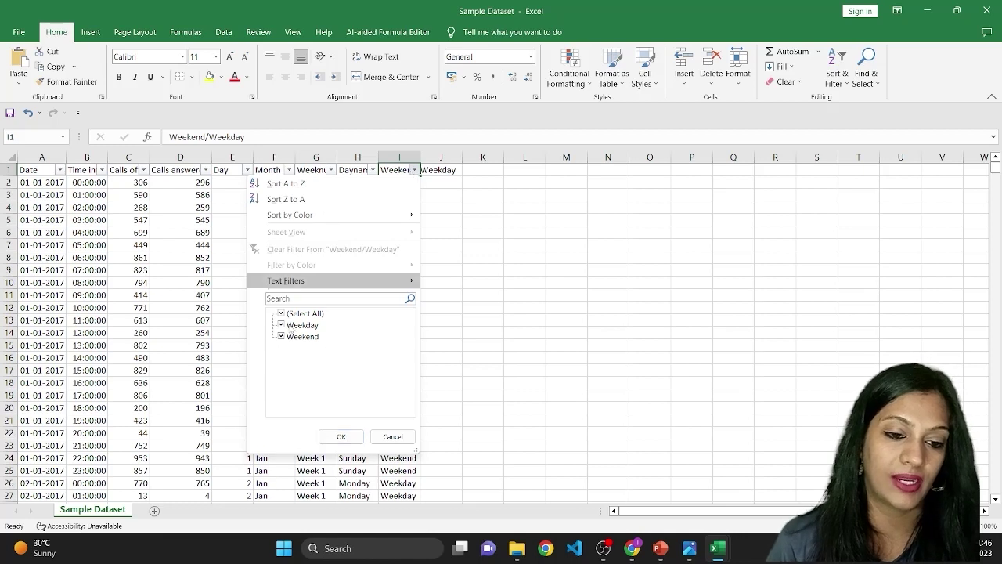
pyautogui.click(304, 338)
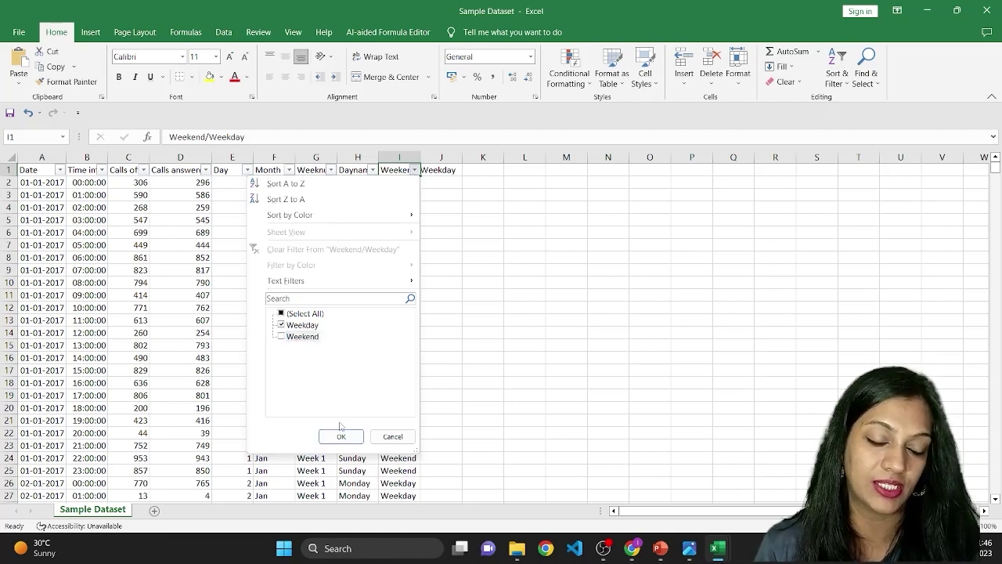
pyautogui.click(309, 325)
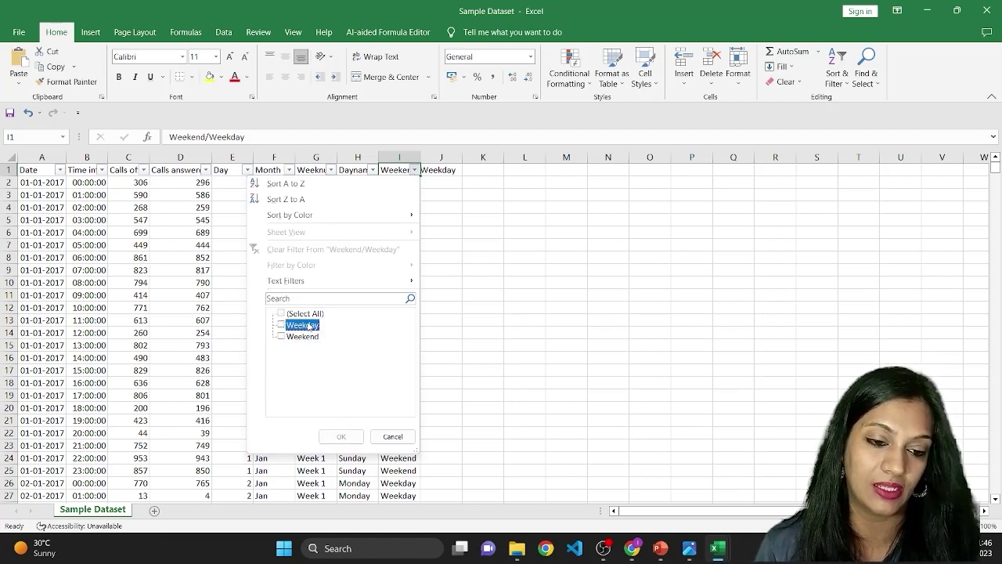
pyautogui.click(306, 338)
pyautogui.click(339, 437)
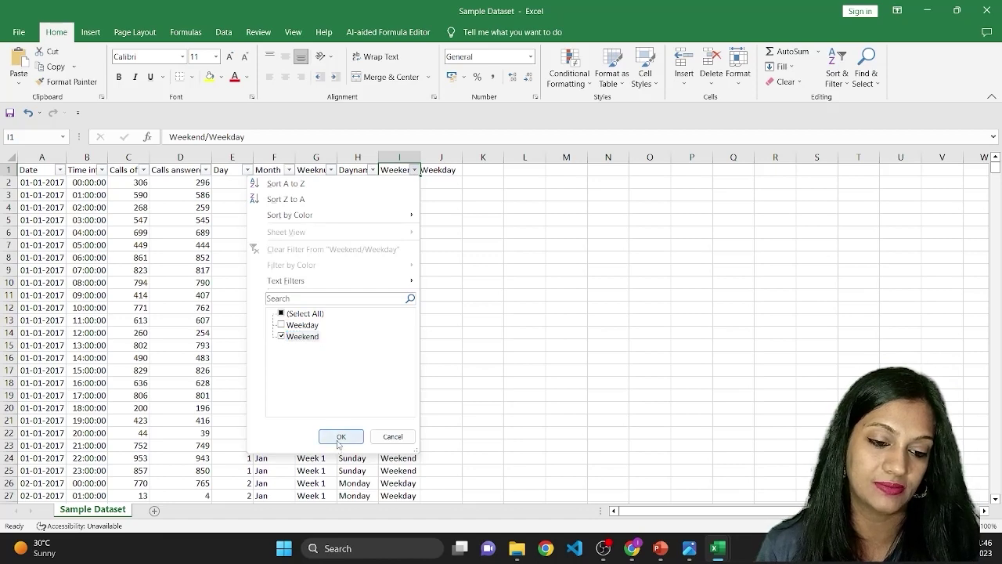
# Confirm Dayname lists only weekend days, then remove all filters
pyautogui.press('Left')
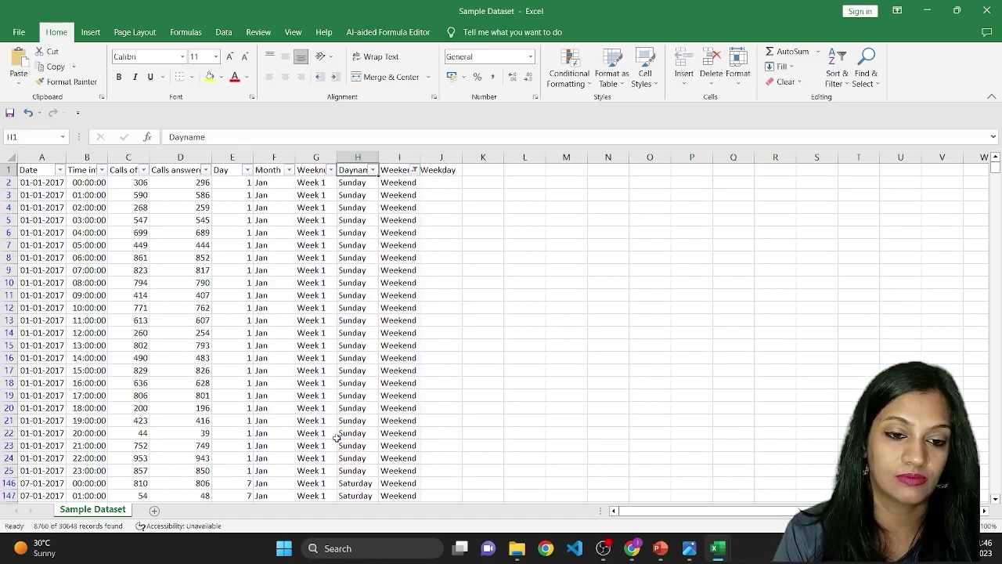
pyautogui.hotkey('alt', 'Down')
pyautogui.press('Down')
pyautogui.press('Down')
pyautogui.press('Down')
pyautogui.press('Down')
pyautogui.press('Down')
pyautogui.press('Down')
pyautogui.press('Down')
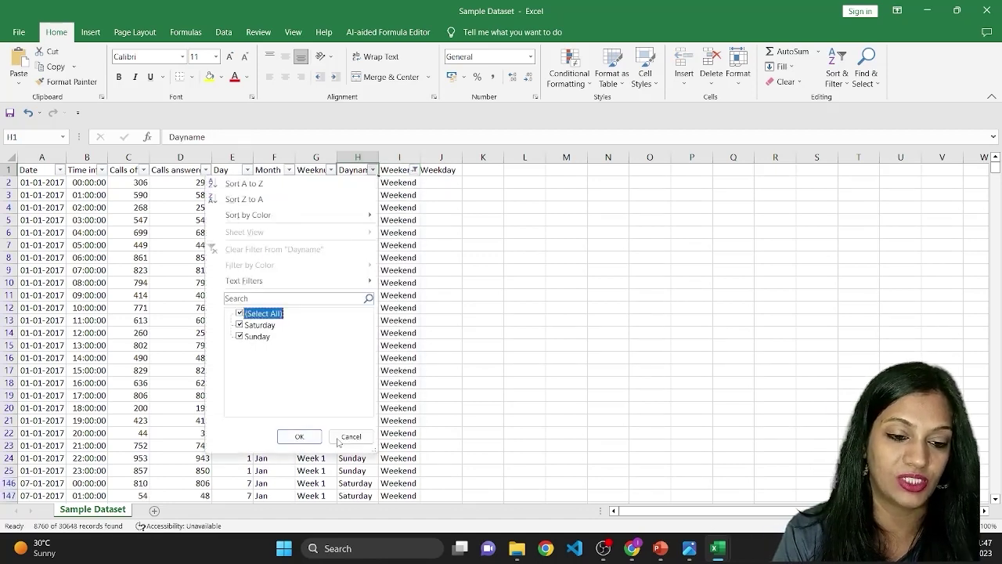
pyautogui.press('Escape')
pyautogui.press('Right')
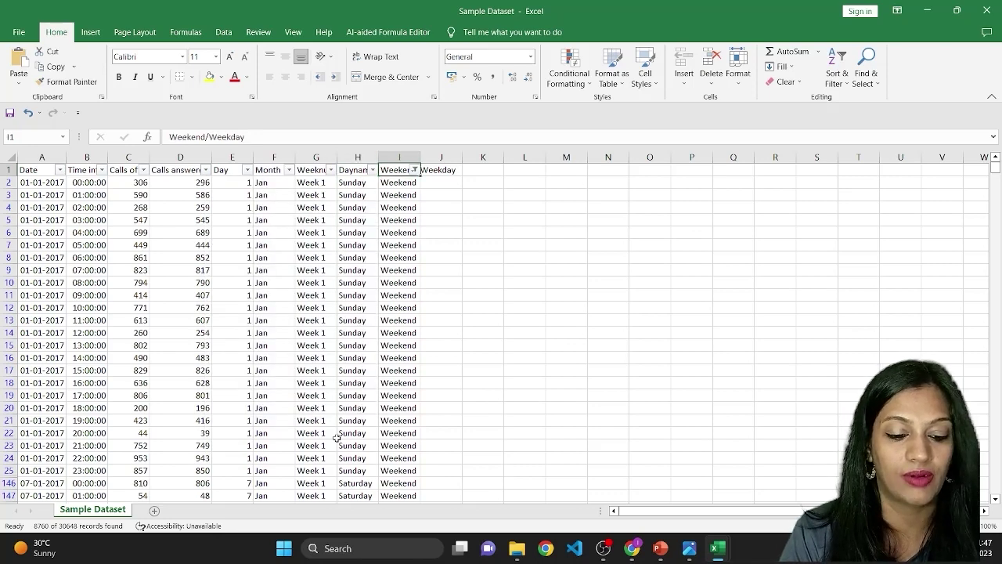
pyautogui.hotkey('ctrl', 'shift', 'l')
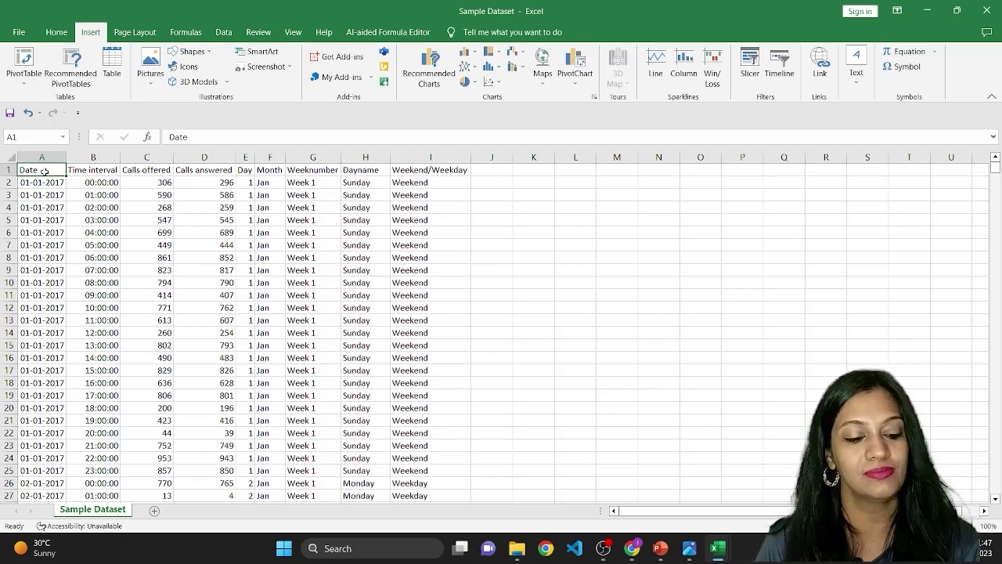
# Create a PivotTable on a new sheet from the full data range, adding Date and Calls offered
pyautogui.hotkey('ctrl', 'shift', 'End')
pyautogui.click(24, 78)
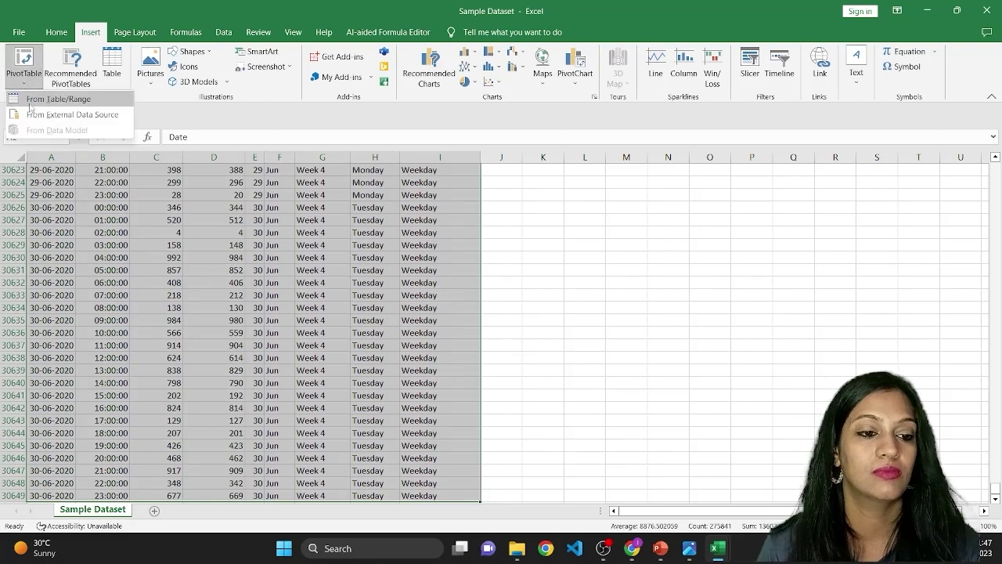
pyautogui.click(31, 100)
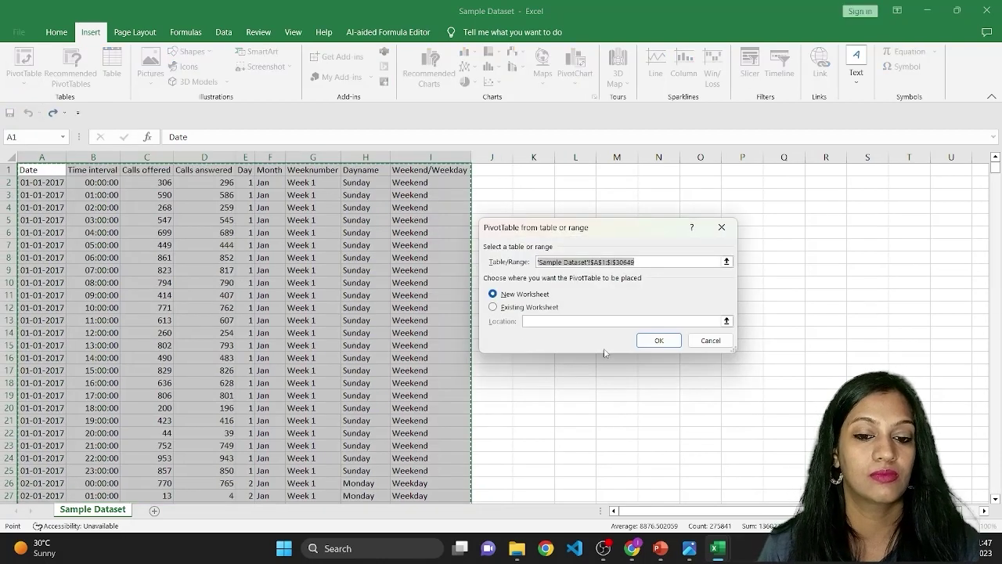
pyautogui.click(659, 341)
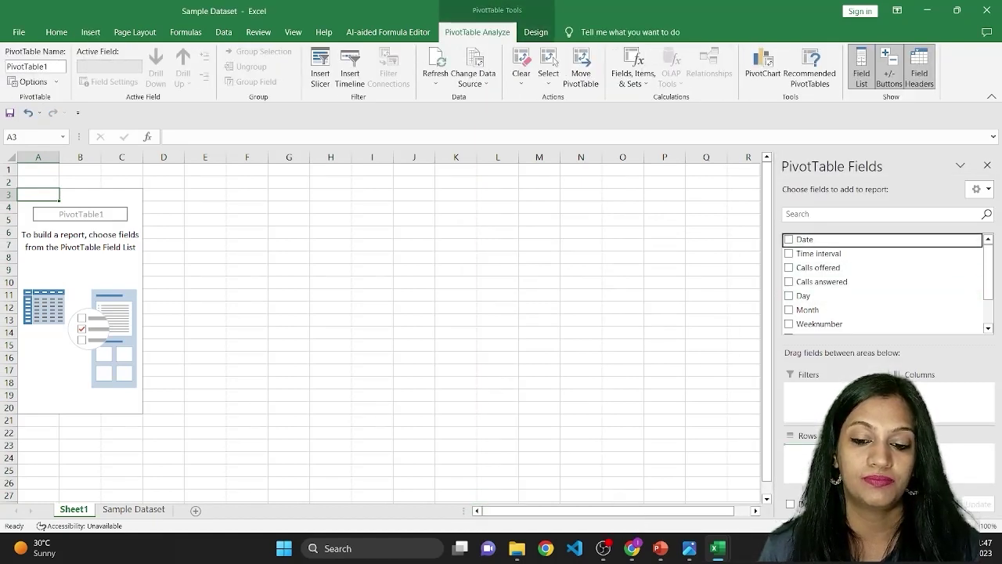
pyautogui.click(788, 239)
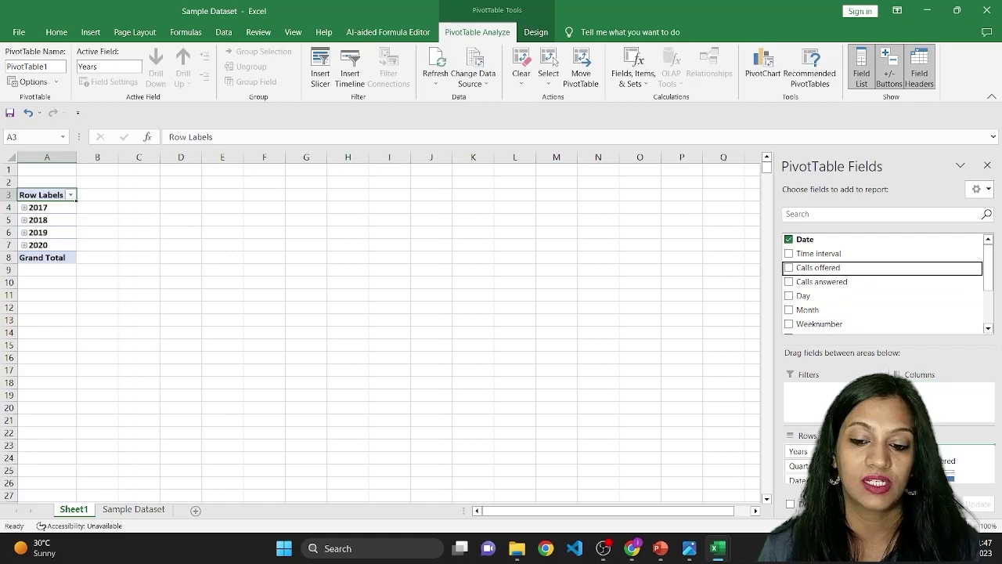
pyautogui.press('space')
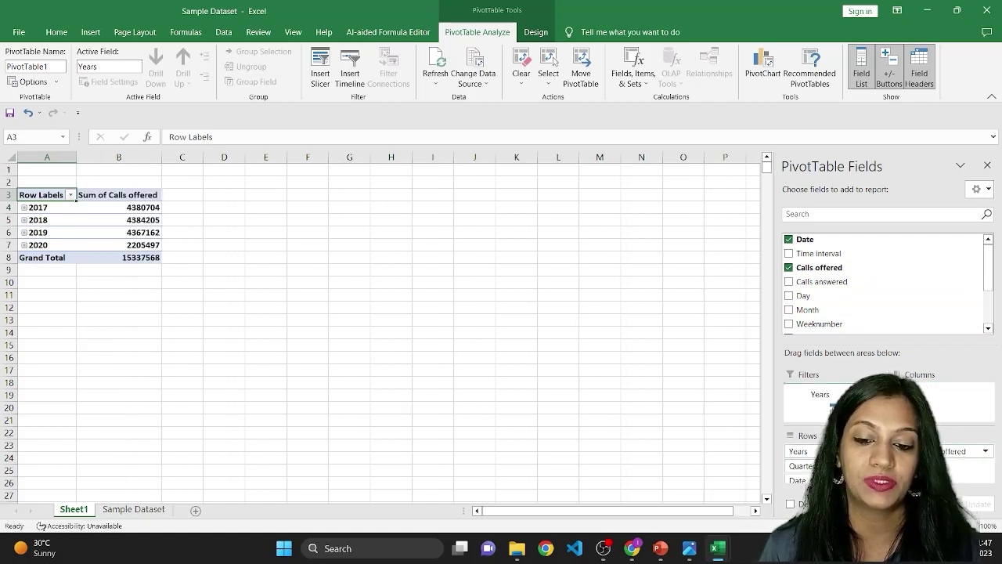
# Move Years to Filters, Weeknumber to Rows, Month to Columns, and remove Quarters and Date
pyautogui.moveTo(831, 404); pyautogui.dragTo(823, 394)
pyautogui.moveTo(804, 458); pyautogui.dragTo(677, 348)
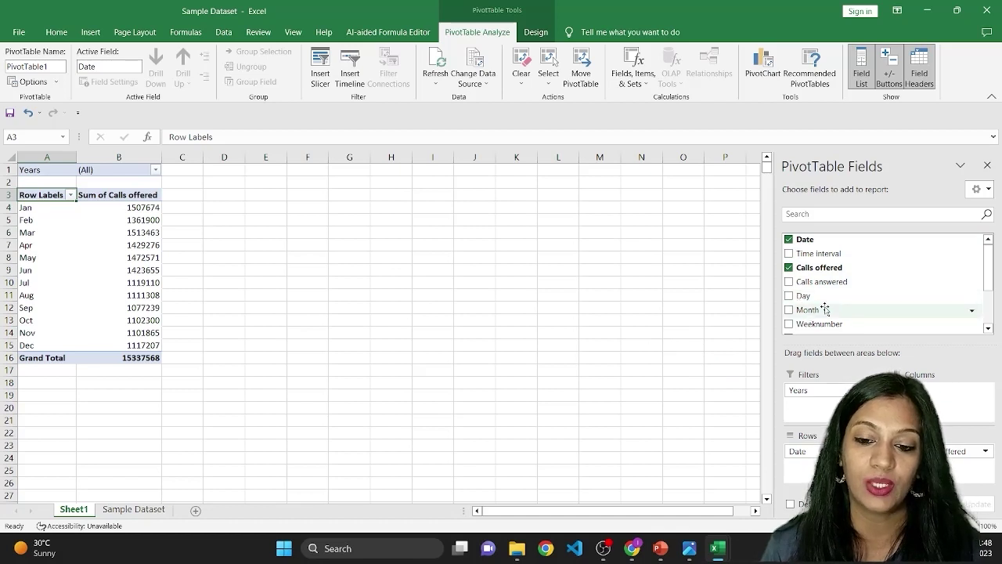
pyautogui.moveTo(823, 326); pyautogui.dragTo(818, 373)
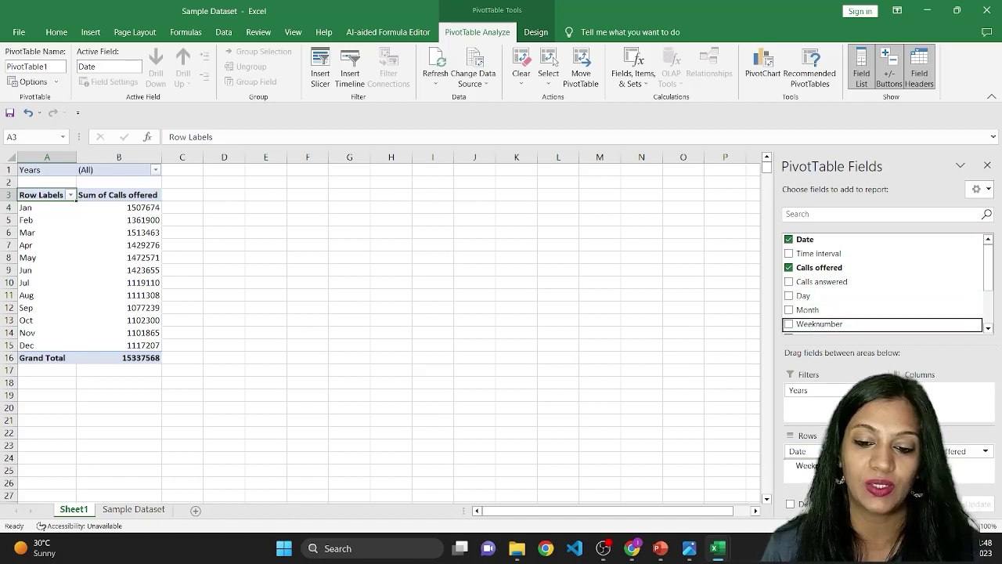
pyautogui.scroll(-1, 883, 297)
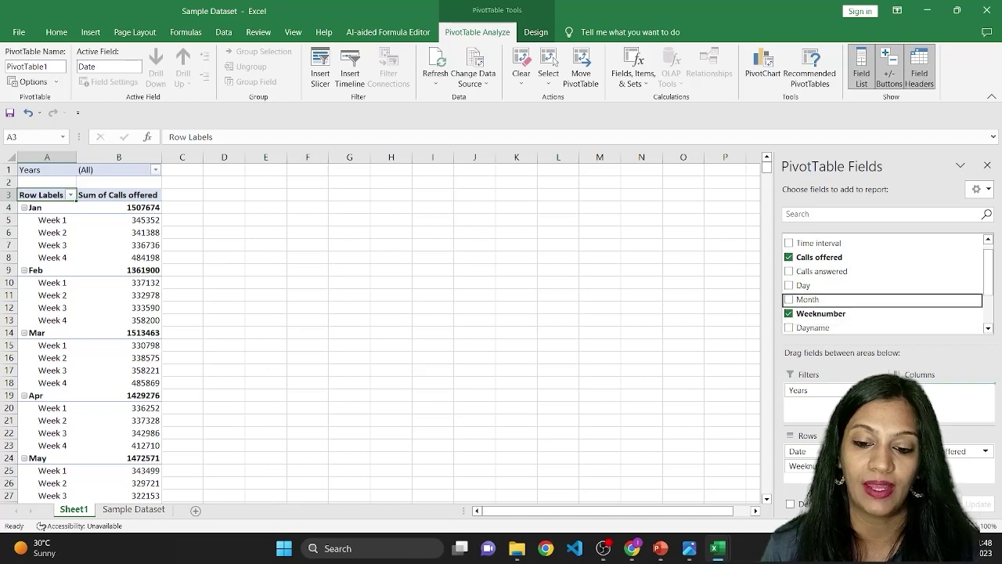
pyautogui.moveTo(883, 299); pyautogui.dragTo(928, 400)
pyautogui.moveTo(797, 450); pyautogui.dragTo(708, 294)
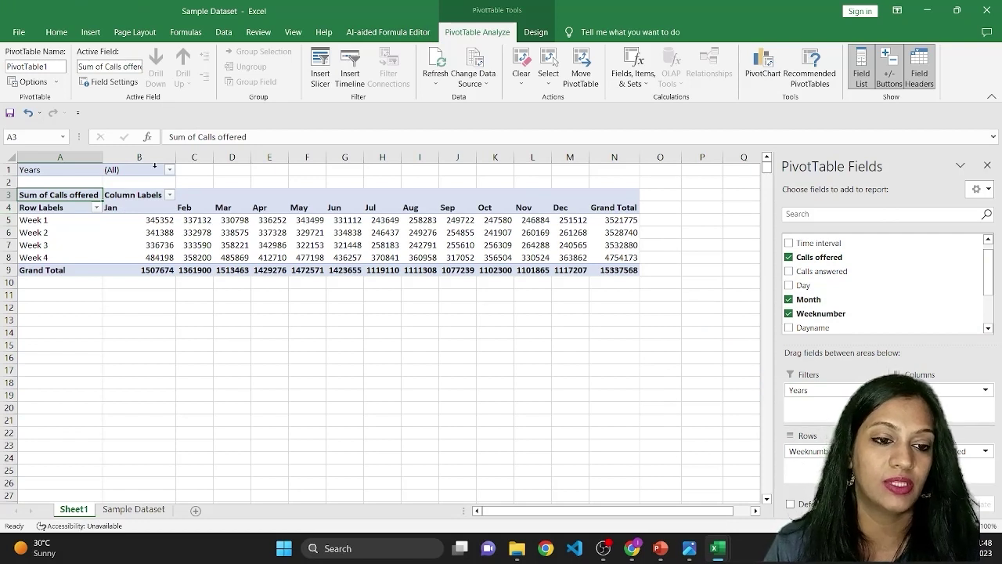
# Filter the PivotTable's Years field to 2019
pyautogui.click(169, 170)
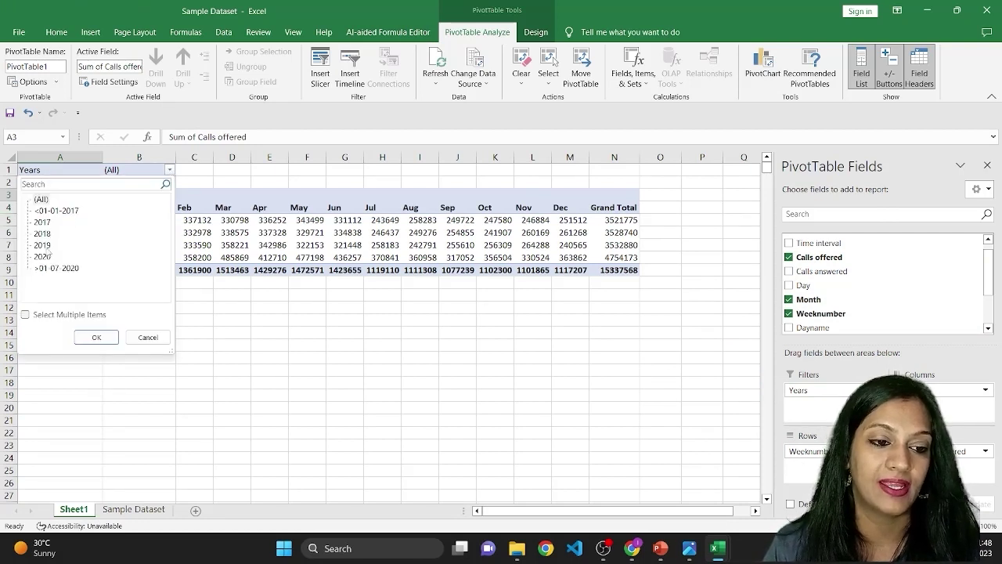
pyautogui.click(43, 246)
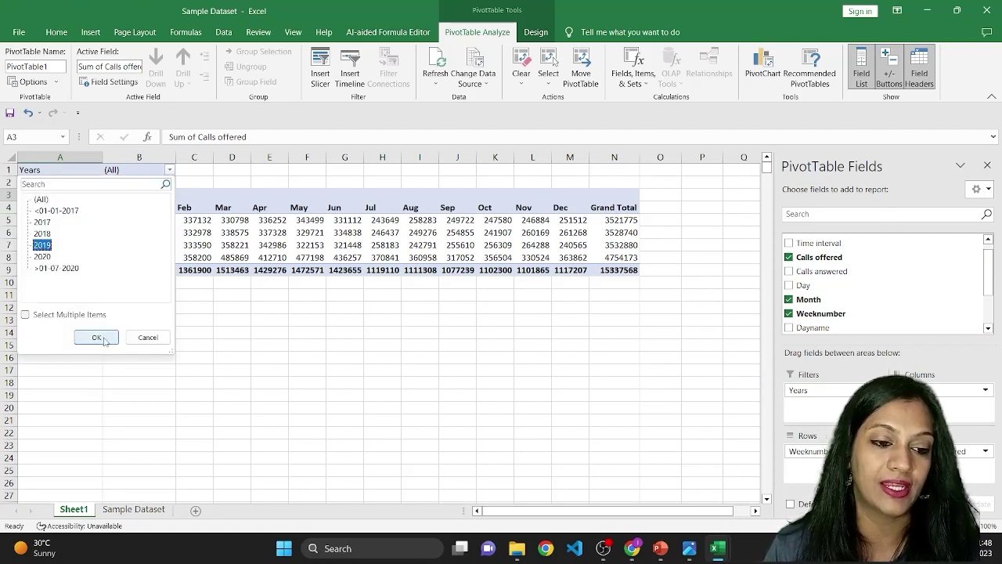
pyautogui.click(96, 337)
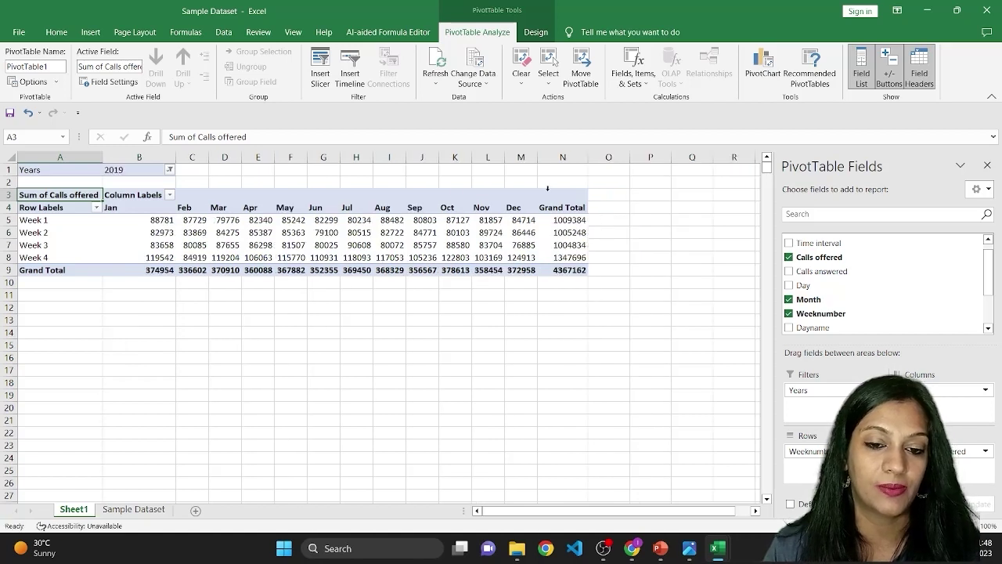
# Set the PivotTable's Grand Totals to On for Columns Only
pyautogui.click(562, 209)
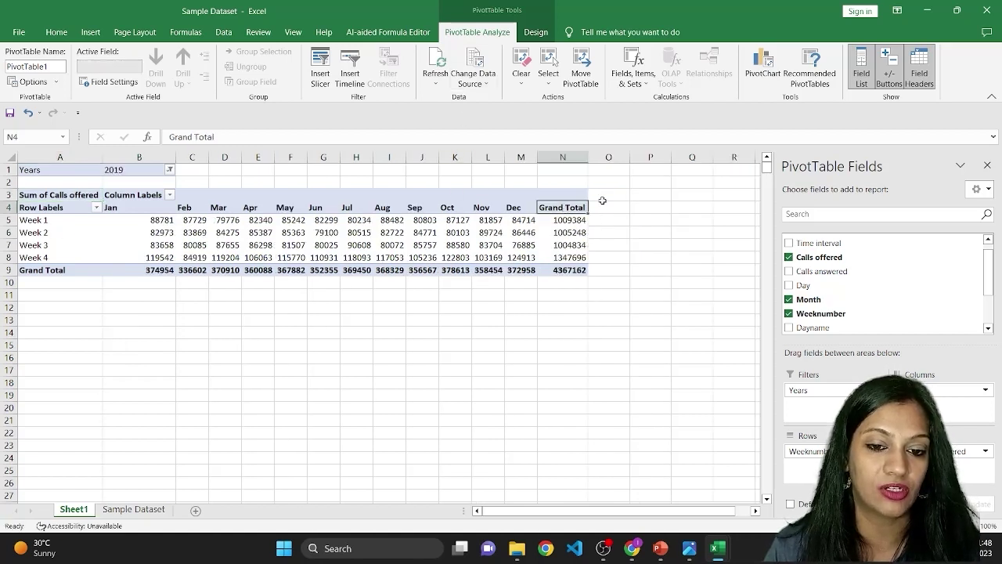
pyautogui.click(538, 35)
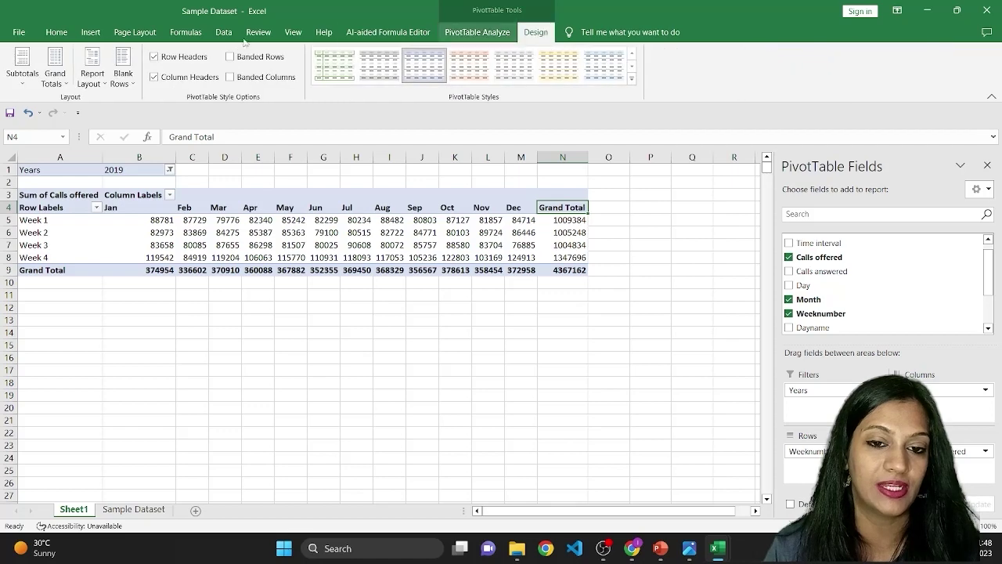
pyautogui.click(55, 66)
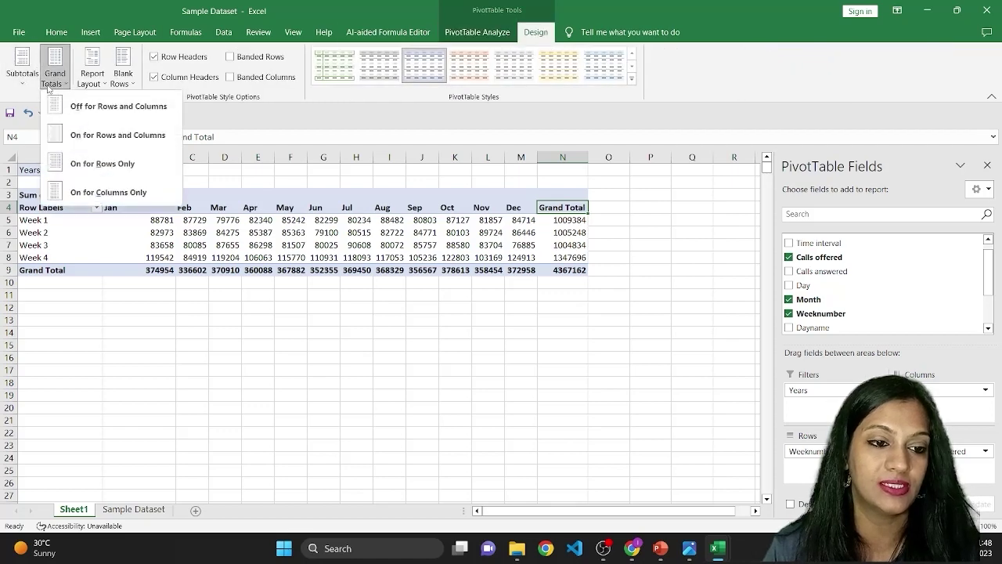
pyautogui.click(108, 193)
pyautogui.click(524, 220)
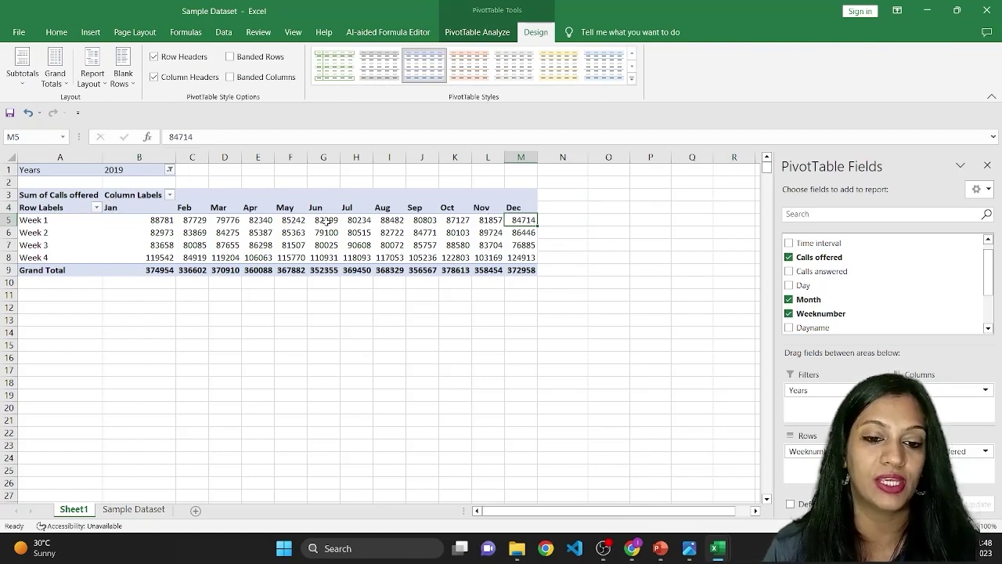
# Narrow column B, then select Week 1 and Week 4 values across the months
pyautogui.moveTo(176, 160); pyautogui.dragTo(146, 161)
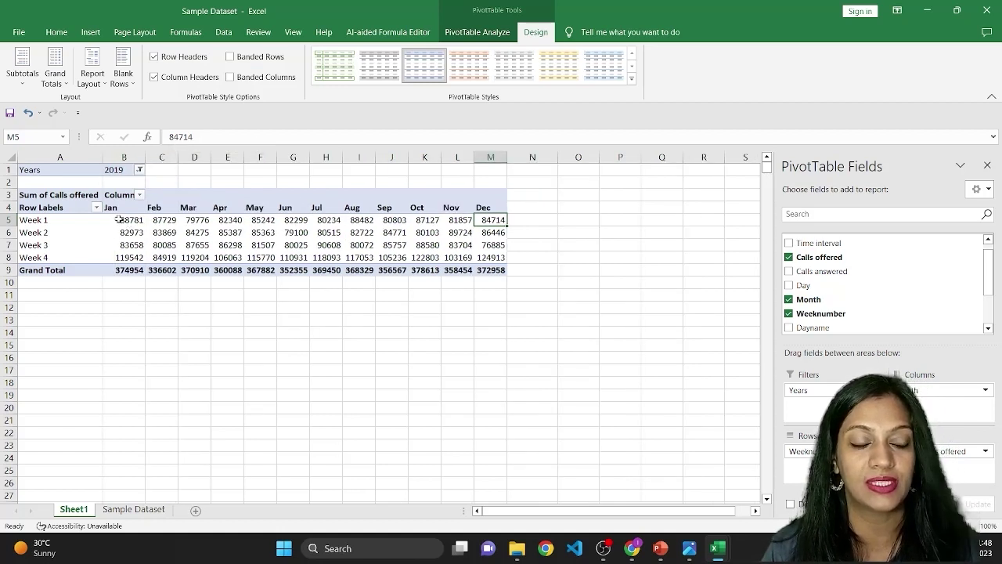
pyautogui.moveTo(123, 220); pyautogui.dragTo(490, 257)
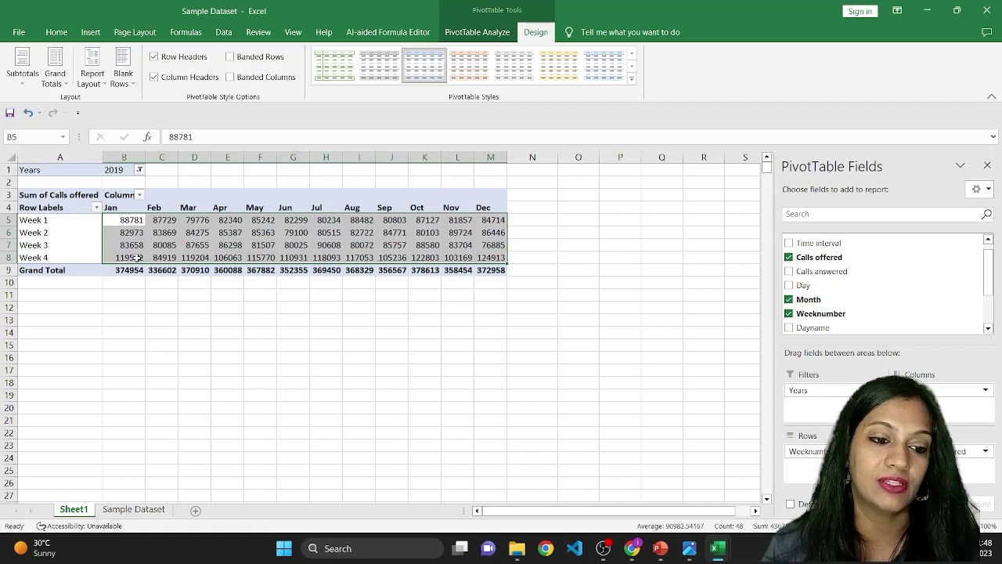
pyautogui.moveTo(117, 257); pyautogui.dragTo(484, 263)
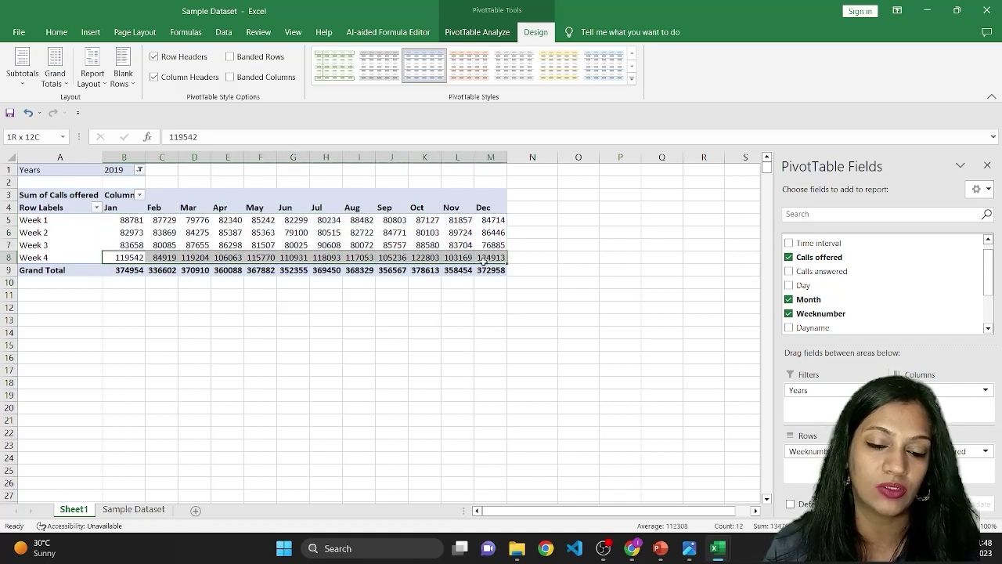
pyautogui.moveTo(488, 220); pyautogui.dragTo(489, 246)
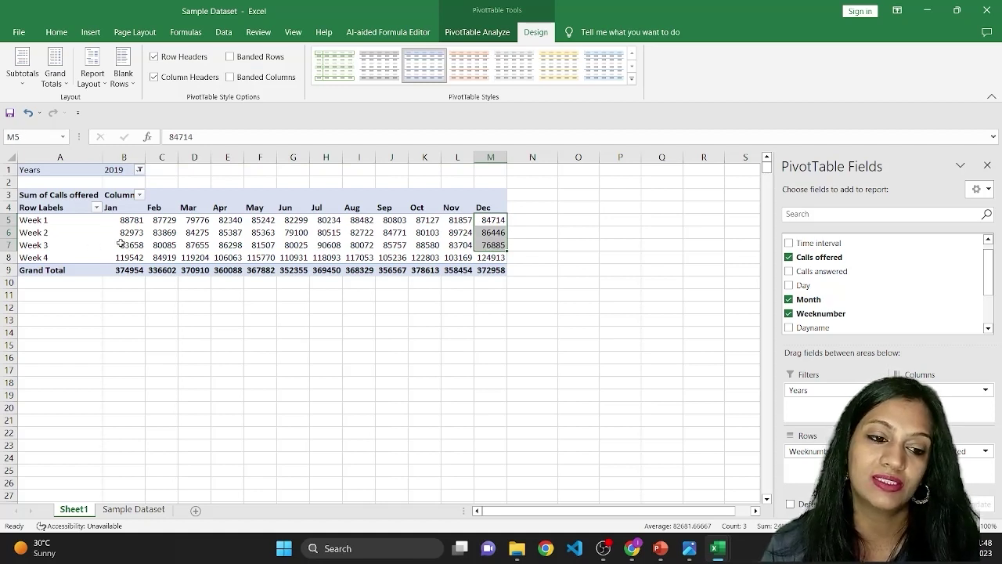
pyautogui.moveTo(120, 245); pyautogui.dragTo(122, 223)
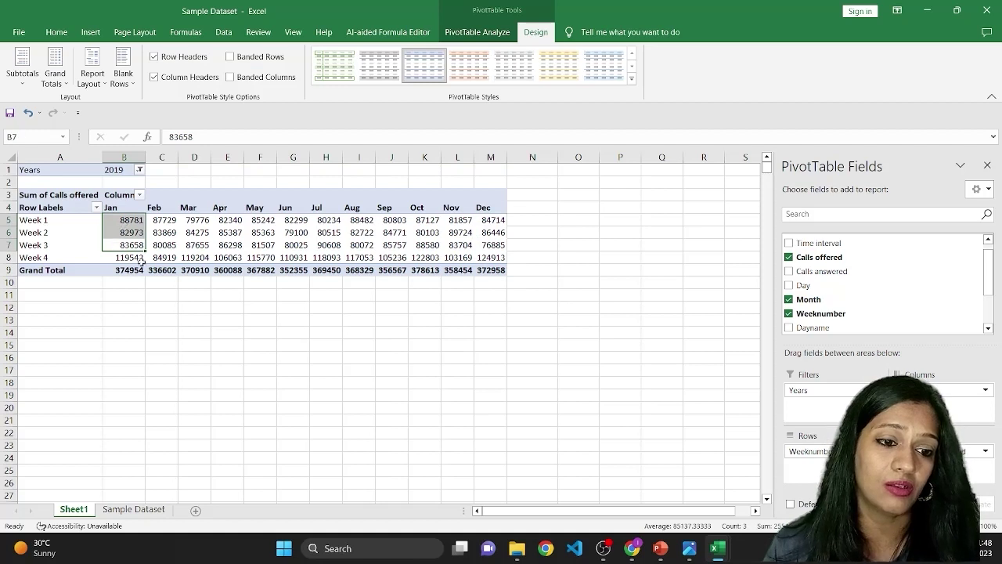
# Select January to December weekly values and the Grand Total row to compare sums
pyautogui.click(130, 258)
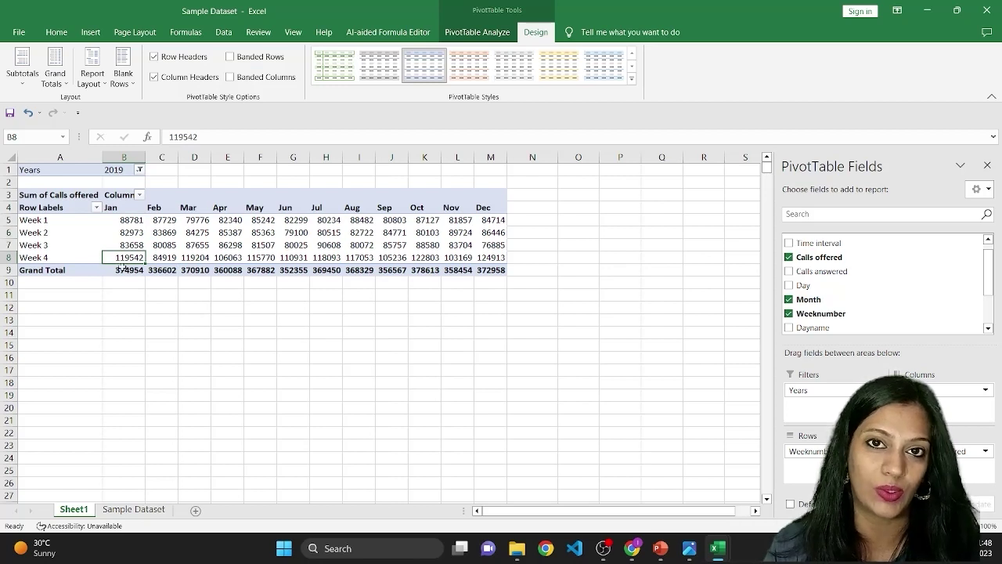
pyautogui.click(162, 259)
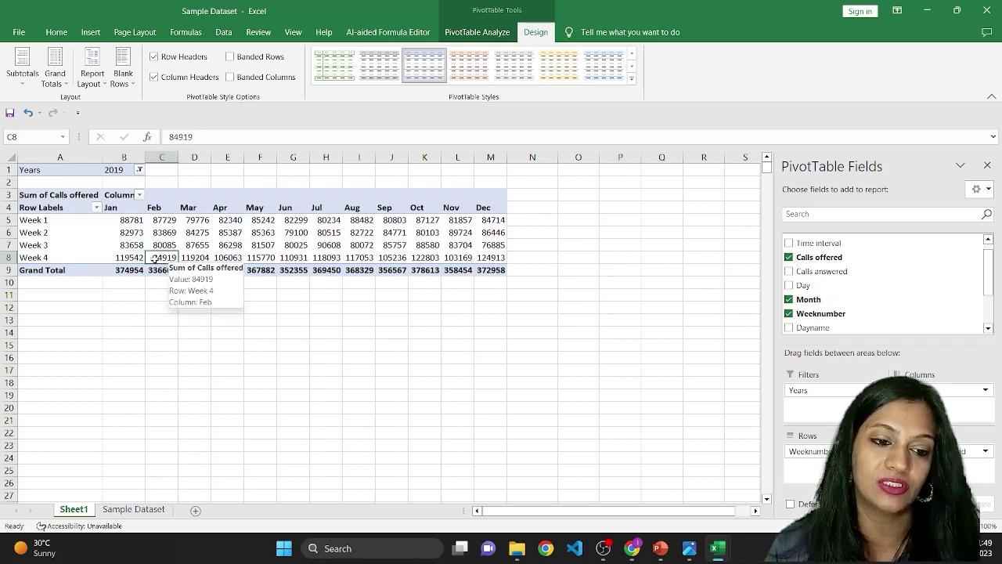
pyautogui.moveTo(162, 222); pyautogui.dragTo(166, 252)
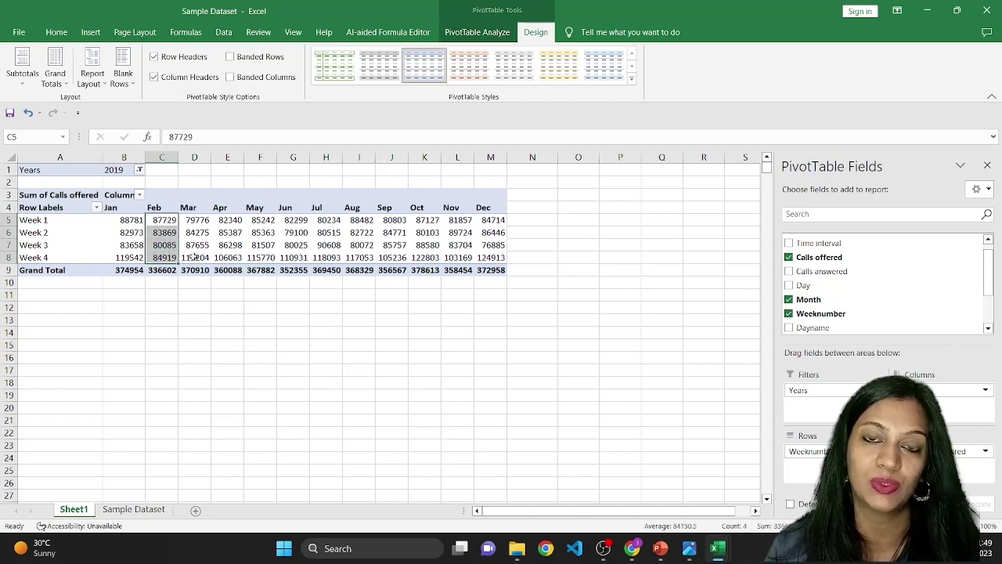
pyautogui.click(195, 258)
pyautogui.moveTo(204, 257); pyautogui.dragTo(495, 258)
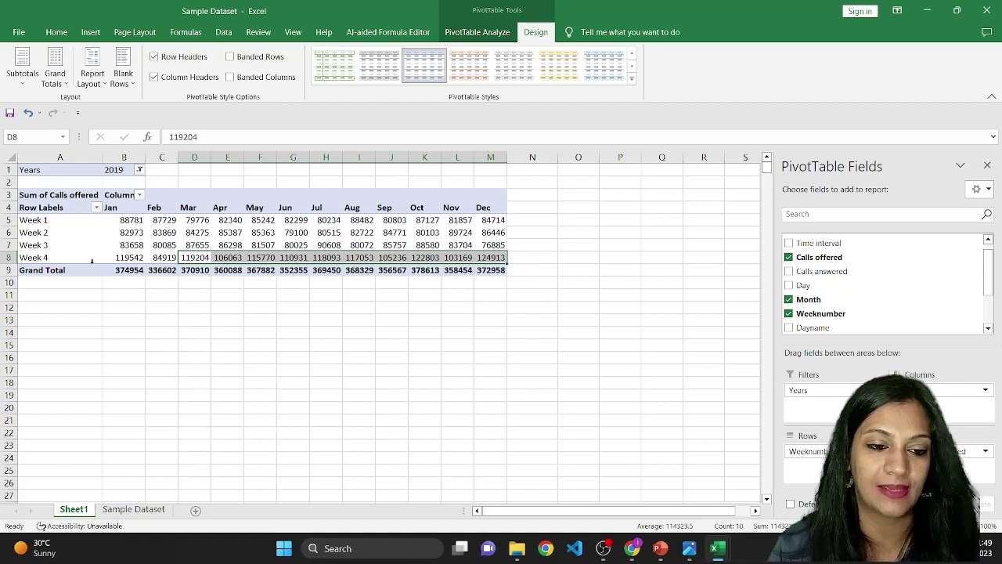
pyautogui.click(123, 259)
pyautogui.moveTo(123, 259); pyautogui.dragTo(132, 224)
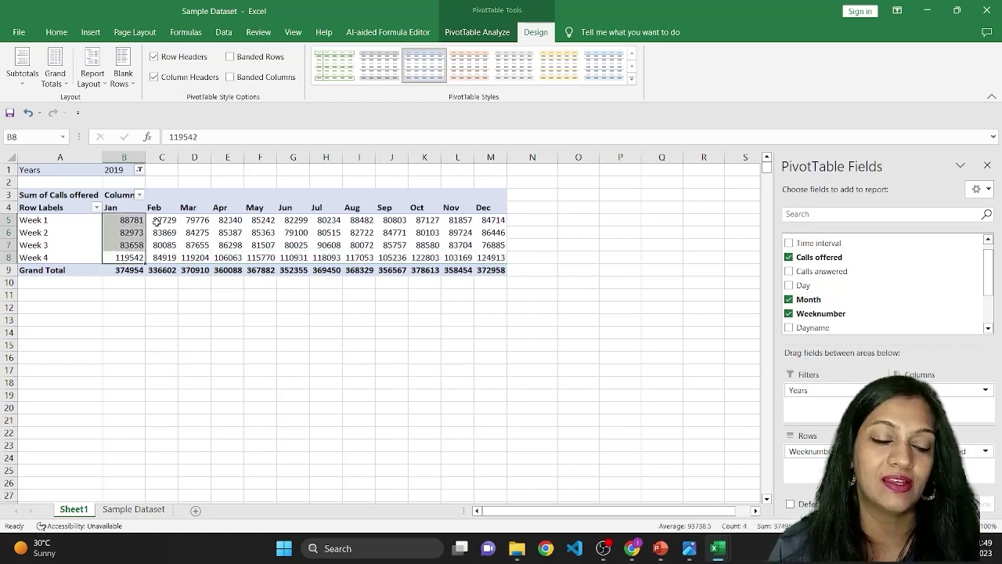
pyautogui.moveTo(119, 222); pyautogui.dragTo(487, 259)
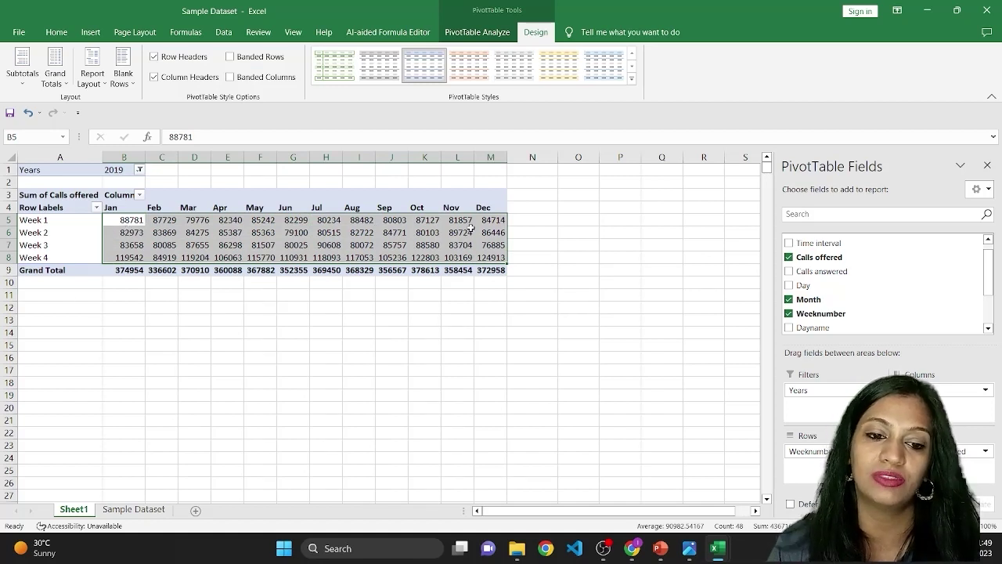
pyautogui.moveTo(487, 227); pyautogui.dragTo(487, 259)
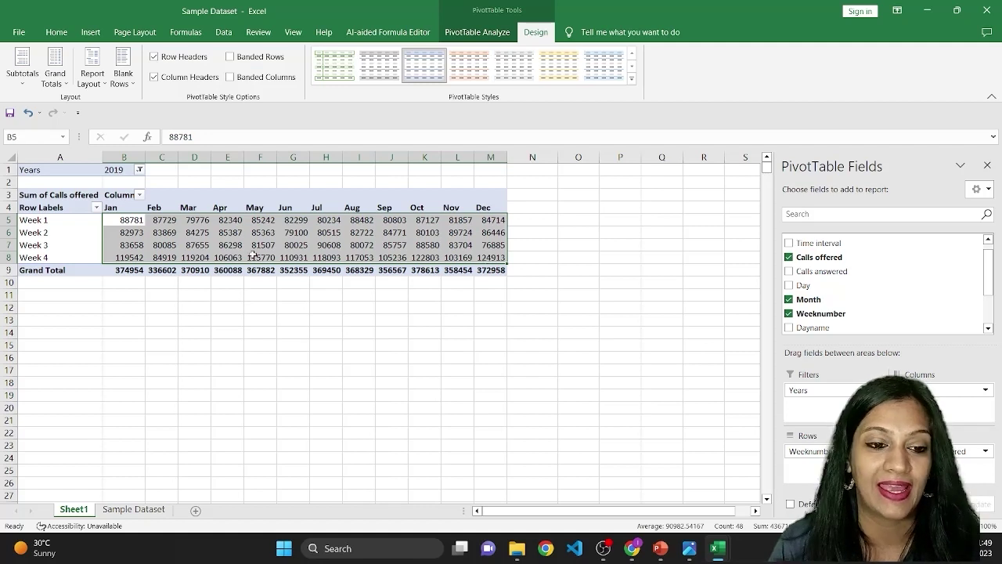
pyautogui.moveTo(118, 221); pyautogui.dragTo(501, 264)
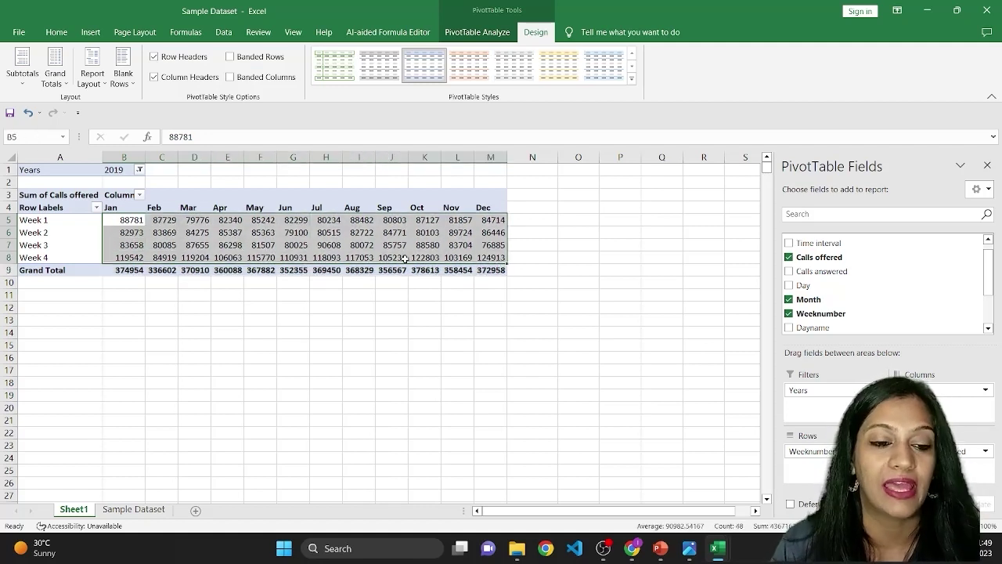
# Filter the PivotTable to 2020 and select its weekly call values for January to June
pyautogui.click(139, 171)
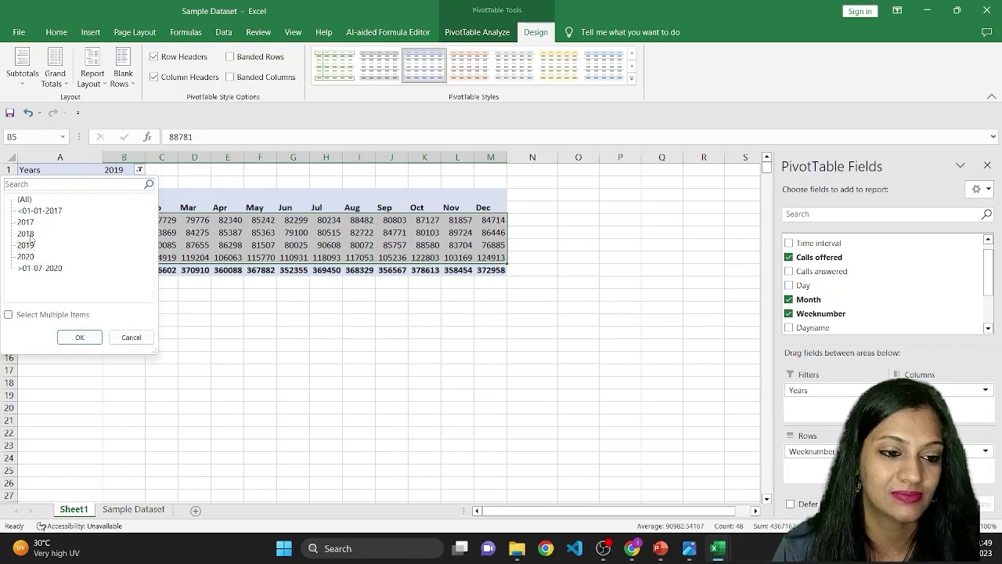
pyautogui.click(26, 258)
pyautogui.click(80, 337)
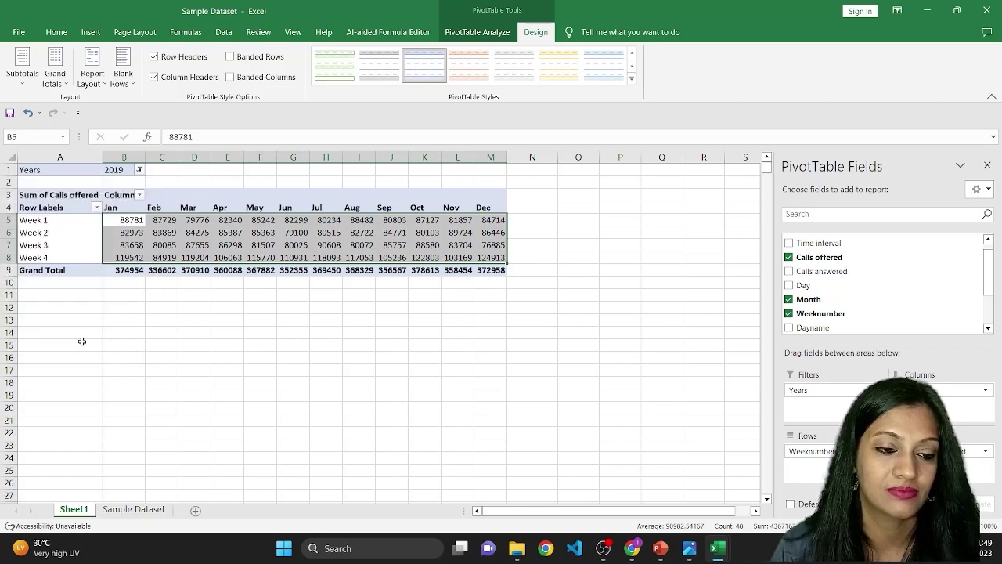
pyautogui.click(222, 233)
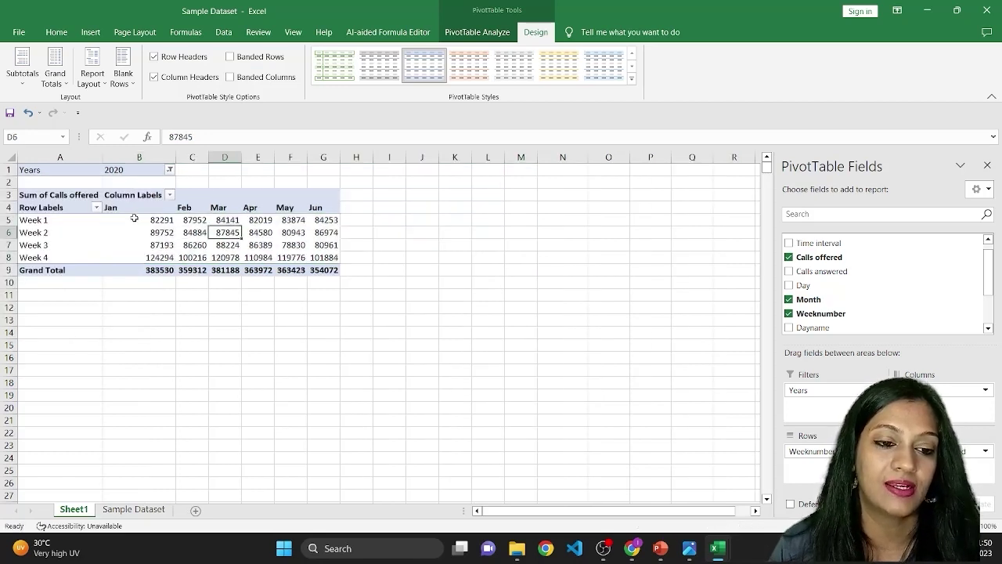
pyautogui.moveTo(138, 220); pyautogui.dragTo(335, 257)
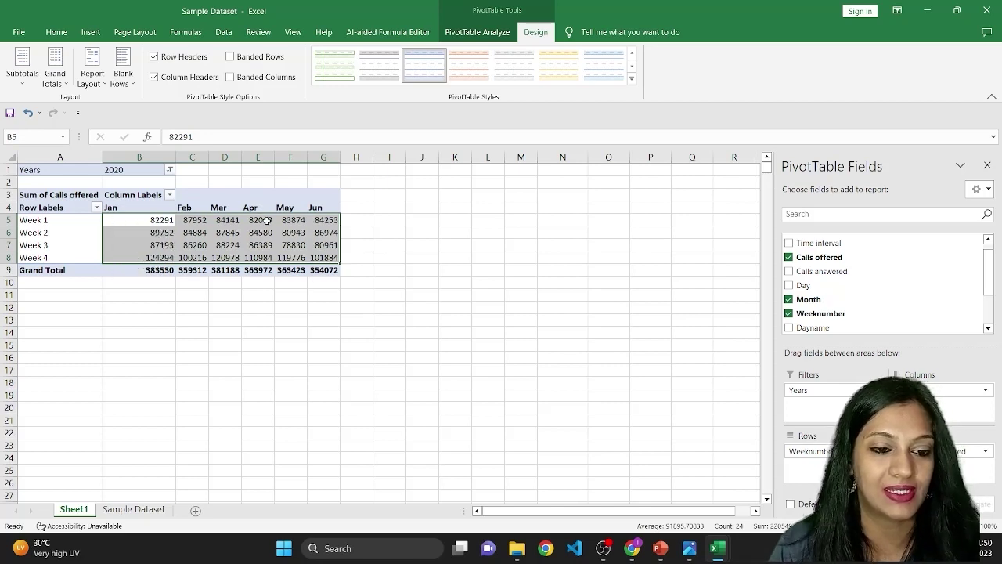
pyautogui.moveTo(165, 222); pyautogui.dragTo(319, 256)
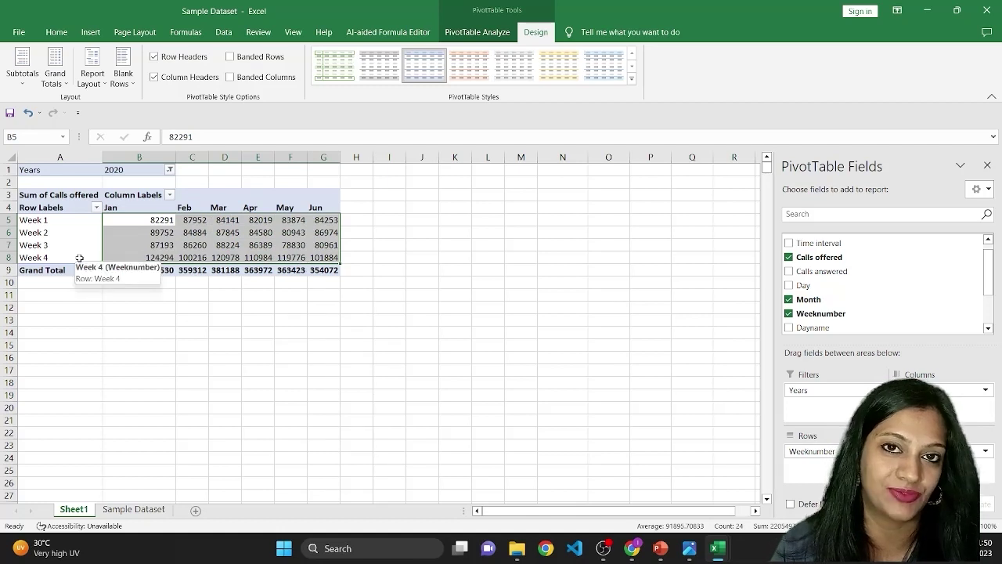
# Switch the year filter to 2018 and select the 2018 monthly values
pyautogui.click(168, 171)
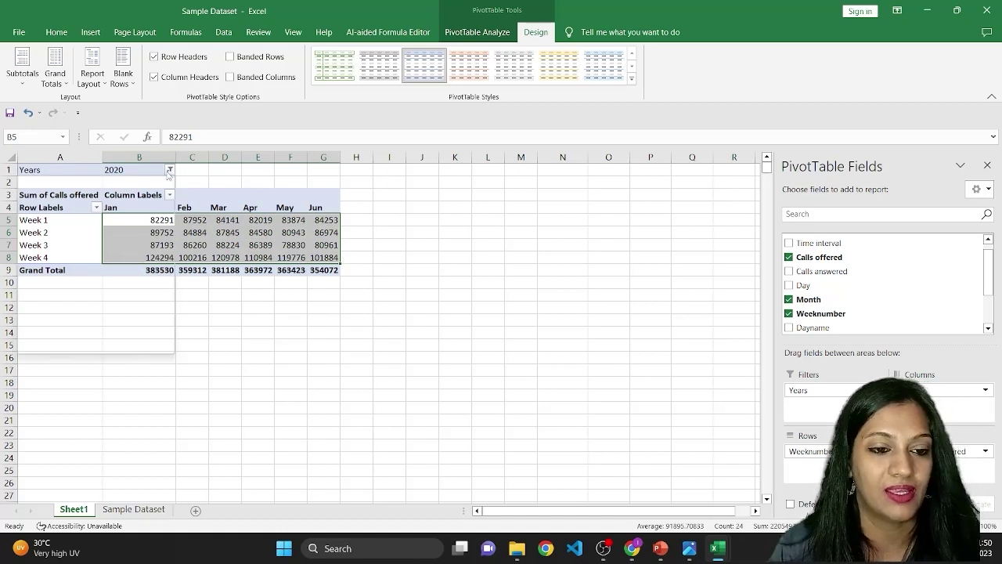
pyautogui.click(43, 234)
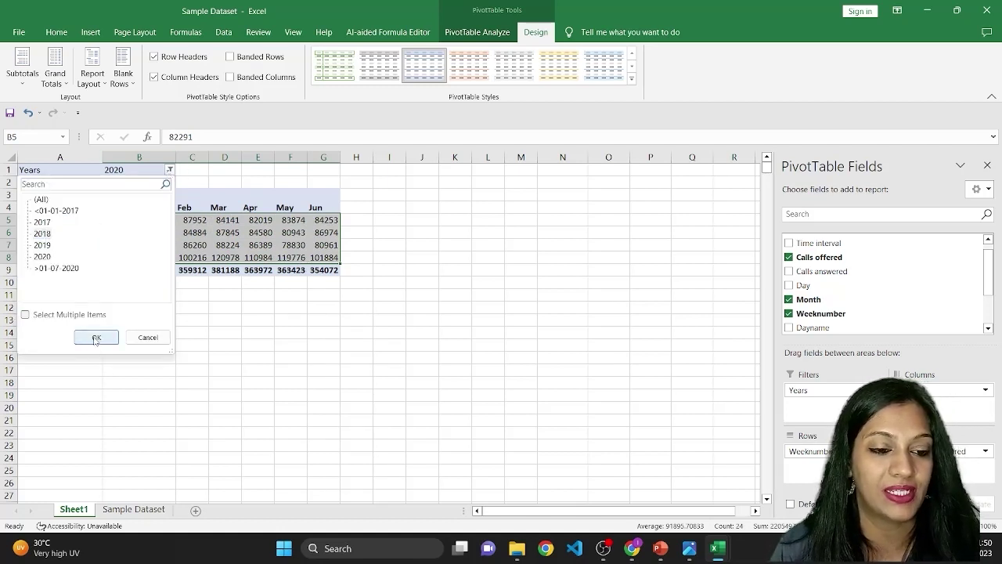
pyautogui.click(96, 338)
pyautogui.click(288, 224)
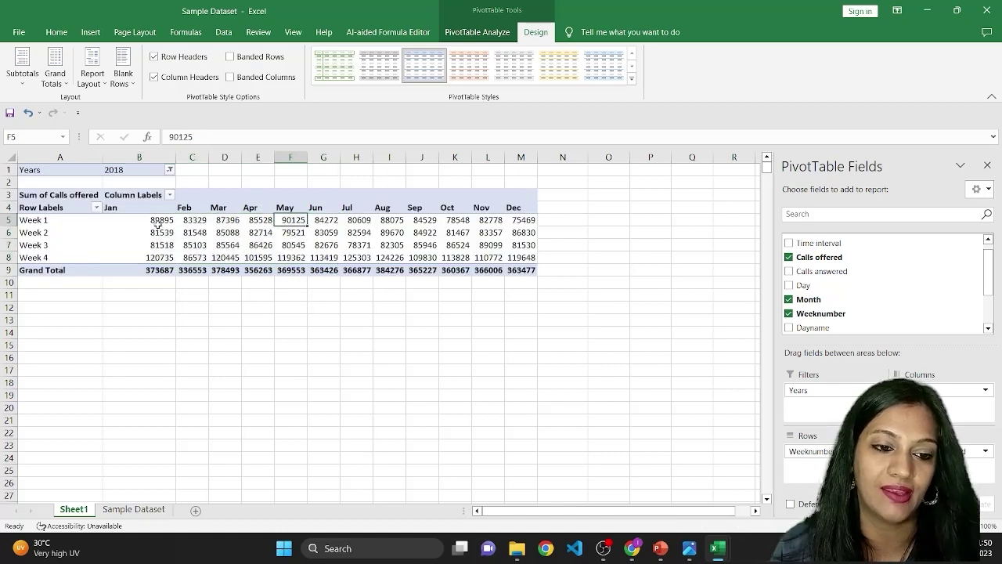
pyautogui.moveTo(157, 223); pyautogui.dragTo(520, 254)
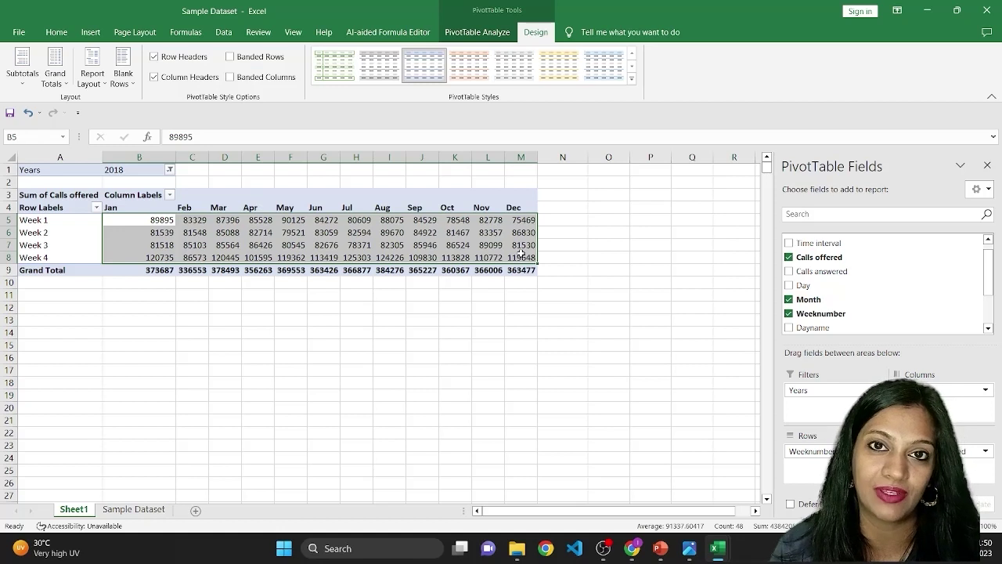
# Filter the pivot to 2017 and drag Weeknumber out of the Rows area
pyautogui.click(169, 171)
pyautogui.click(42, 223)
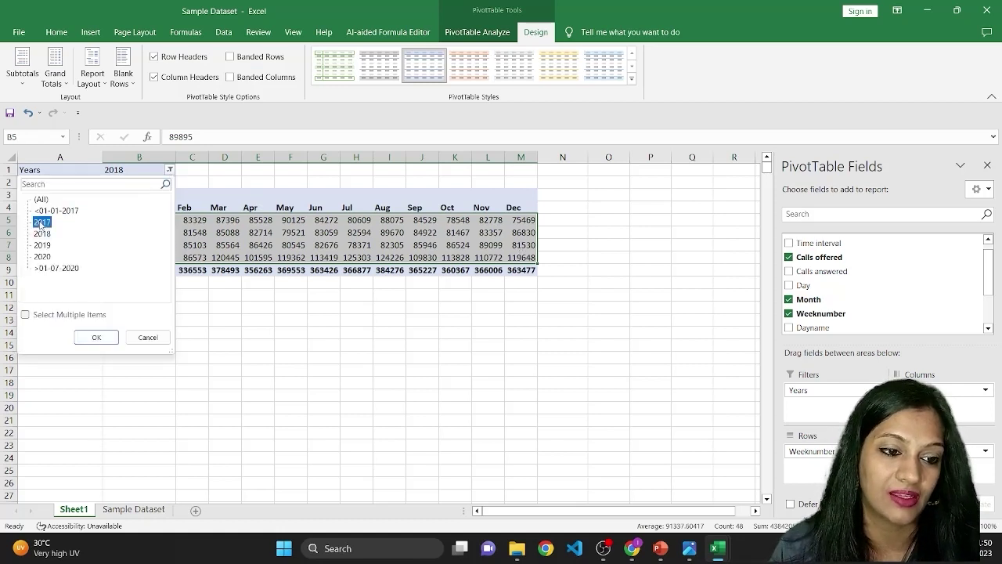
pyautogui.click(96, 338)
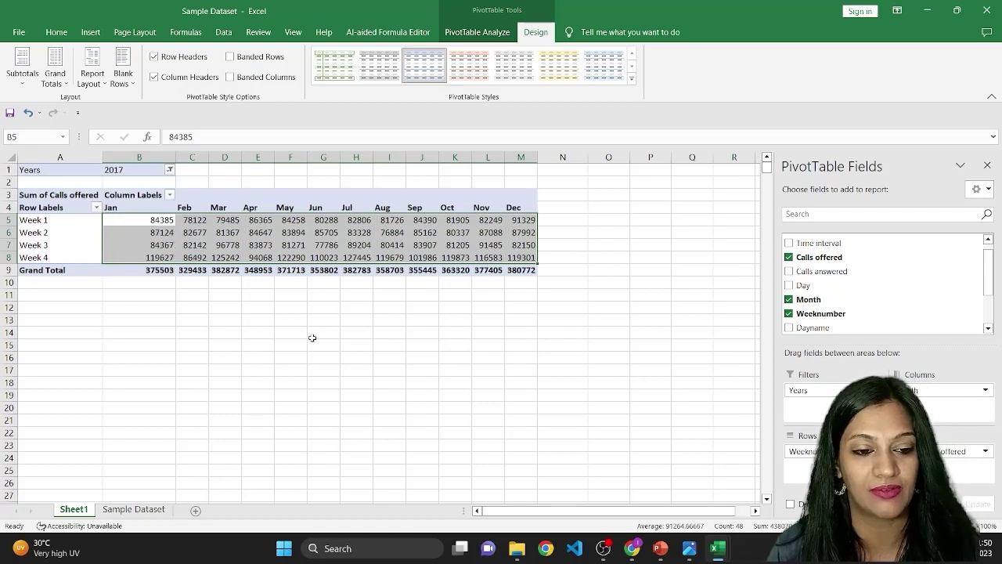
pyautogui.click(422, 319)
pyautogui.moveTo(141, 225); pyautogui.dragTo(515, 256)
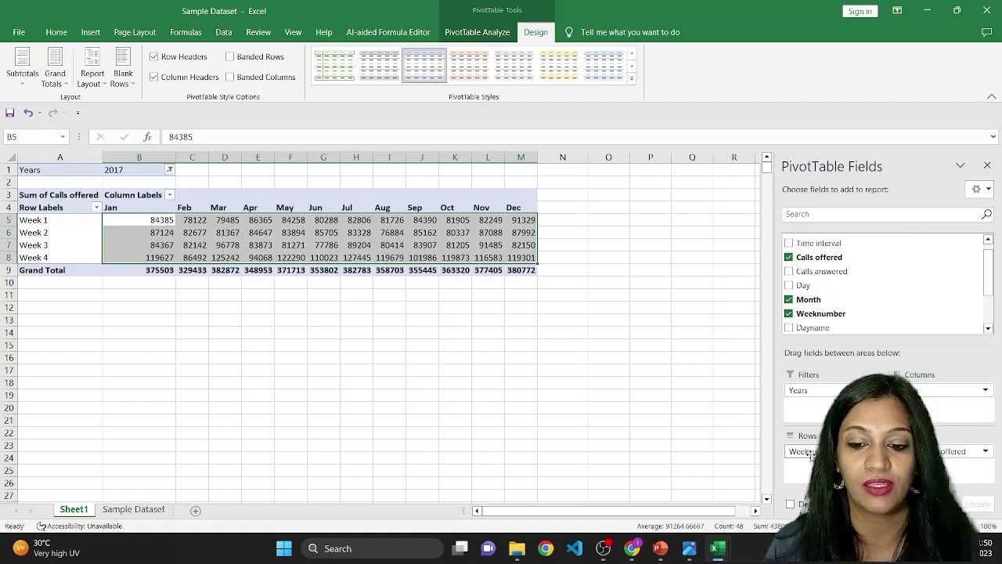
pyautogui.moveTo(810, 454); pyautogui.dragTo(720, 365)
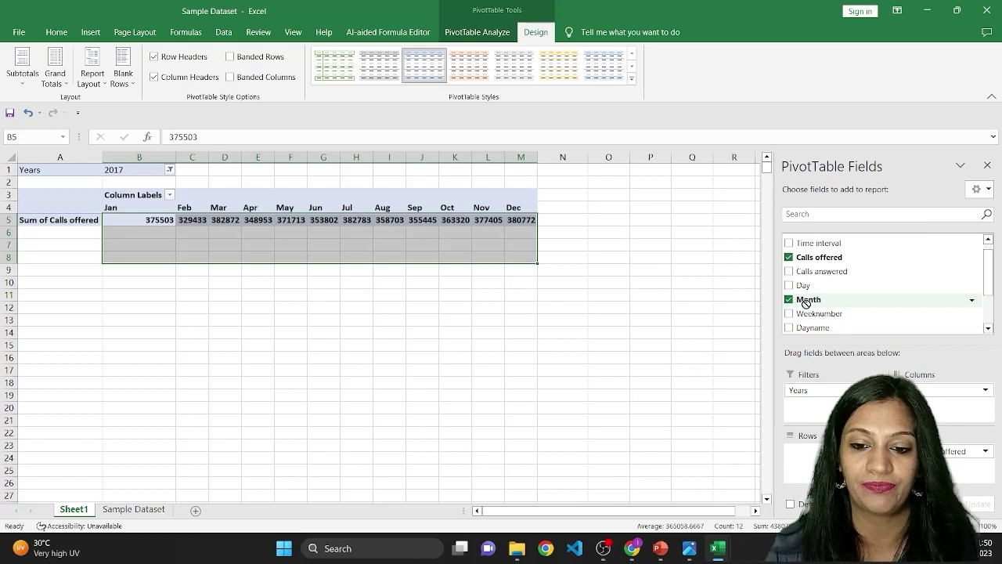
pyautogui.moveTo(808, 306); pyautogui.dragTo(816, 452)
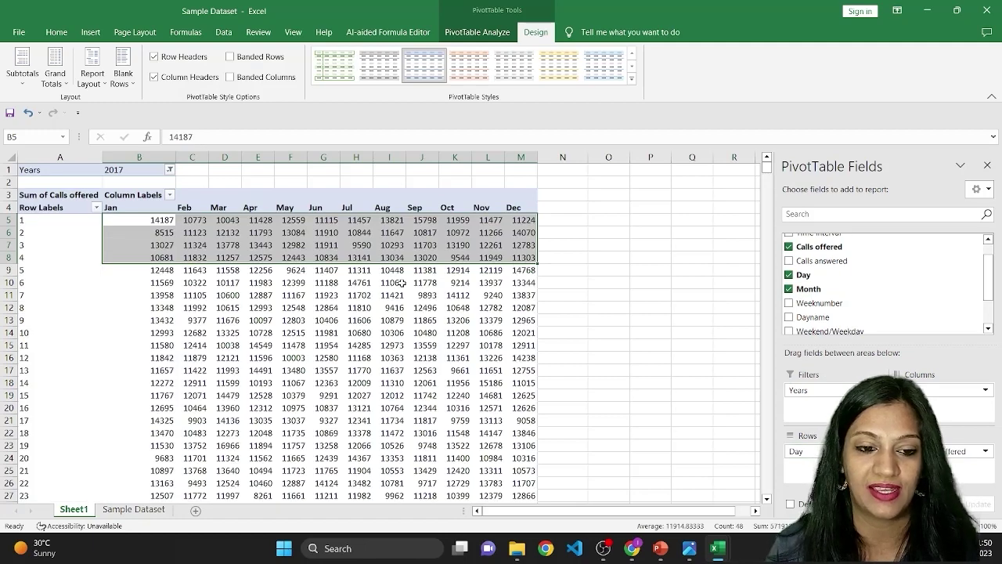
# Narrow the pivot's month columns to width 8.33, then select starting cell B5
pyautogui.moveTo(179, 158); pyautogui.dragTo(175, 158)
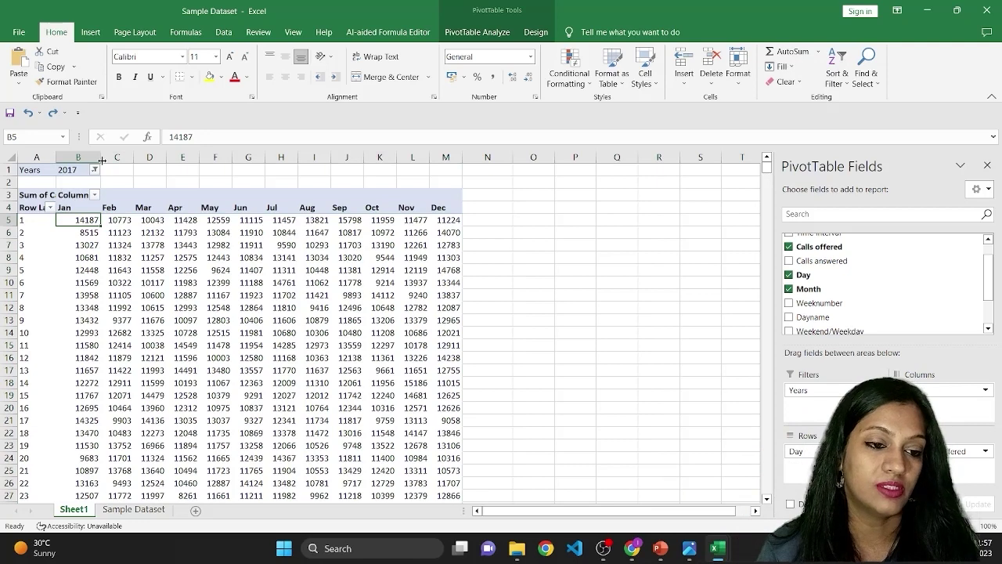
pyautogui.moveTo(100, 159); pyautogui.dragTo(98, 159)
pyautogui.click(11, 220)
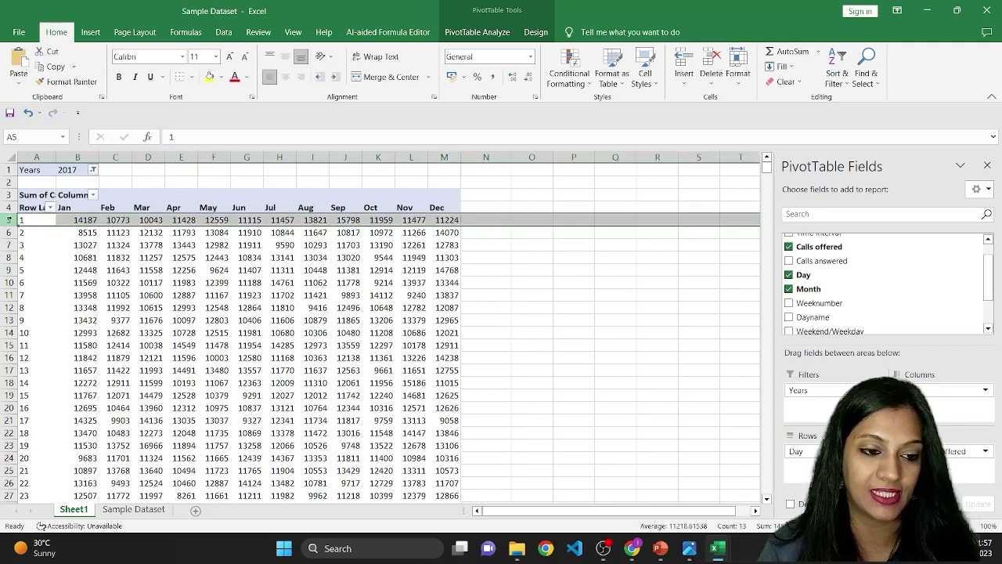
pyautogui.click(10, 232)
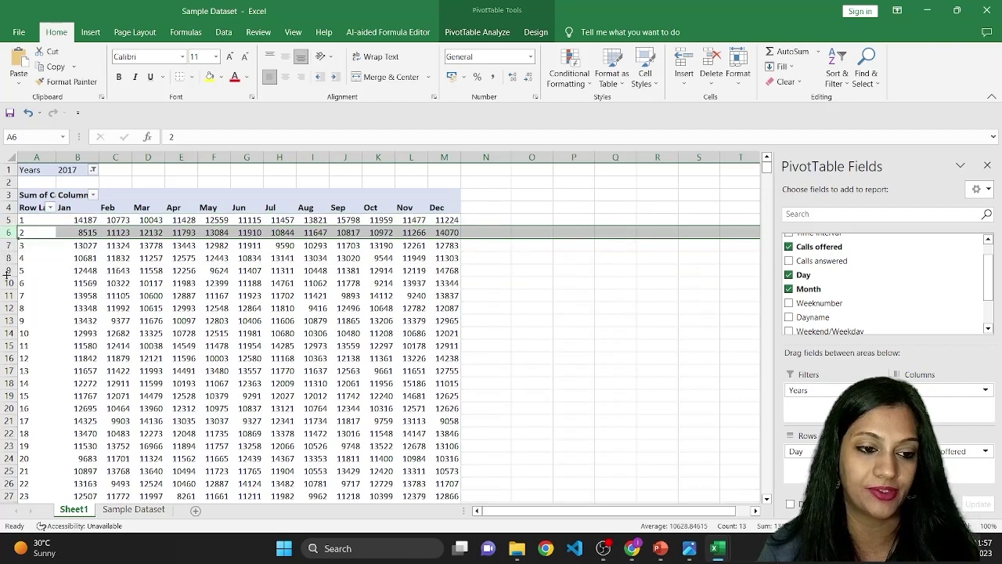
pyautogui.click(115, 270)
pyautogui.click(82, 219)
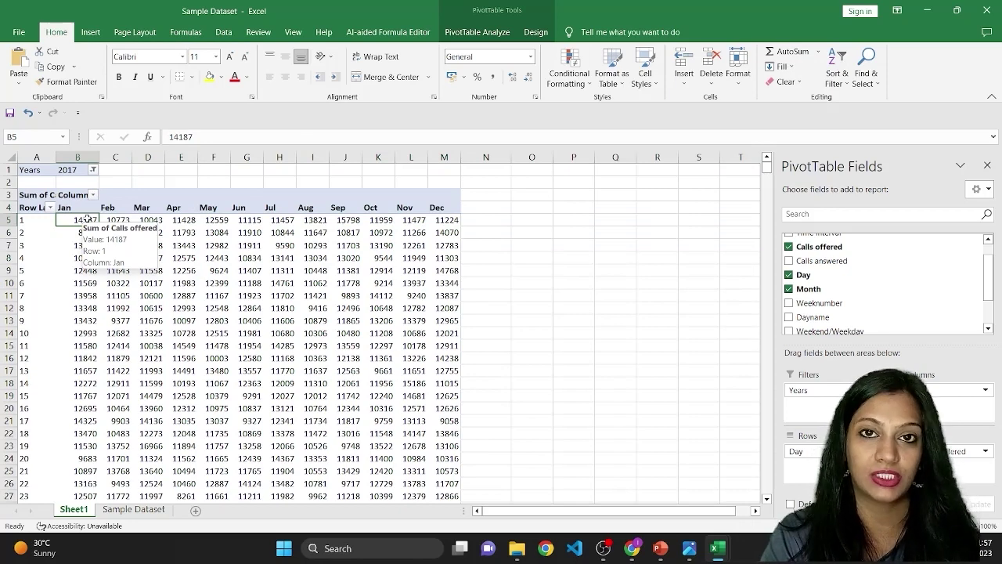
# Highlight daily values in B5:M35 above 14000 with Light Red Fill with Dark Red Text
pyautogui.hotkey('ctrl', 'shift', 'Right')
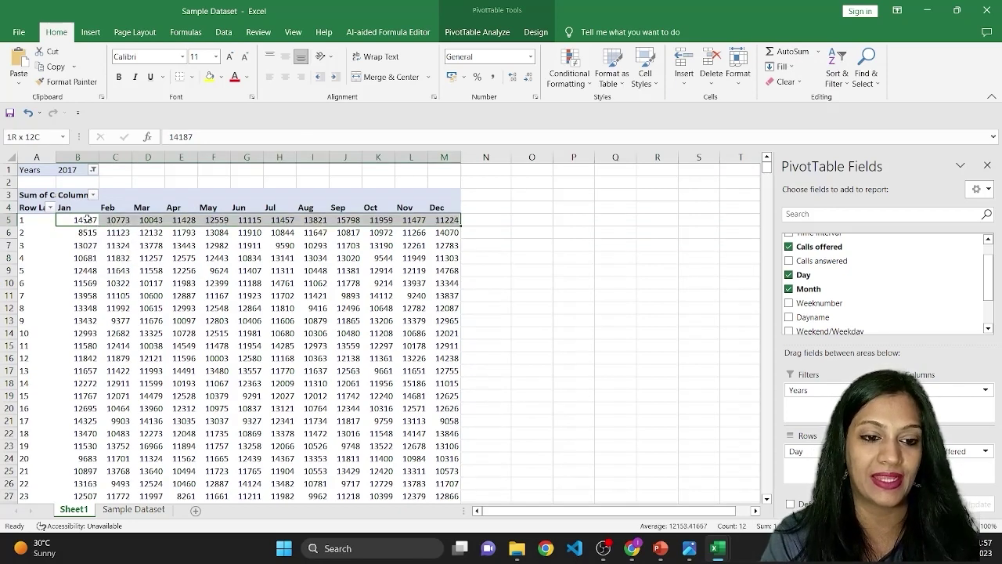
pyautogui.hotkey('ctrl', 'shift', 'Down')
pyautogui.hotkey('shift', 'Up')
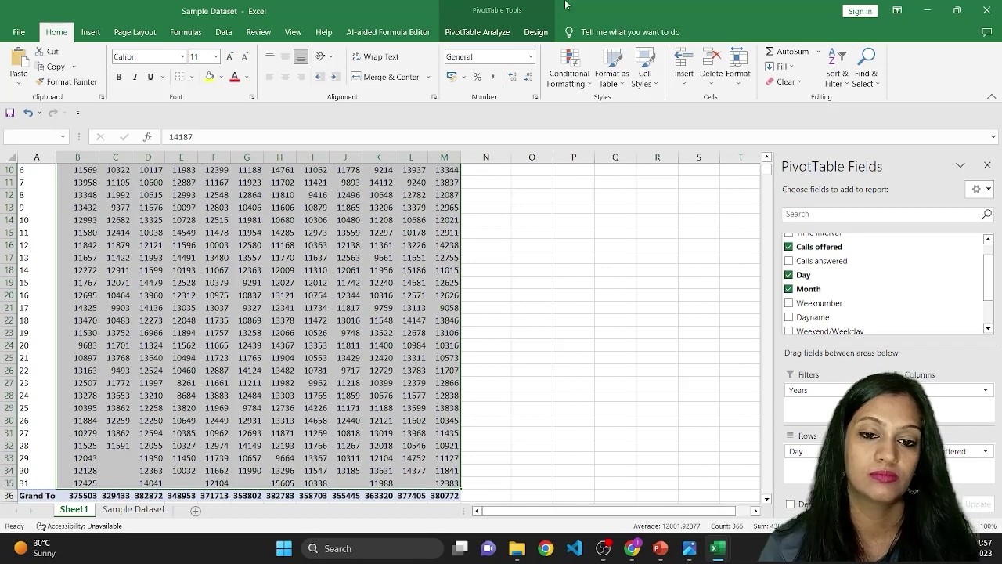
pyautogui.click(569, 74)
pyautogui.moveTo(605, 103)
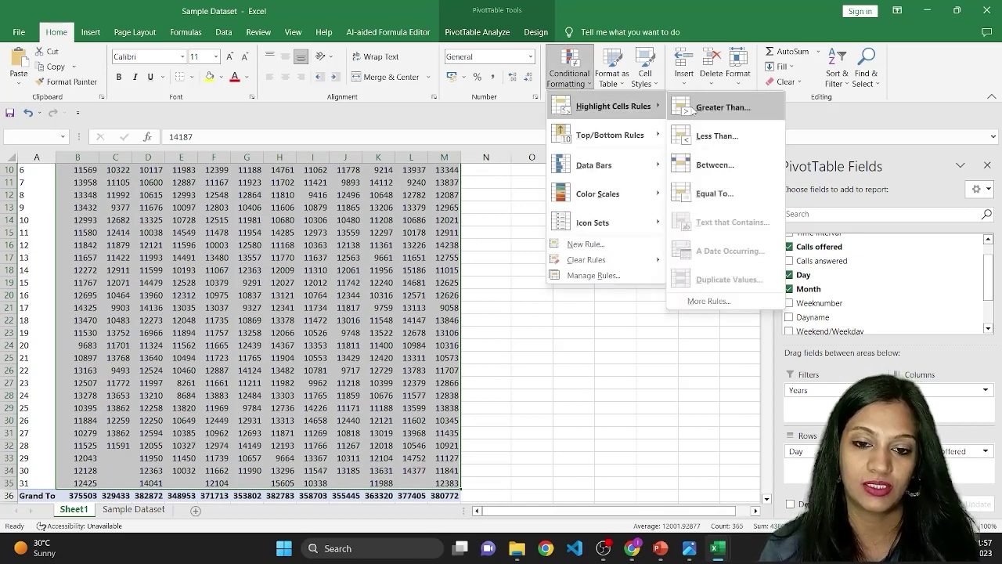
pyautogui.click(719, 110)
pyautogui.write('1')
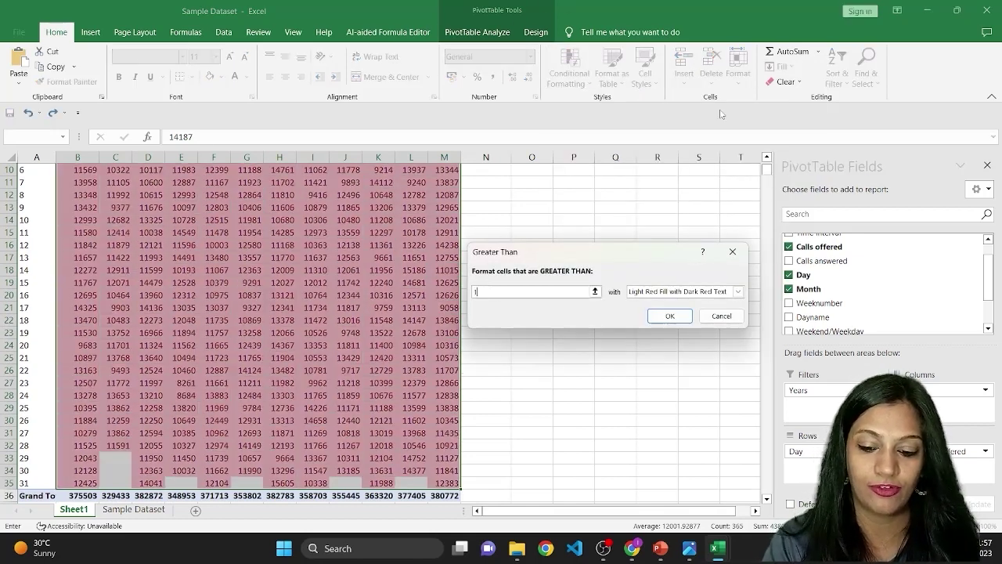
pyautogui.write('4000')
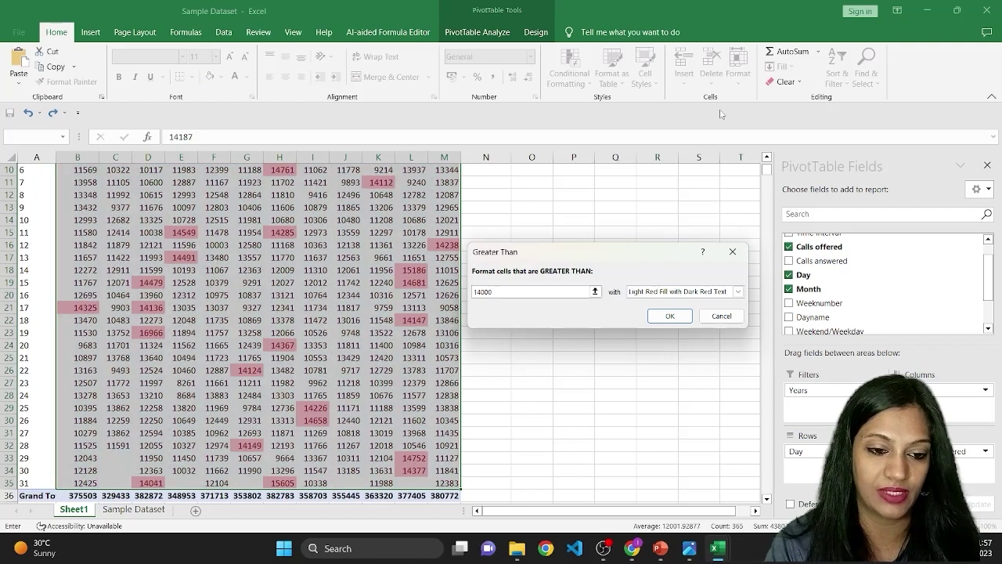
pyautogui.click(662, 316)
# Start a Less Than 9500 rule with yellow fill, then cancel it
pyautogui.click(586, 87)
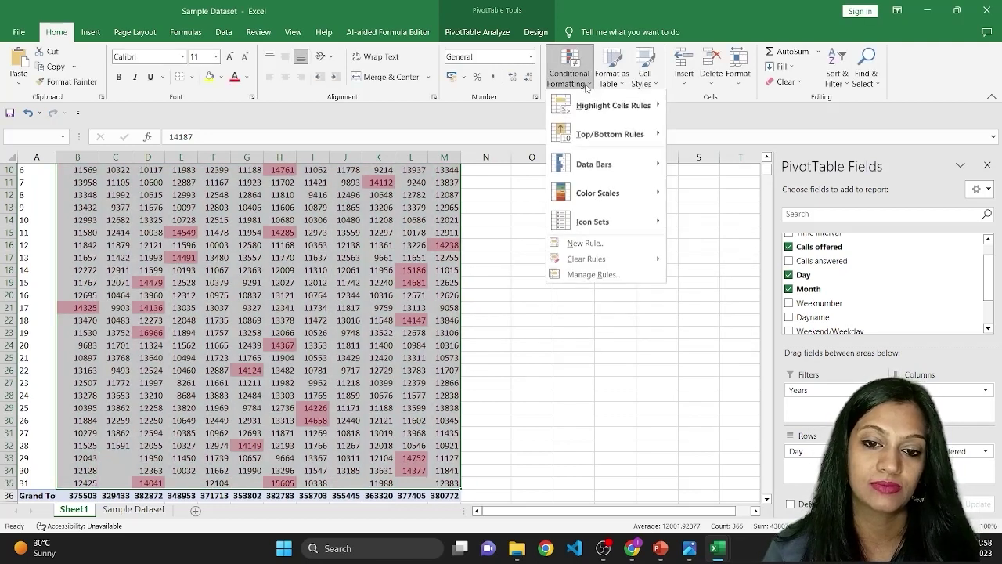
pyautogui.moveTo(613, 105)
pyautogui.click(736, 136)
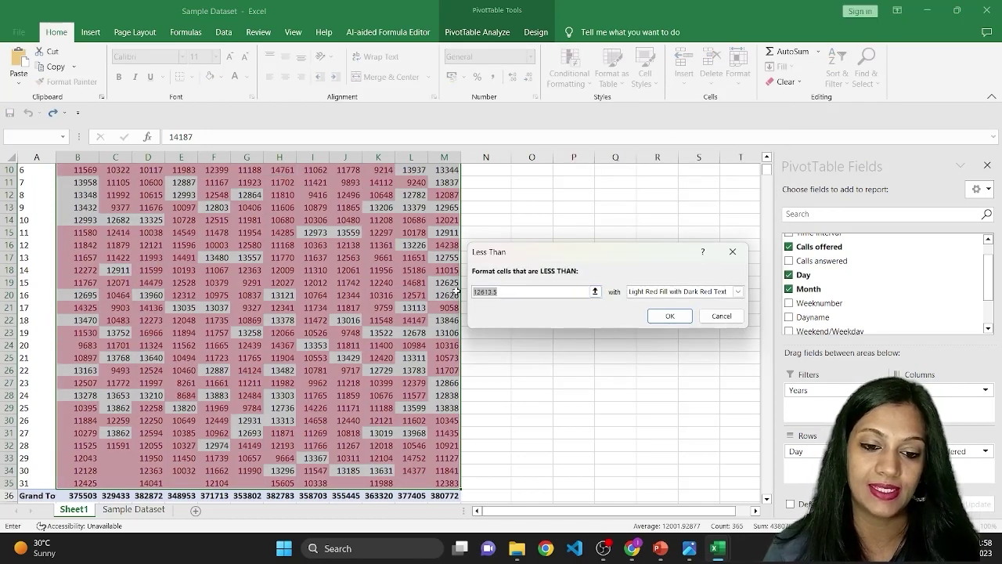
pyautogui.write('9500')
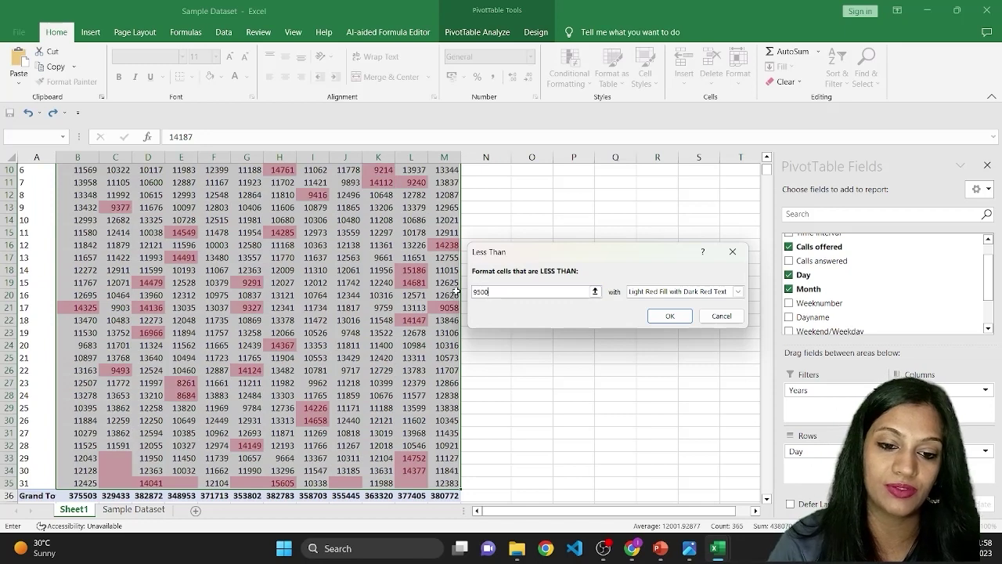
pyautogui.click(657, 291)
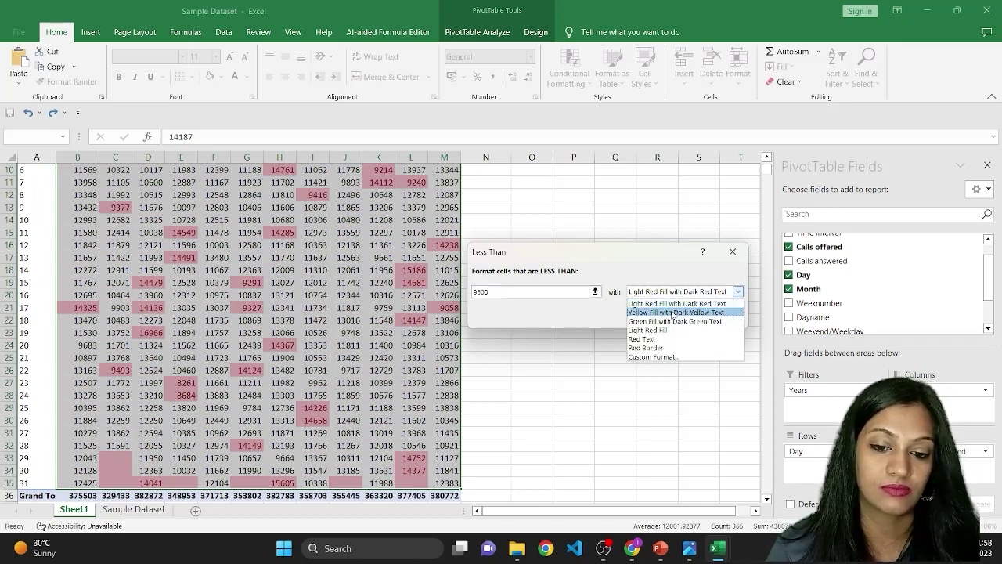
pyautogui.click(670, 313)
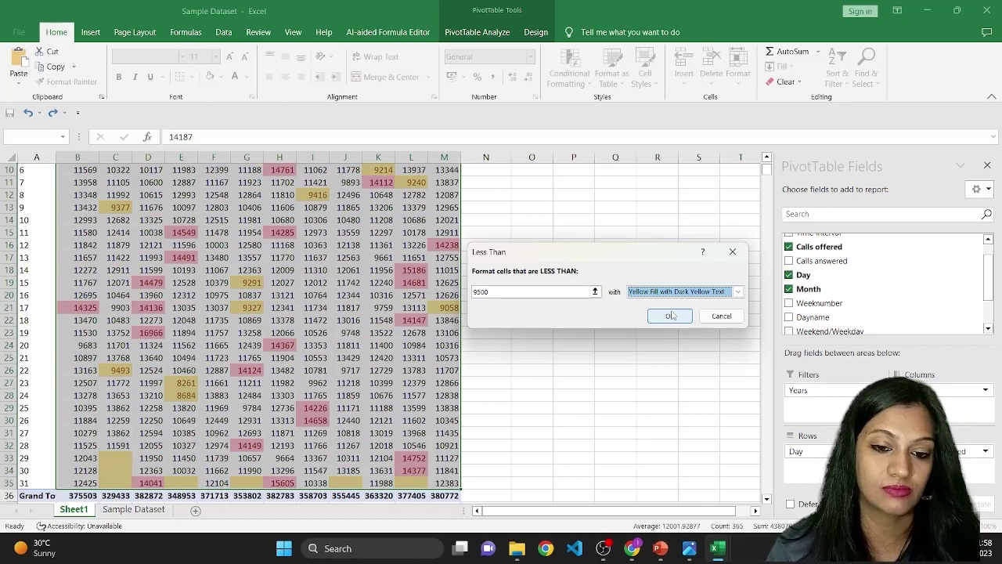
pyautogui.click(721, 316)
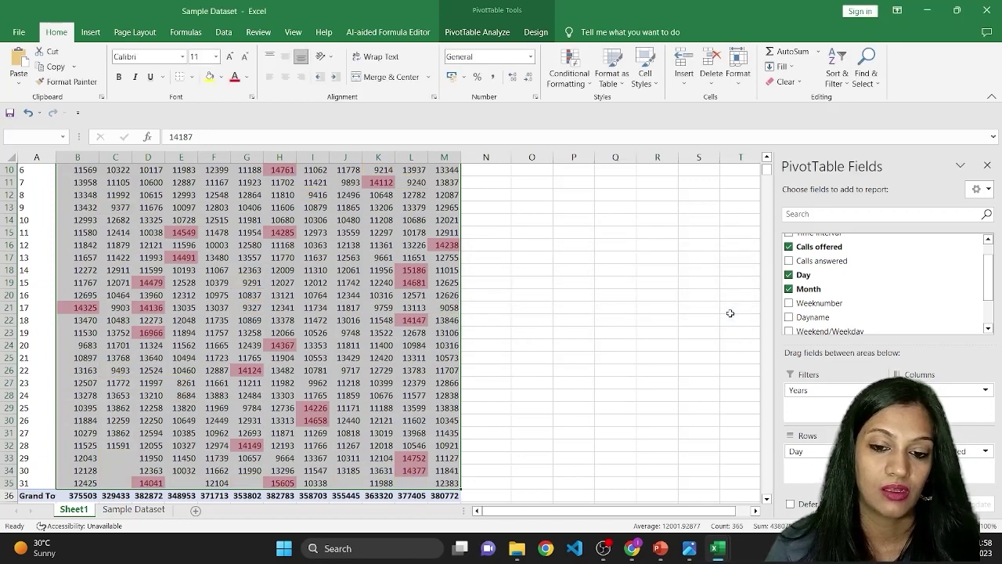
# Apply a Less Than 9500 rule with Yellow Fill with Dark Yellow Text
pyautogui.click(573, 83)
pyautogui.moveTo(630, 106)
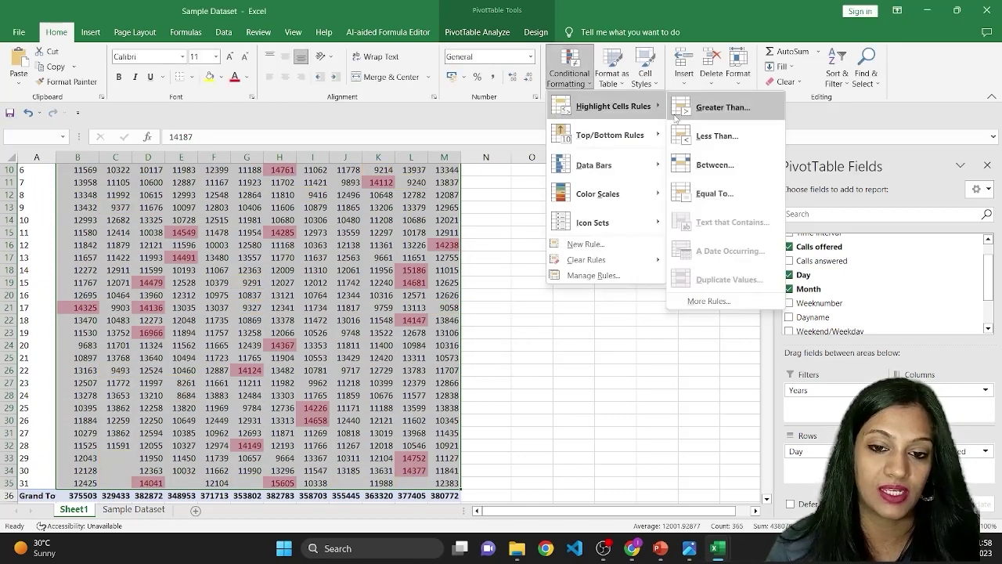
pyautogui.click(706, 137)
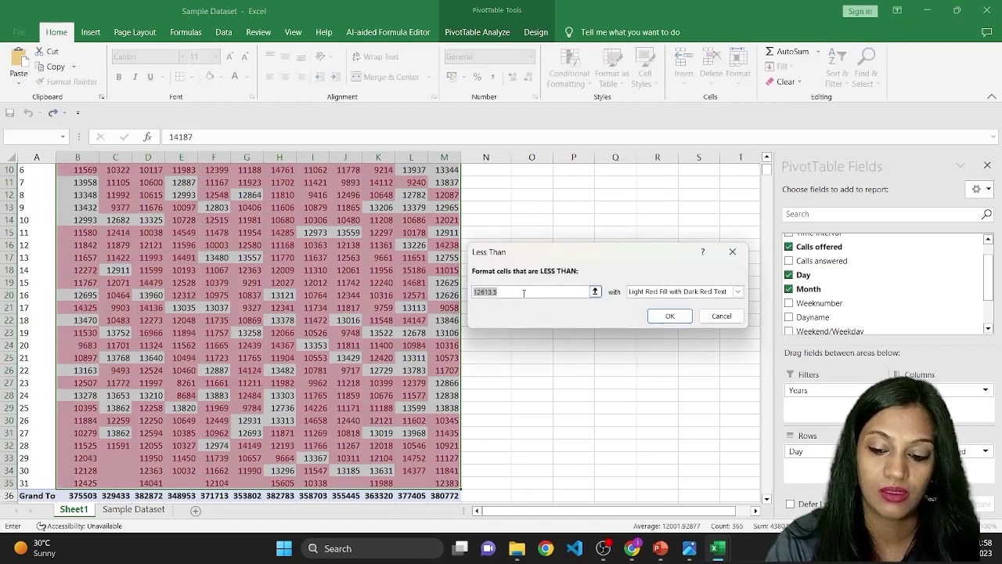
pyautogui.write('9500')
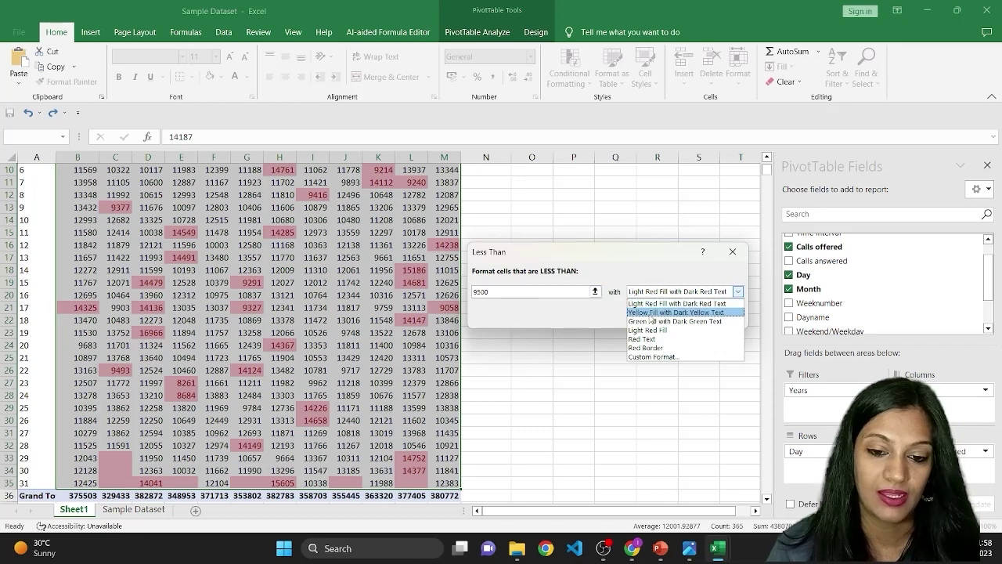
pyautogui.click(651, 313)
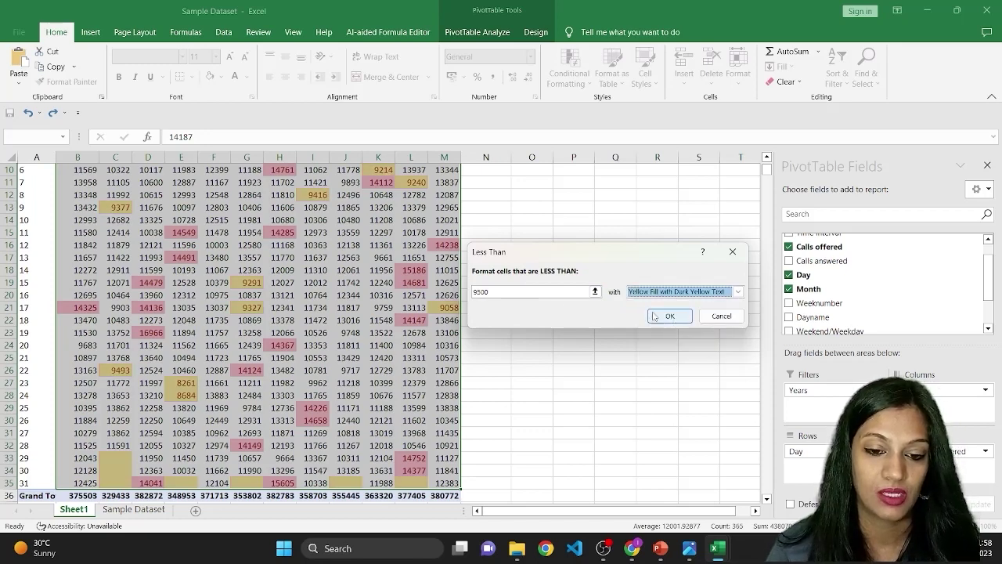
pyautogui.click(476, 291)
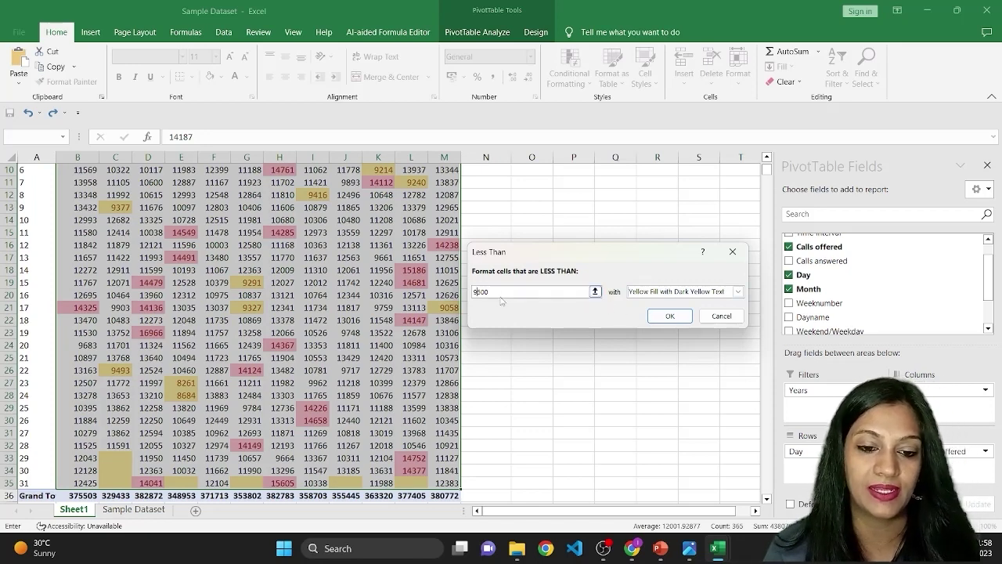
pyautogui.click(671, 316)
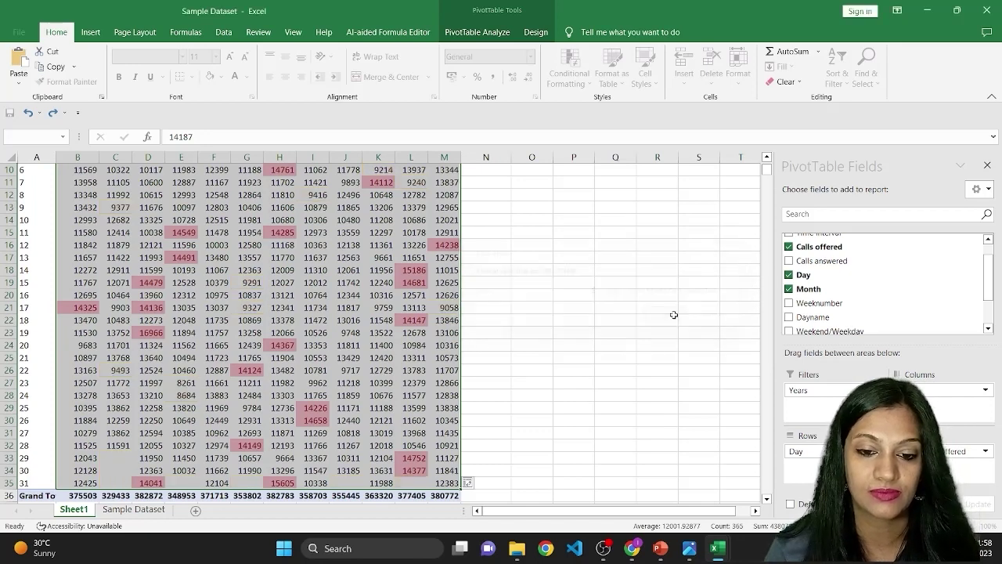
pyautogui.click(307, 321)
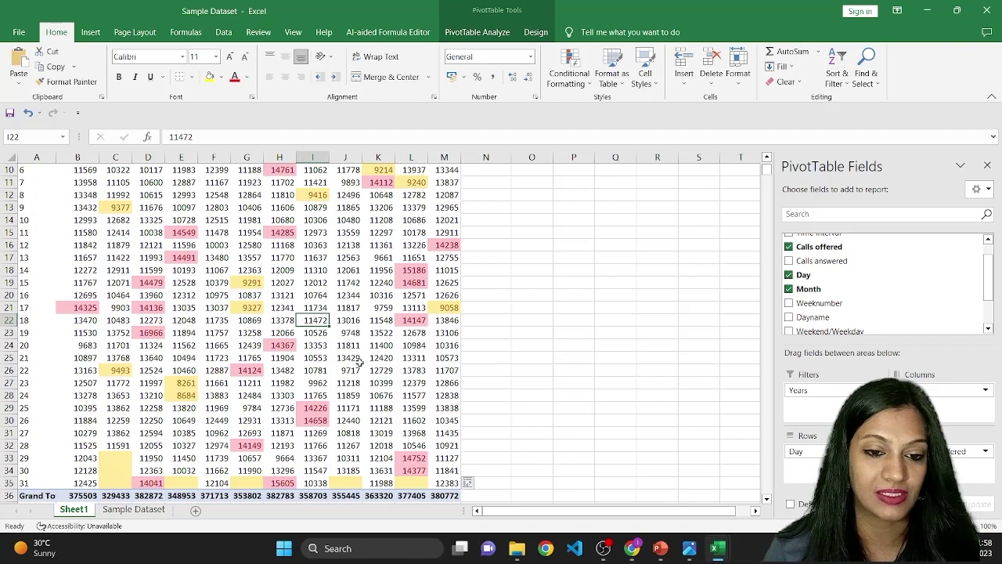
pyautogui.scroll(-8, 478, 349)
pyautogui.scroll(11, 335, 307)
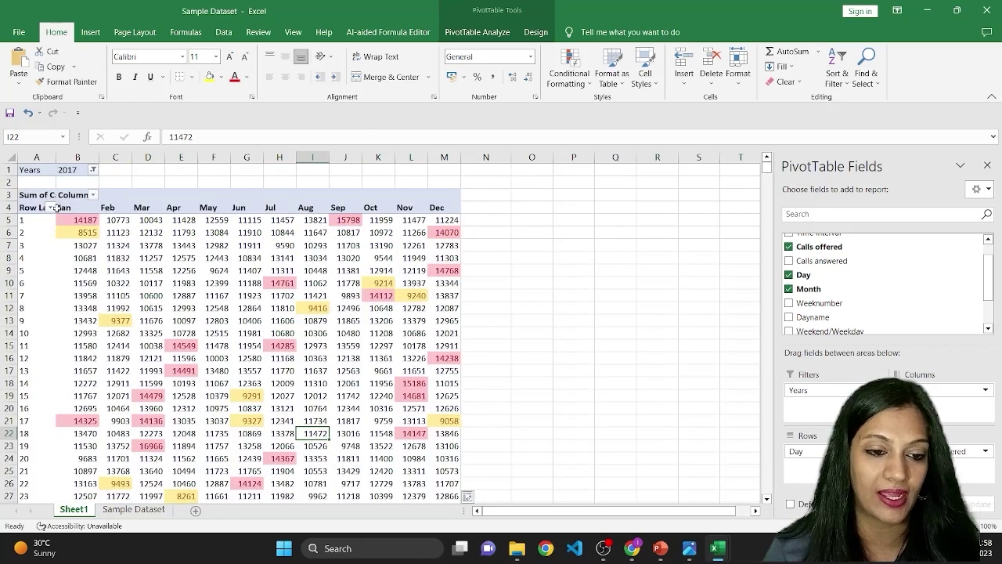
pyautogui.moveTo(83, 220); pyautogui.dragTo(429, 398)
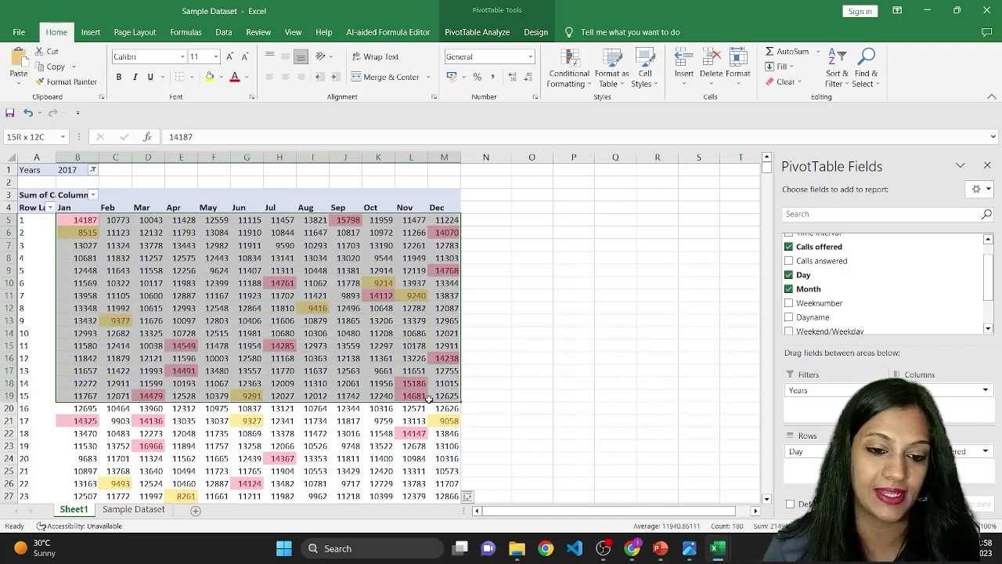
pyautogui.click(378, 283)
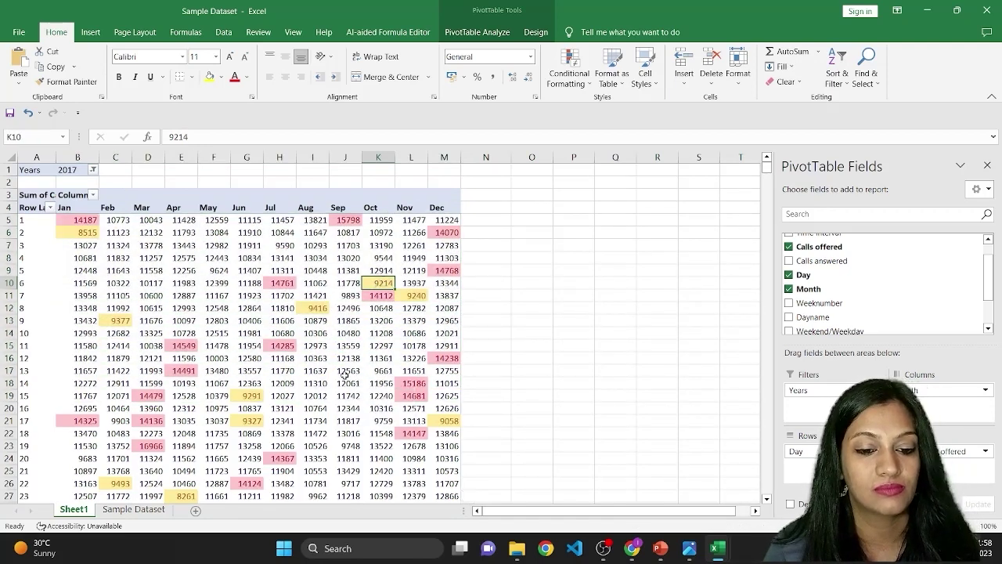
pyautogui.scroll(-5, 345, 375)
pyautogui.scroll(5, 344, 375)
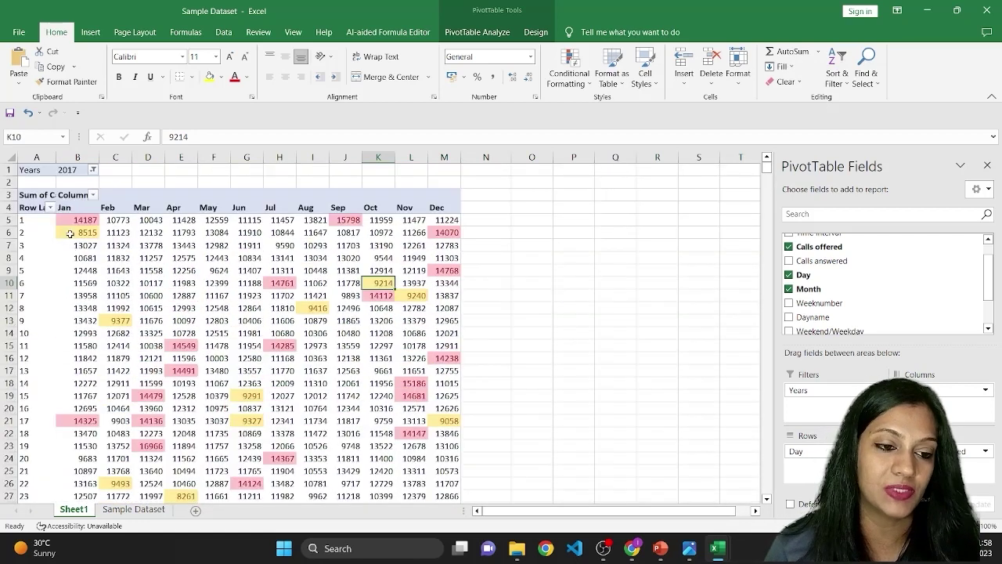
pyautogui.click(379, 296)
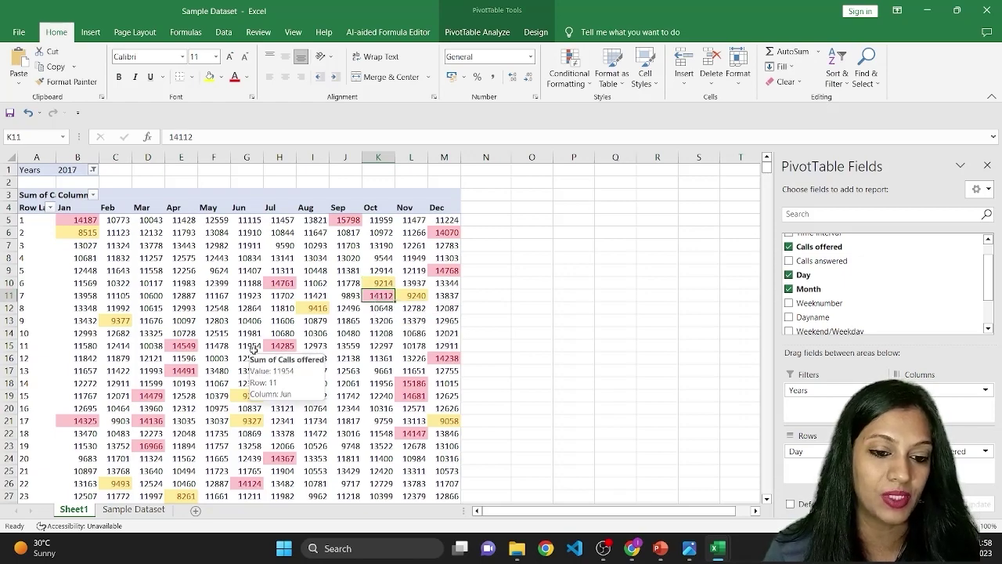
pyautogui.scroll(-2, 252, 350)
pyautogui.scroll(2, 252, 350)
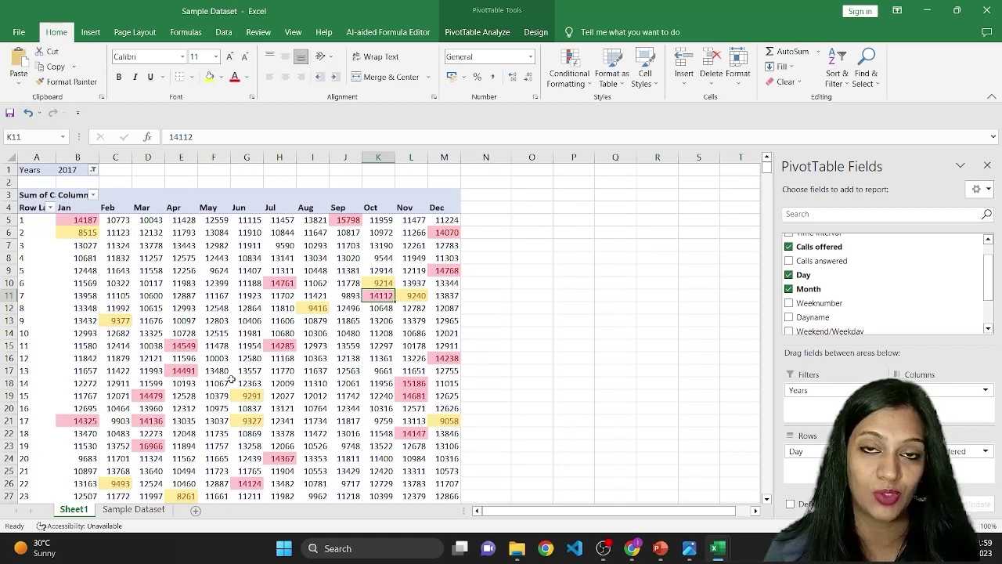
pyautogui.moveTo(231, 379)
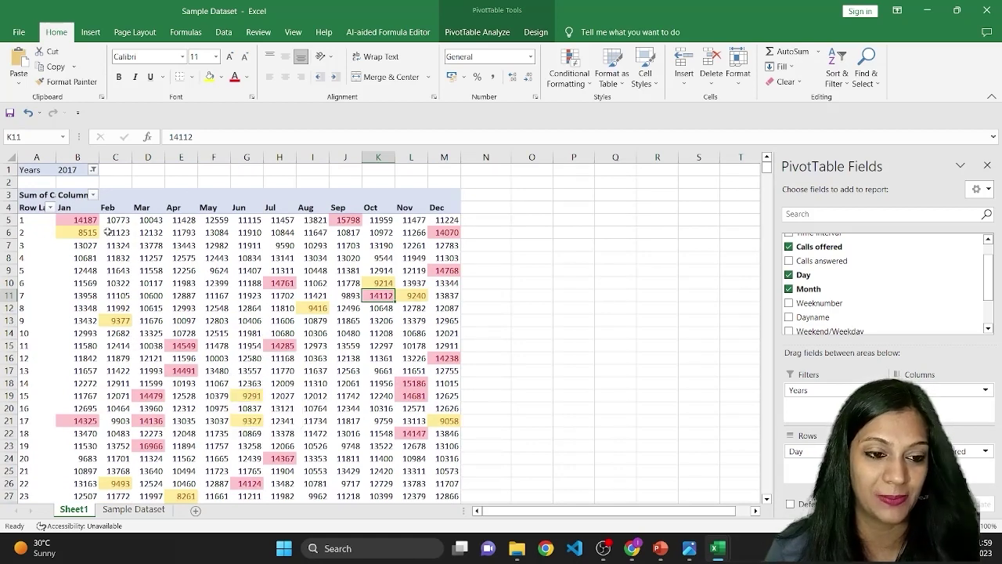
pyautogui.moveTo(84, 221); pyautogui.dragTo(387, 472)
pyautogui.click(182, 345)
pyautogui.press('Up')
pyautogui.press('Up')
pyautogui.press('Up')
pyautogui.press('Up')
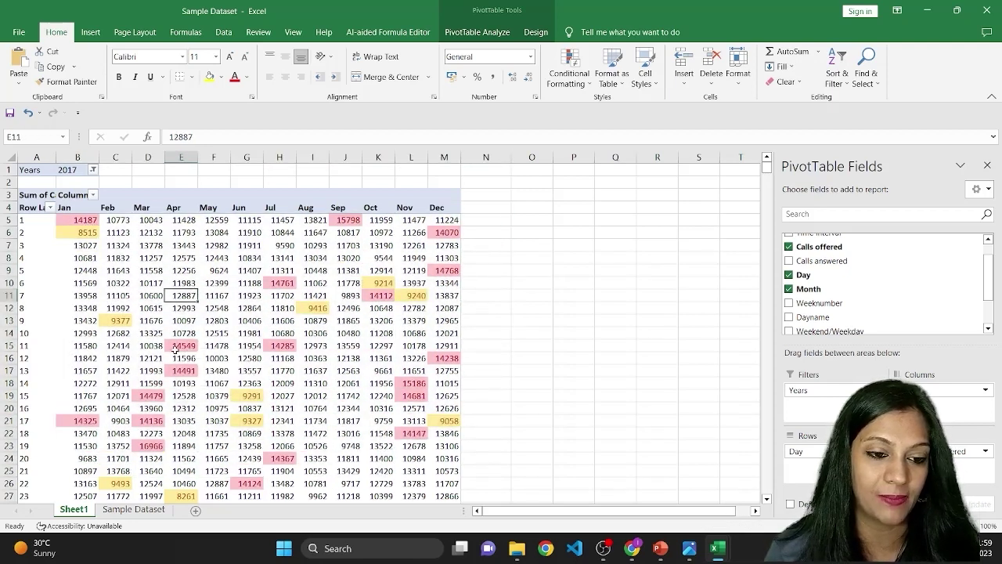
pyautogui.click(248, 395)
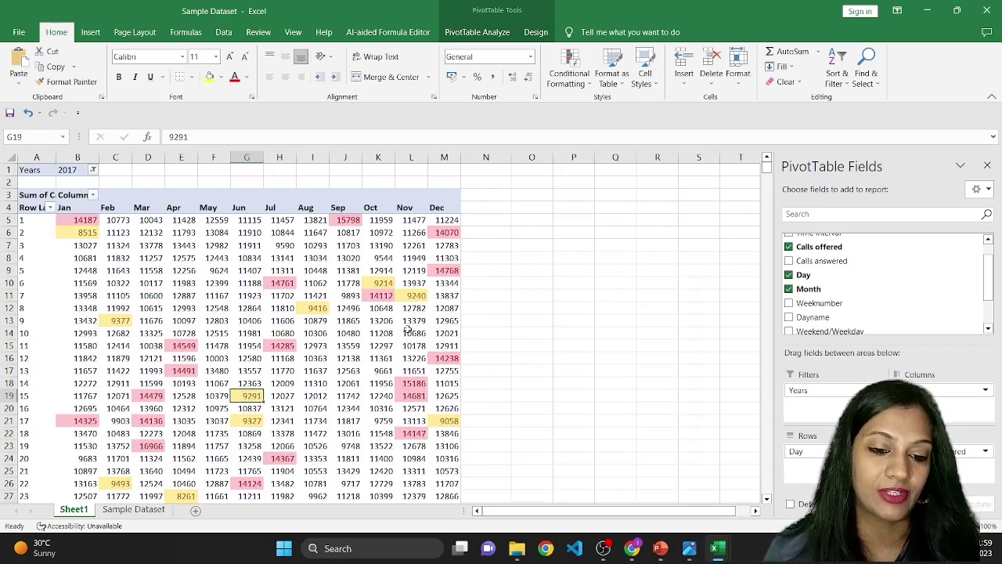
pyautogui.scroll(-7, 408, 328)
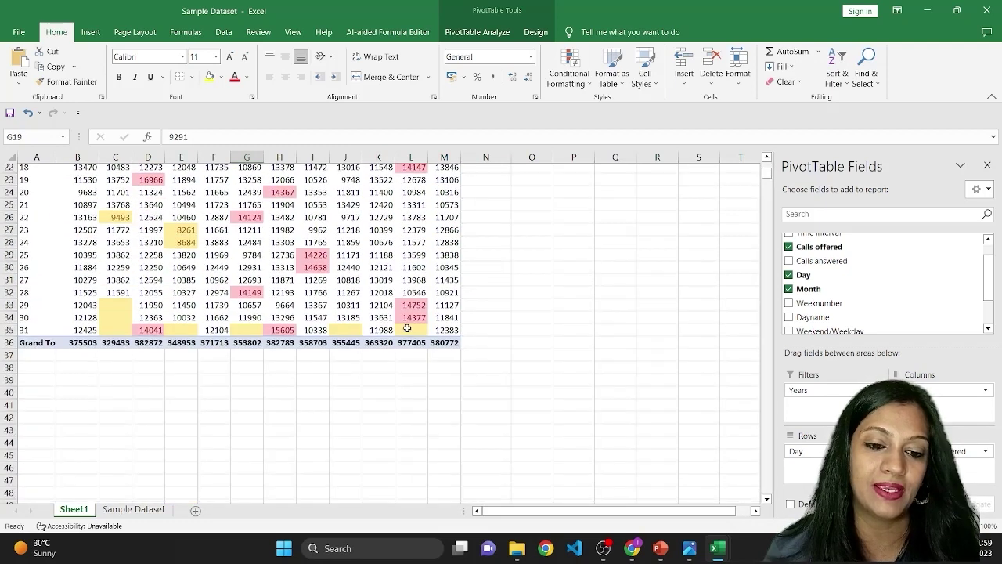
pyautogui.scroll(4, 407, 327)
pyautogui.scroll(3, 407, 327)
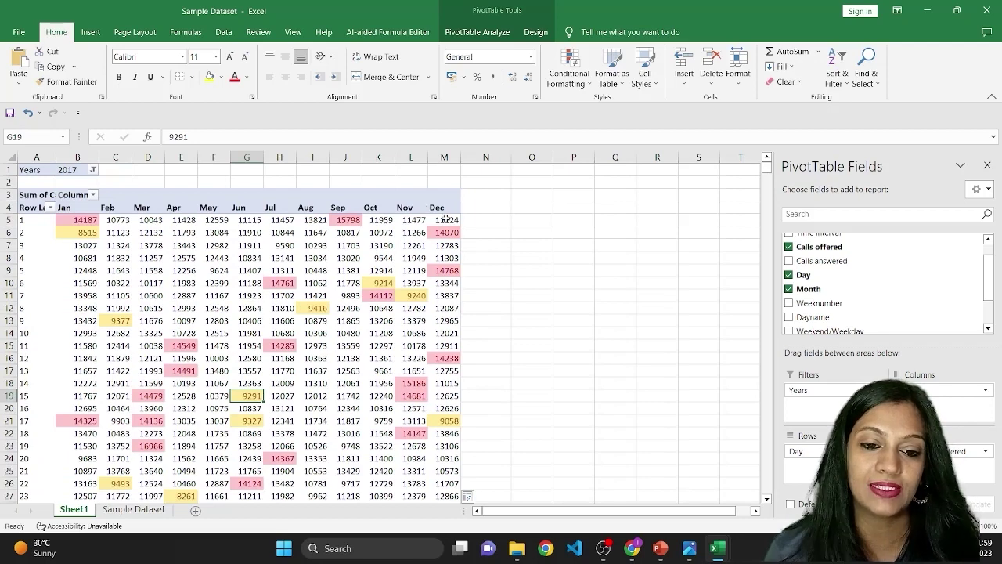
pyautogui.scroll(-2, 134, 436)
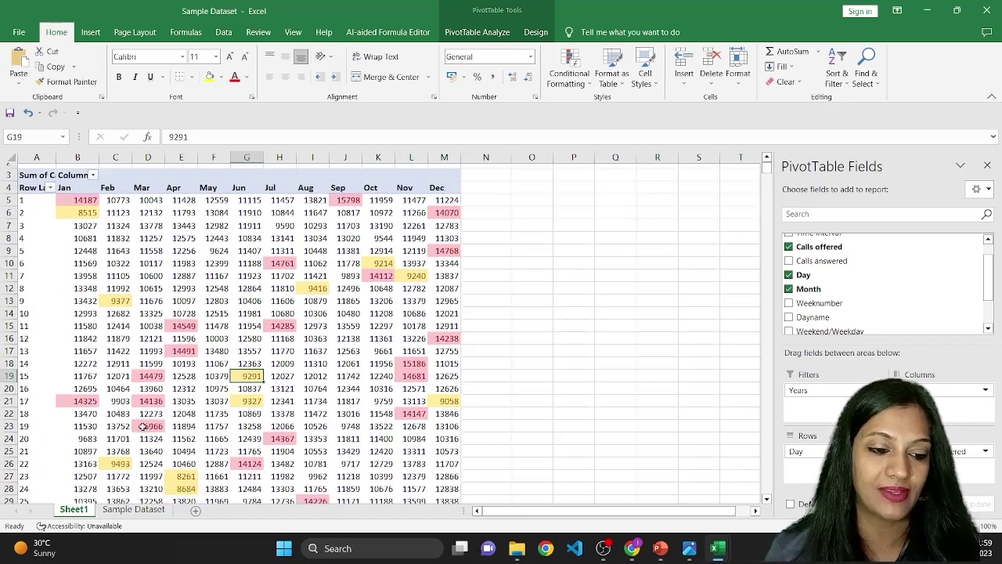
pyautogui.moveTo(25, 411); pyautogui.dragTo(38, 499)
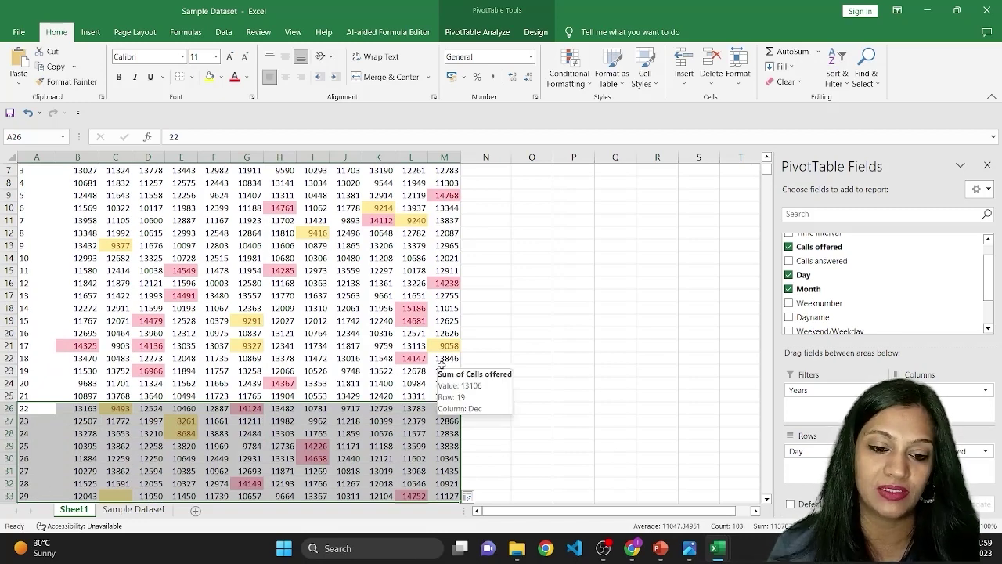
pyautogui.scroll(-2, 440, 364)
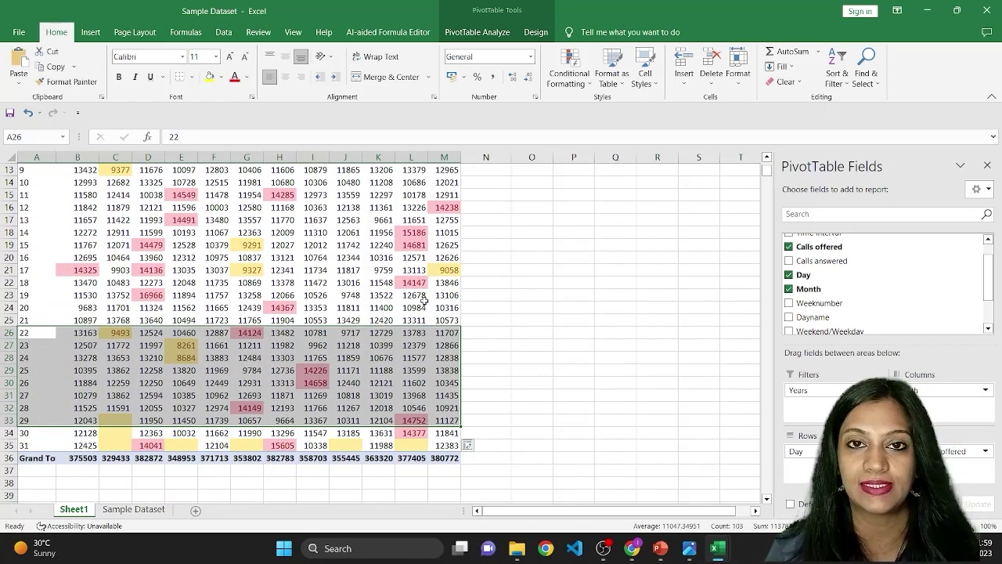
pyautogui.moveTo(424, 300)
pyautogui.scroll(4, 311, 295)
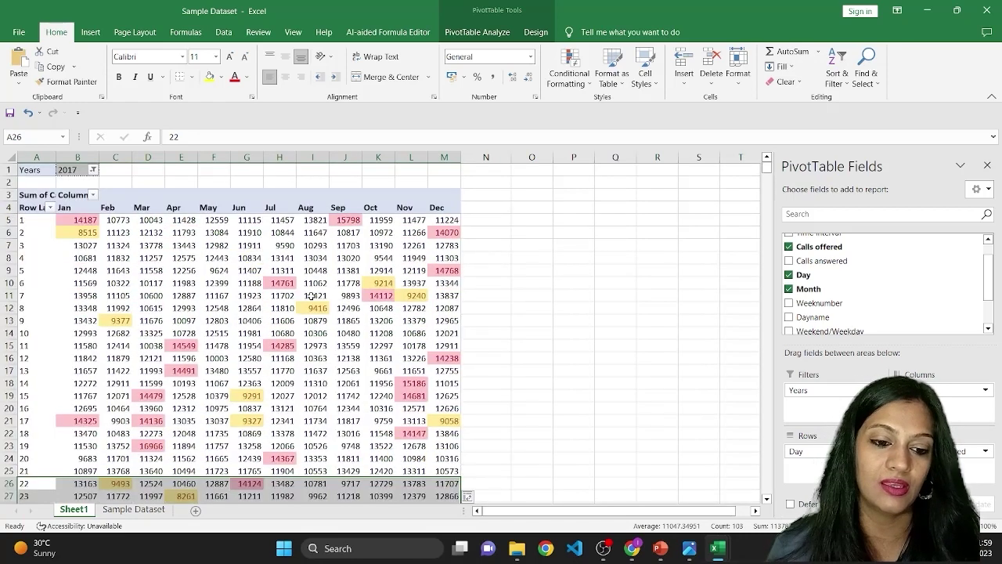
# Switch the Years filter from 2017 to 2018 and select the 12794 value
pyautogui.click(93, 170)
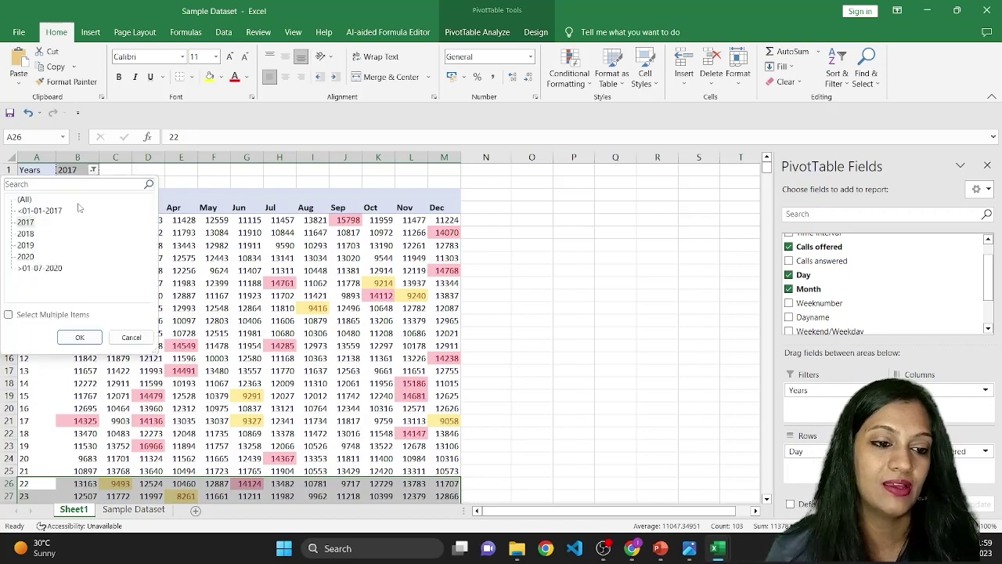
pyautogui.click(26, 233)
pyautogui.click(79, 336)
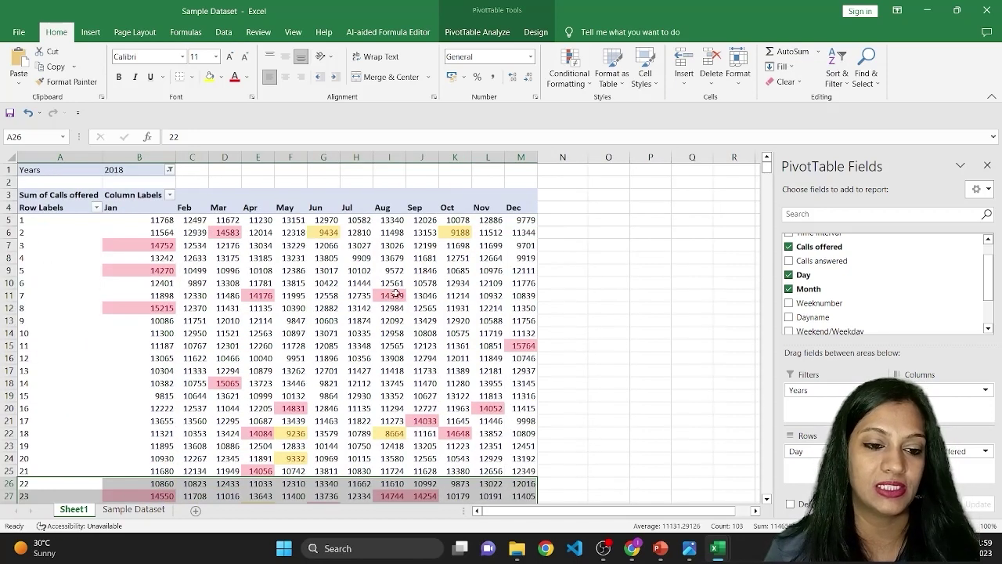
pyautogui.scroll(-2, 416, 287)
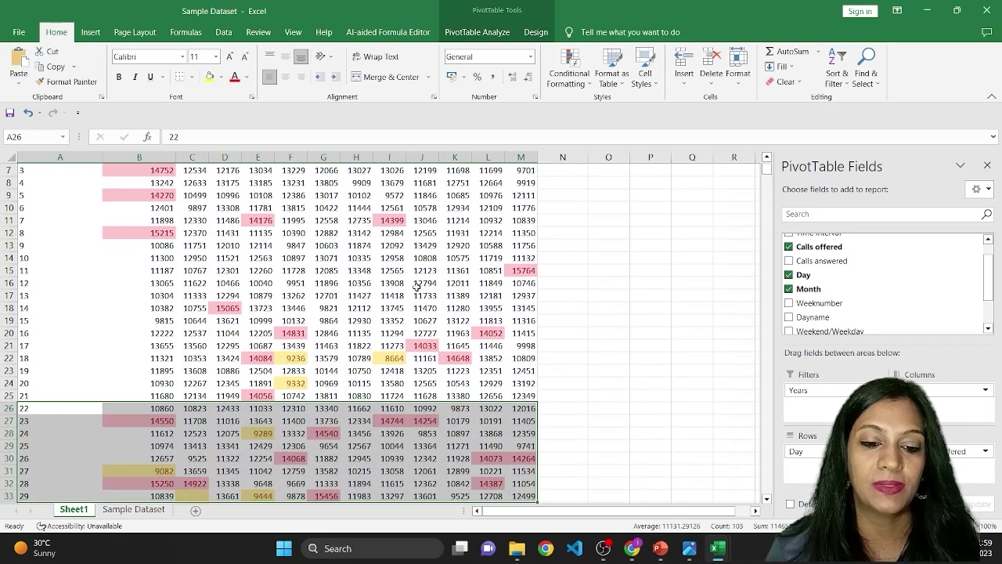
pyautogui.click(416, 287)
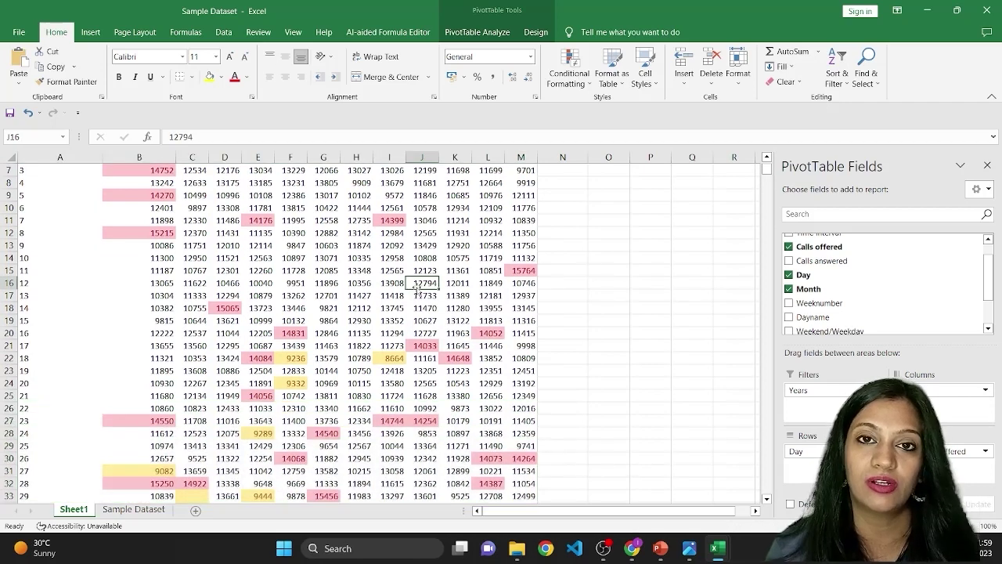
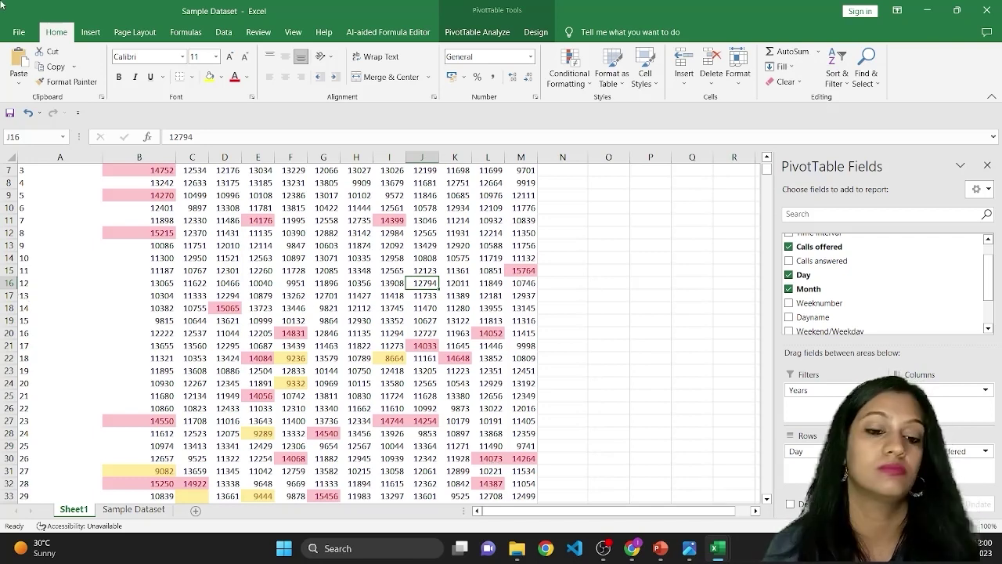
# Narrow column B, then select the daily value block and day 23's Aug–Sep figures
pyautogui.scroll(2, 379, 358)
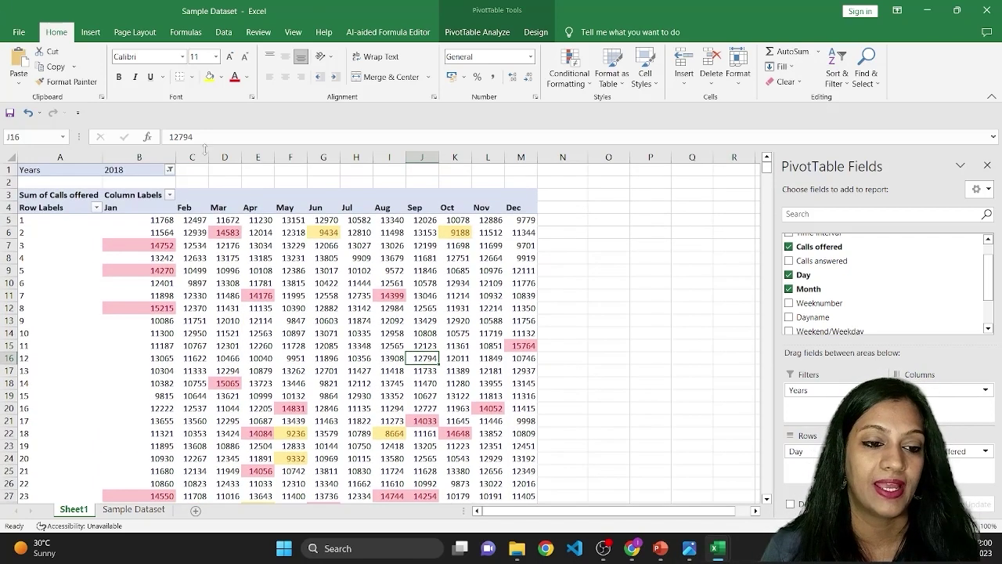
pyautogui.moveTo(175, 157); pyautogui.dragTo(145, 161)
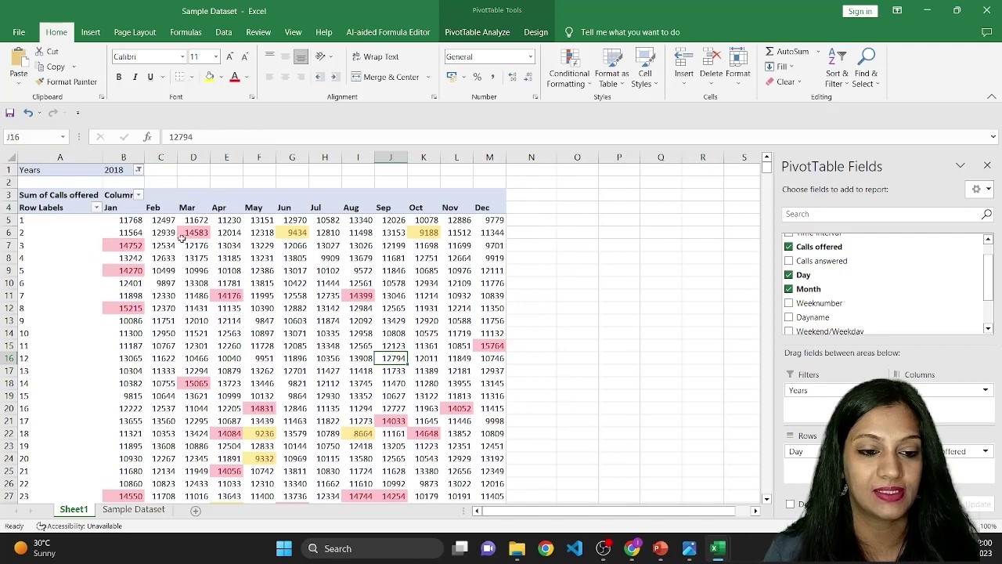
pyautogui.moveTo(127, 220); pyautogui.dragTo(492, 509)
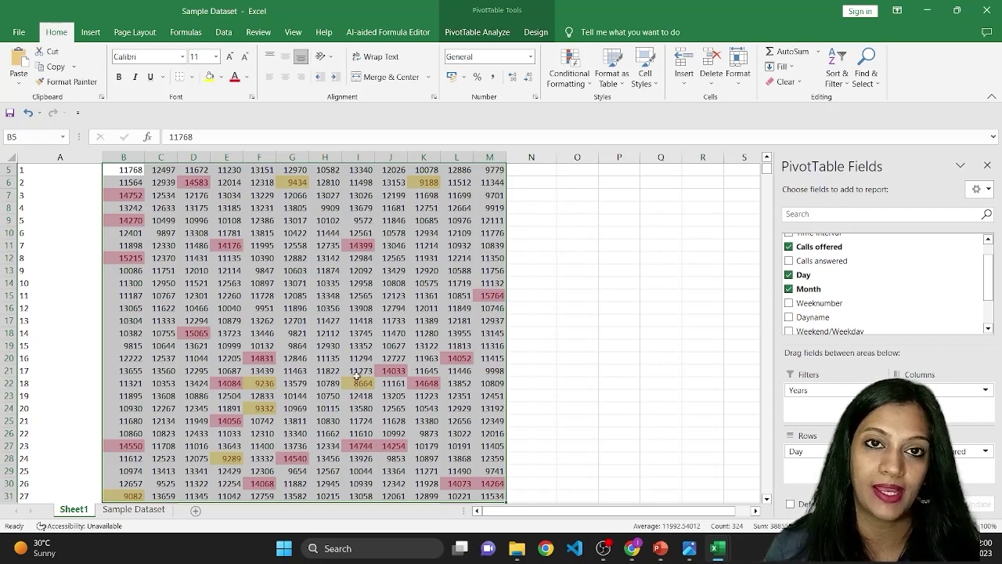
pyautogui.moveTo(358, 446); pyautogui.dragTo(466, 446)
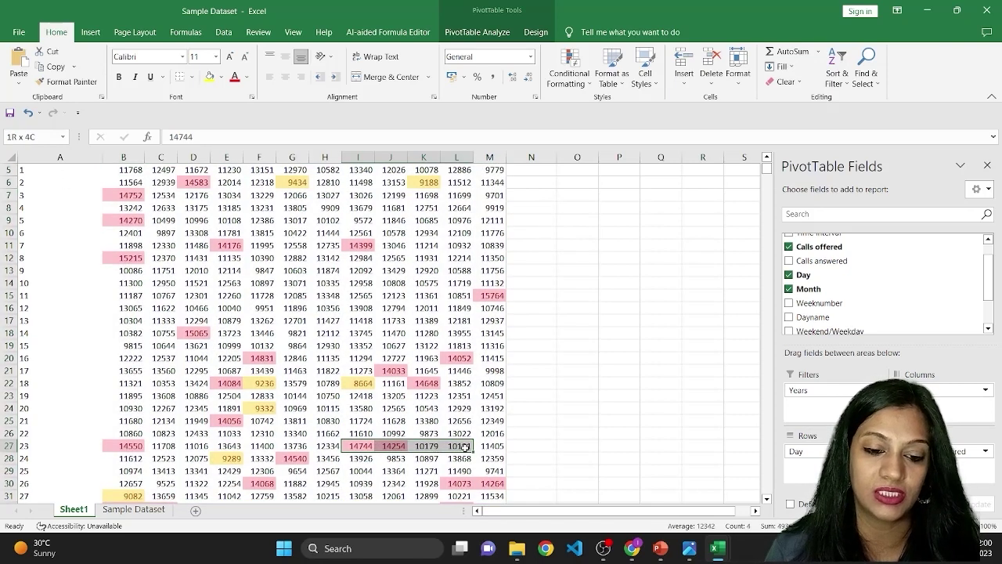
pyautogui.moveTo(360, 448); pyautogui.dragTo(389, 446)
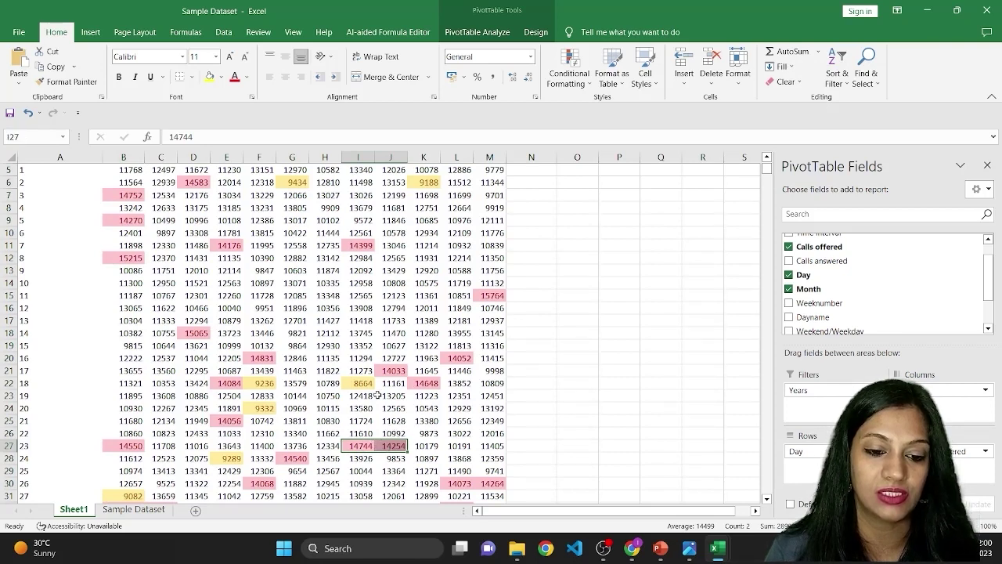
pyautogui.scroll(-3, 378, 396)
pyautogui.scroll(2, 377, 395)
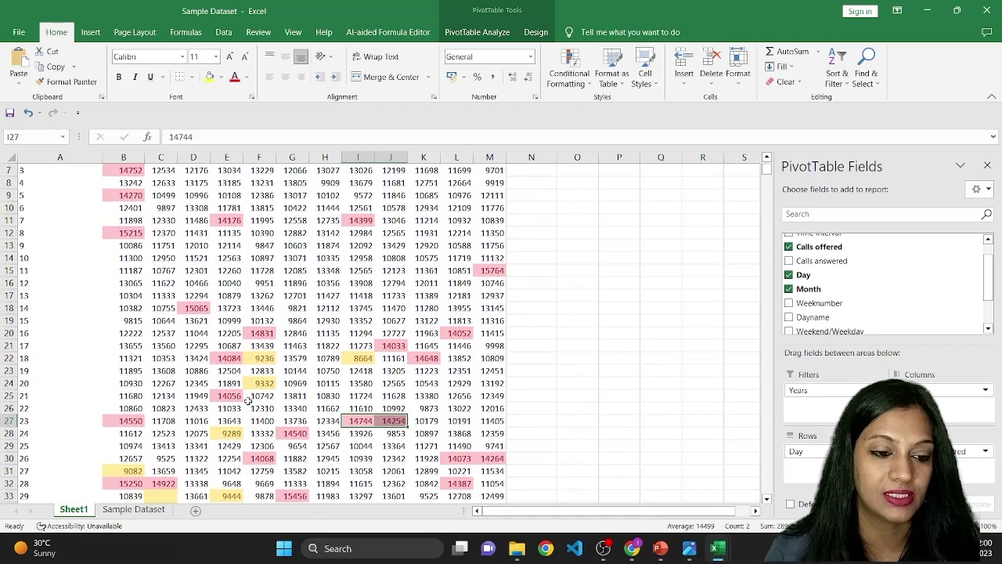
# Compare day 23's Aug–Sep values against day 26's Nov–Dec values by selecting them
pyautogui.click(11, 421)
pyautogui.click(380, 420)
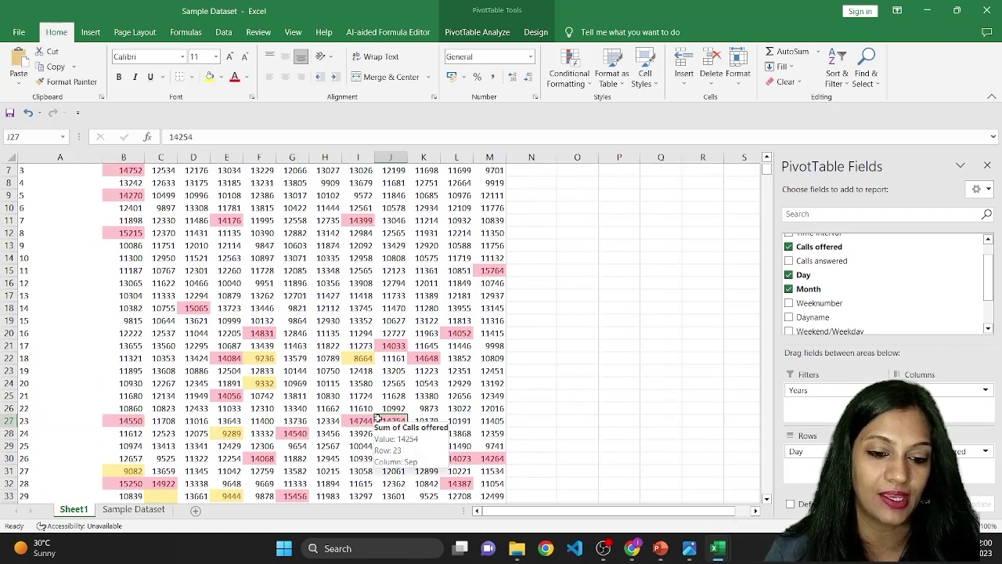
pyautogui.scroll(2, 378, 421)
pyautogui.moveTo(350, 210); pyautogui.dragTo(384, 209)
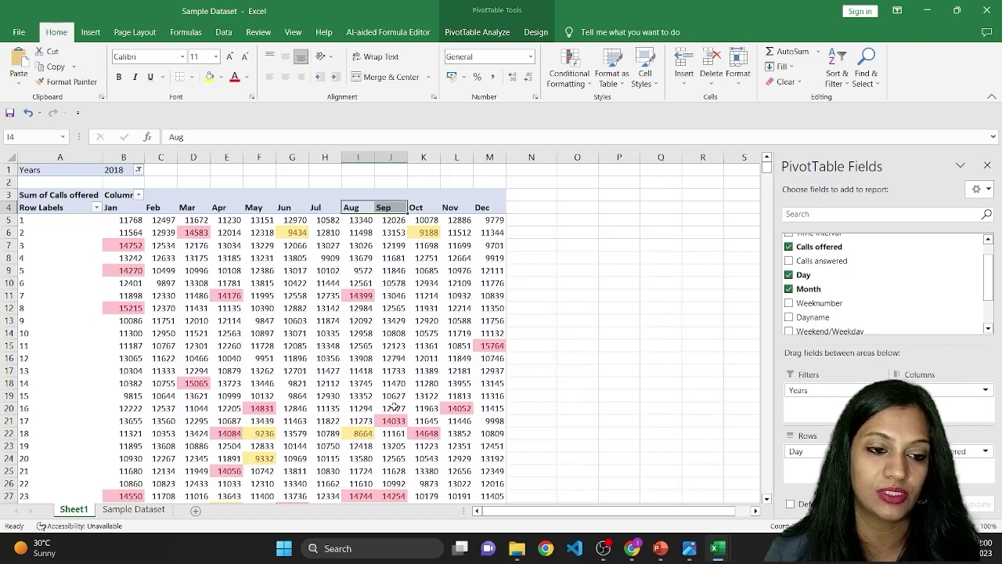
pyautogui.scroll(-4, 395, 407)
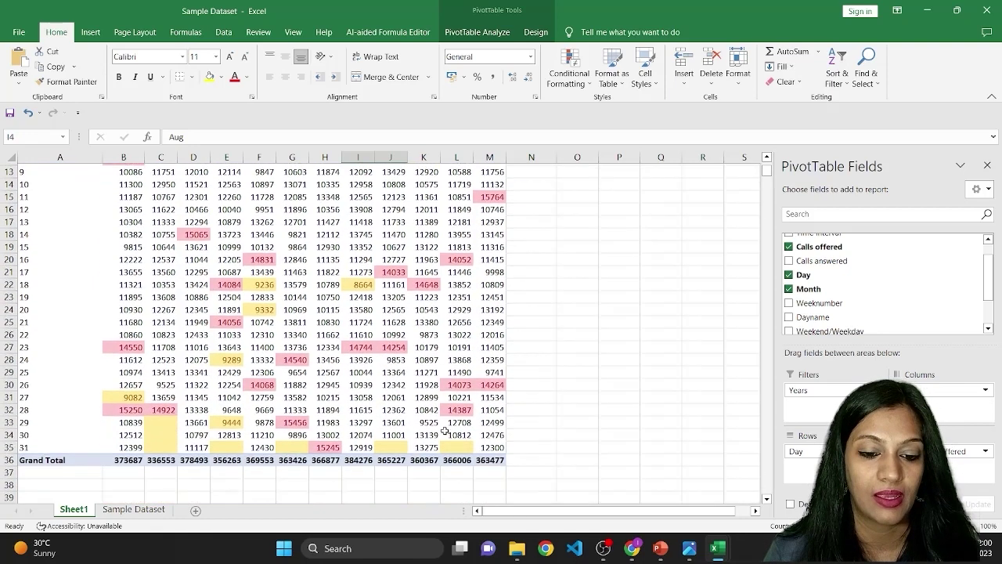
pyautogui.moveTo(456, 383); pyautogui.dragTo(491, 384)
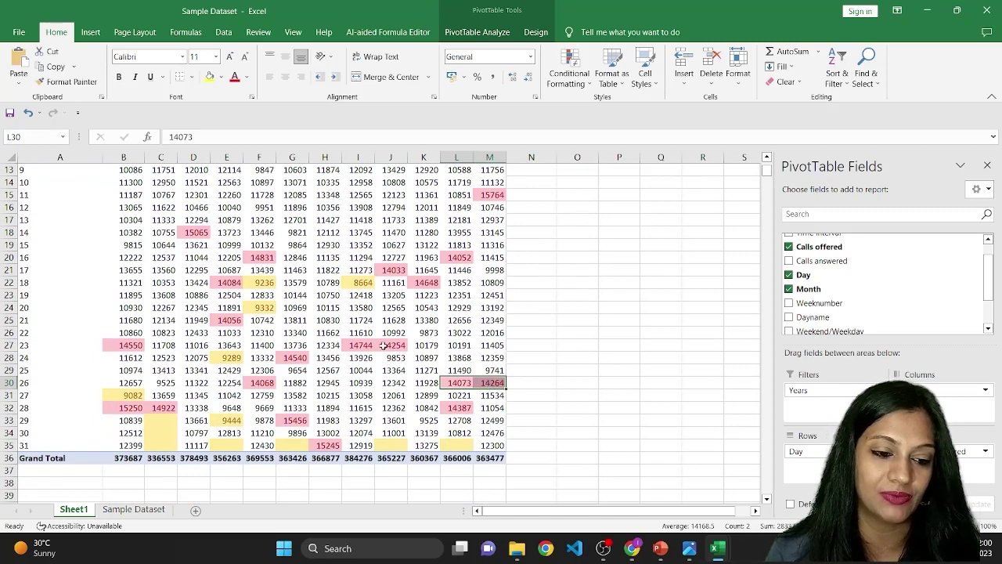
pyautogui.moveTo(362, 345); pyautogui.dragTo(395, 346)
pyautogui.moveTo(450, 384); pyautogui.dragTo(481, 384)
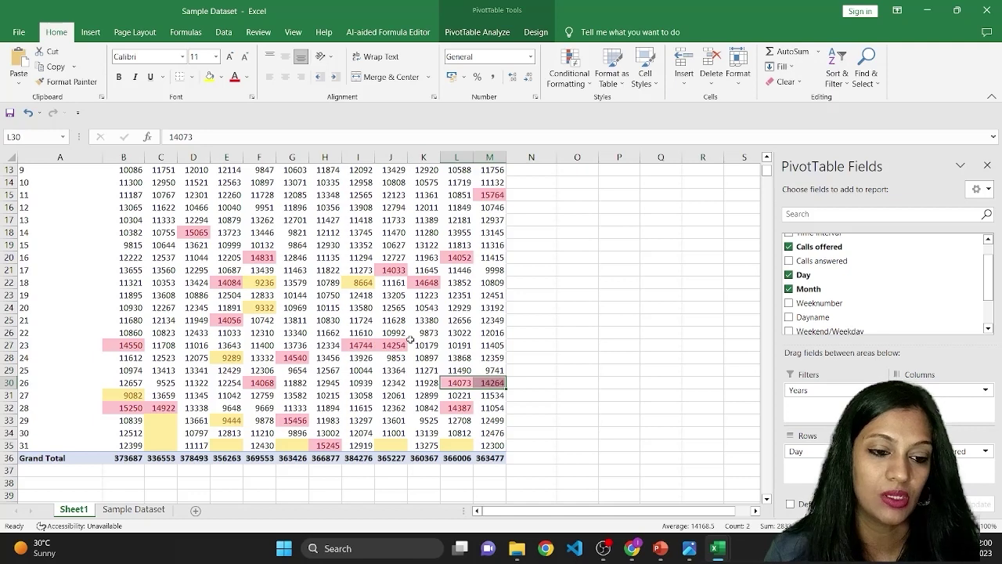
pyautogui.moveTo(362, 345); pyautogui.dragTo(395, 345)
pyautogui.scroll(4, 380, 366)
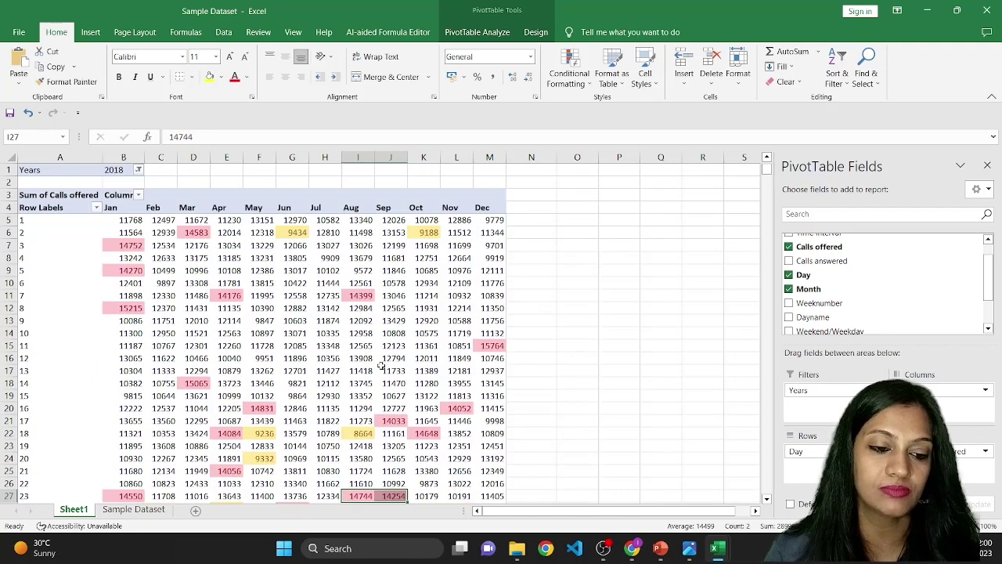
# Filter the pivot's Years field to 2019 and select the first January value, 12515
pyautogui.click(138, 170)
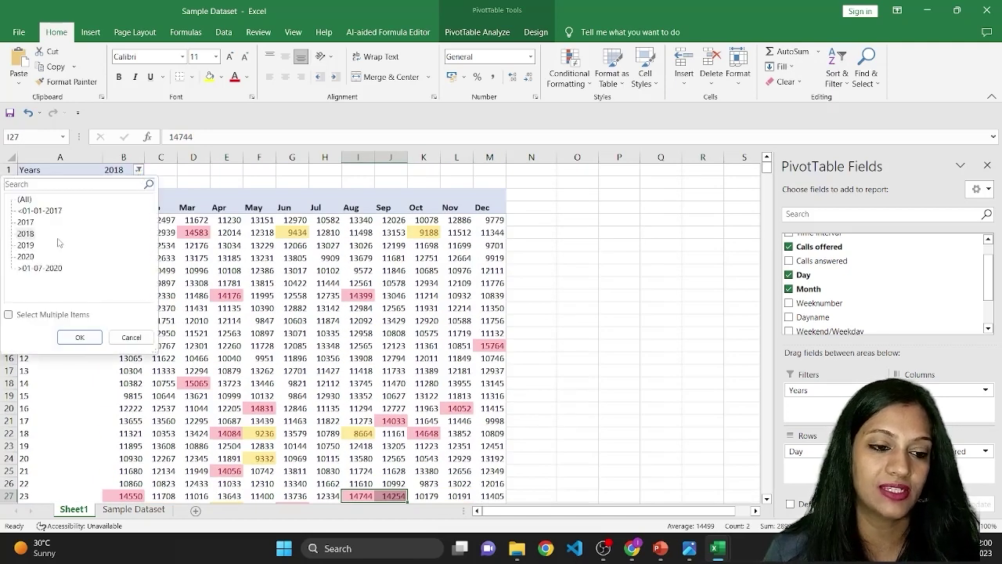
pyautogui.click(25, 245)
pyautogui.click(80, 337)
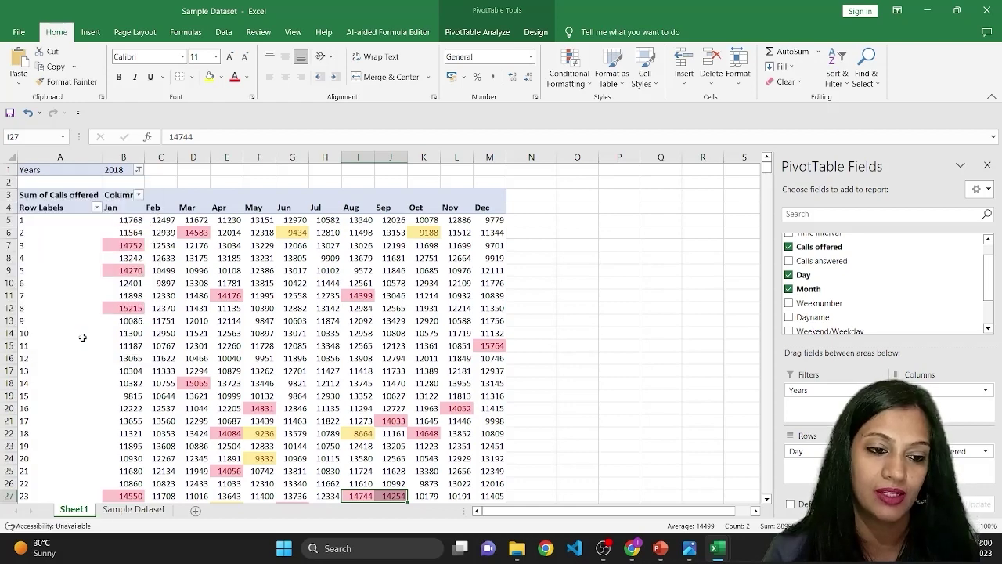
pyautogui.click(156, 222)
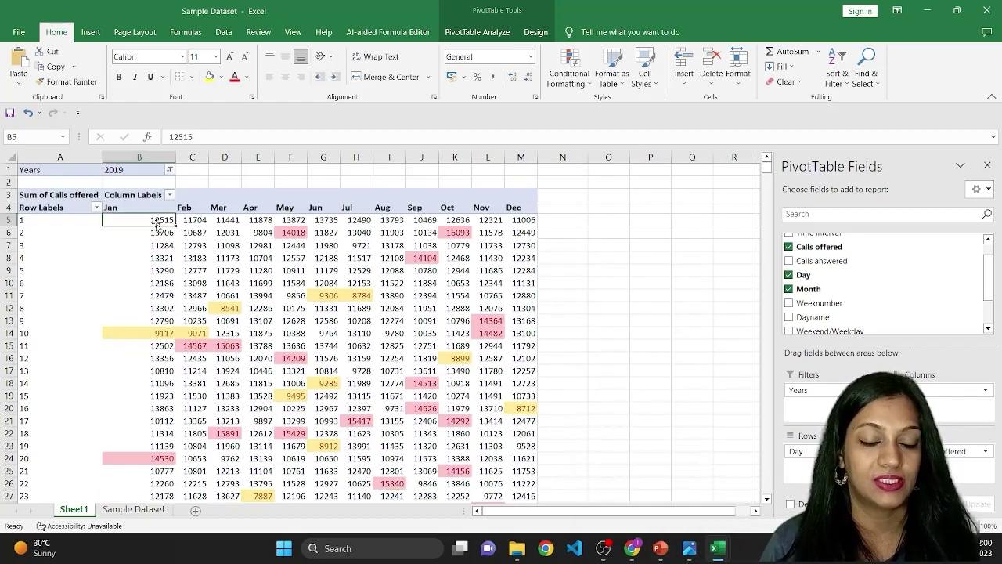
# Select the day 23 row and day 22's Aug–Dec values to inspect them
pyautogui.scroll(-2, 335, 291)
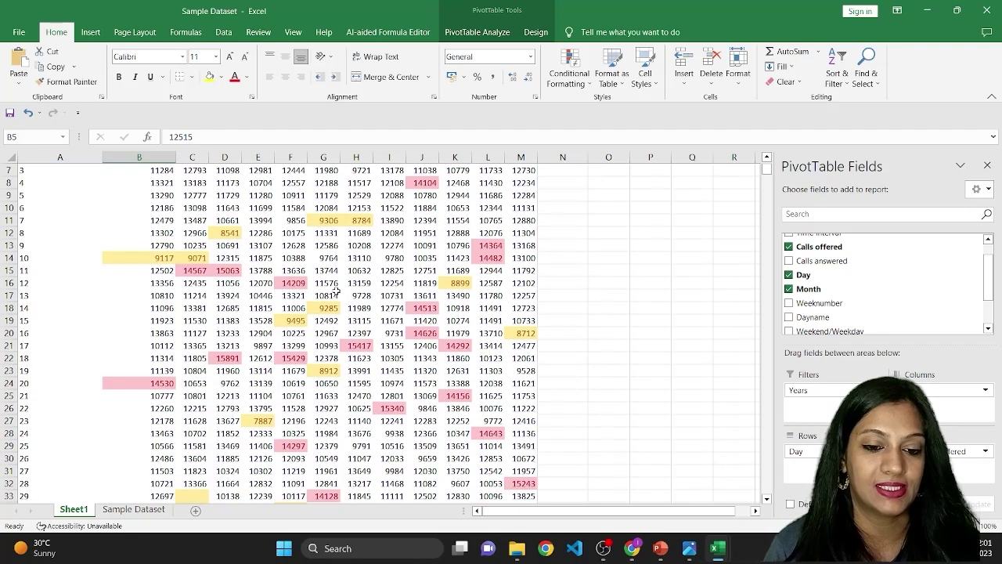
pyautogui.scroll(-2, 335, 292)
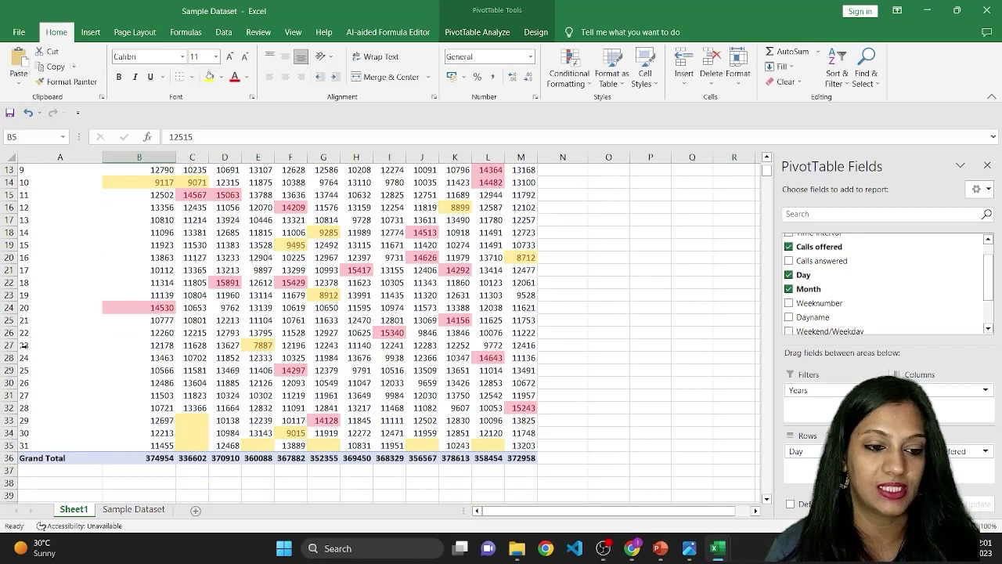
pyautogui.click(24, 346)
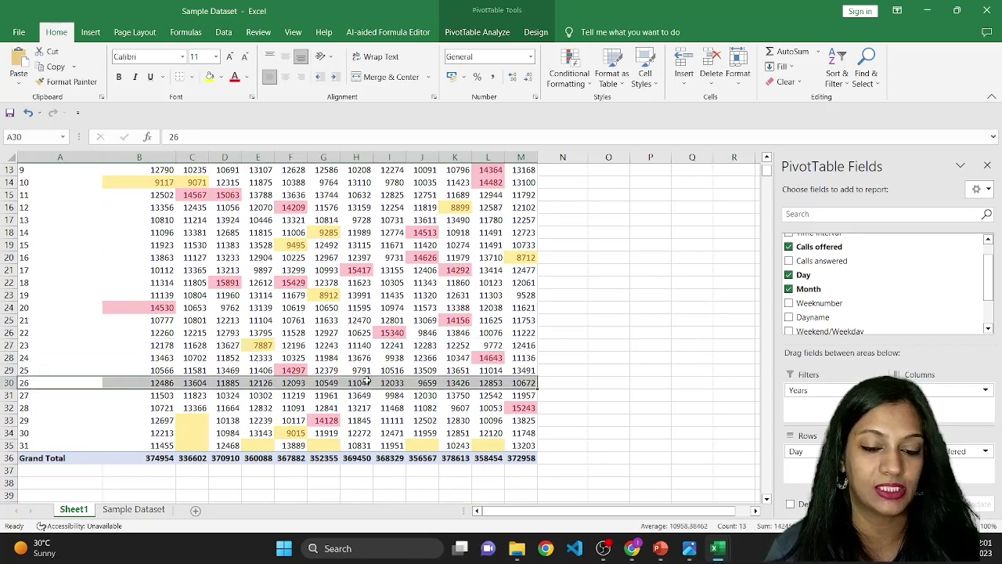
pyautogui.moveTo(388, 332); pyautogui.dragTo(455, 346)
pyautogui.scroll(4, 438, 337)
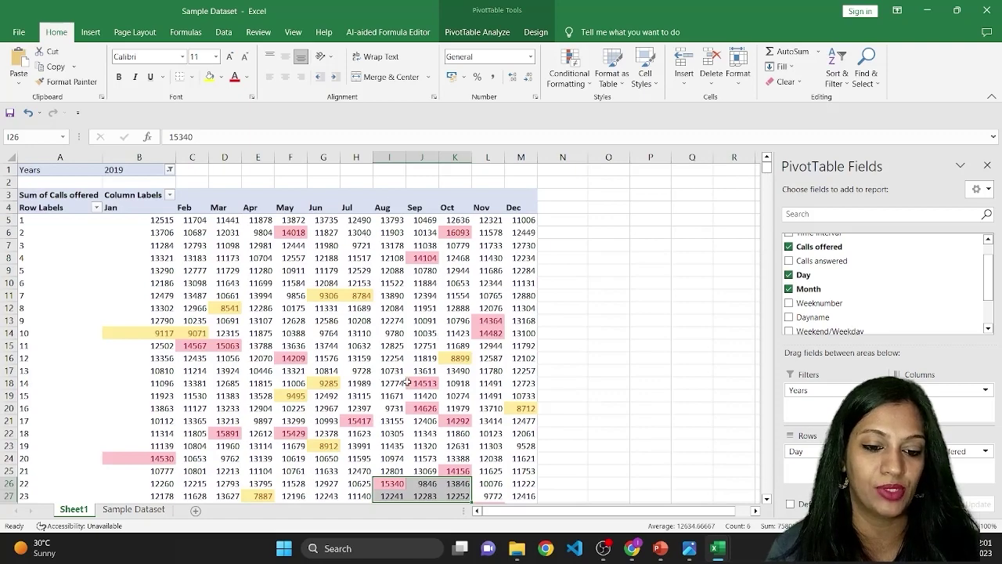
pyautogui.scroll(-2, 408, 381)
pyautogui.scroll(-1, 407, 381)
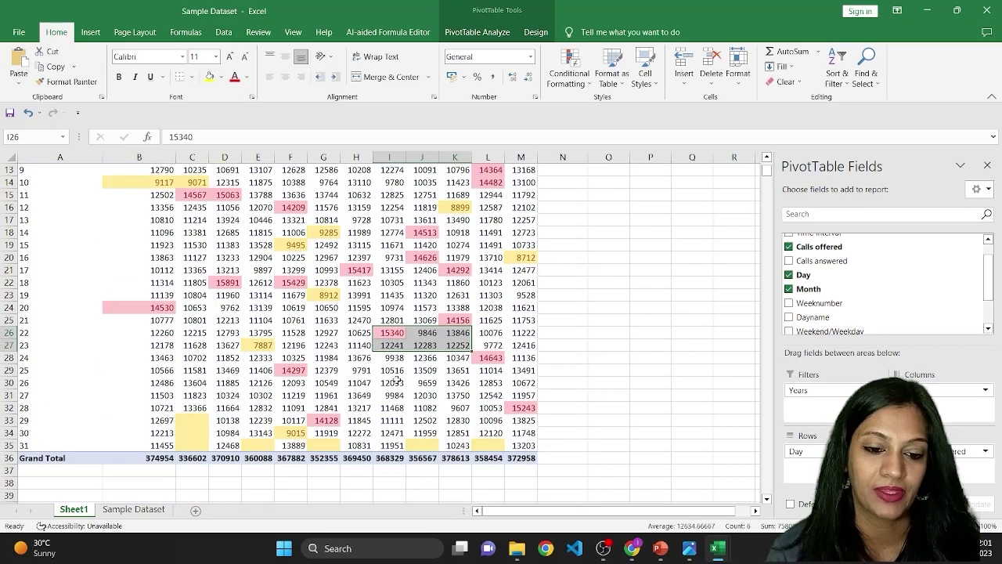
pyautogui.scroll(3, 295, 338)
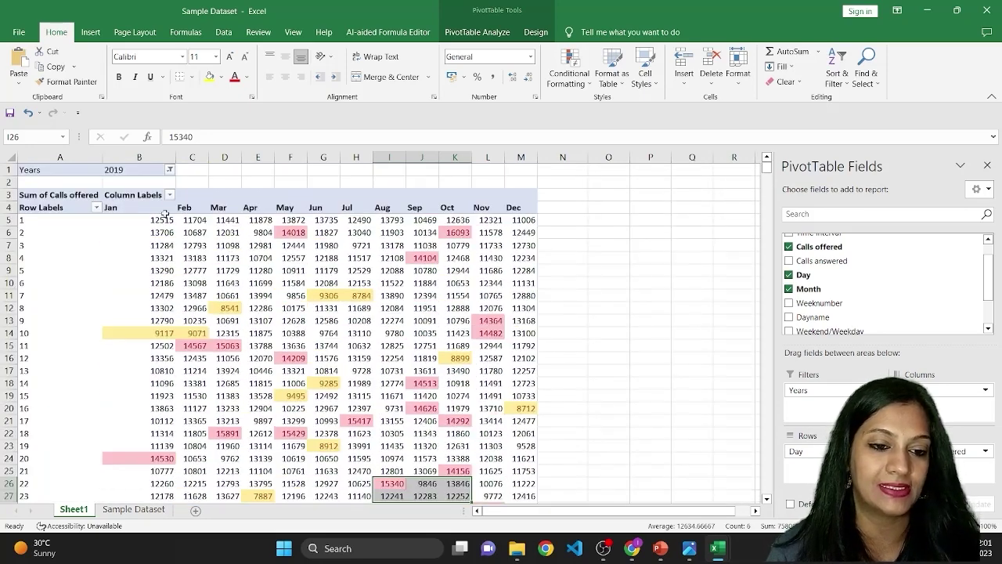
# Switch the year filter to 2020 and select the Mar–Apr values for days 2–21
pyautogui.click(169, 169)
pyautogui.click(43, 257)
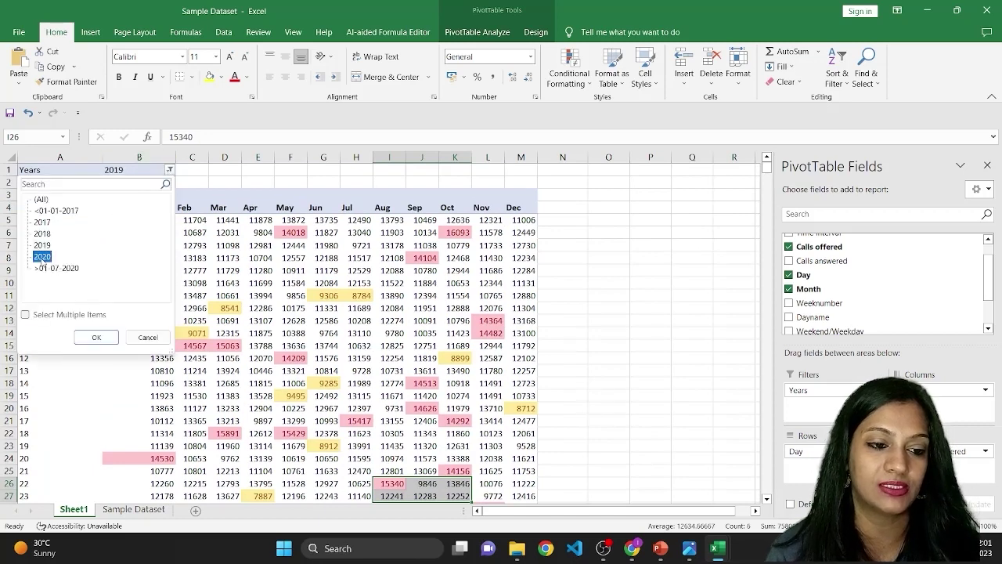
pyautogui.click(97, 337)
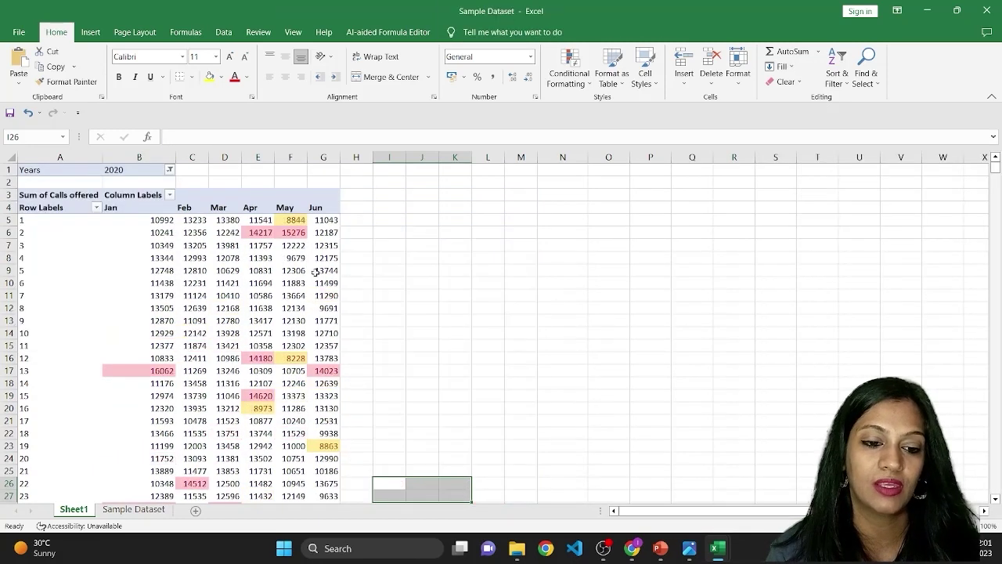
pyautogui.moveTo(227, 232); pyautogui.dragTo(259, 470)
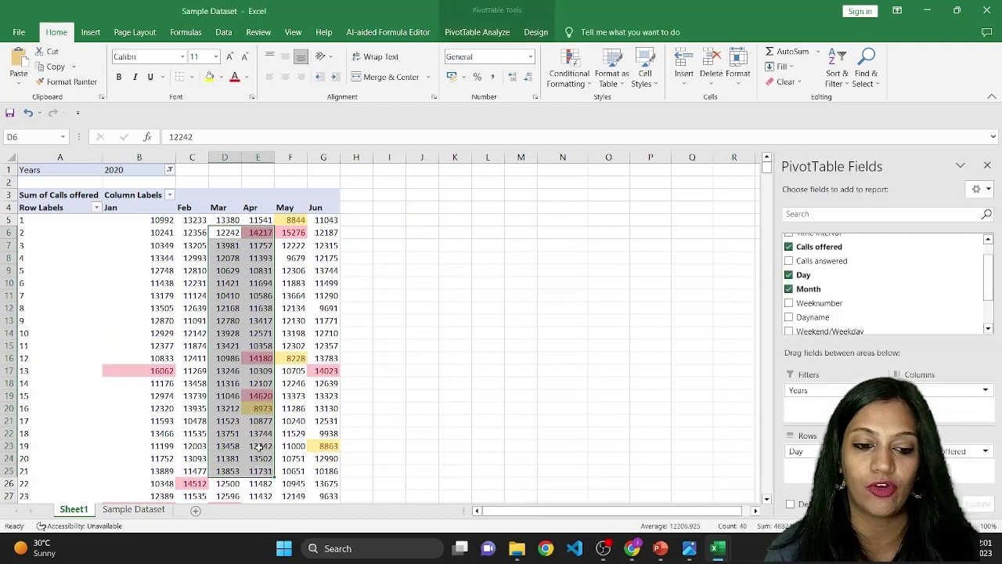
# Try 2017, then set the year filter back to 2019 and select January's 12515
pyautogui.click(169, 170)
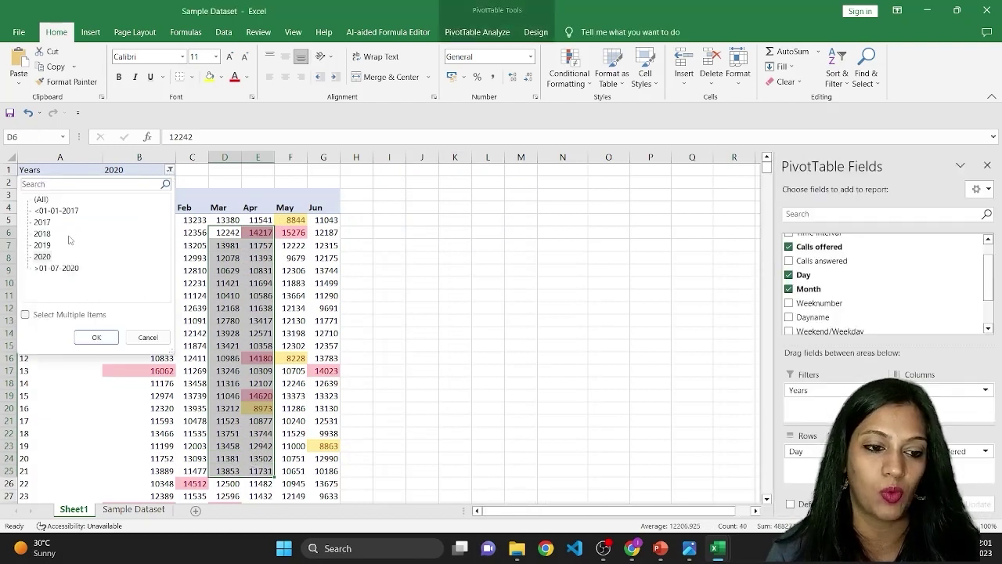
pyautogui.click(43, 225)
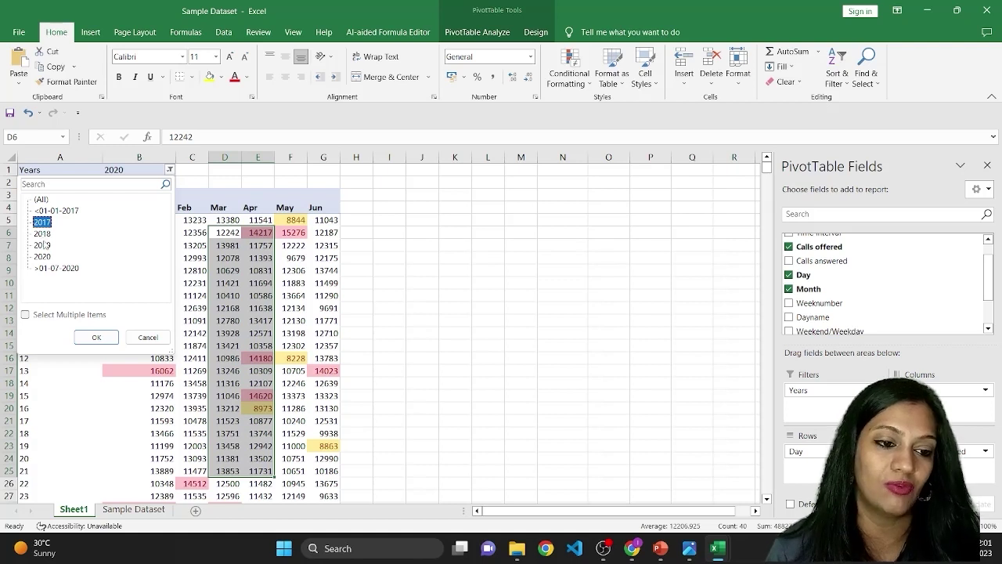
pyautogui.click(97, 337)
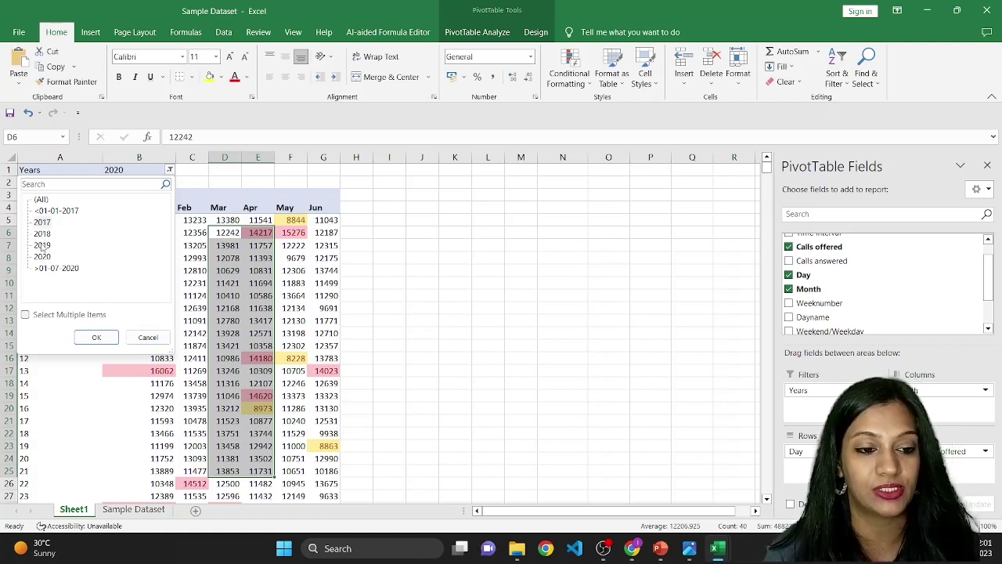
pyautogui.click(41, 245)
pyautogui.click(96, 337)
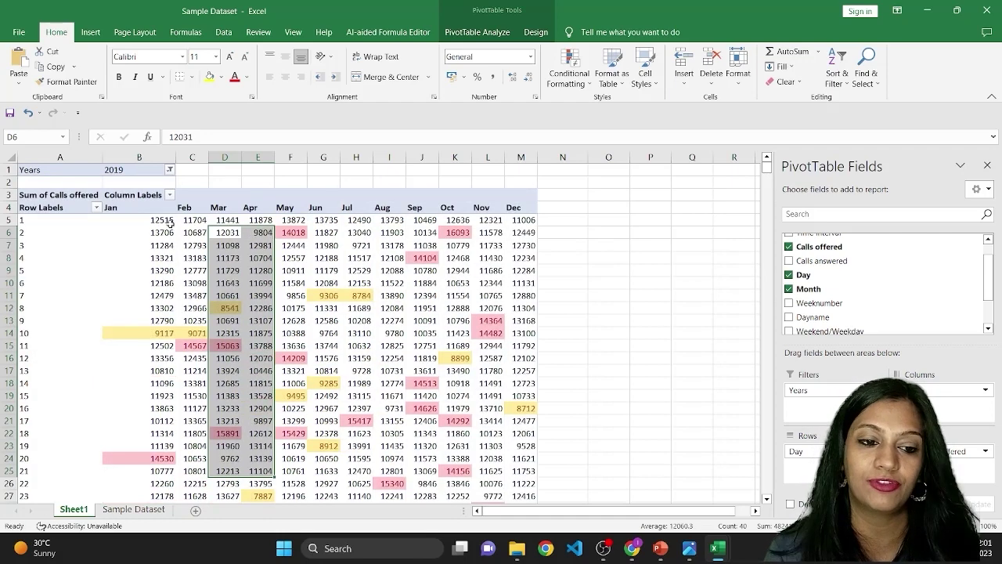
pyautogui.click(164, 220)
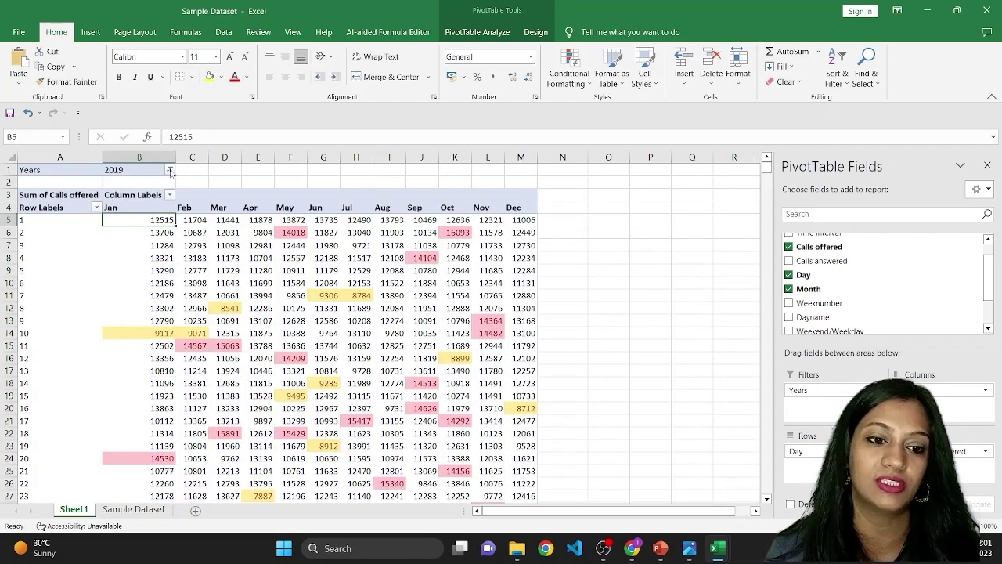
# Close the field list, copy the pivot's Jan–Dec columns, and move to the Sample Dataset sheet
pyautogui.click(987, 166)
pyautogui.moveTo(142, 219)
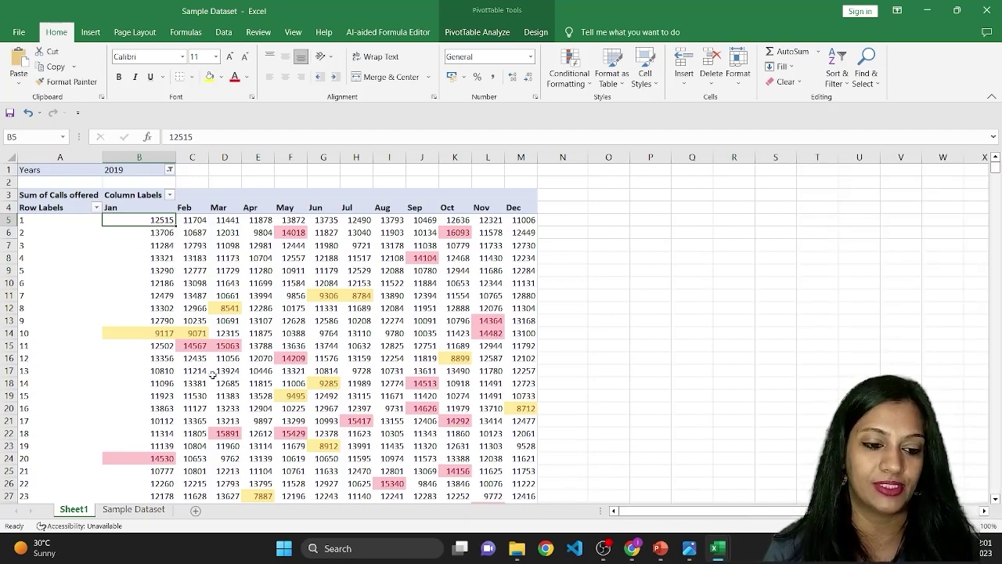
pyautogui.click(151, 202)
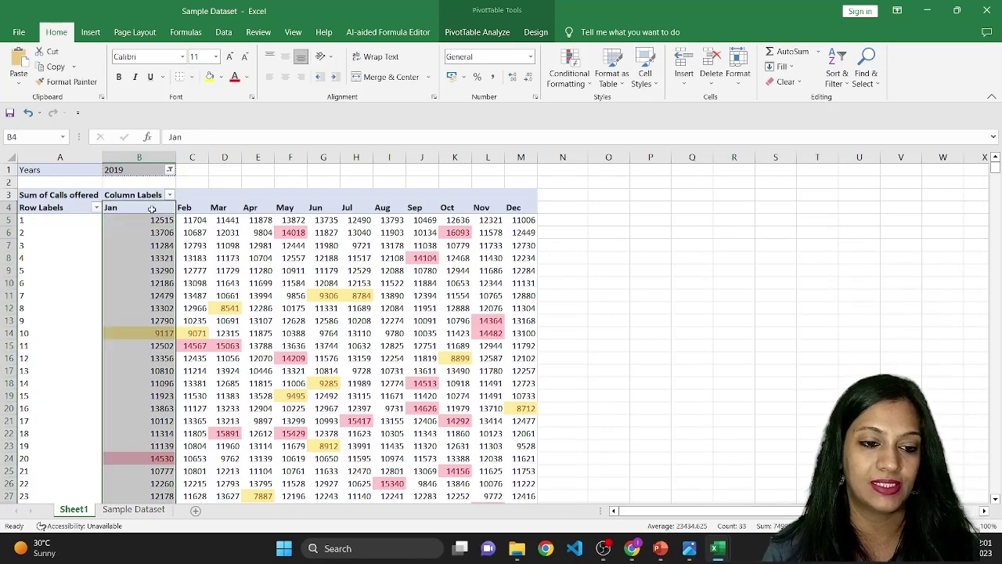
pyautogui.hotkey('shift', 'Right')
pyautogui.hotkey('shift', 'Right')
pyautogui.hotkey('shift', 'Right')
pyautogui.hotkey('shift', 'Right')
pyautogui.hotkey('shift', 'Right')
pyautogui.hotkey('shift', 'Right')
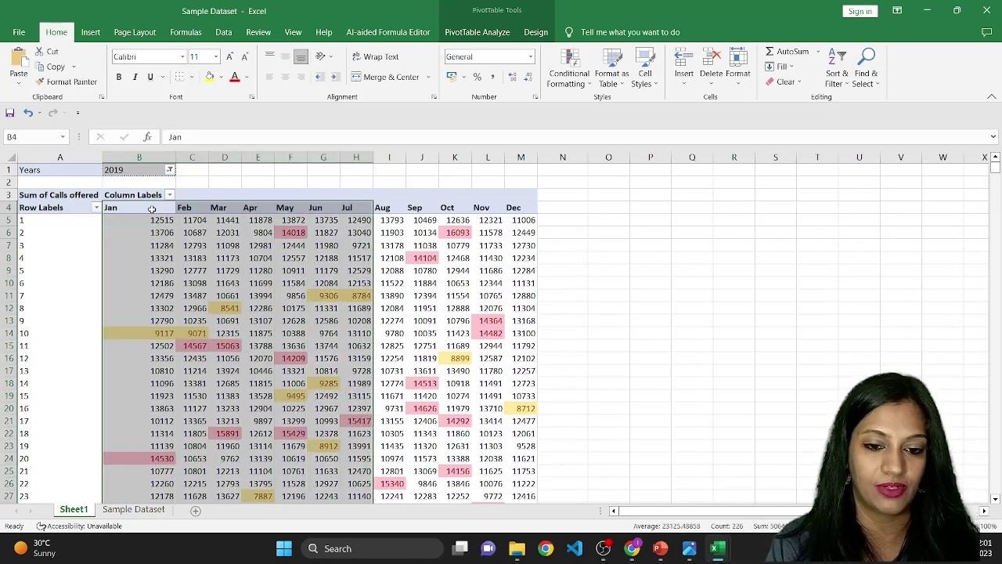
pyautogui.hotkey('shift', 'Right')
pyautogui.hotkey('shift', 'Right')
pyautogui.hotkey('shift', 'Right')
pyautogui.hotkey('shift', 'Right')
pyautogui.hotkey('shift', 'Right')
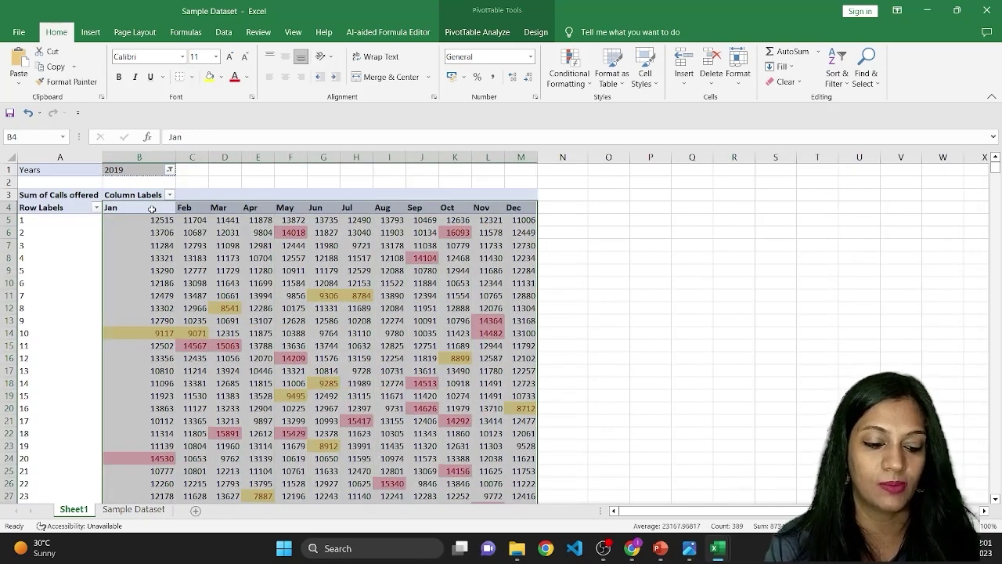
pyautogui.hotkey('ctrl', 'c')
pyautogui.hotkey('ctrl', 'pagedown')
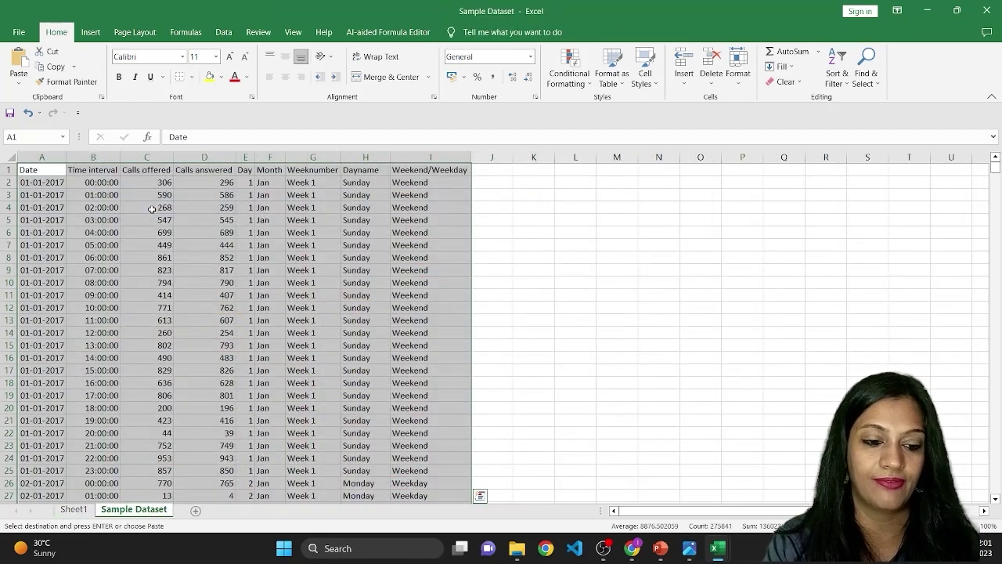
# Paste the copied figures as values into cell B2 of a new Sheet2
pyautogui.click(196, 510)
pyautogui.press('Right')
pyautogui.press('Down')
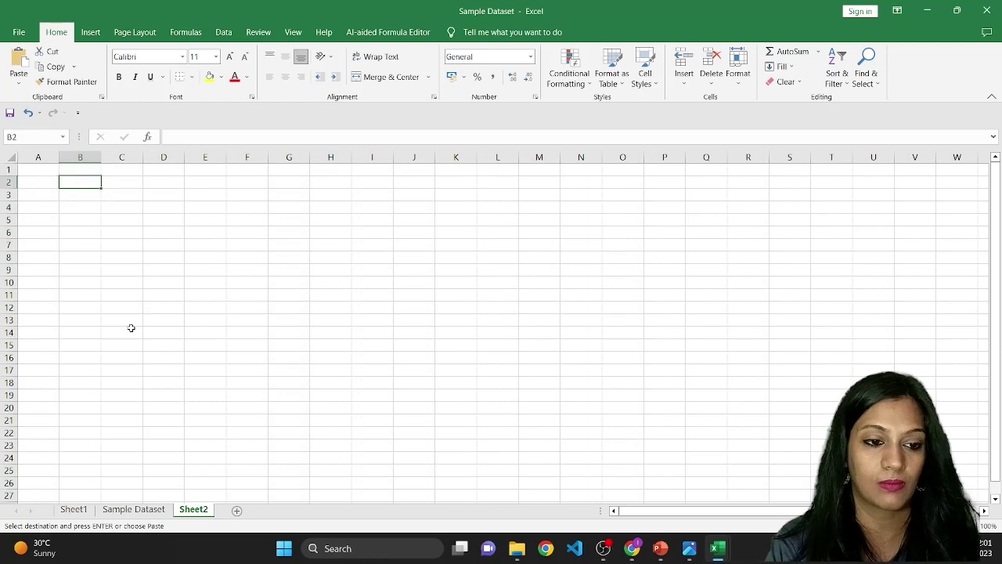
pyautogui.hotkey('ctrl', 'alt', 'v')
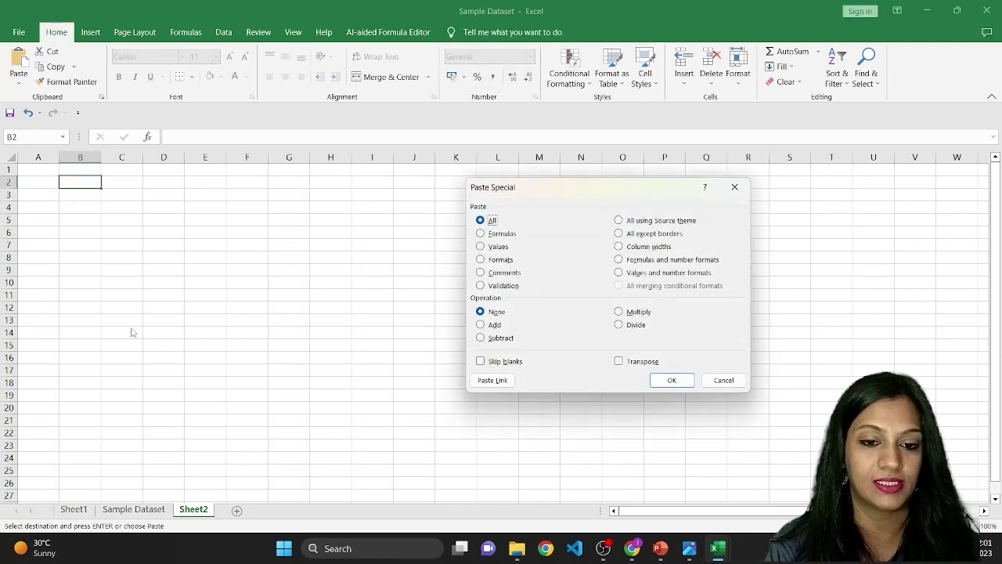
pyautogui.press('v')
pyautogui.press('Return')
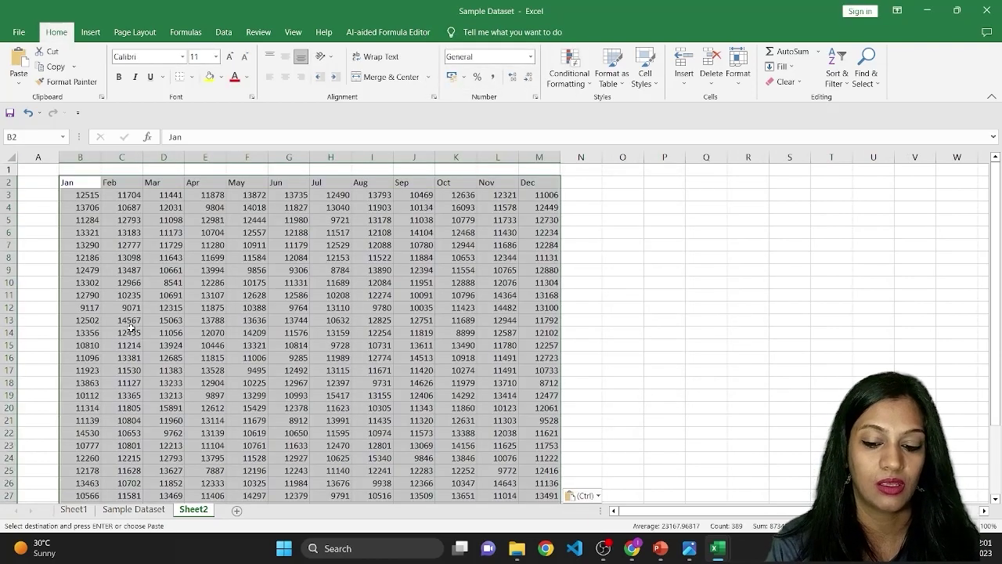
# Select the Jan values from B3 down and insert a Scatter with Lines chart
pyautogui.press('Right')
pyautogui.press('Left')
pyautogui.press('Down')
pyautogui.hotkey('ctrl', 'shift', 'Down')
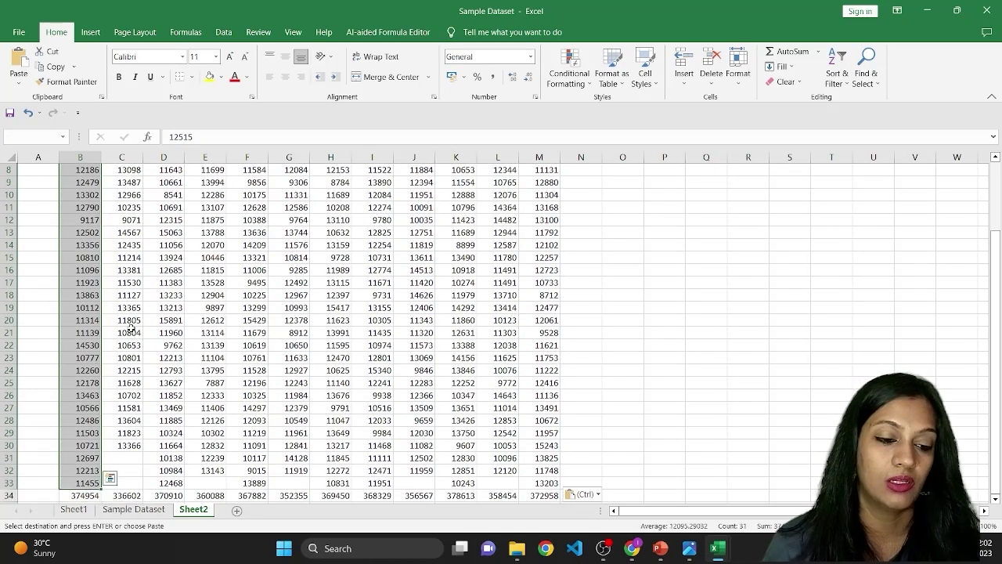
pyautogui.click(88, 35)
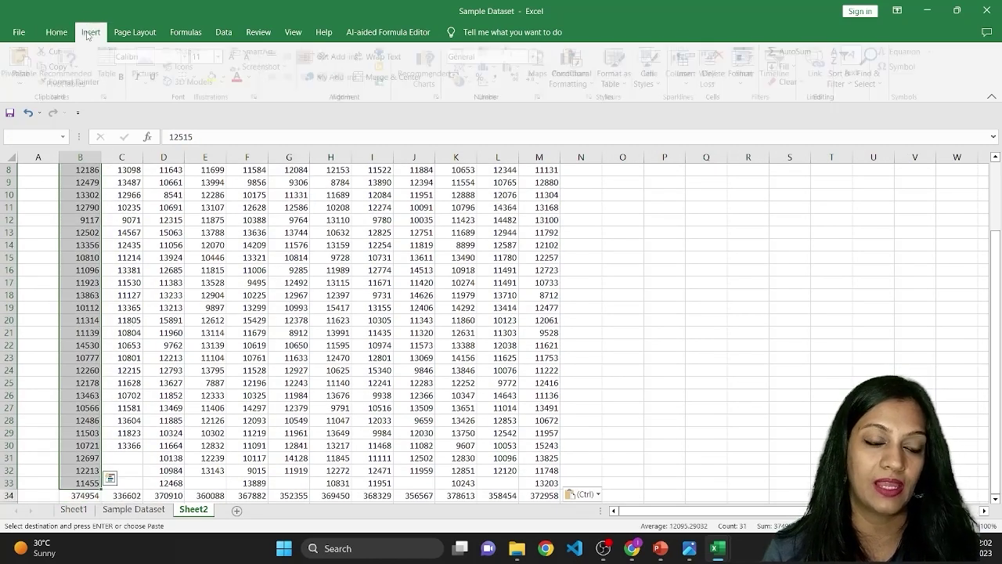
pyautogui.click(489, 81)
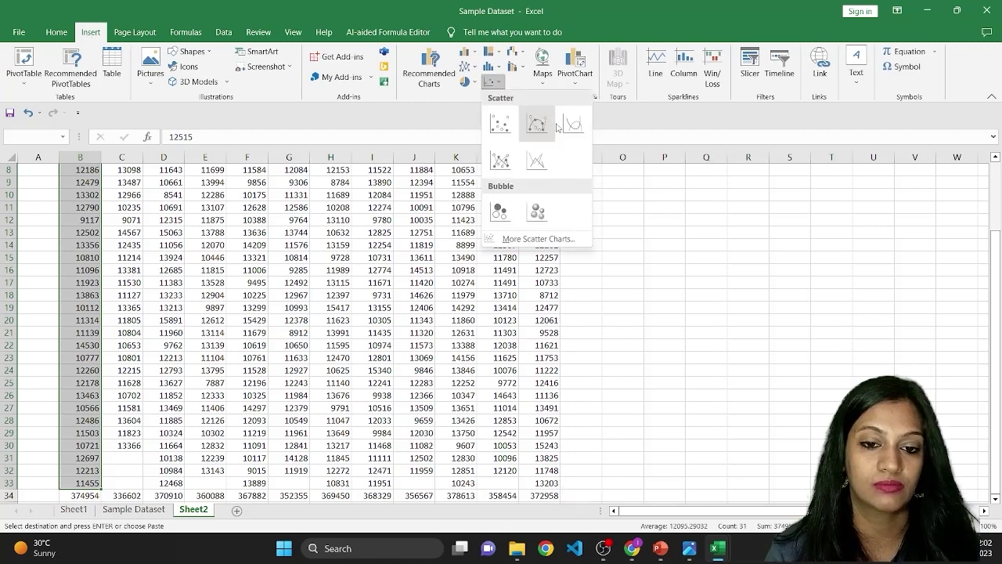
pyautogui.click(541, 169)
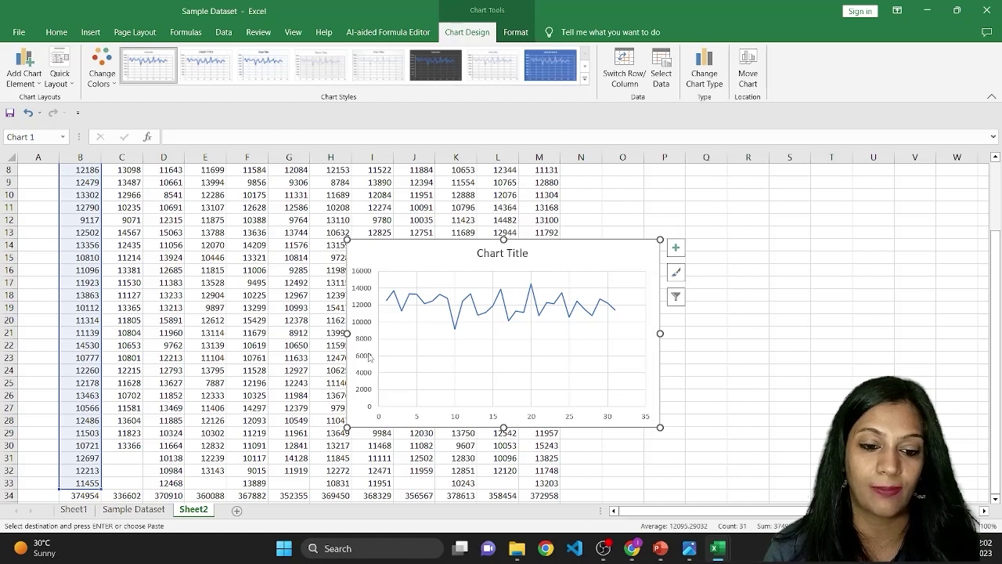
# Set the January chart's vertical axis Minimum bound to 8000 in the Format Axis pane
pyautogui.doubleClick(361, 330)
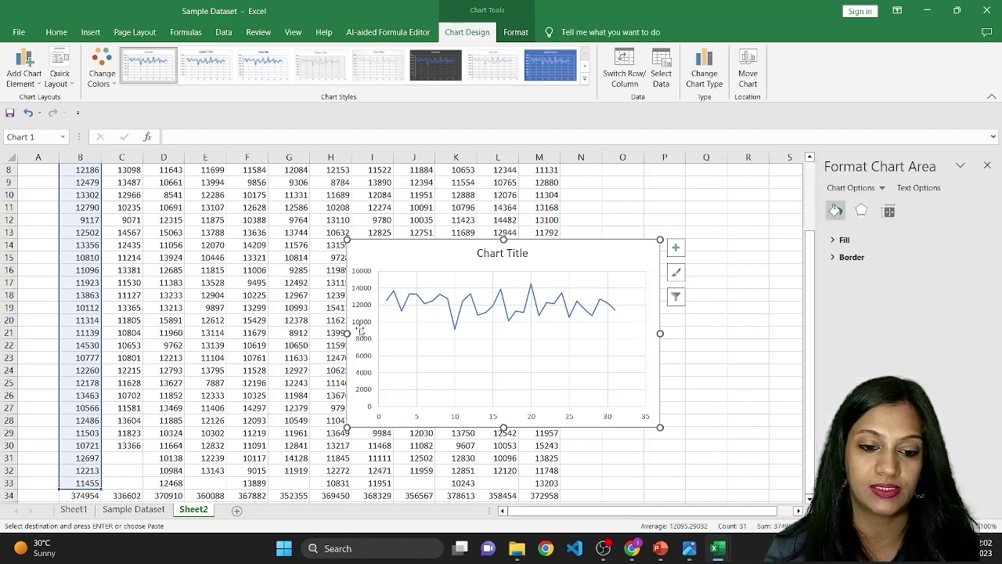
pyautogui.click(888, 211)
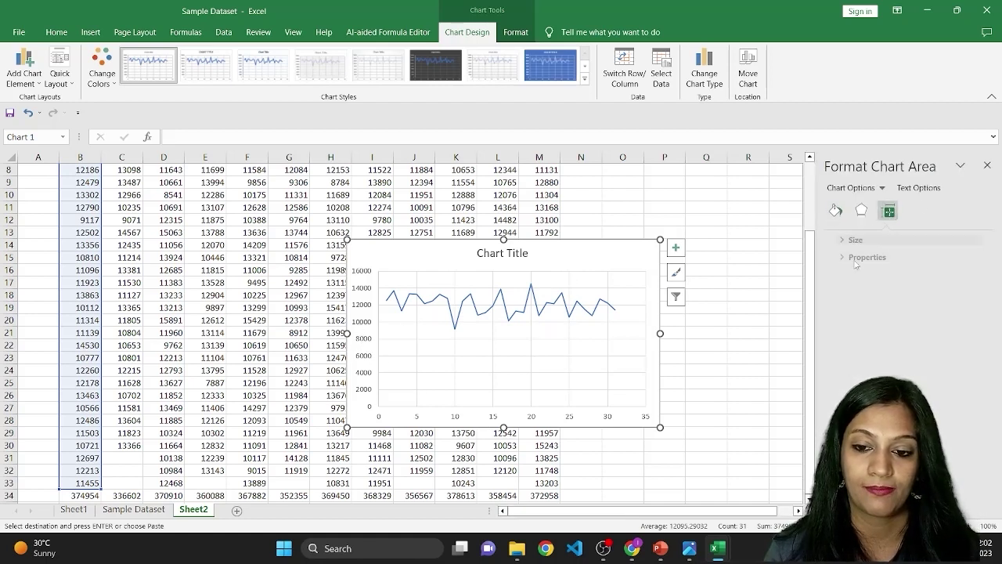
pyautogui.click(367, 330)
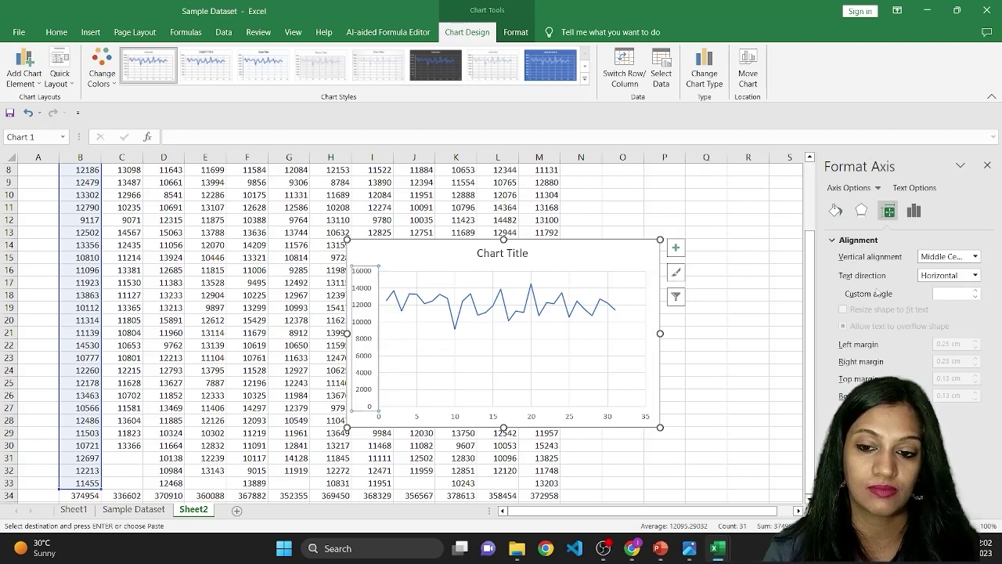
pyautogui.click(913, 211)
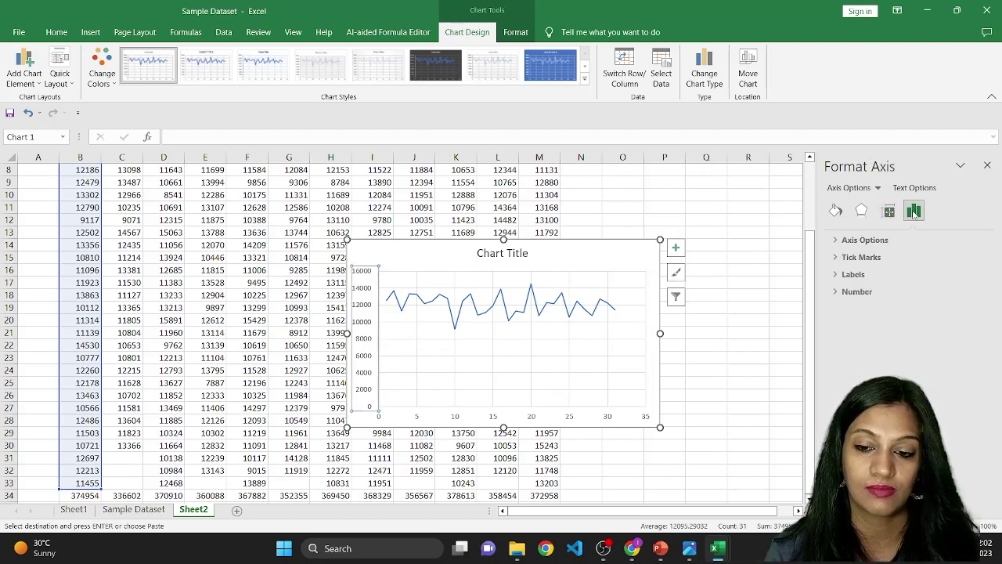
pyautogui.click(834, 241)
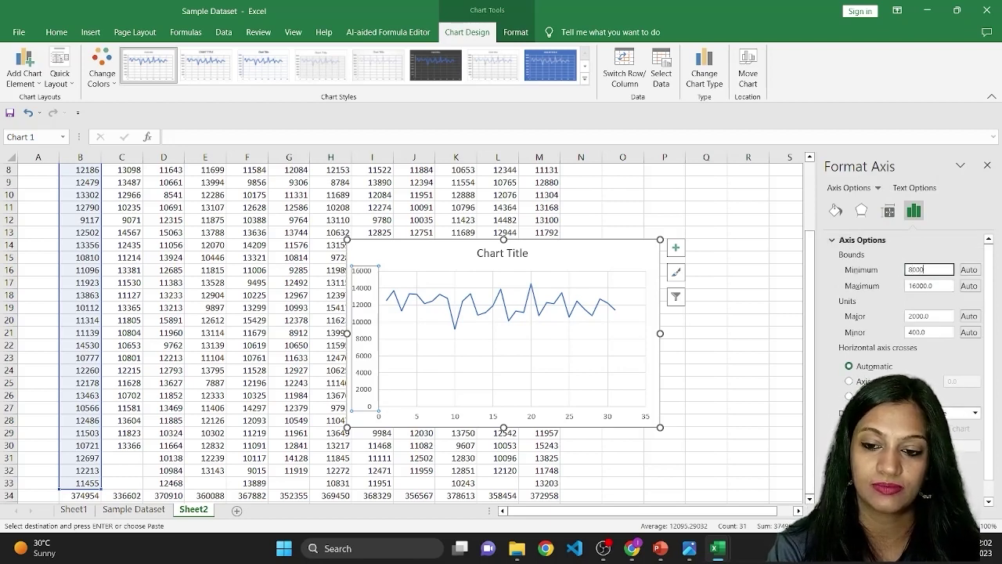
pyautogui.write('8000')
pyautogui.press('Return')
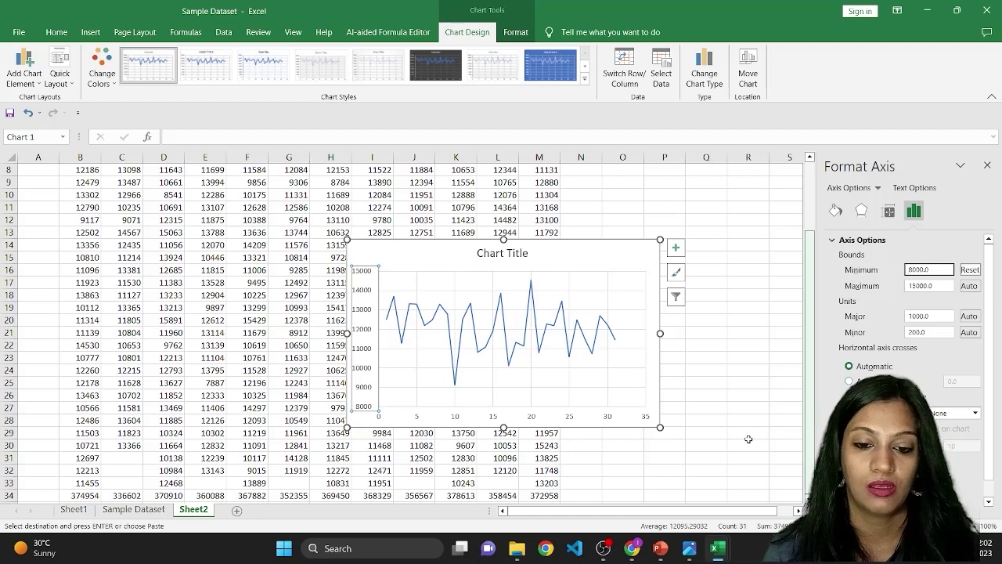
# Resize the January chart into a short, wide strip and move it right of column M
pyautogui.moveTo(662, 335); pyautogui.dragTo(709, 335)
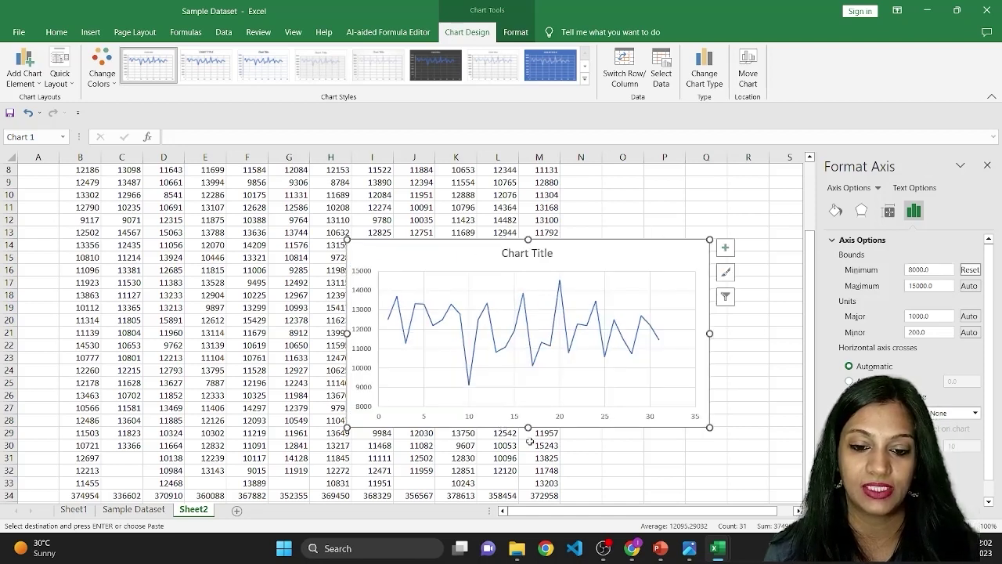
pyautogui.moveTo(528, 426); pyautogui.dragTo(550, 305)
pyautogui.moveTo(522, 262); pyautogui.dragTo(512, 233)
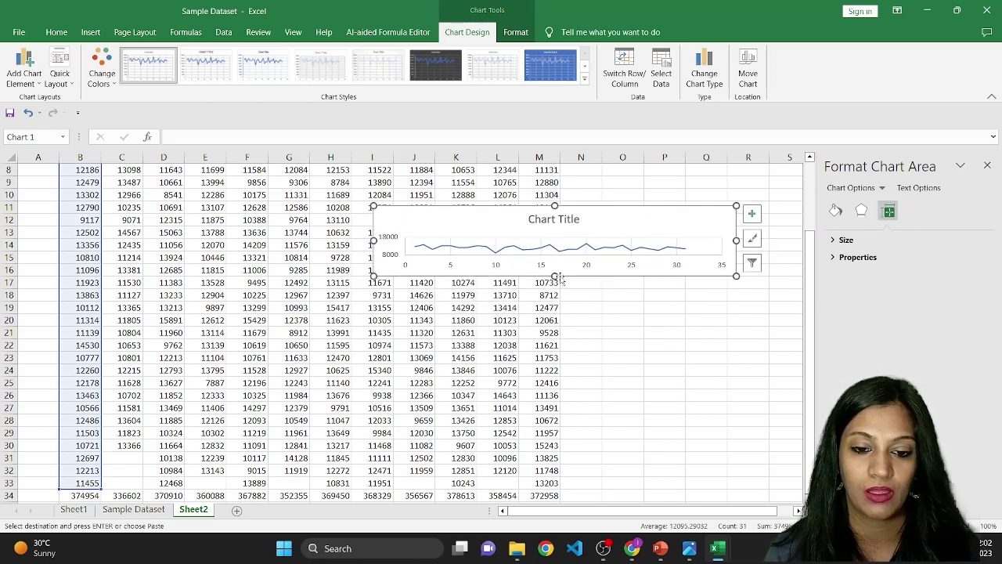
pyautogui.moveTo(554, 280); pyautogui.dragTo(554, 295)
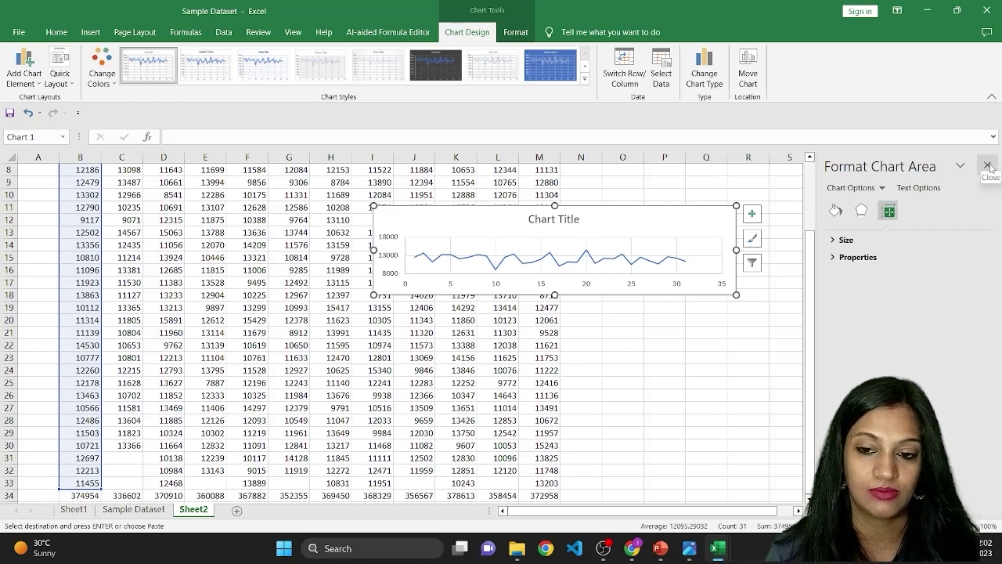
pyautogui.click(988, 165)
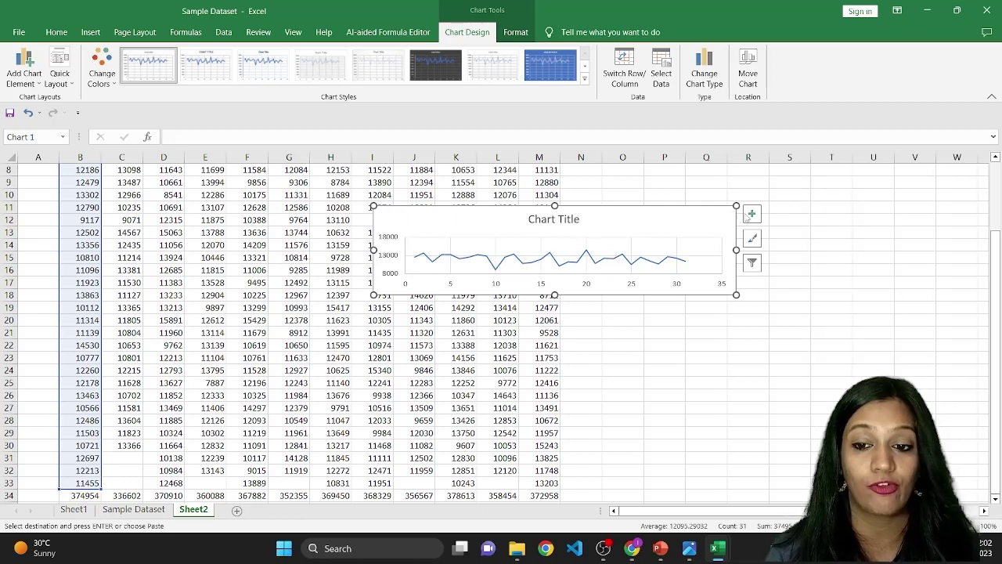
pyautogui.moveTo(625, 219); pyautogui.dragTo(824, 188)
# Deselect the chart, check the last used cell M34, and cancel the pending copy
pyautogui.click(670, 329)
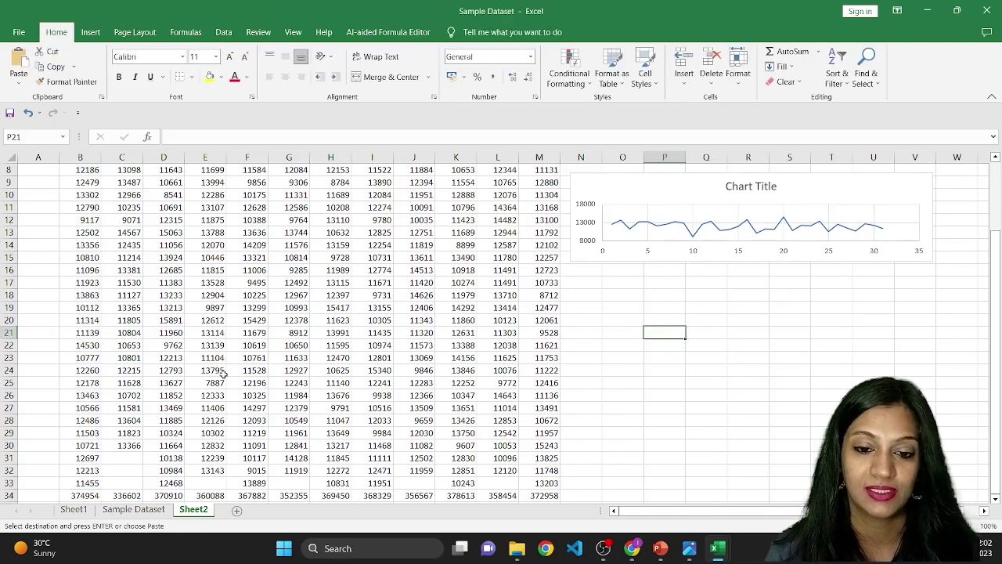
pyautogui.scroll(3, 247, 352)
pyautogui.scroll(-8, 258, 304)
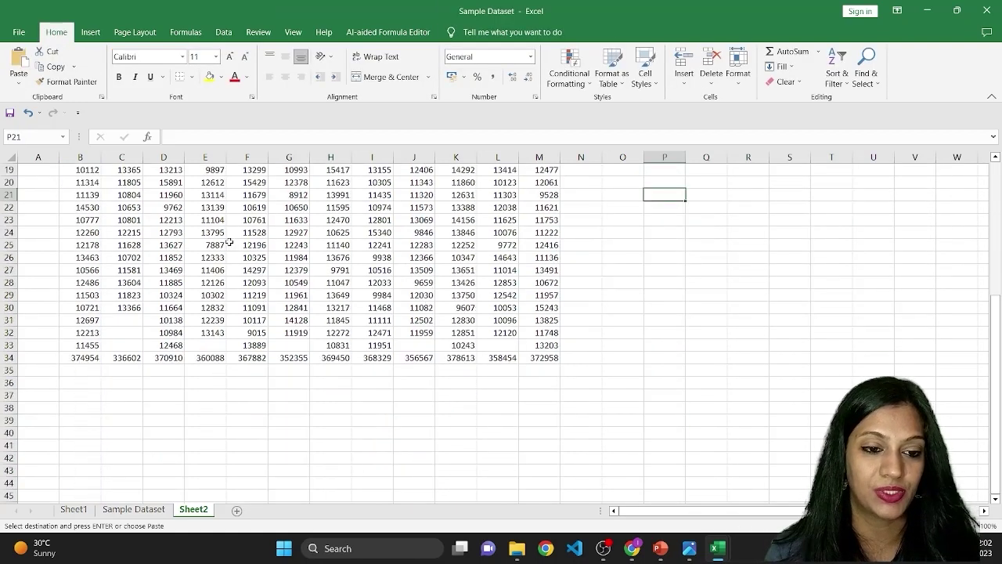
pyautogui.scroll(2, 321, 395)
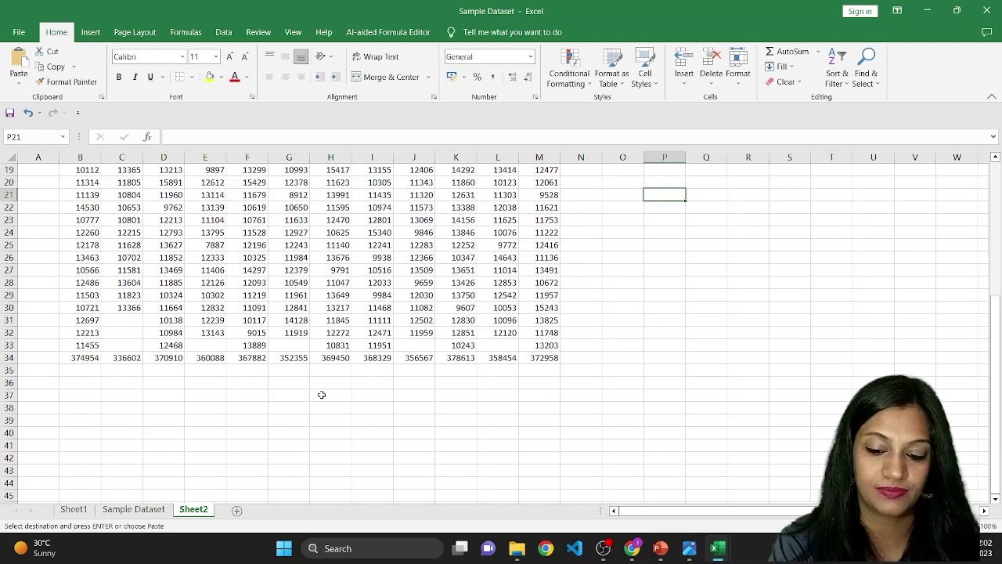
pyautogui.hotkey('ctrl', 'End')
pyautogui.press('Escape')
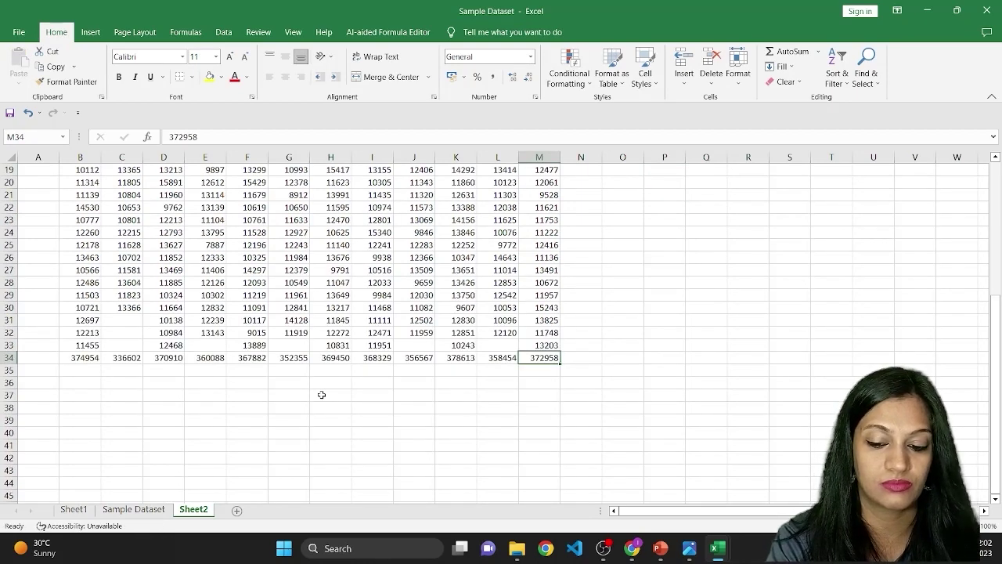
pyautogui.hotkey('ctrl', 'Home')
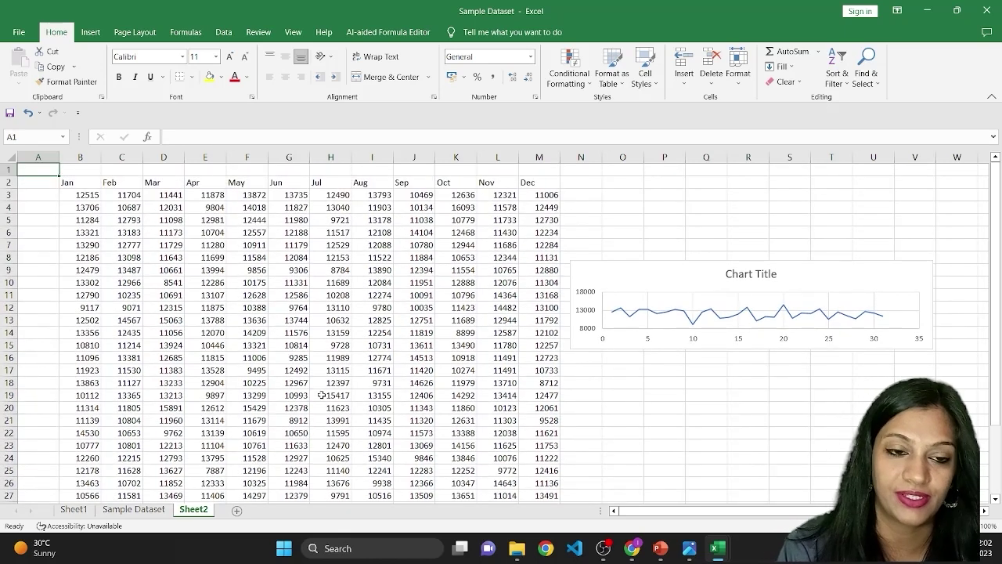
# Select the May values without the total and insert a Scatter with Straight Lines chart
pyautogui.press('Right')
pyautogui.press('Right')
pyautogui.press('Right')
pyautogui.press('Right')
pyautogui.press('Right')
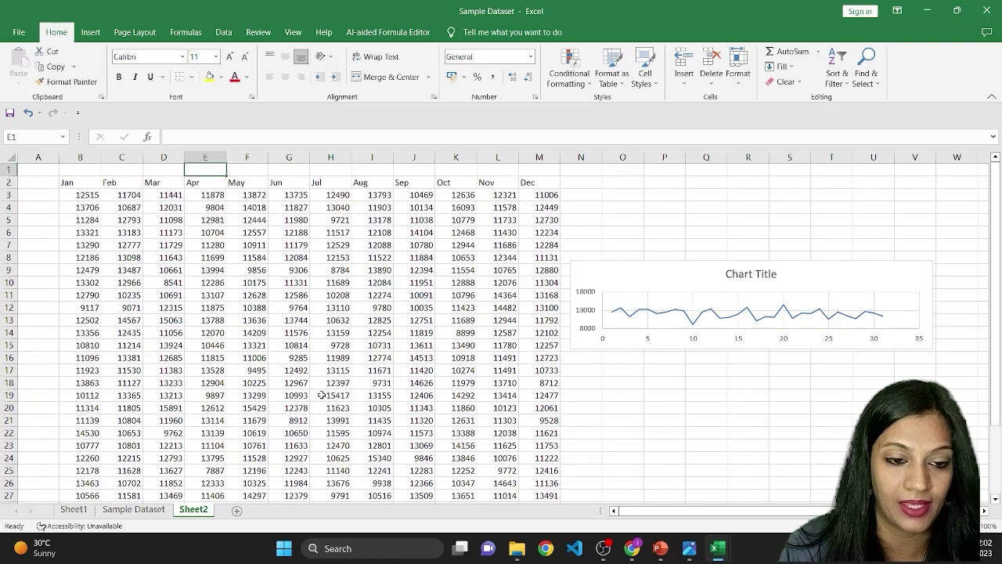
pyautogui.press('Down')
pyautogui.press('Down')
pyautogui.hotkey('ctrl', 'shift', 'Down')
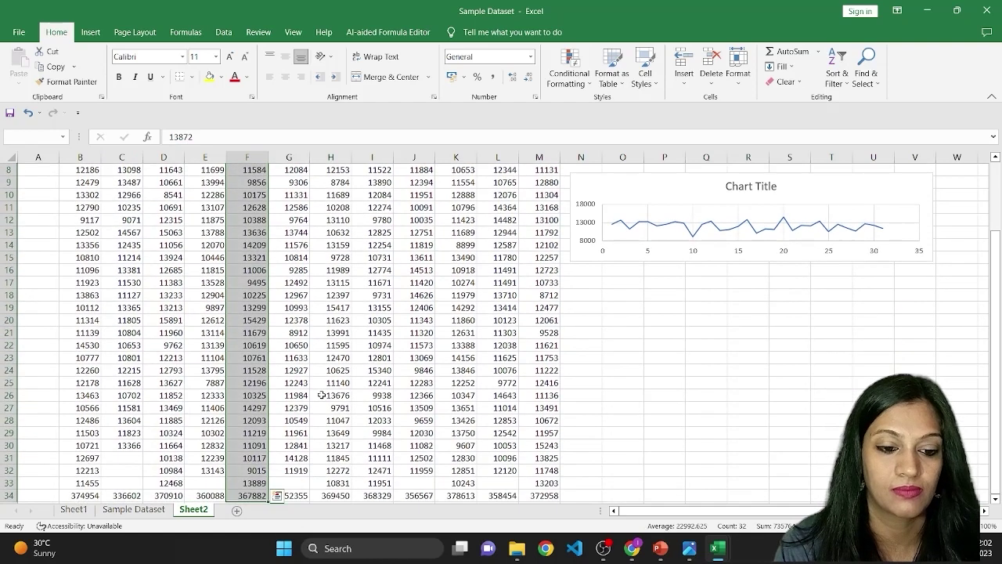
pyautogui.hotkey('shift', 'Up')
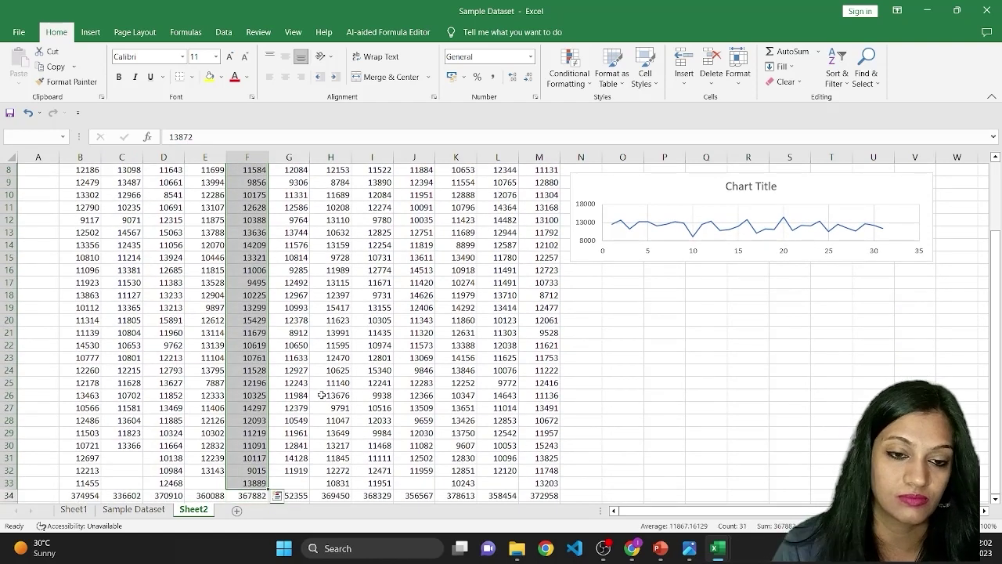
pyautogui.click(91, 32)
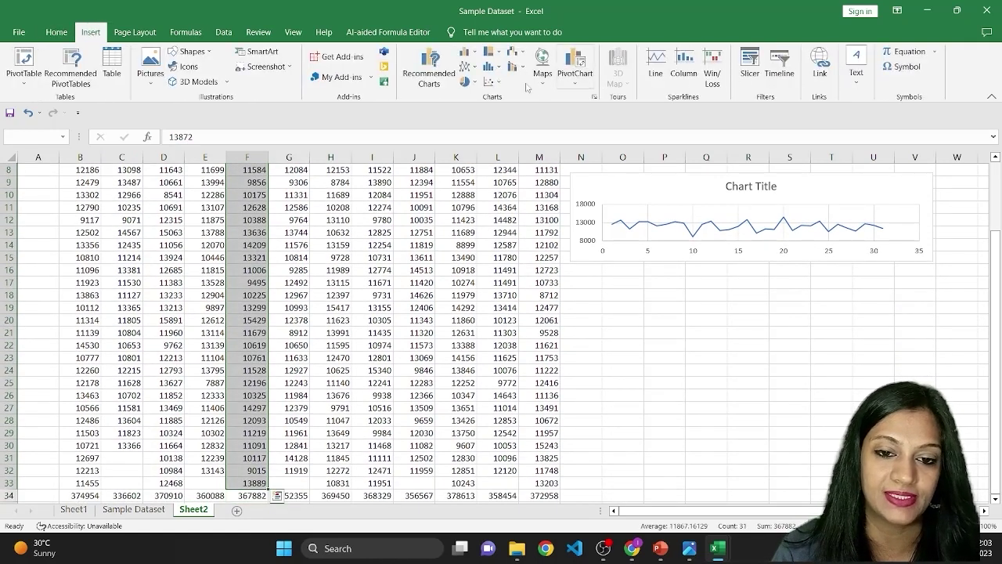
pyautogui.click(489, 82)
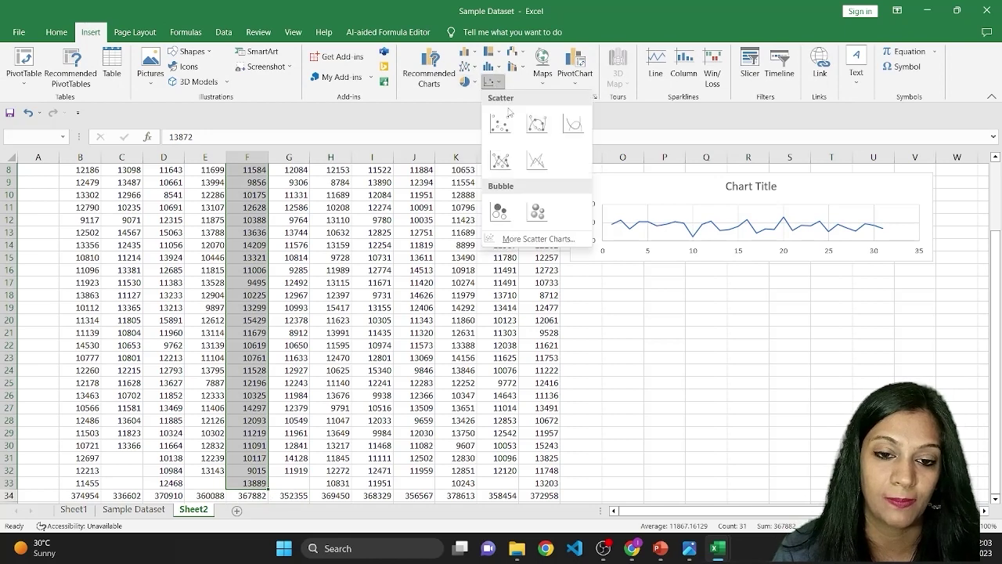
pyautogui.click(538, 162)
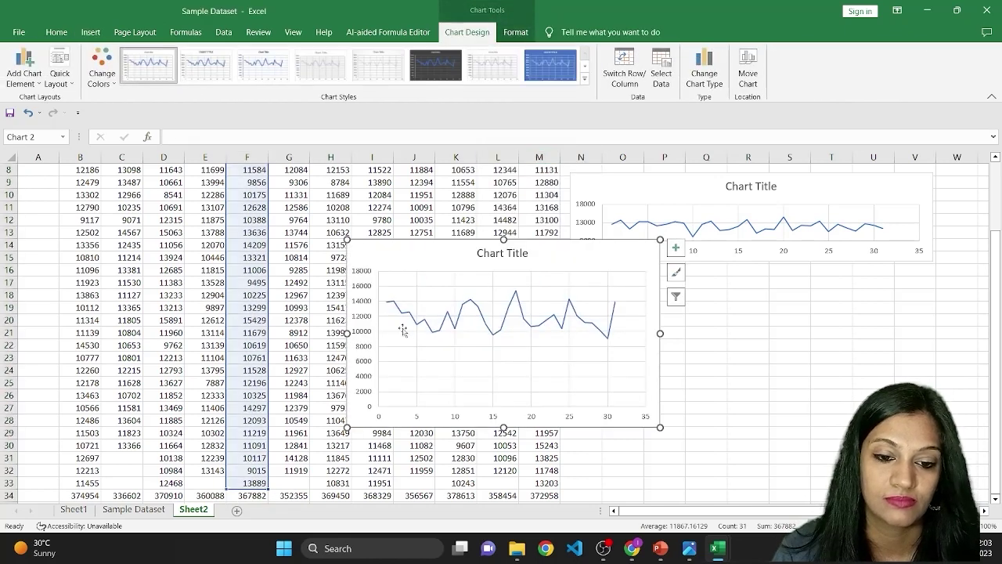
# Set the May chart's vertical axis Minimum bound to 8000
pyautogui.doubleClick(364, 338)
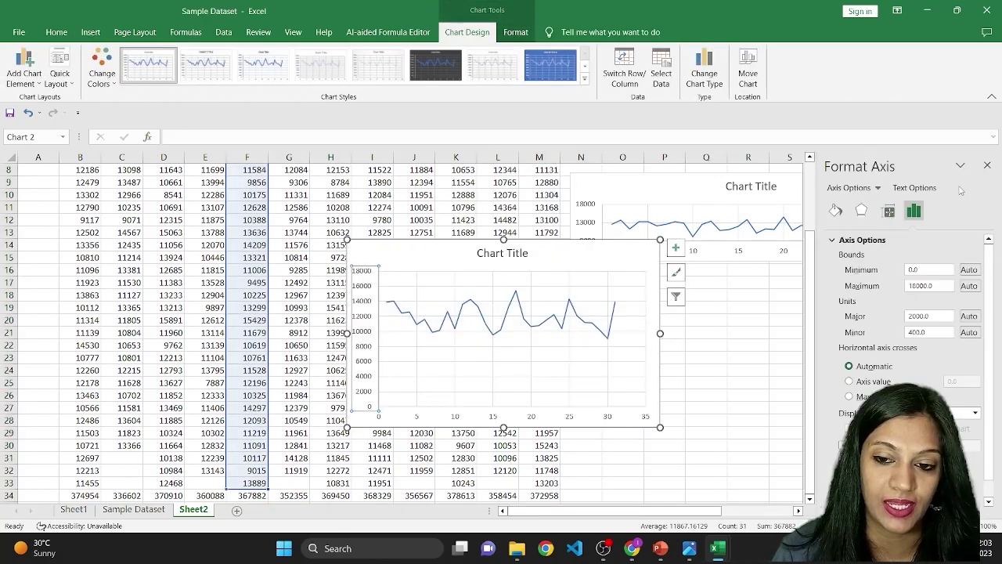
pyautogui.click(926, 269)
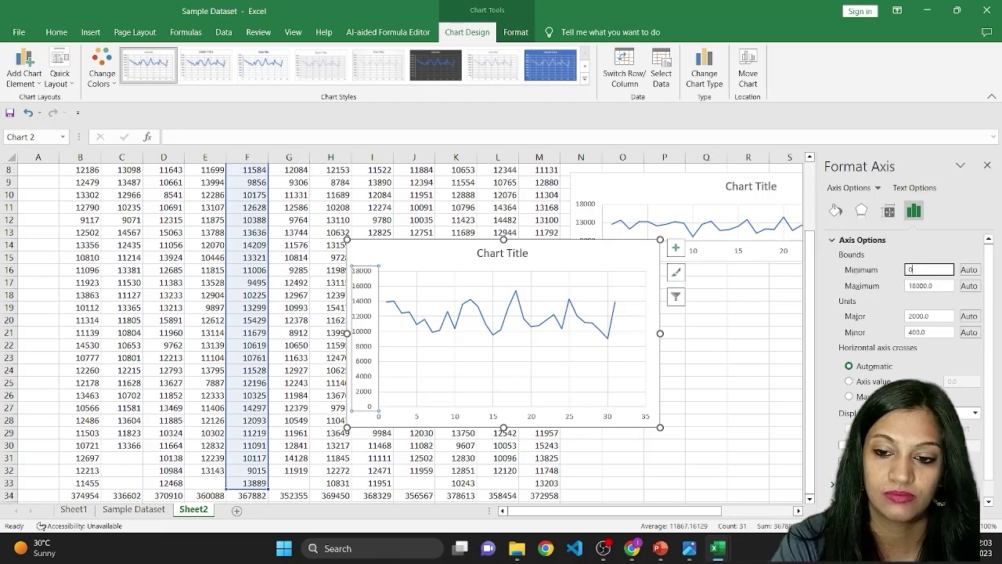
pyautogui.write('8000')
pyautogui.press('Return')
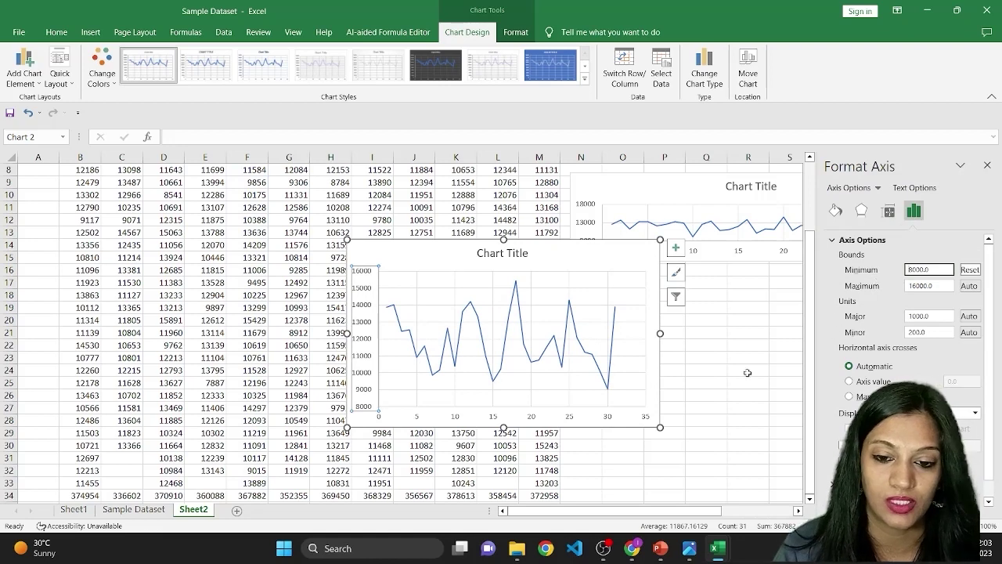
# Make the May chart wide and short, place it below the January chart, and heighten that slightly
pyautogui.moveTo(660, 333); pyautogui.dragTo(778, 334)
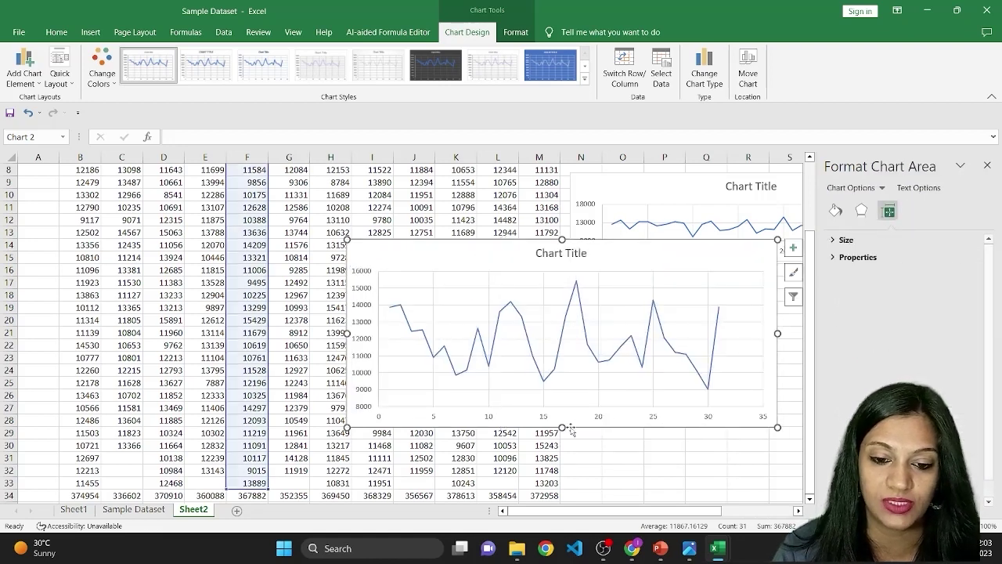
pyautogui.moveTo(561, 426); pyautogui.dragTo(561, 367)
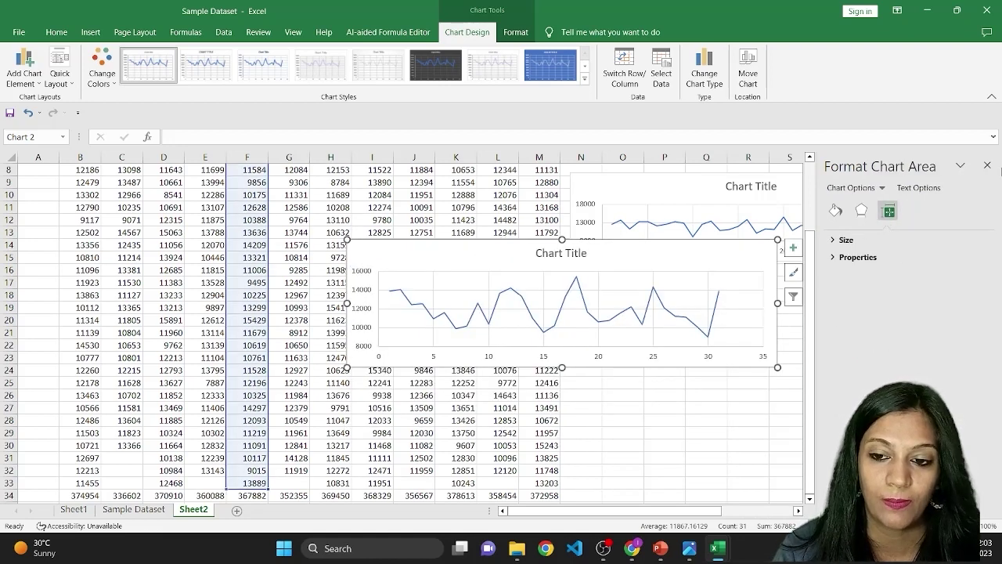
pyautogui.click(987, 165)
pyautogui.moveTo(603, 261); pyautogui.dragTo(829, 306)
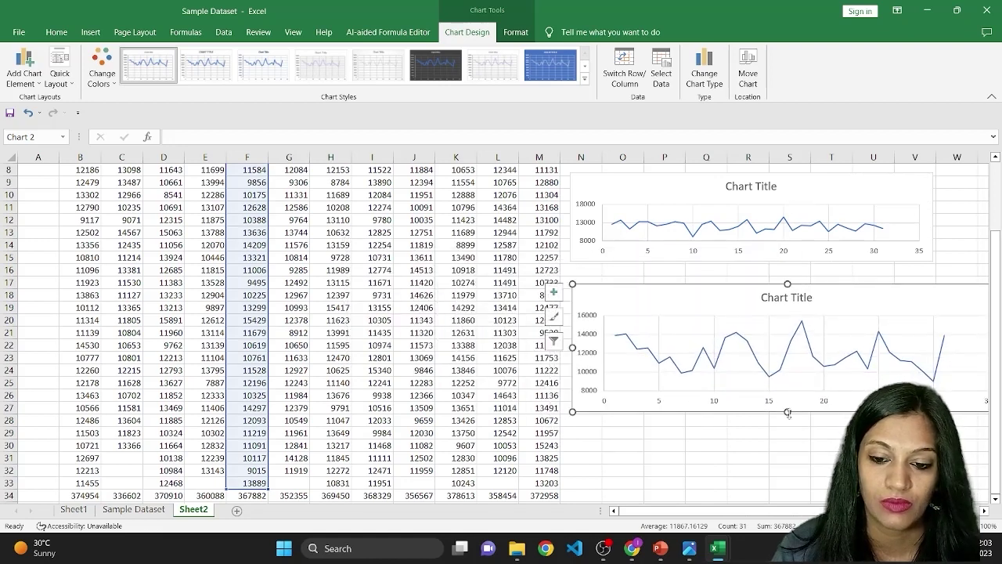
pyautogui.click(745, 247)
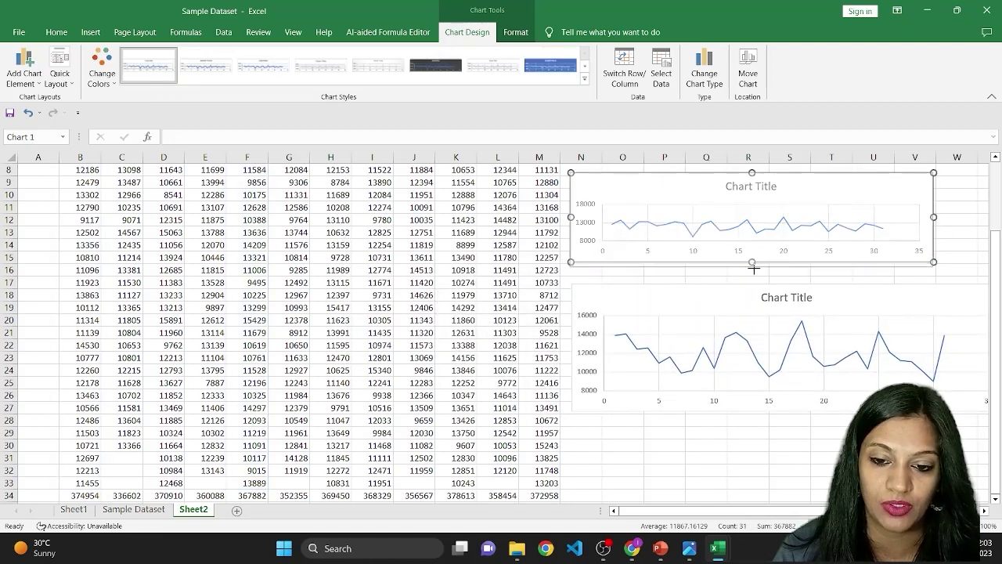
pyautogui.moveTo(753, 268); pyautogui.dragTo(754, 277)
# Select the November values in L3:L32 and insert a Scatter with Straight Lines chart
pyautogui.click(743, 444)
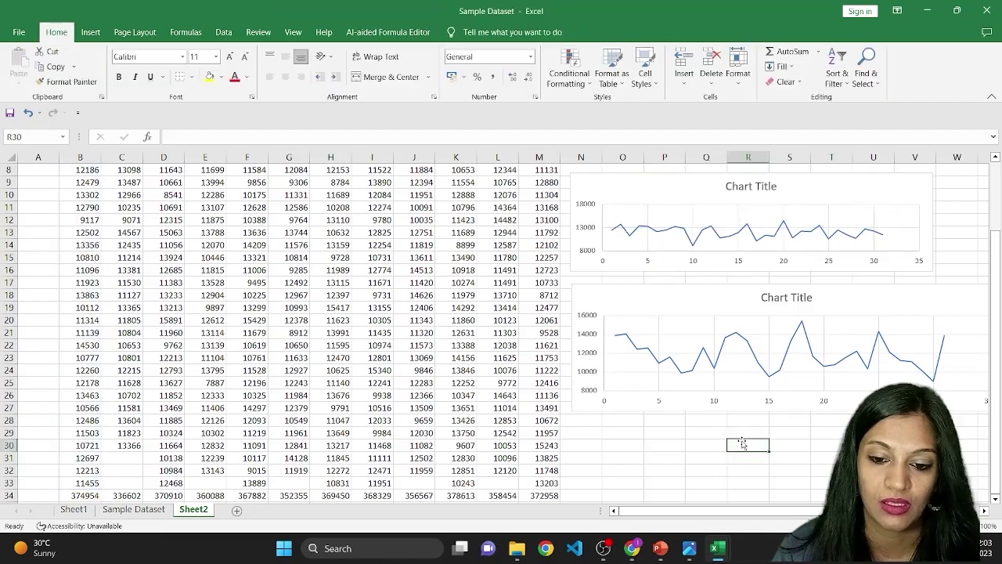
pyautogui.click(600, 436)
pyautogui.scroll(2, 474, 301)
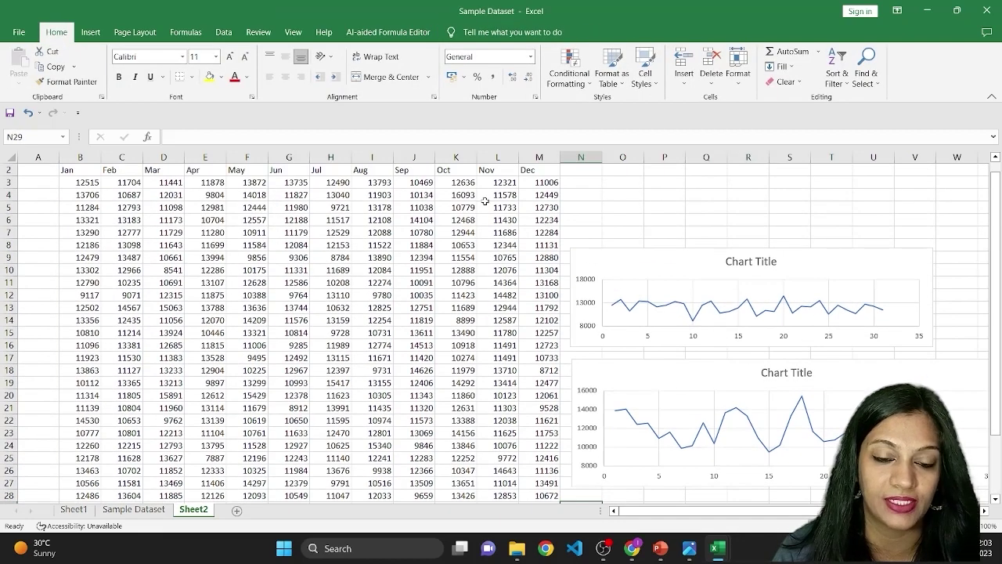
pyautogui.click(498, 181)
pyautogui.hotkey('shift', 'Down')
pyautogui.hotkey('shift', 'Down')
pyautogui.hotkey('shift', 'Down')
pyautogui.hotkey('shift', 'Down')
pyautogui.hotkey('shift', 'Down')
pyautogui.hotkey('shift', 'Down')
pyautogui.hotkey('shift', 'Down')
pyautogui.hotkey('shift', 'Down')
pyautogui.hotkey('shift', 'Down')
pyautogui.hotkey('shift', 'Down')
pyautogui.hotkey('shift', 'Down')
pyautogui.hotkey('shift', 'Down')
pyautogui.hotkey('shift', 'Down')
pyautogui.hotkey('shift', 'Down')
pyautogui.hotkey('shift', 'Down')
pyautogui.hotkey('shift', 'Down')
pyautogui.hotkey('shift', 'Down')
pyautogui.hotkey('shift', 'Down')
pyautogui.hotkey('shift', 'Down')
pyautogui.hotkey('shift', 'Down')
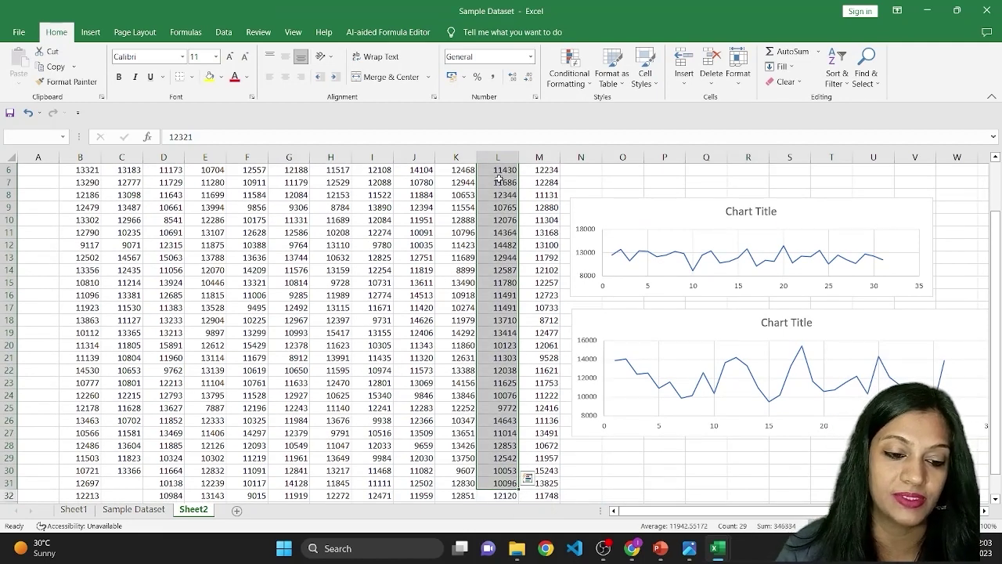
pyautogui.hotkey('shift', 'Down')
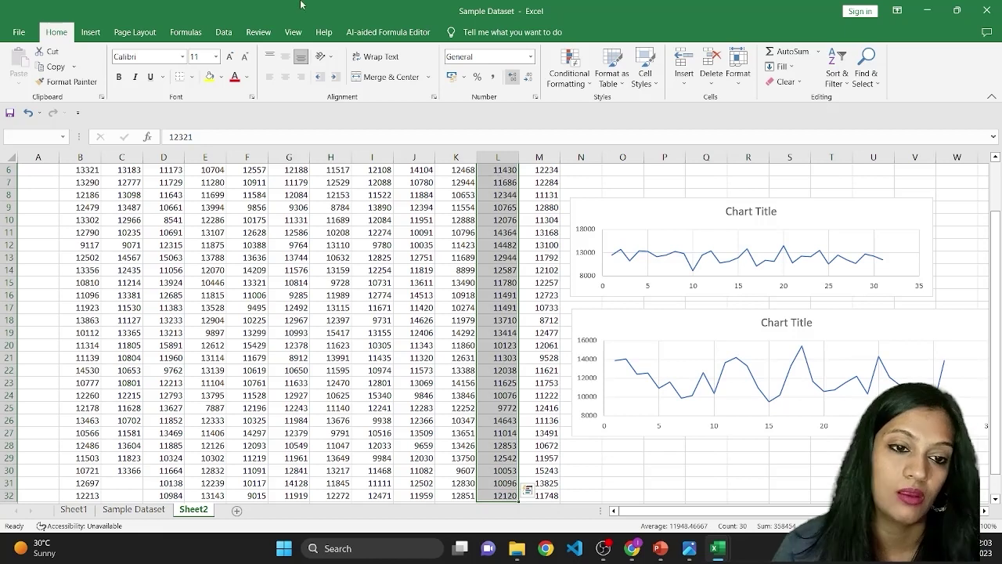
pyautogui.click(90, 33)
pyautogui.click(489, 84)
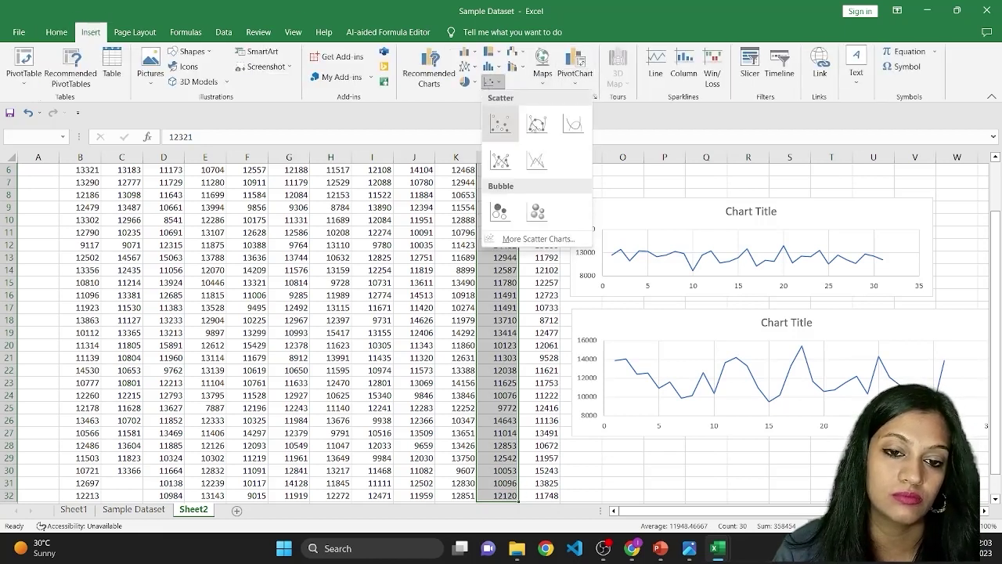
pyautogui.click(540, 154)
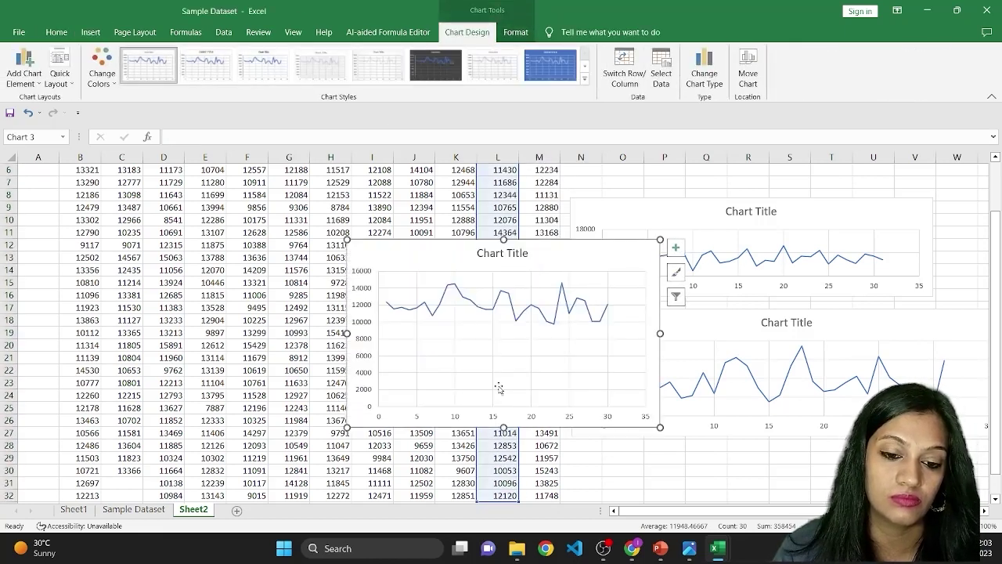
# Set the November chart's vertical axis Minimum bound to 8000
pyautogui.doubleClick(365, 358)
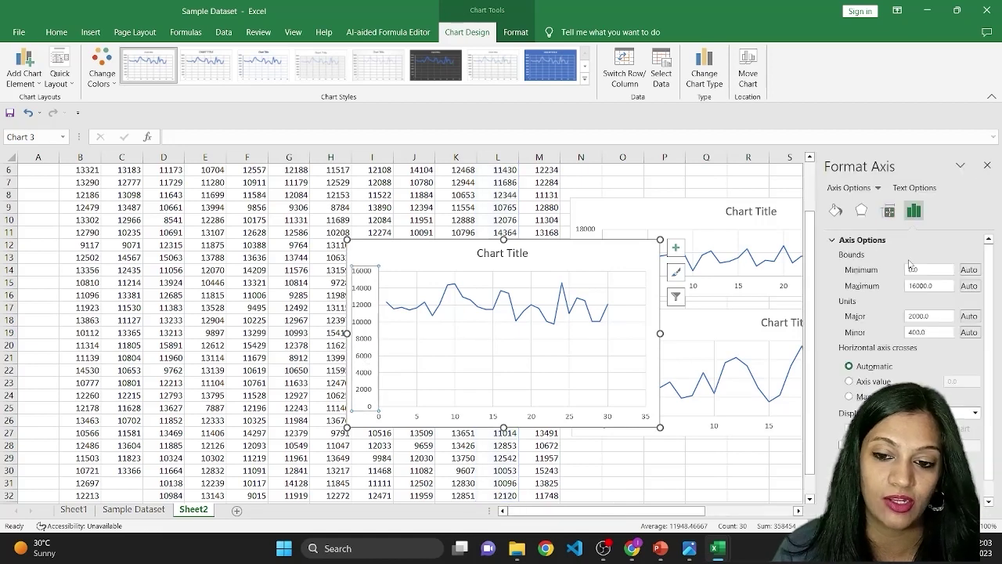
pyautogui.click(923, 269)
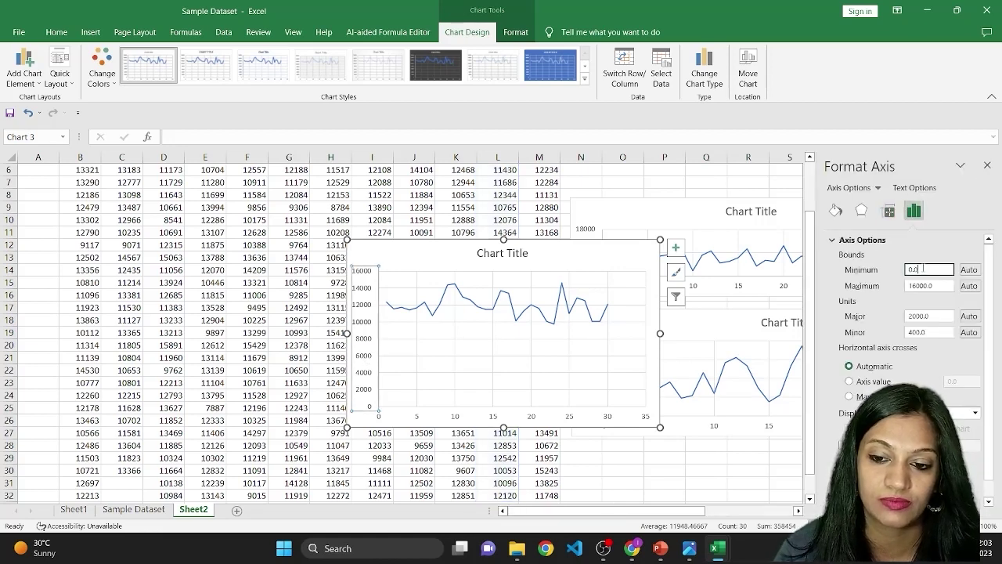
pyautogui.write('800')
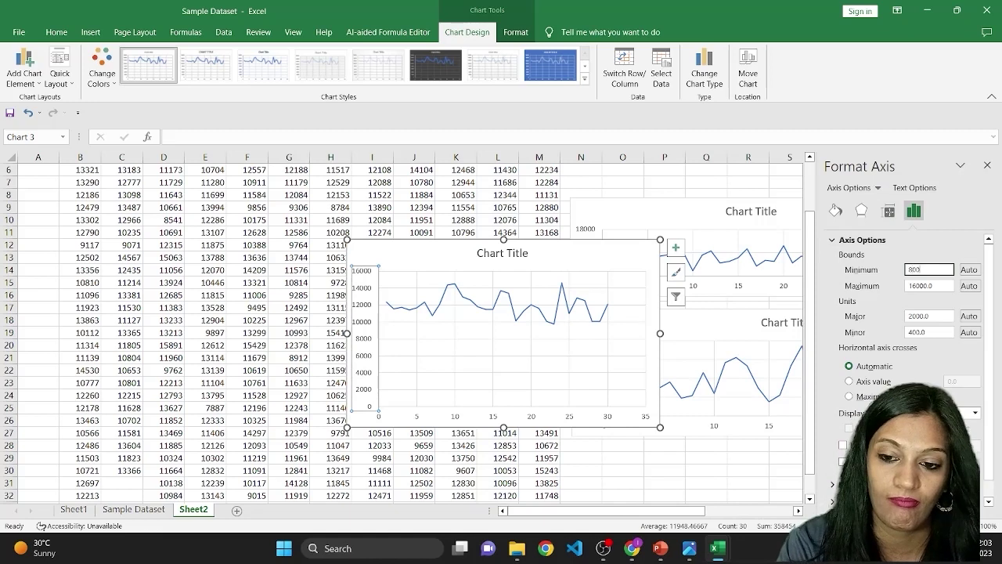
pyautogui.write('0')
pyautogui.press('Return')
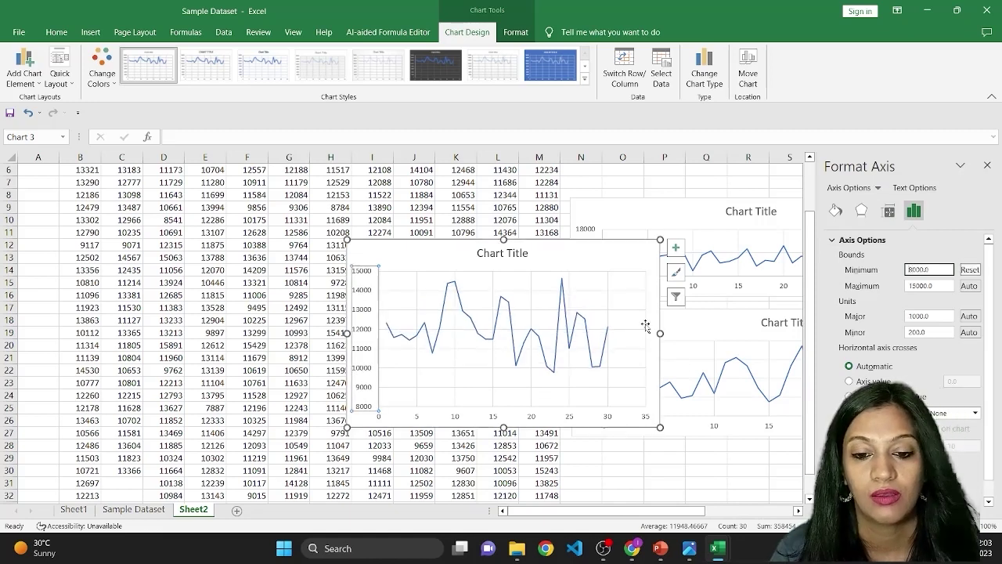
# Widen the November chart and stack it beneath the May chart on the right
pyautogui.moveTo(660, 333); pyautogui.dragTo(744, 333)
pyautogui.click(988, 166)
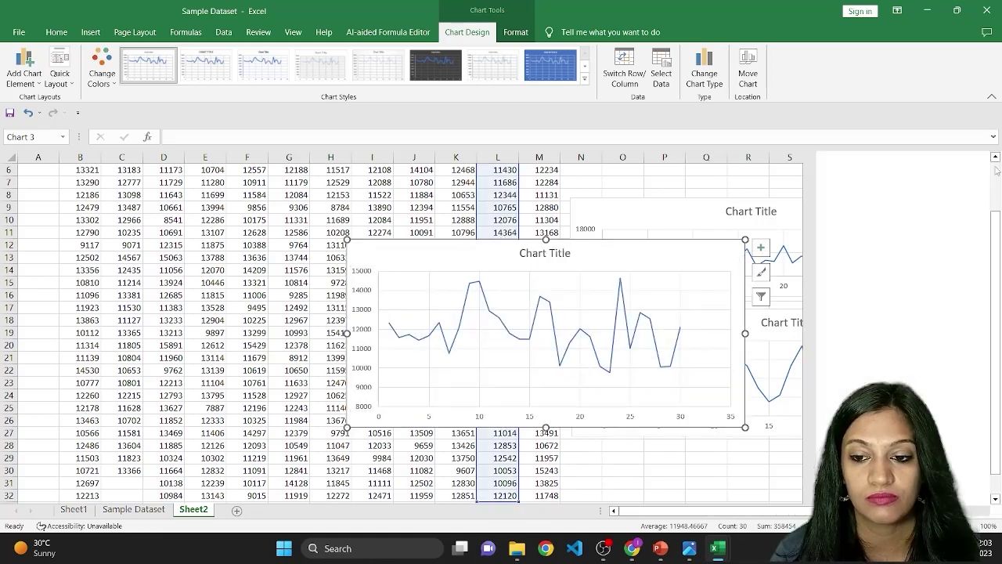
pyautogui.moveTo(502, 255); pyautogui.dragTo(280, 248)
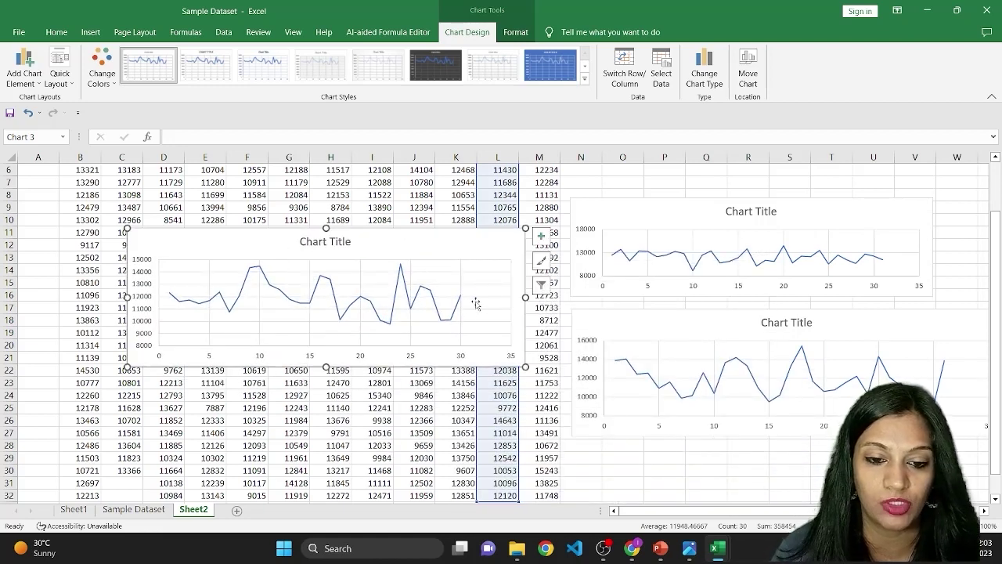
pyautogui.moveTo(525, 298); pyautogui.dragTo(546, 297)
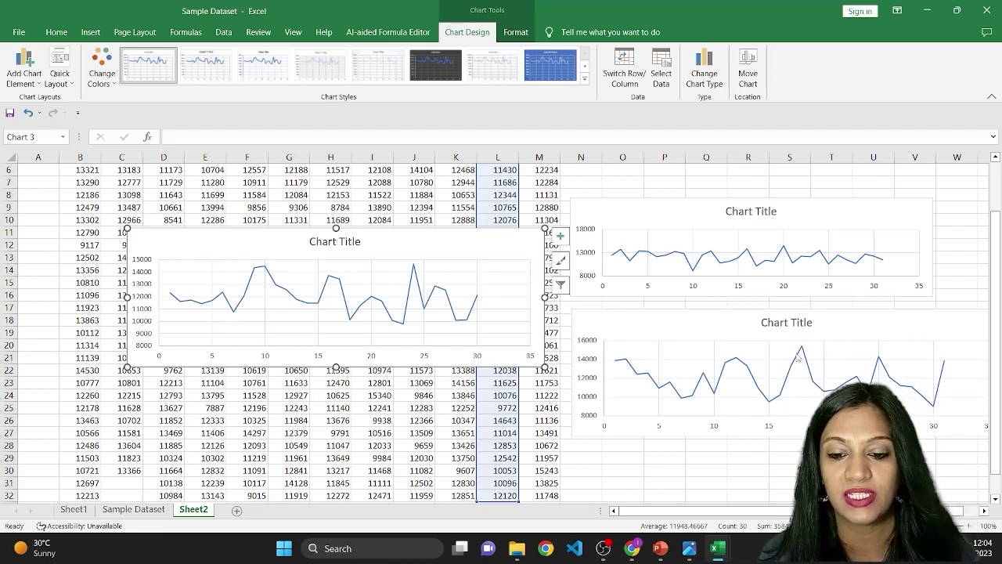
pyautogui.moveTo(797, 353)
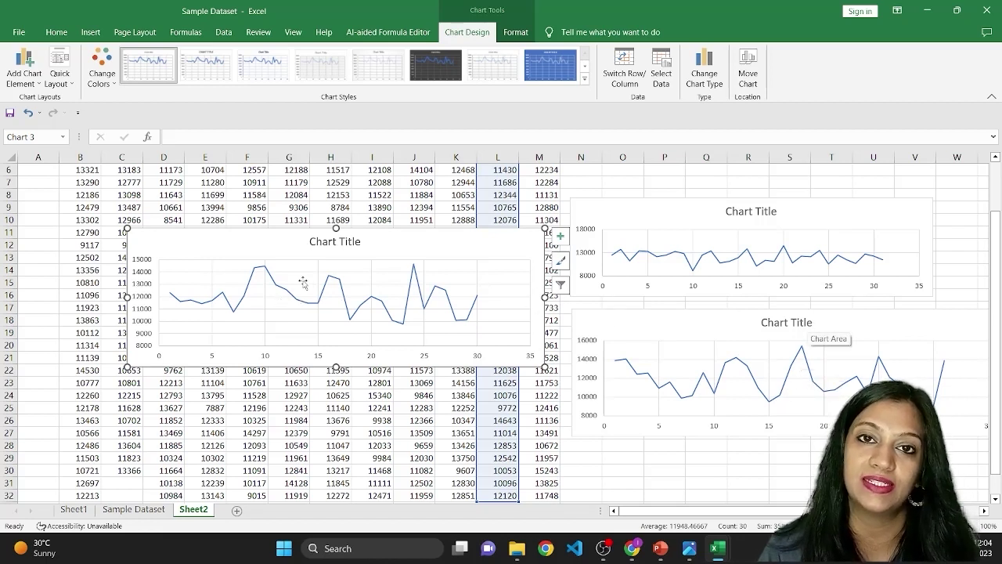
pyautogui.moveTo(271, 253); pyautogui.dragTo(725, 470)
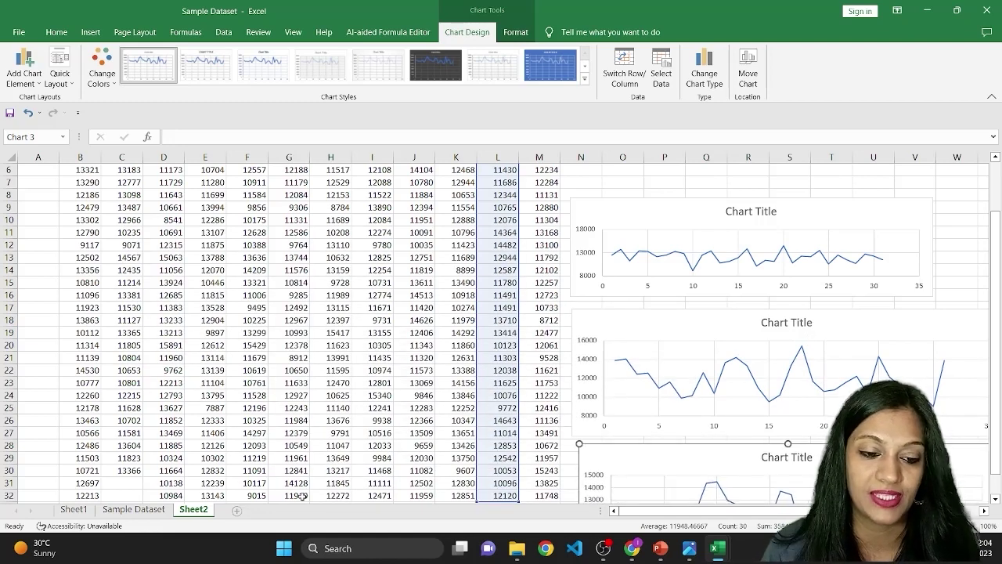
pyautogui.click(329, 422)
# Filter the Sheet1 calls-offered pivot by year to show only 2020
pyautogui.hotkey('ctrl', 'a')
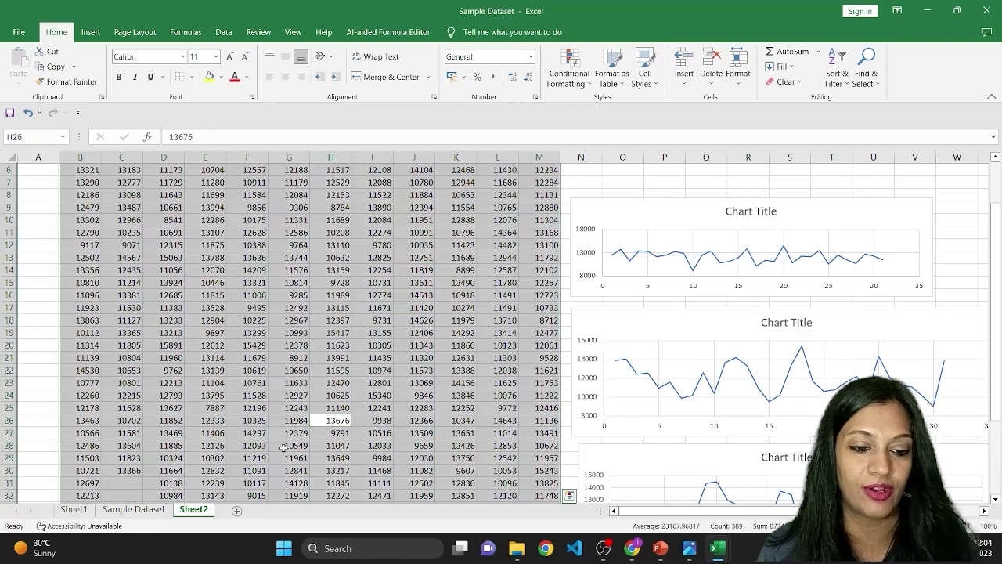
pyautogui.click(73, 509)
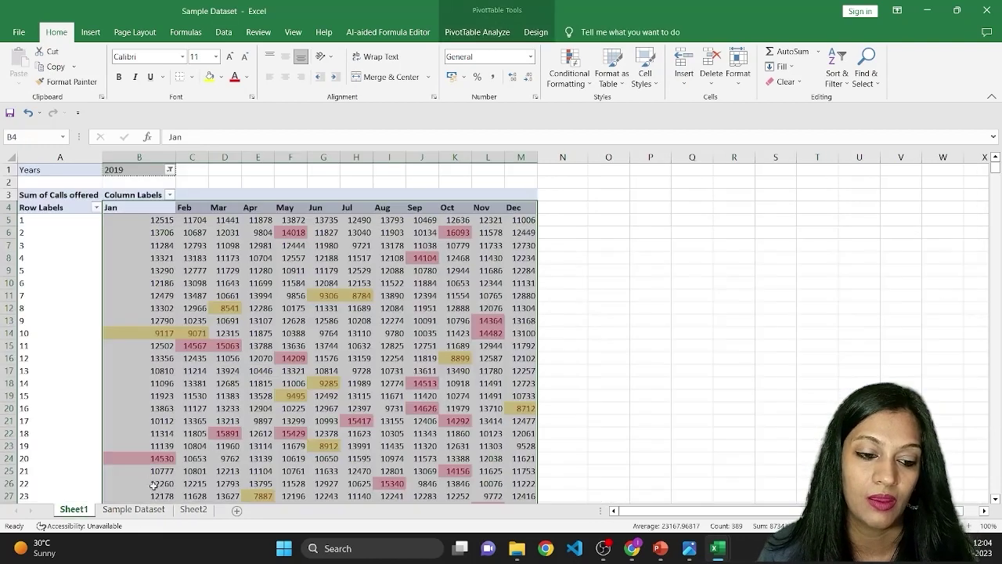
pyautogui.click(169, 169)
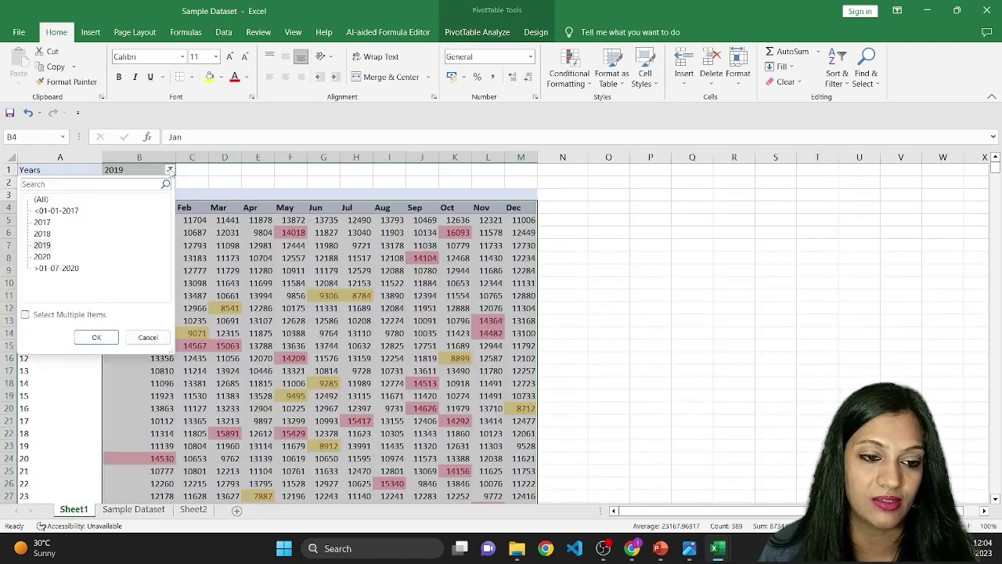
pyautogui.click(43, 256)
pyautogui.click(97, 336)
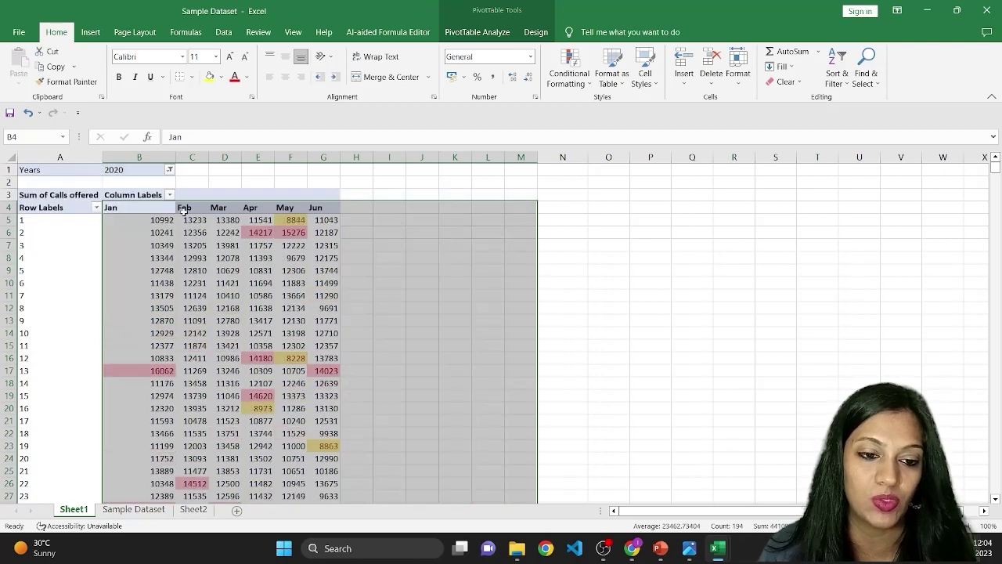
# Select the 2020 pivot's January–April call counts for days 1–4 to check them
pyautogui.moveTo(153, 221); pyautogui.dragTo(164, 465)
pyautogui.moveTo(156, 257); pyautogui.dragTo(159, 505)
pyautogui.moveTo(195, 208); pyautogui.dragTo(192, 496)
pyautogui.moveTo(227, 233); pyautogui.dragTo(232, 486)
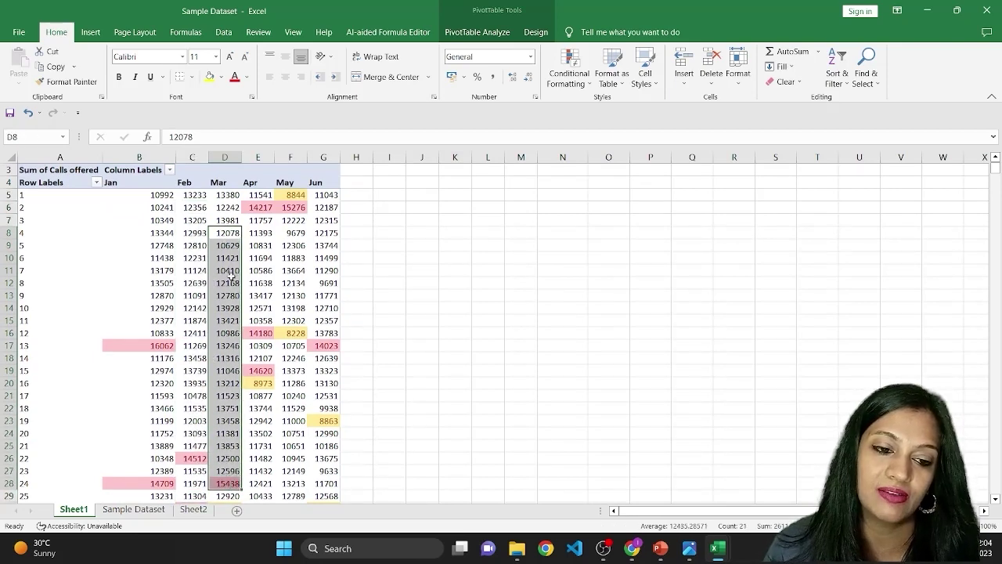
pyautogui.scroll(-2, 231, 278)
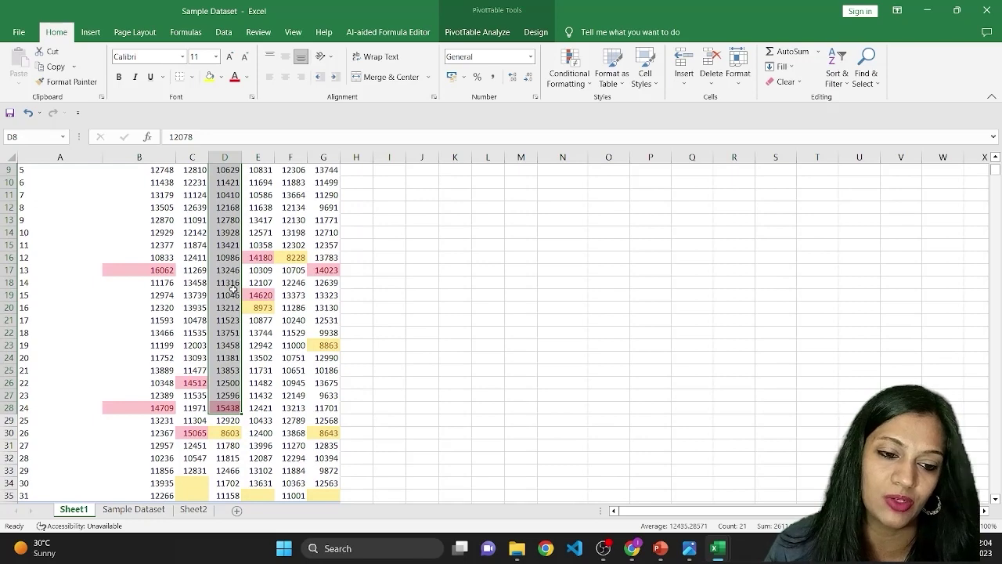
pyautogui.scroll(3, 233, 289)
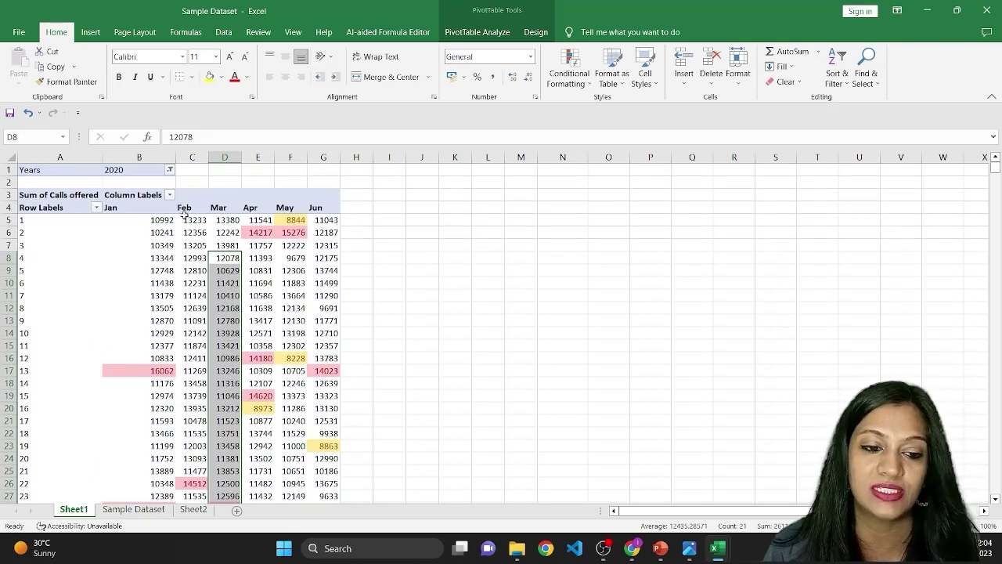
pyautogui.moveTo(152, 218); pyautogui.dragTo(277, 489)
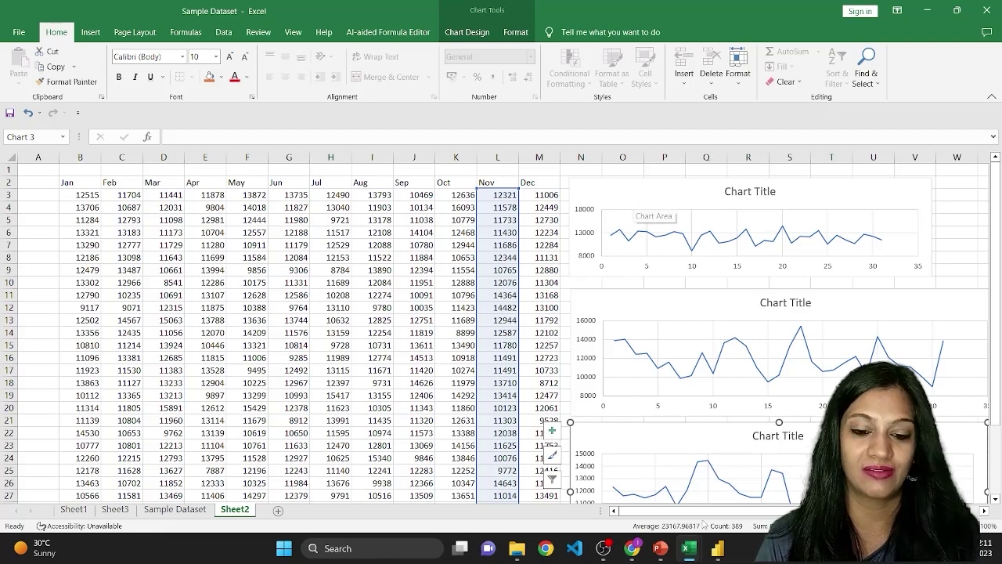
# Switch from Excel to the Power BI Call Flow Trend dashboard, currently showing May 2019
pyautogui.click(718, 548)
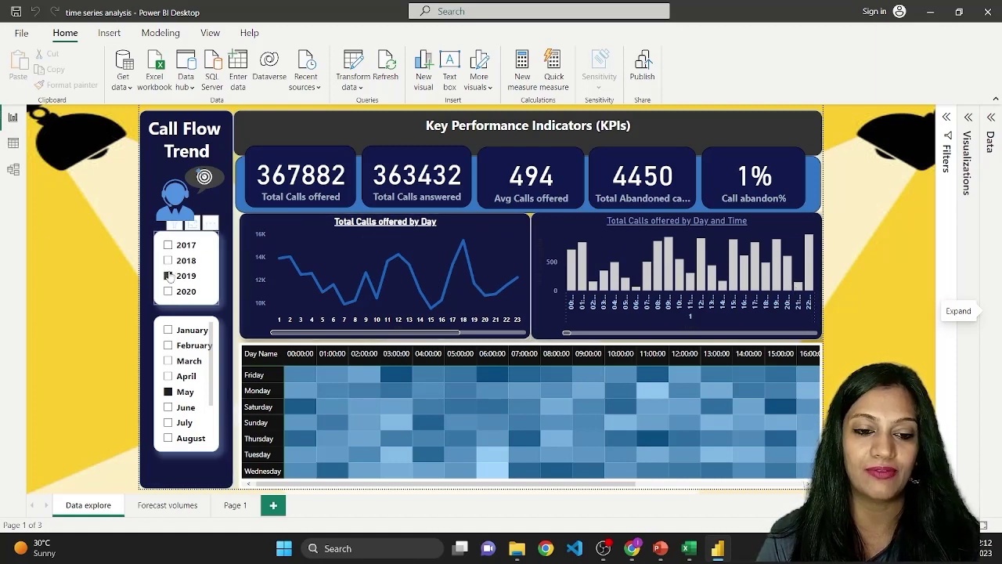
# Set the month slicer to February and cross-filter the dashboard to day 10
pyautogui.click(168, 346)
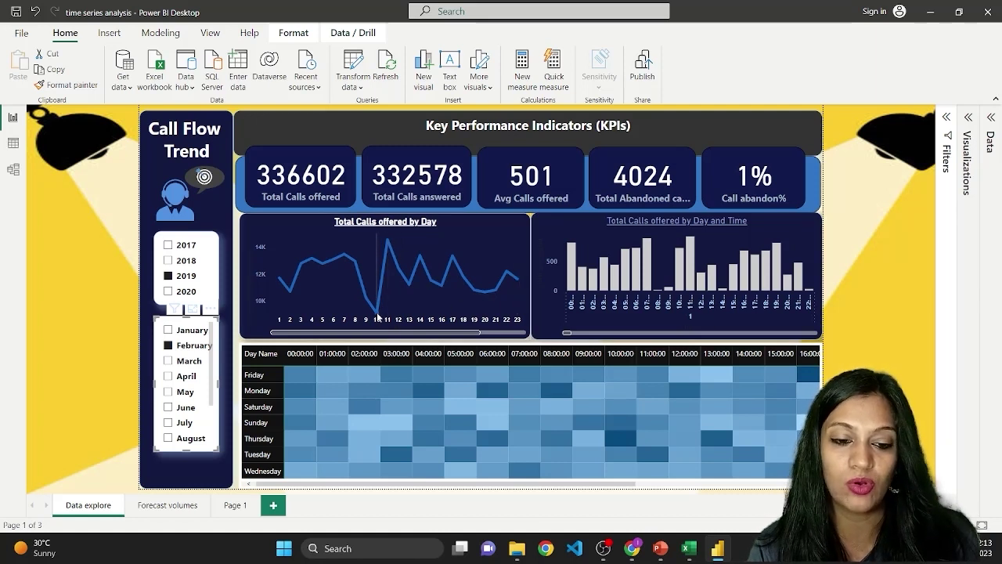
pyautogui.moveTo(377, 316)
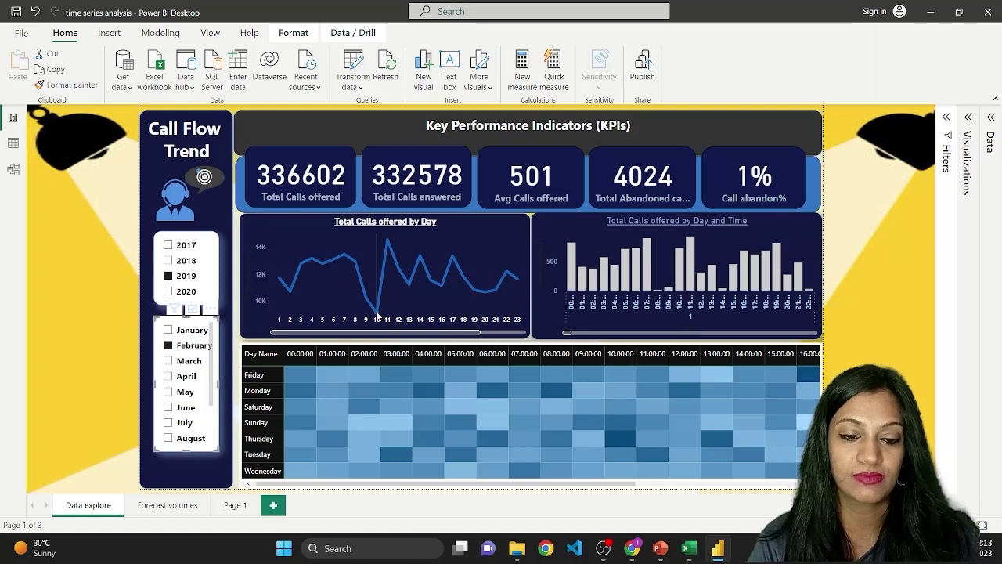
pyautogui.click(377, 316)
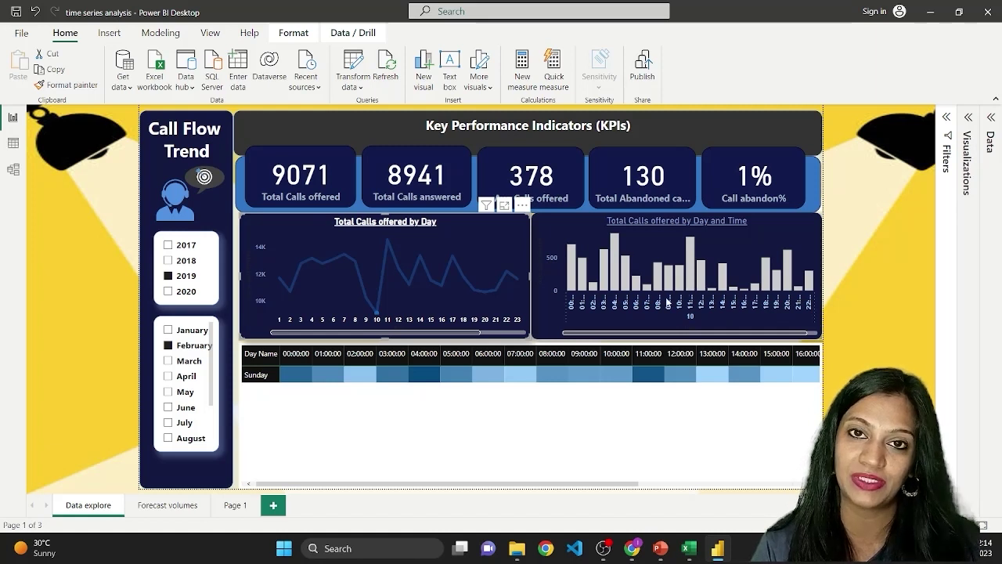
# Compare day 11 by cross-filtering to it, then clear the day filter to show all February days
pyautogui.click(387, 246)
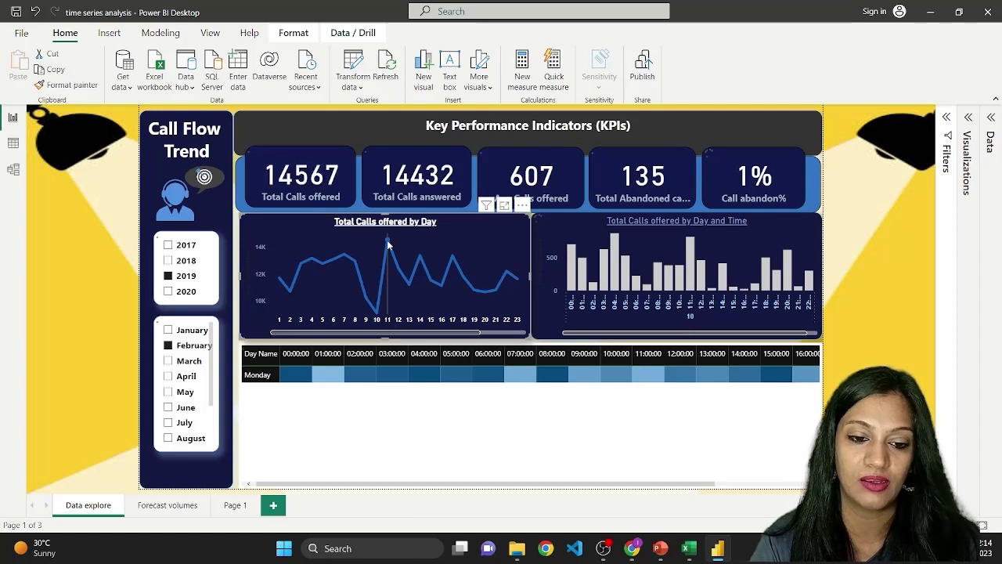
pyautogui.click(387, 246)
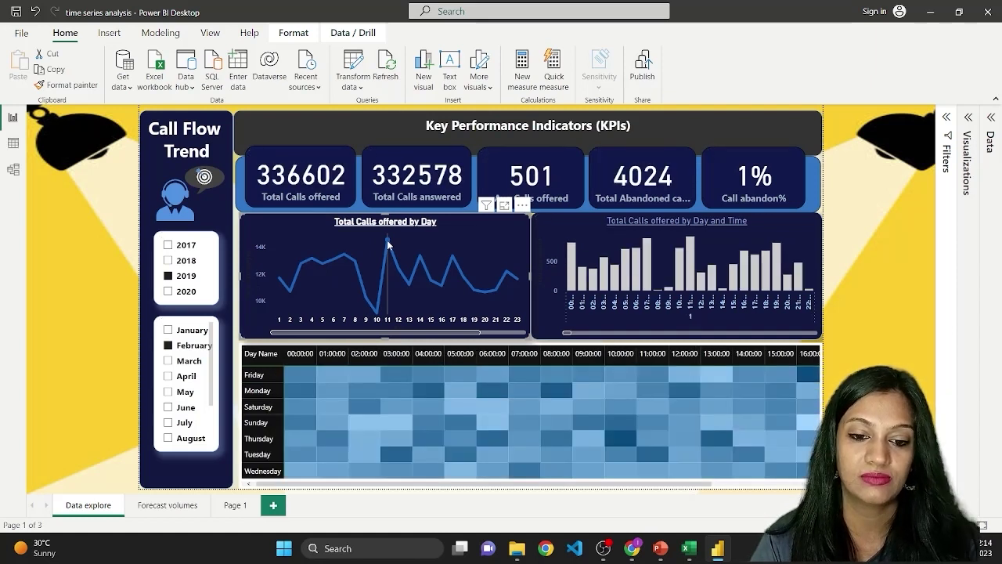
pyautogui.click(388, 244)
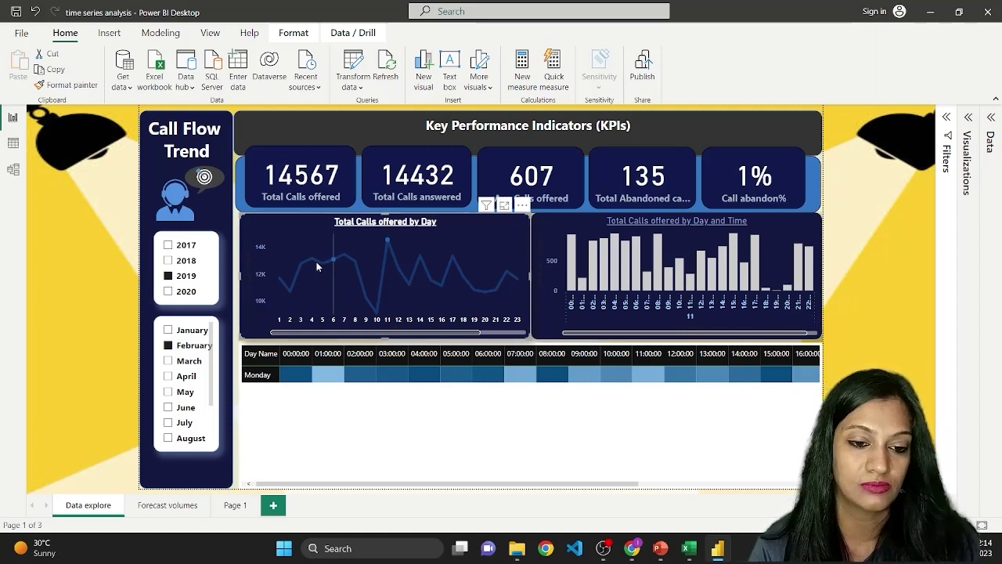
pyautogui.click(285, 231)
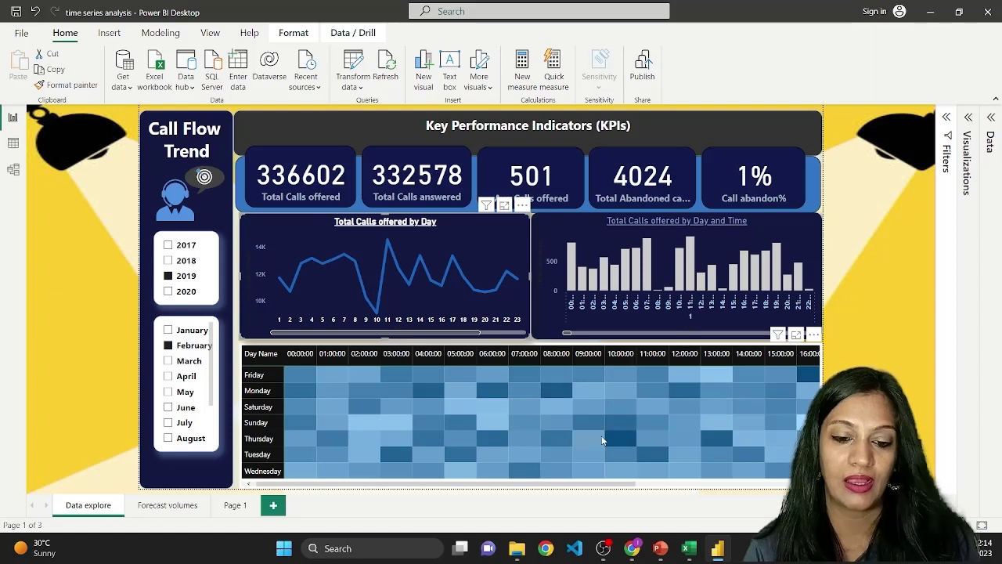
pyautogui.moveTo(627, 438)
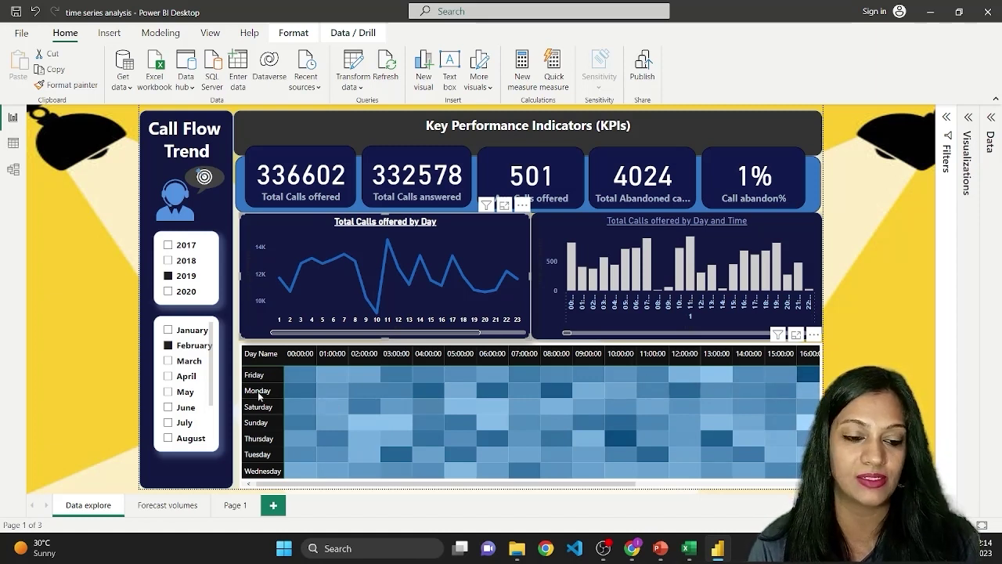
# Switch the month slicer to March and cross-filter the dashboard to day 18
pyautogui.click(170, 362)
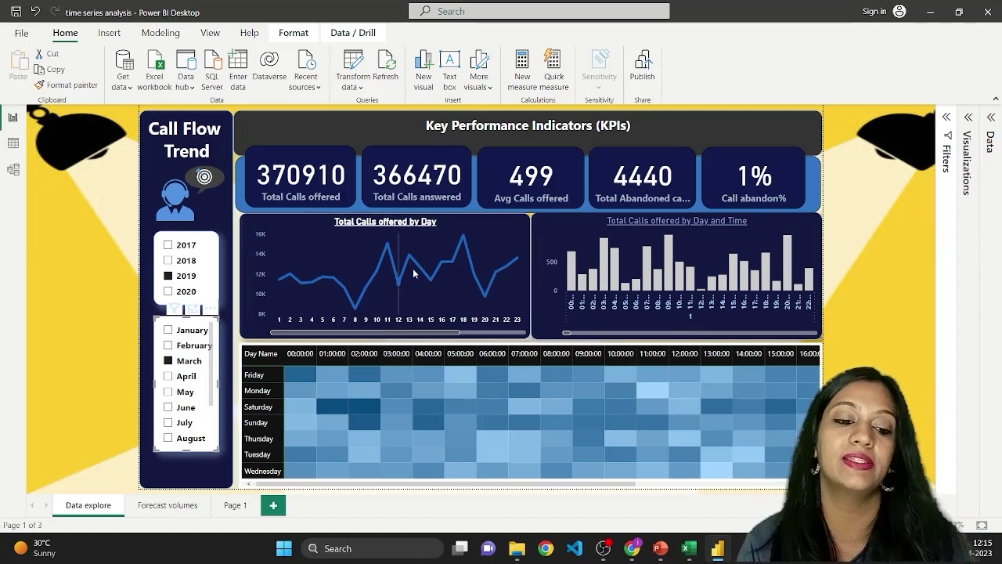
pyautogui.click(463, 238)
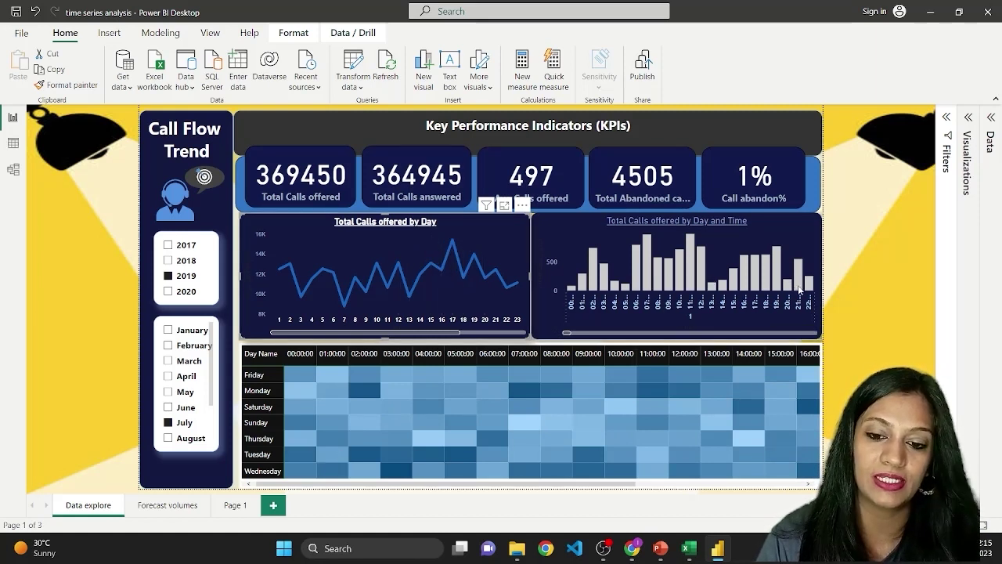
# Switch the year slicer to 2018 and review the April 2018 call charts
pyautogui.click(182, 262)
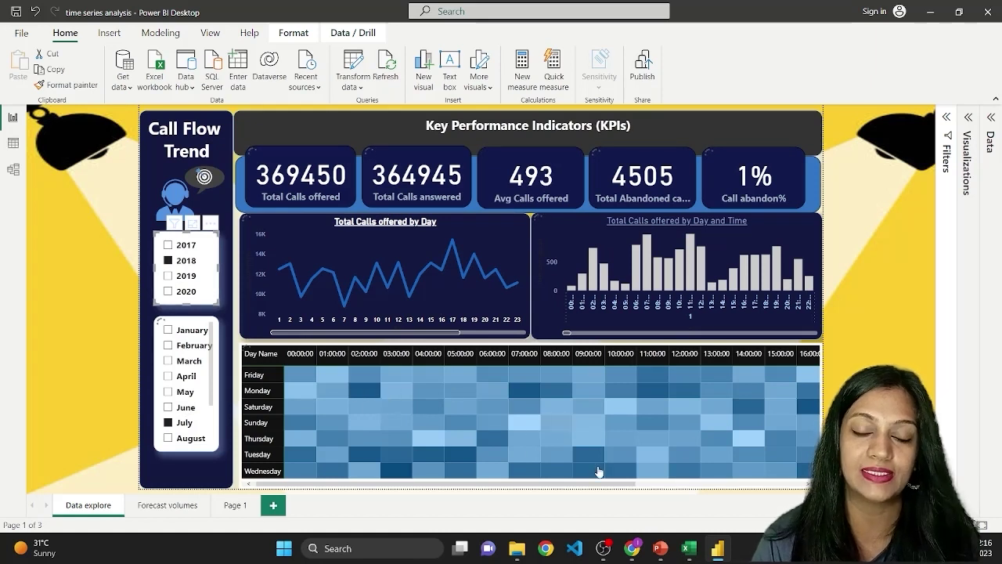
pyautogui.moveTo(601, 451)
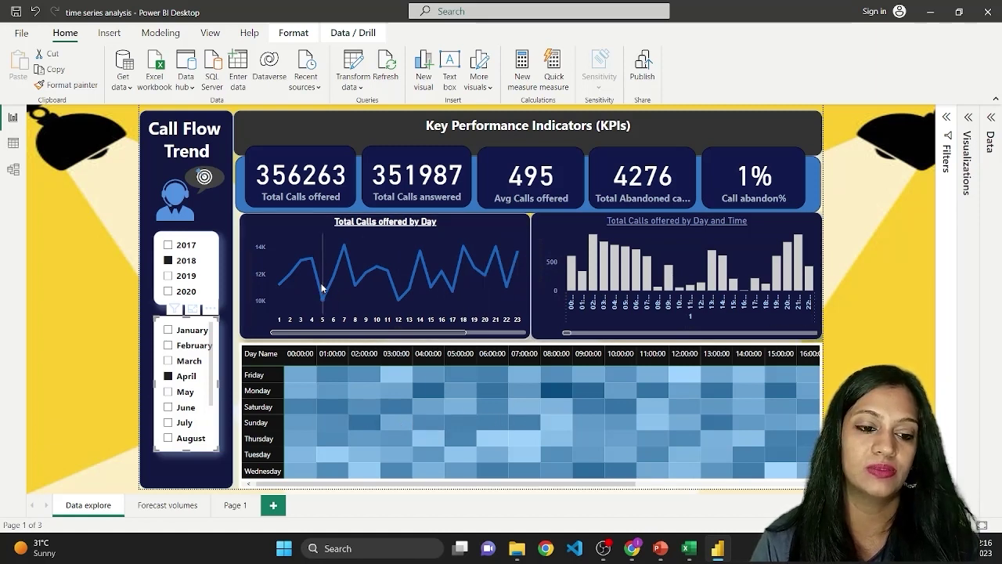
pyautogui.moveTo(322, 287)
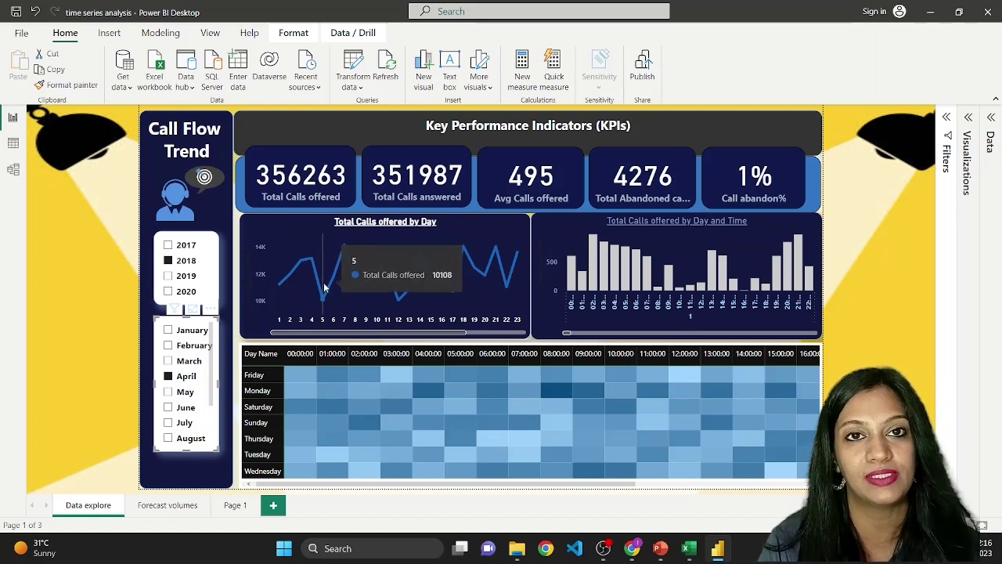
pyautogui.moveTo(779, 284)
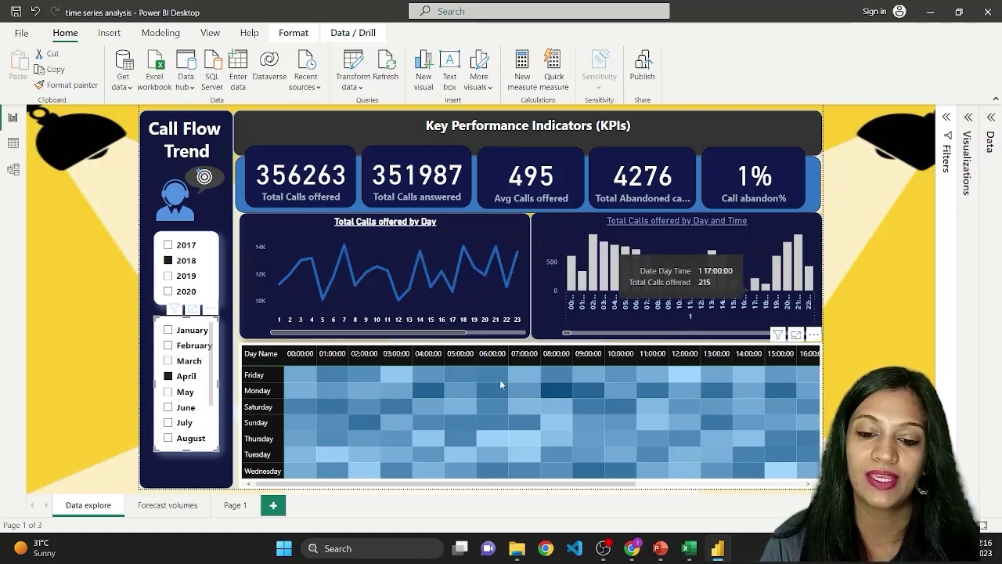
pyautogui.moveTo(782, 447)
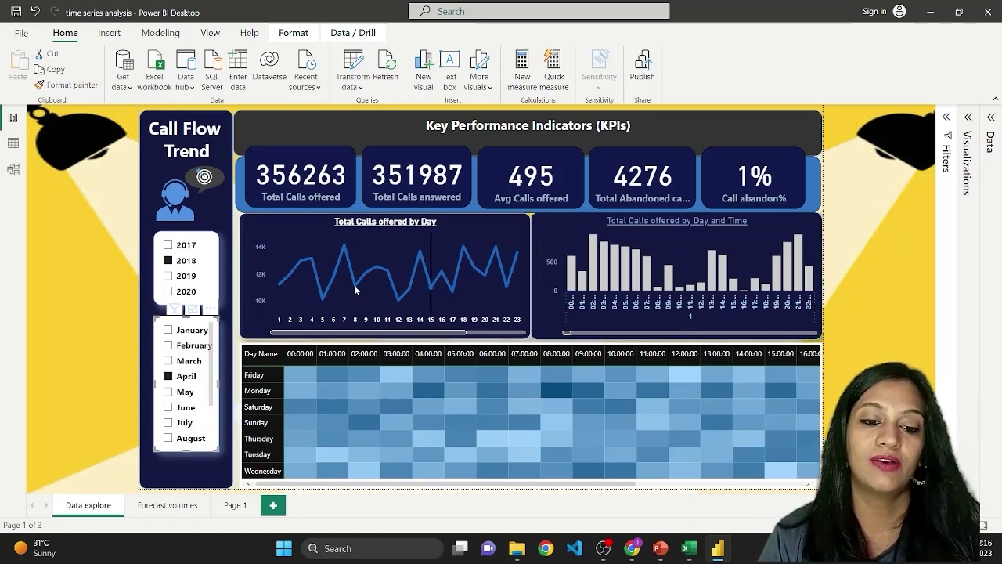
pyautogui.moveTo(344, 250)
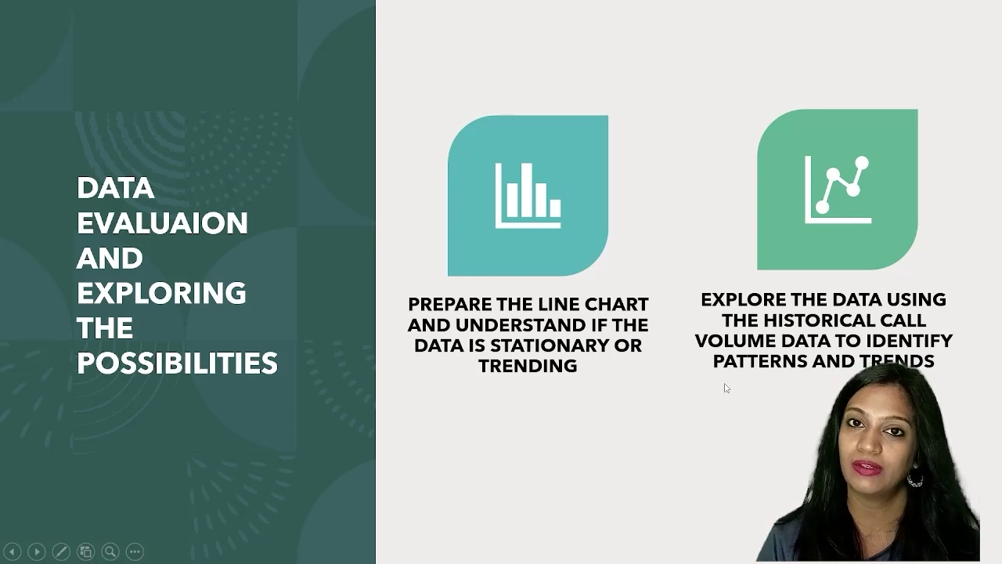
# Leave the PowerPoint slideshow for Excel's CALL DATA Test data sheet with June daily calls
pyautogui.hotkey('alt', 'Tab')
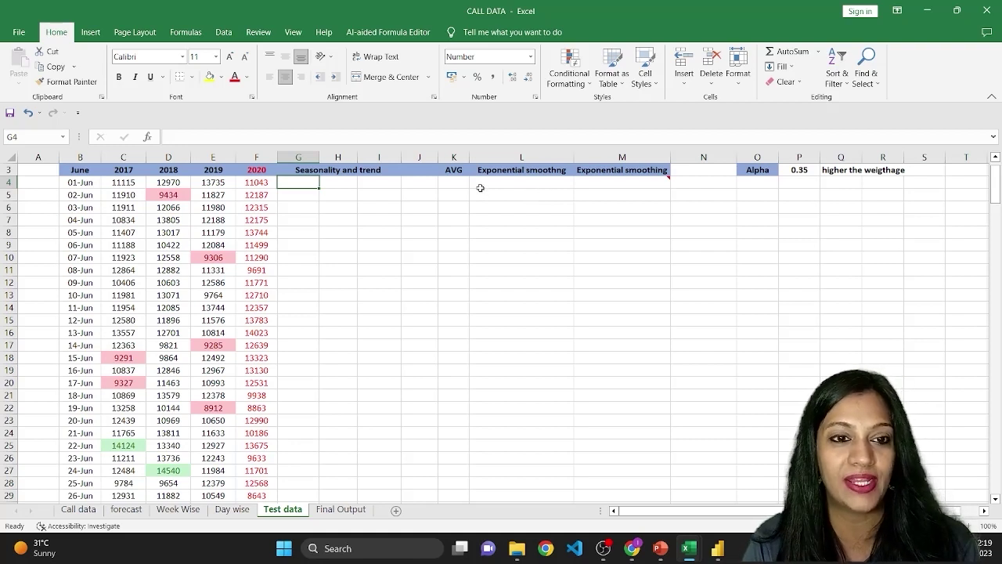
pyautogui.click(262, 185)
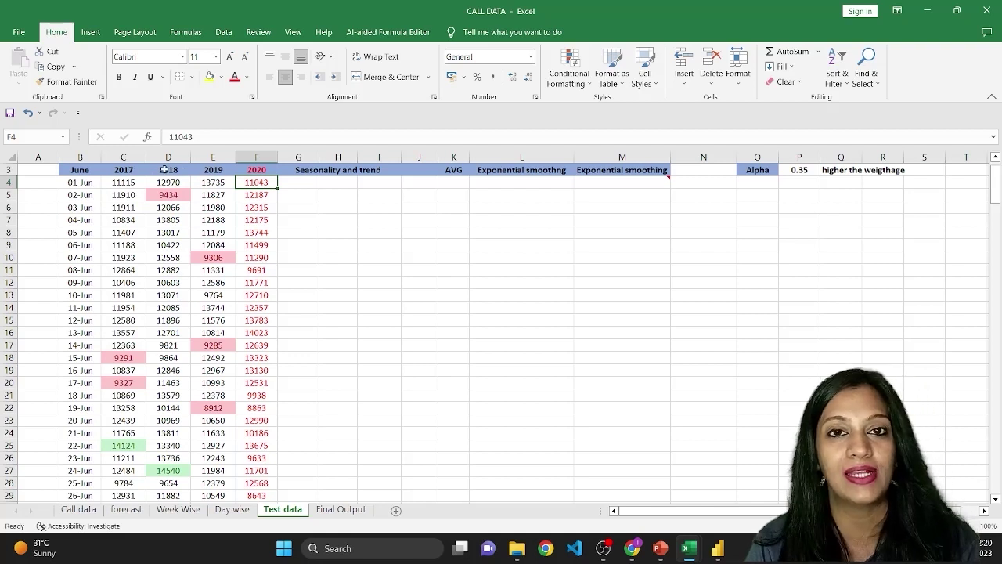
pyautogui.click(252, 172)
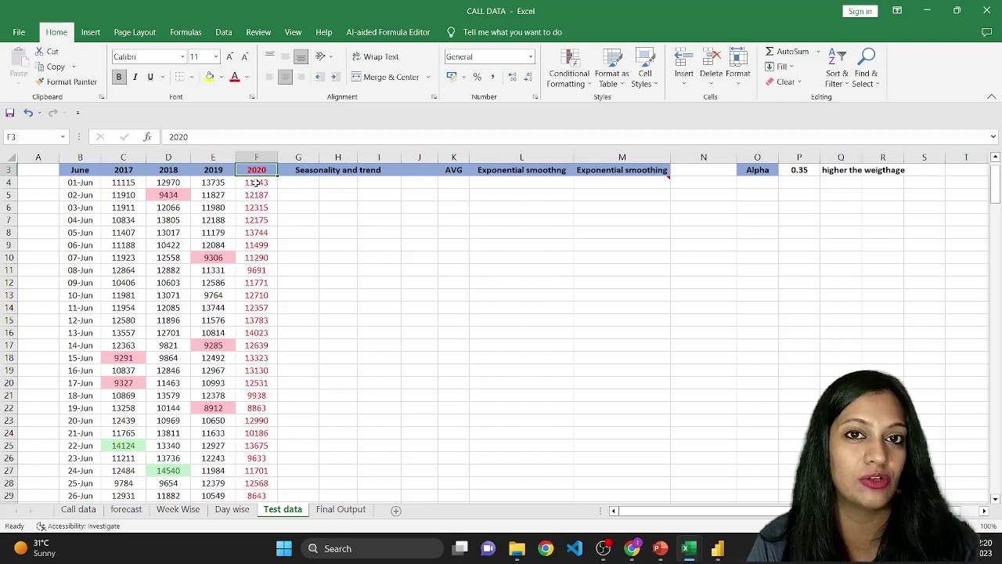
pyautogui.click(309, 182)
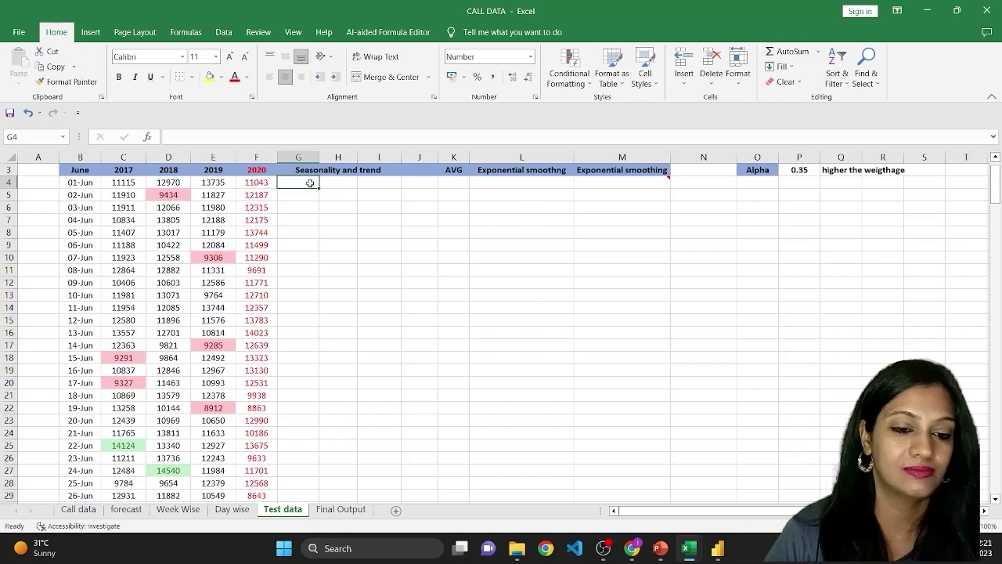
# Discard the partial =C4/ formula in G4 and jump to the last June 2017 row
pyautogui.write('=')
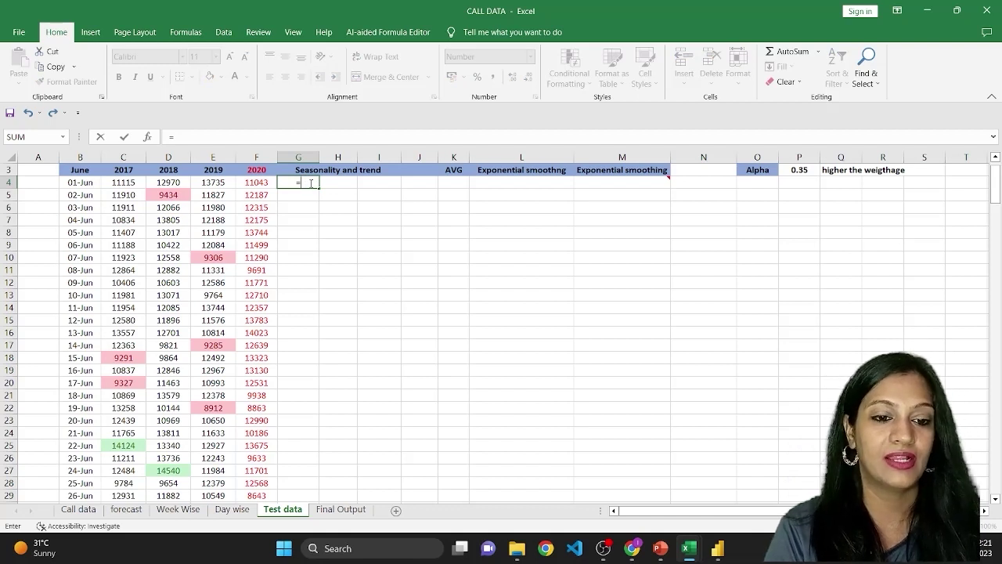
pyautogui.press('Left')
pyautogui.press('Left')
pyautogui.press('Left')
pyautogui.press('Left')
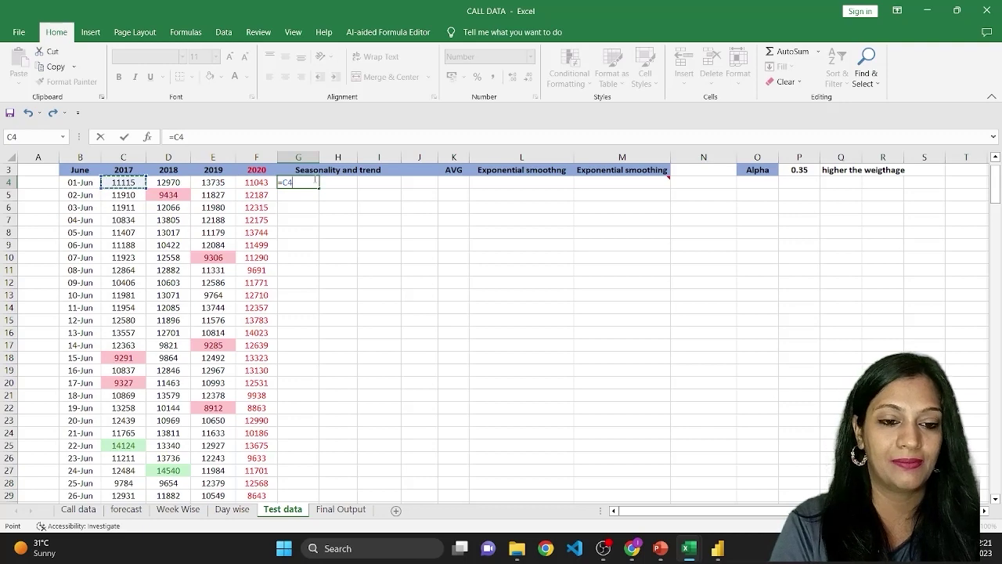
pyautogui.write('/')
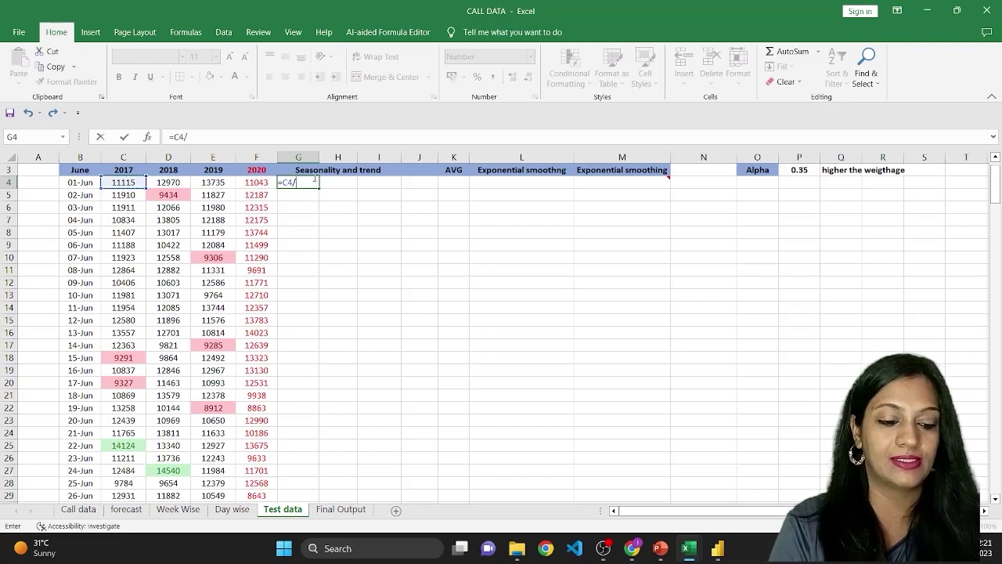
pyautogui.press('Escape')
pyautogui.press('Left')
pyautogui.press('Left')
pyautogui.press('Left')
pyautogui.press('Left')
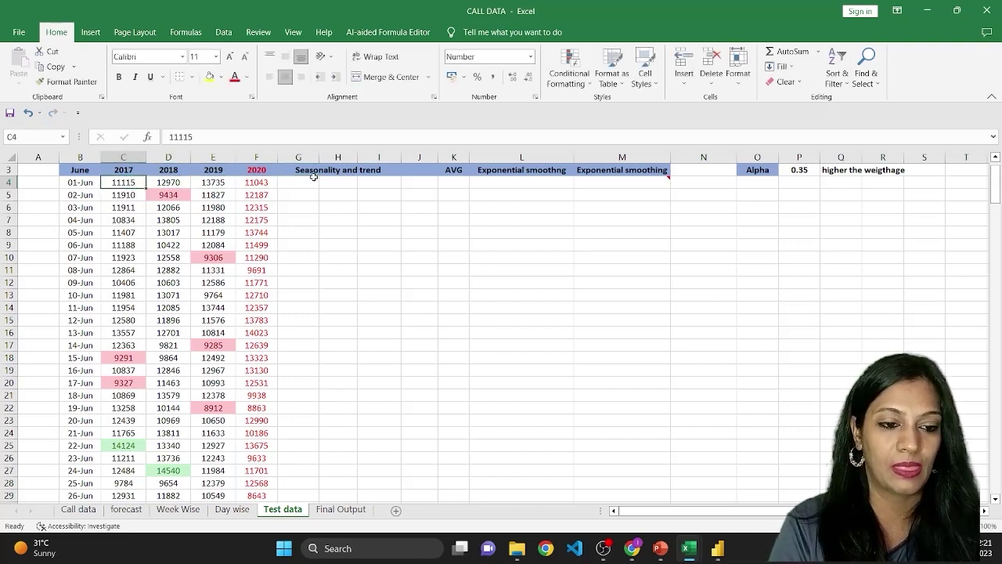
pyautogui.hotkey('ctrl', 'Down')
# AutoSum the 2017 June calls in C34 (355819) and copy it across to 2018 and 2019
pyautogui.press('Down')
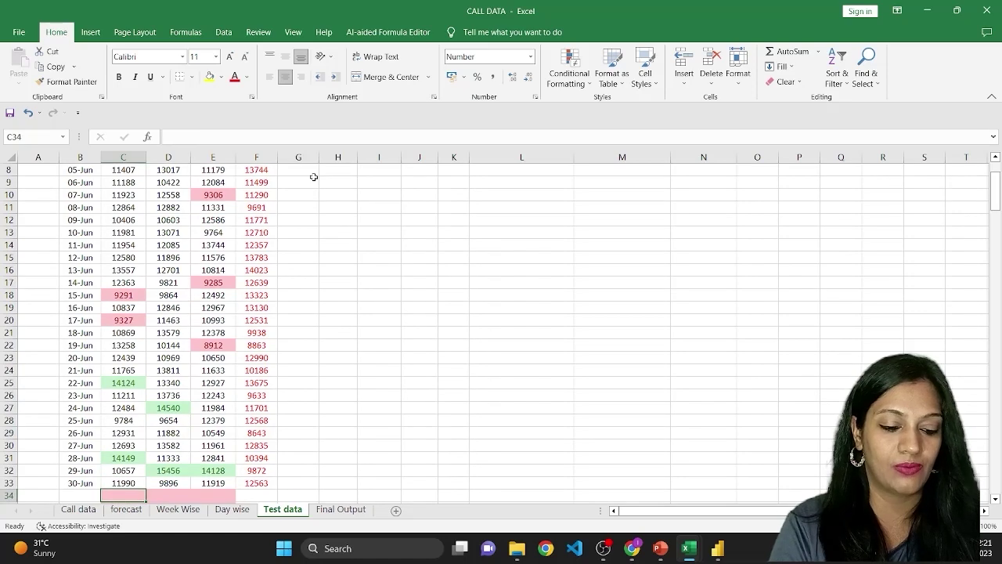
pyautogui.hotkey('alt', '=')
pyautogui.press('Return')
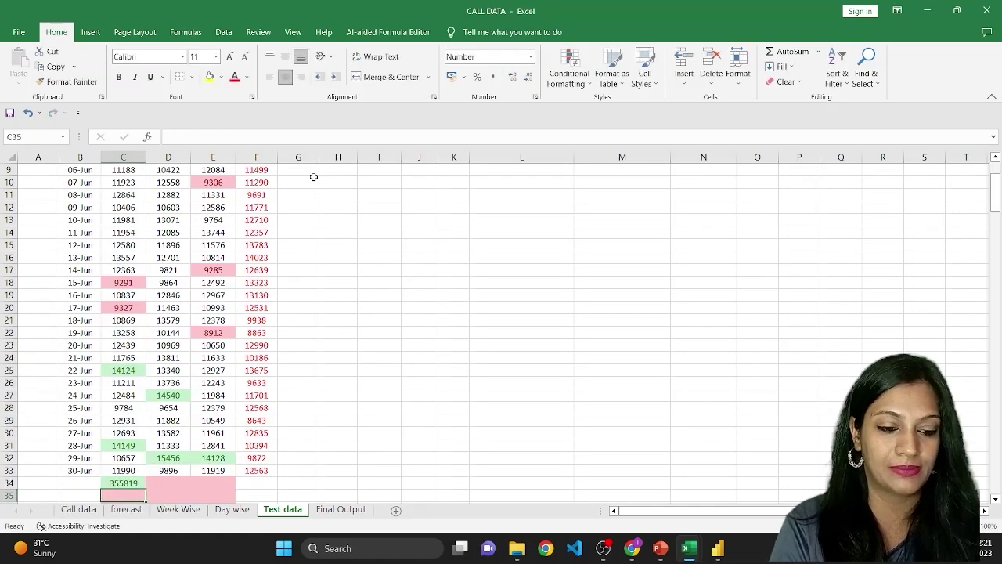
pyautogui.press('Up')
pyautogui.hotkey('shift', 'Right')
pyautogui.hotkey('shift', 'Right')
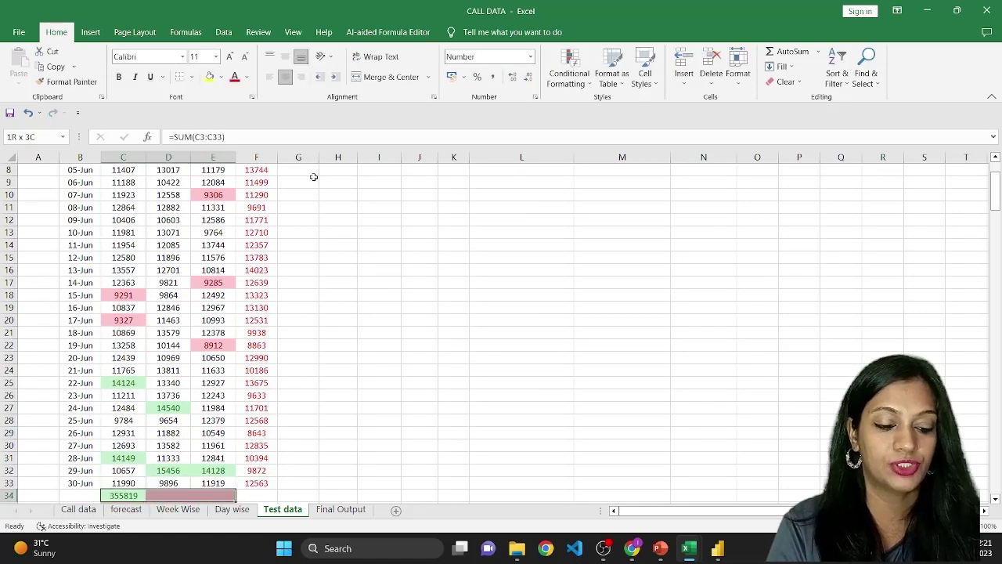
pyautogui.hotkey('ctrl', 'r')
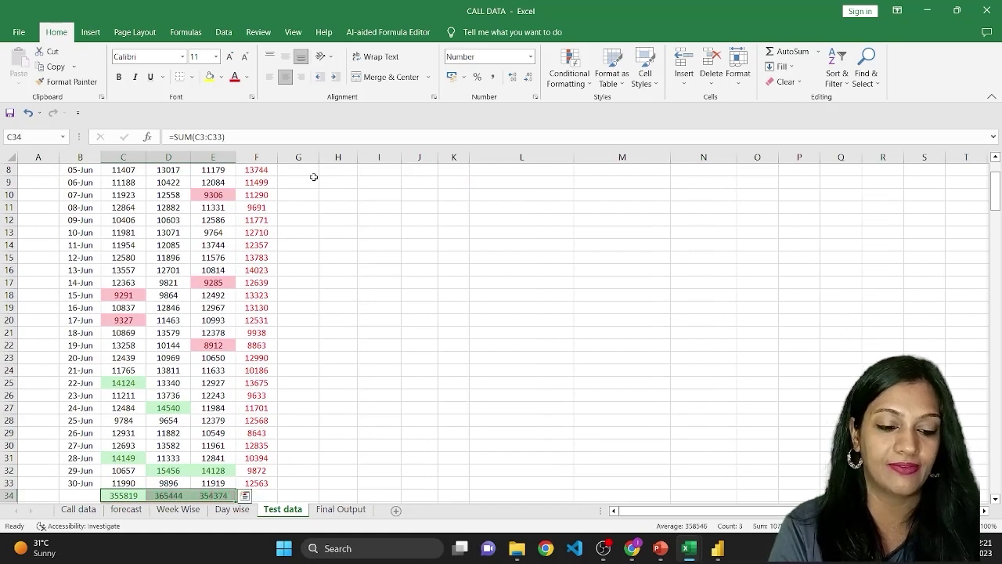
# Copy the sum formula into the 2020 total cell (356092), then return to G4
pyautogui.press('Right')
pyautogui.press('Right')
pyautogui.press('Right')
pyautogui.press('Left')
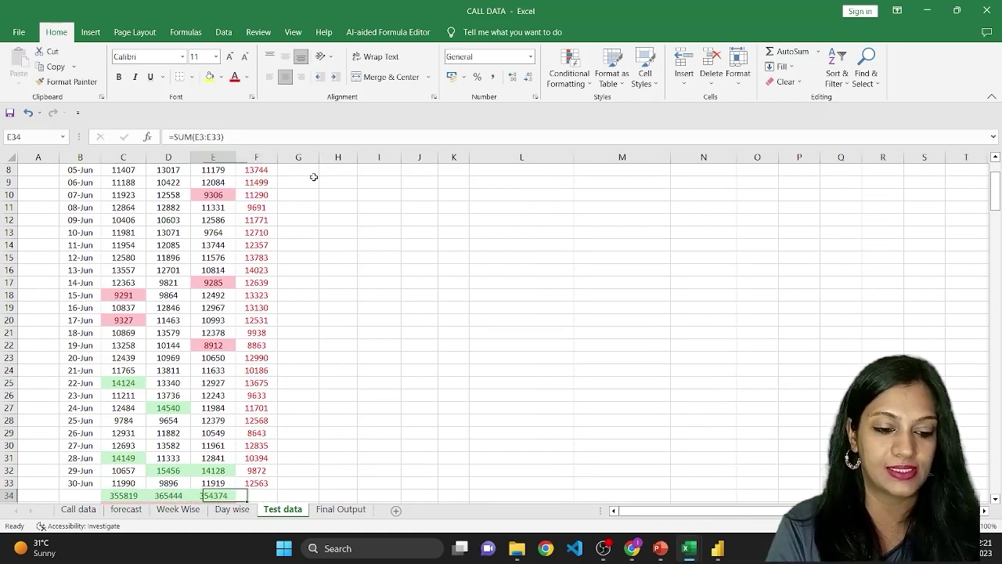
pyautogui.hotkey('shift', 'Right')
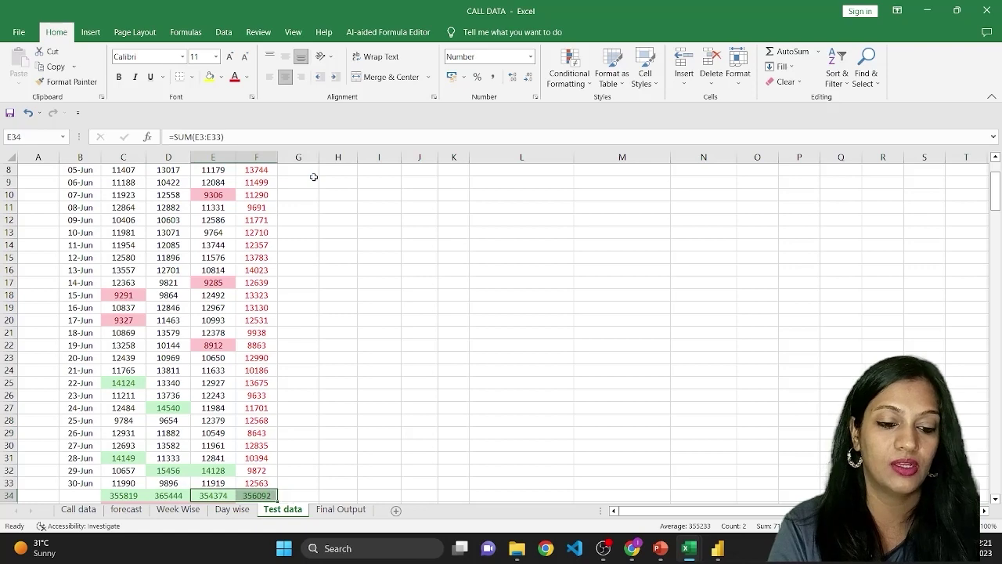
pyautogui.hotkey('ctrl', 'r')
pyautogui.press('Right')
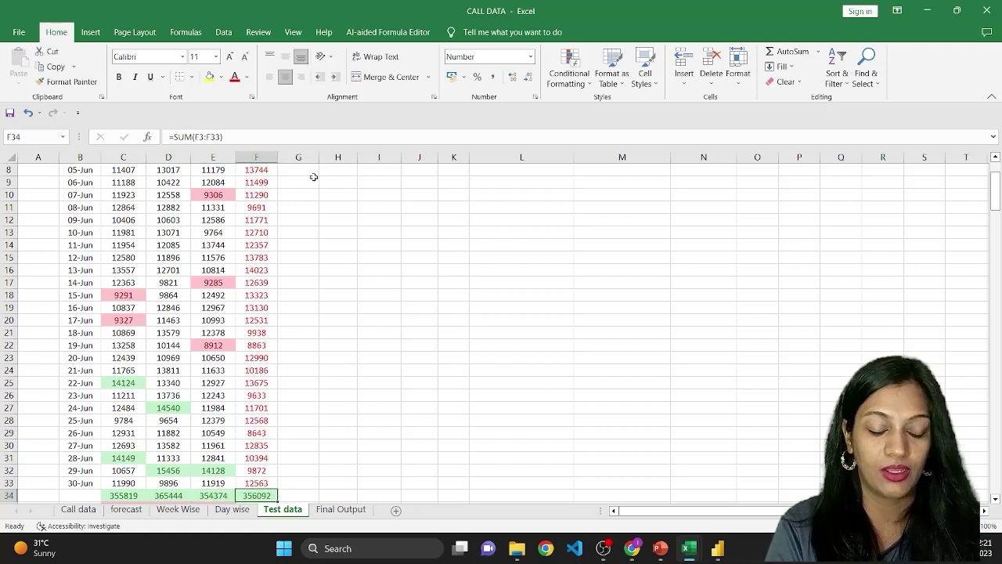
pyautogui.press('Right')
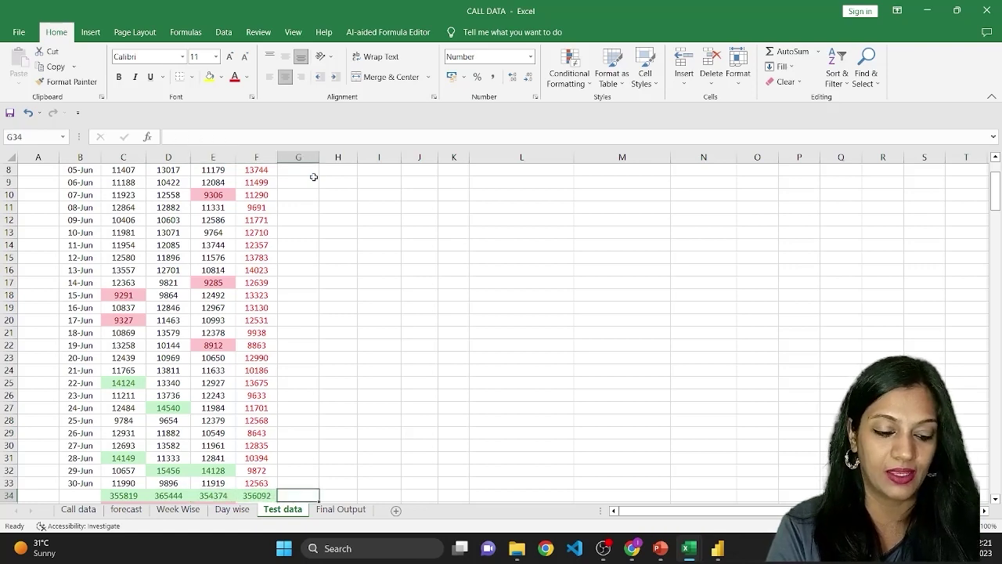
pyautogui.hotkey('ctrl', 'Up')
pyautogui.press('Down')
pyautogui.press('Down')
pyautogui.press('Down')
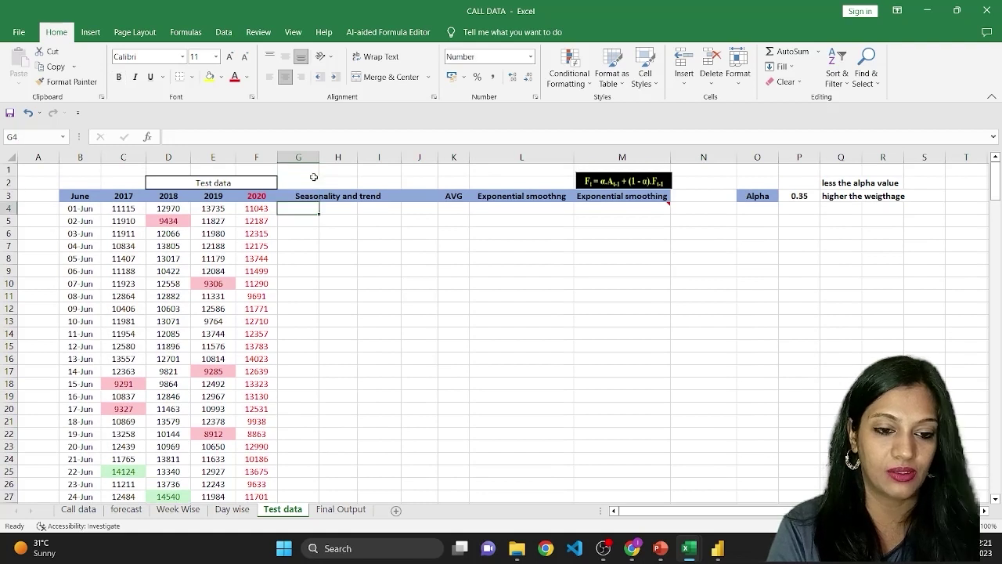
# Enter =C4/$C$34 in G4 for 01-Jun's share of the 2017 total
pyautogui.write('=')
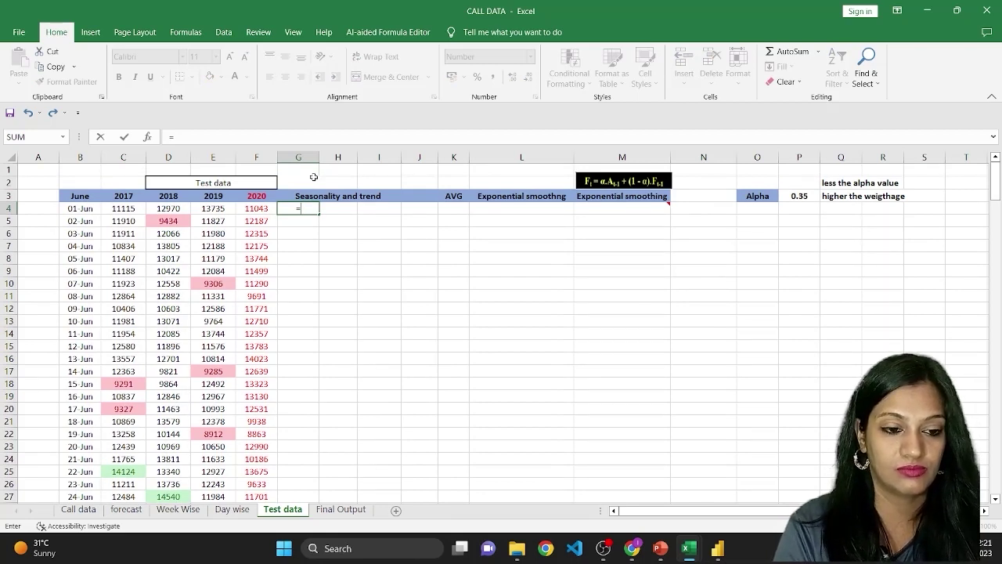
pyautogui.press('Left')
pyautogui.press('Left')
pyautogui.press('Left')
pyautogui.press('Left')
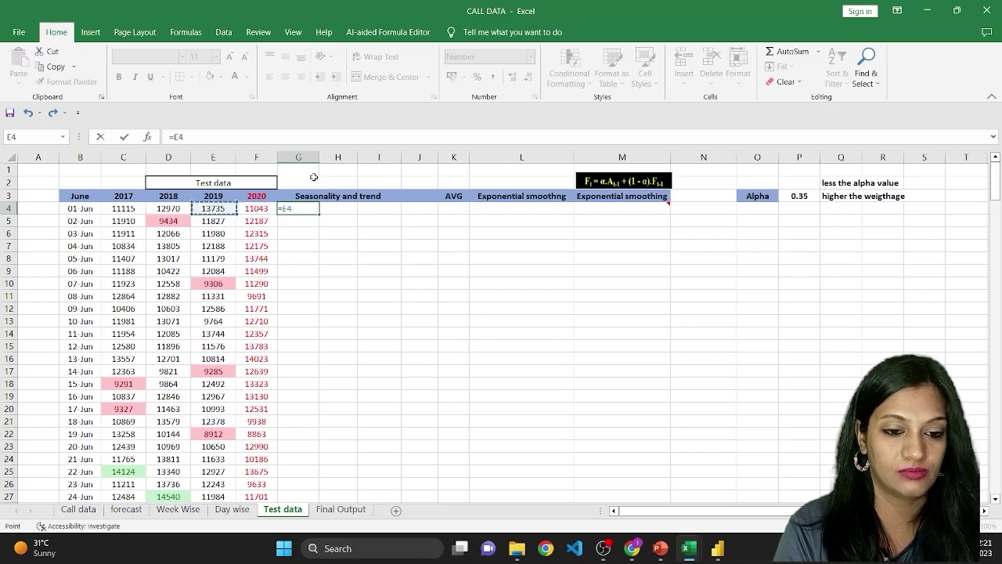
pyautogui.write('/')
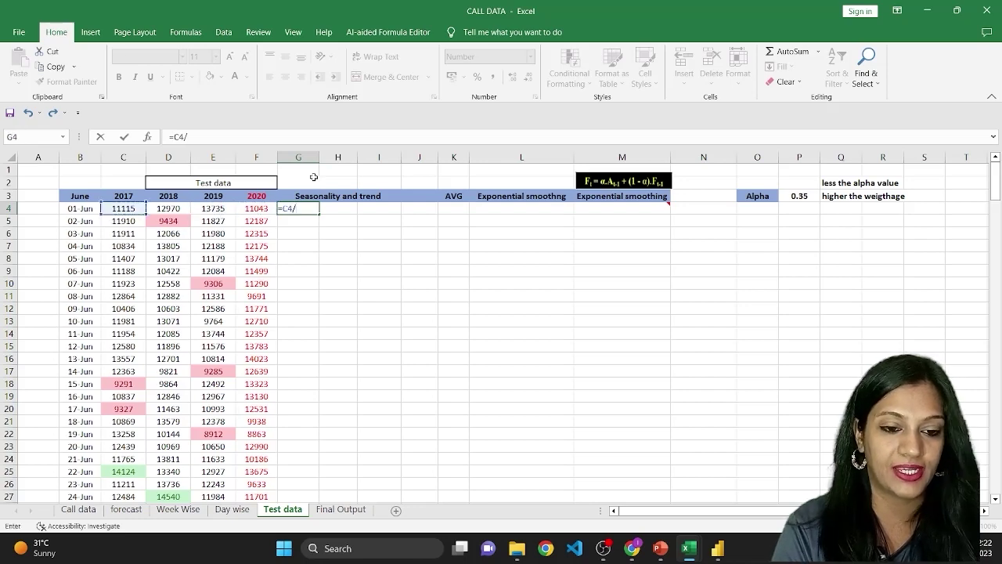
pyautogui.hotkey('ctrl', 'Down')
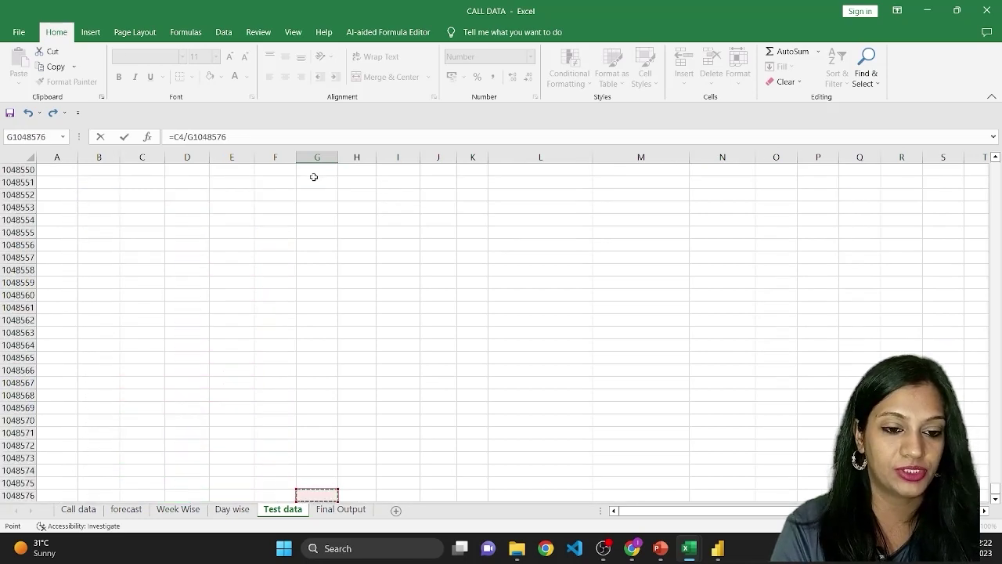
pyautogui.hotkey('ctrl', 'Up')
pyautogui.press('Down')
pyautogui.press('Down')
pyautogui.press('Down')
pyautogui.press('Down')
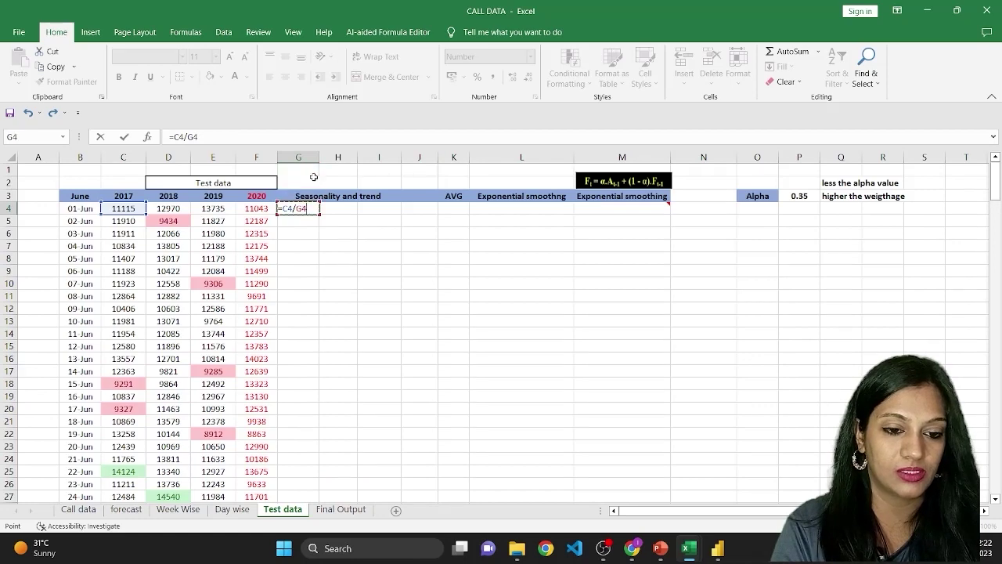
pyautogui.press('Left')
pyautogui.press('Left')
pyautogui.press('Left')
pyautogui.press('Left')
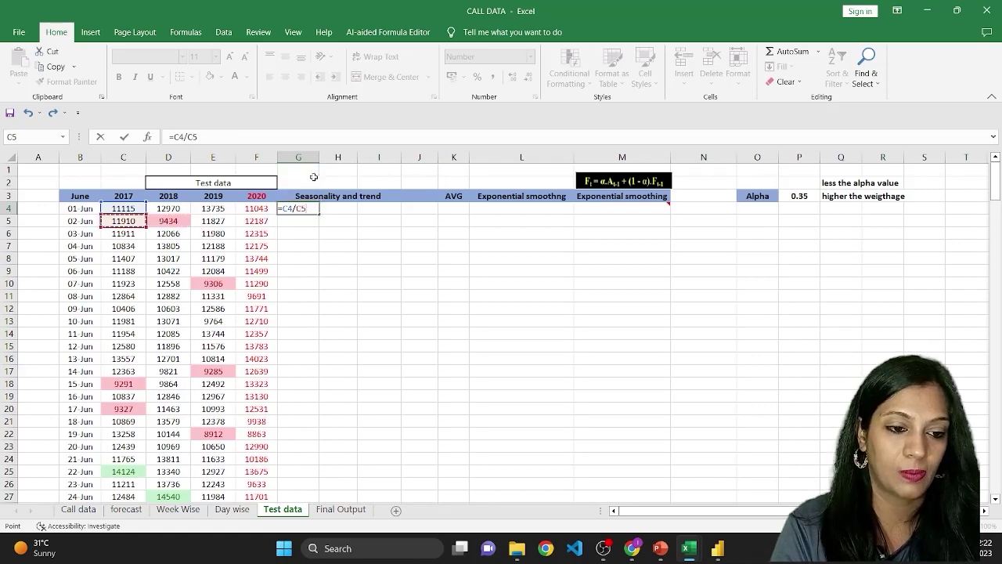
pyautogui.hotkey('ctrl', 'Down')
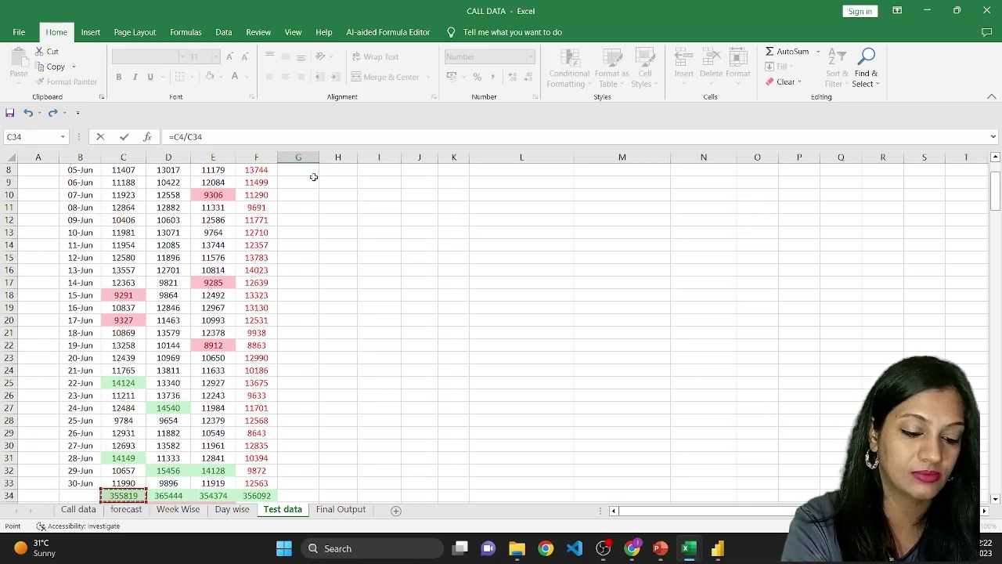
pyautogui.press('F4')
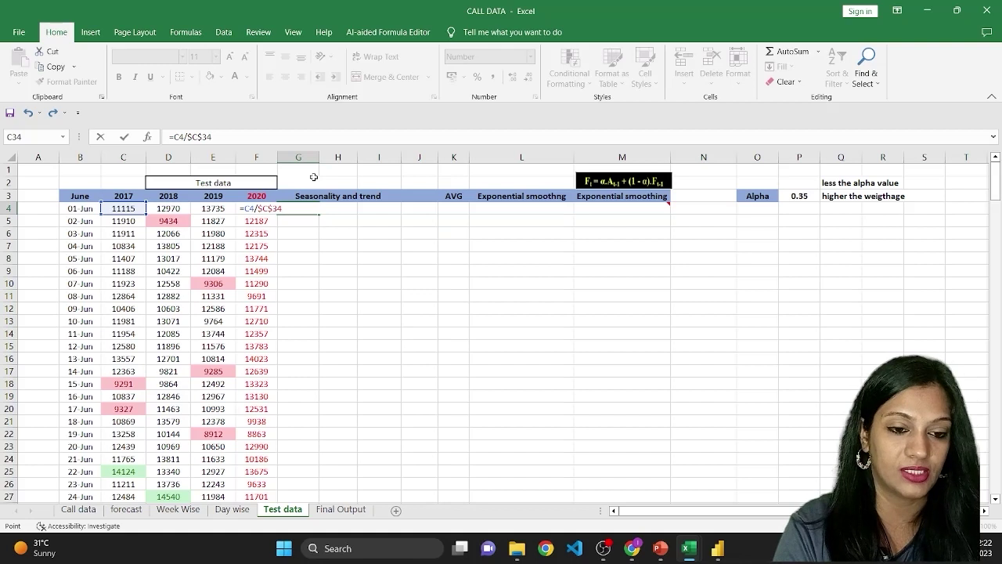
pyautogui.press('Return')
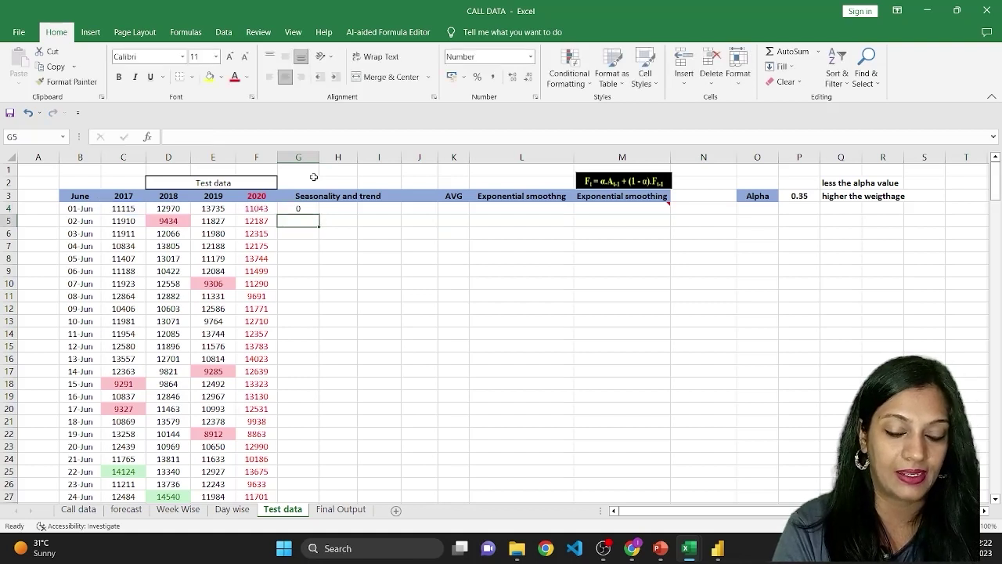
# Format G4 as a percentage, fill it down to row 33, then across to H4 and I4
pyautogui.press('Up')
pyautogui.click(477, 76)
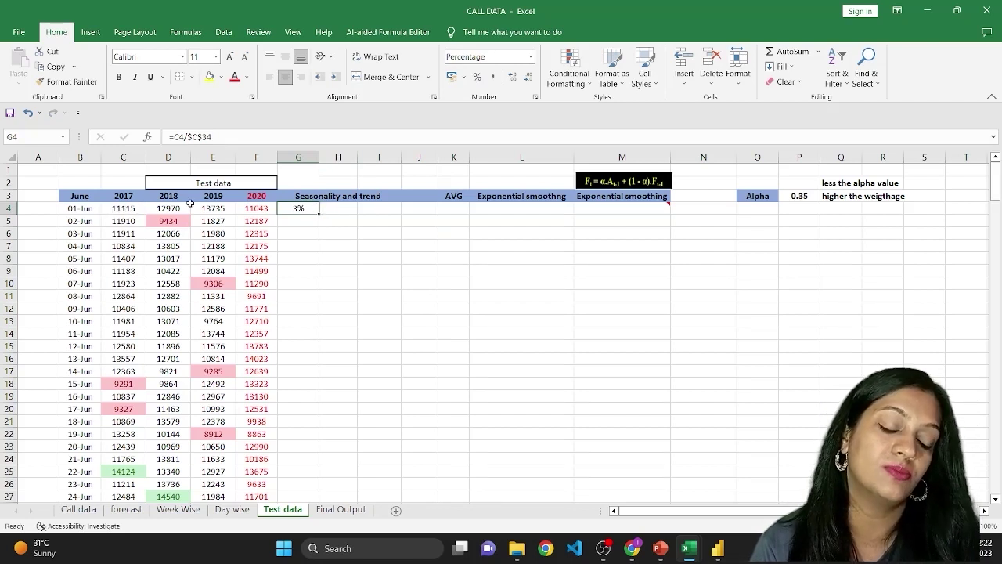
pyautogui.doubleClick(319, 213)
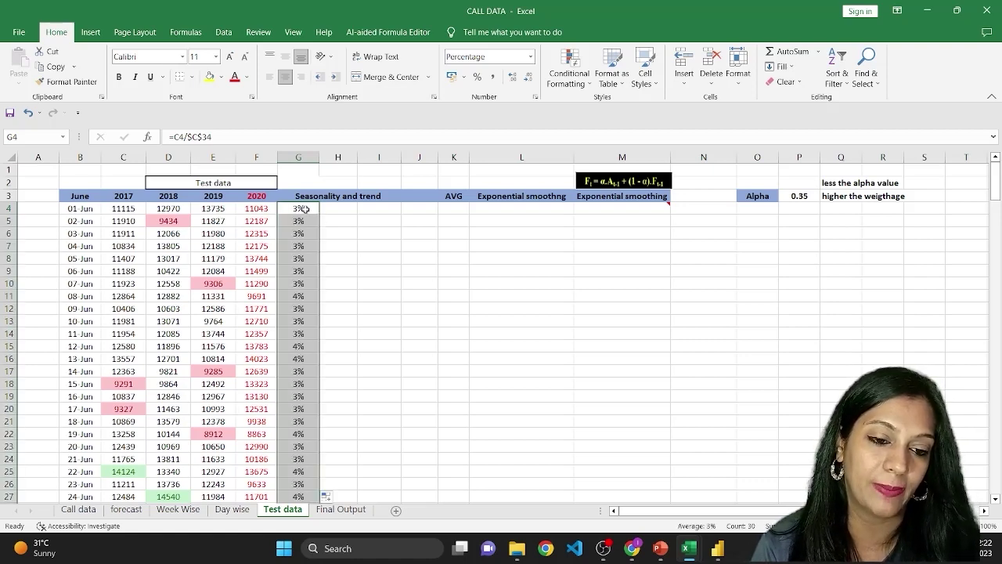
pyautogui.scroll(-6, 307, 216)
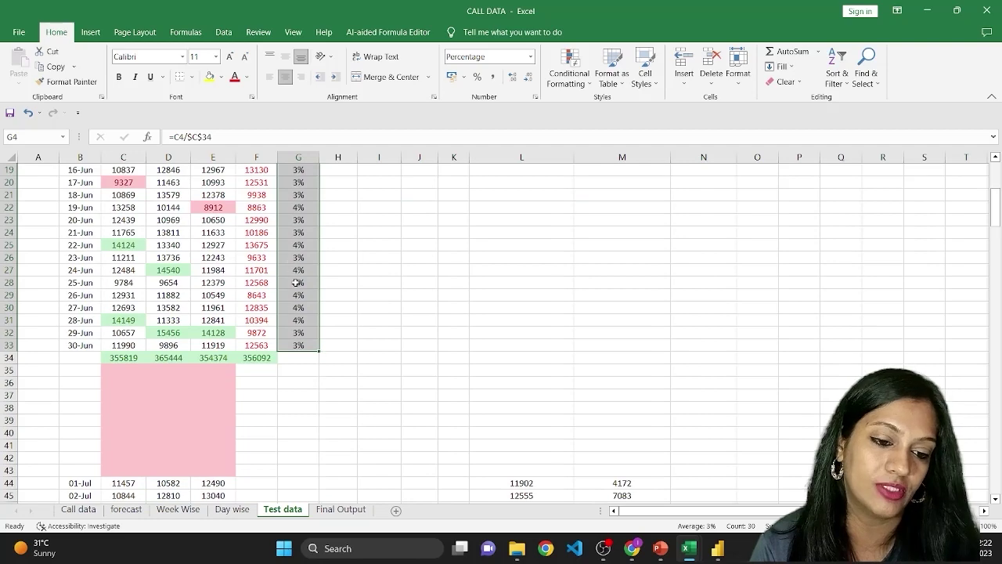
pyautogui.scroll(6, 296, 283)
pyautogui.moveTo(305, 209); pyautogui.dragTo(378, 210)
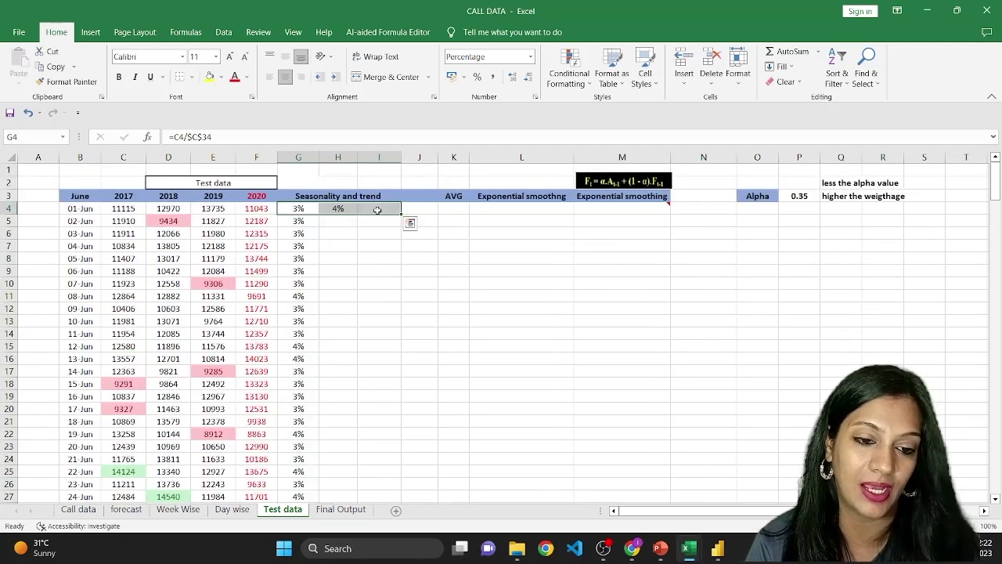
# Correct the divisors so H4 uses the 2018 total $D$34 and I4 uses $E$34
pyautogui.click(333, 209)
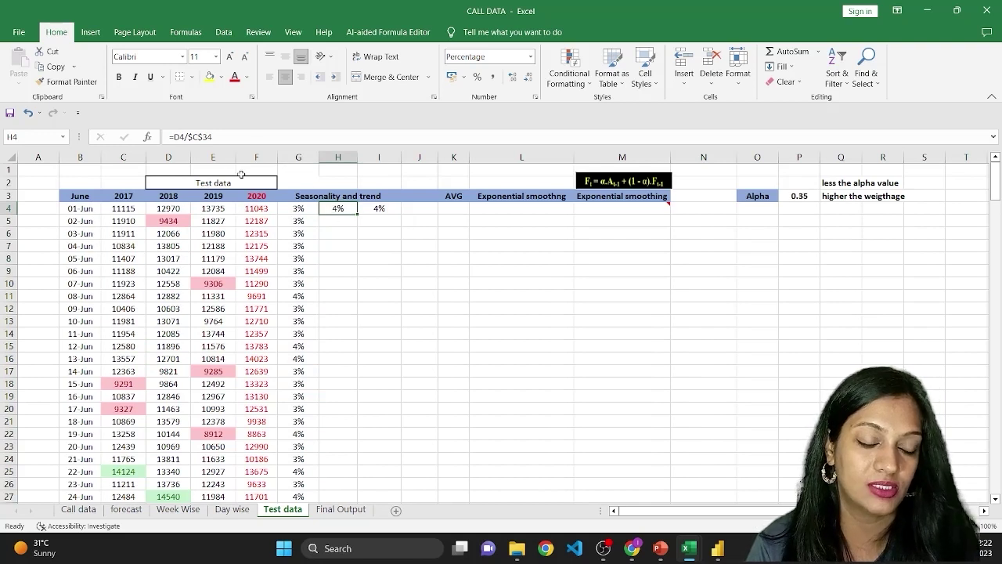
pyautogui.click(201, 138)
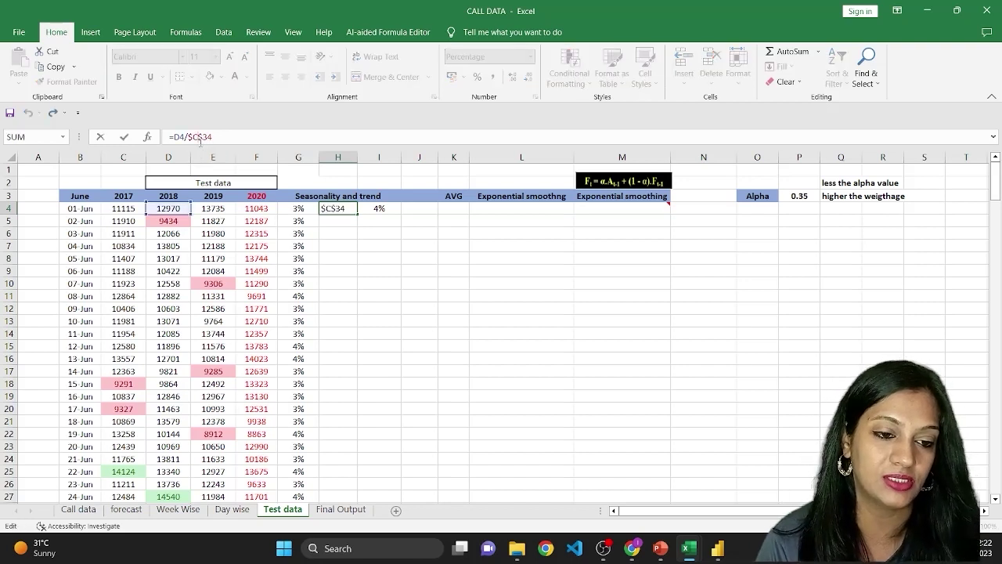
pyautogui.press('BackSpace')
pyautogui.write('D')
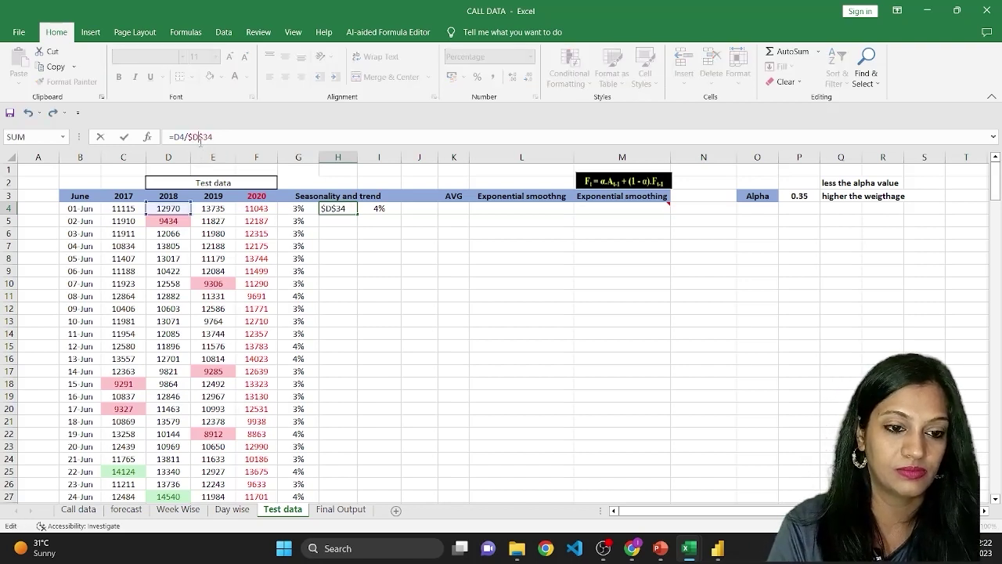
pyautogui.press('Return')
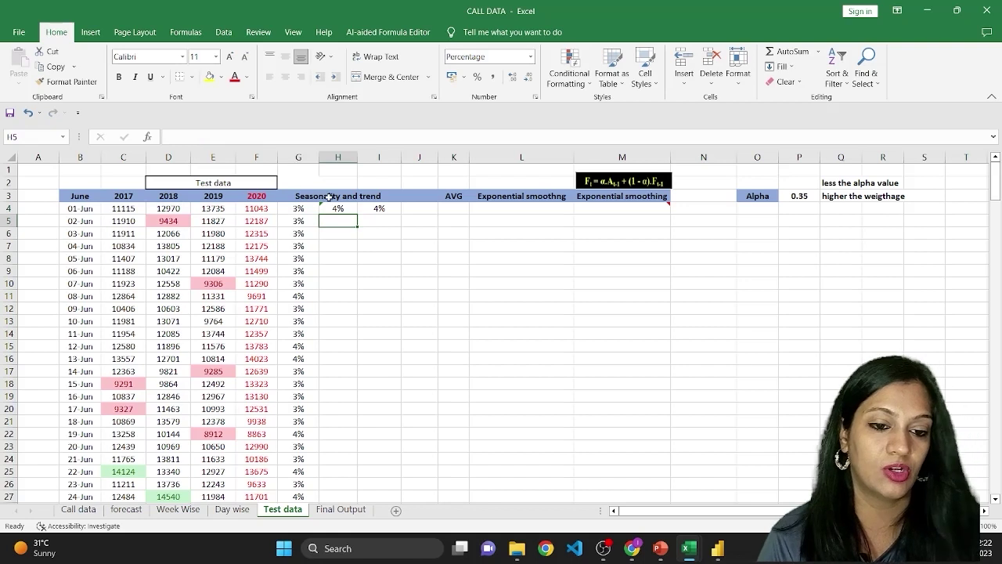
pyautogui.click(378, 207)
pyautogui.click(194, 136)
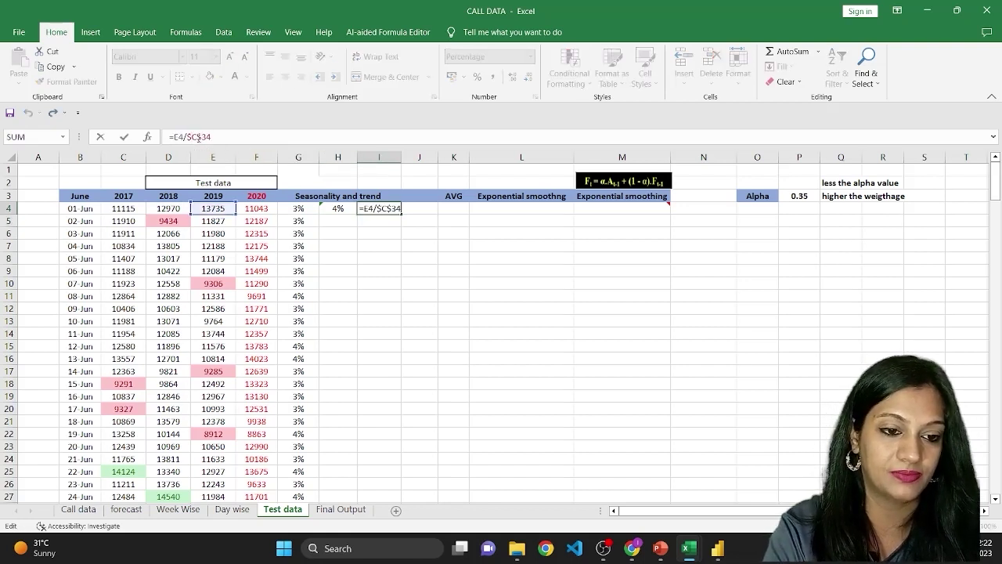
pyautogui.press('BackSpace')
pyautogui.write('E')
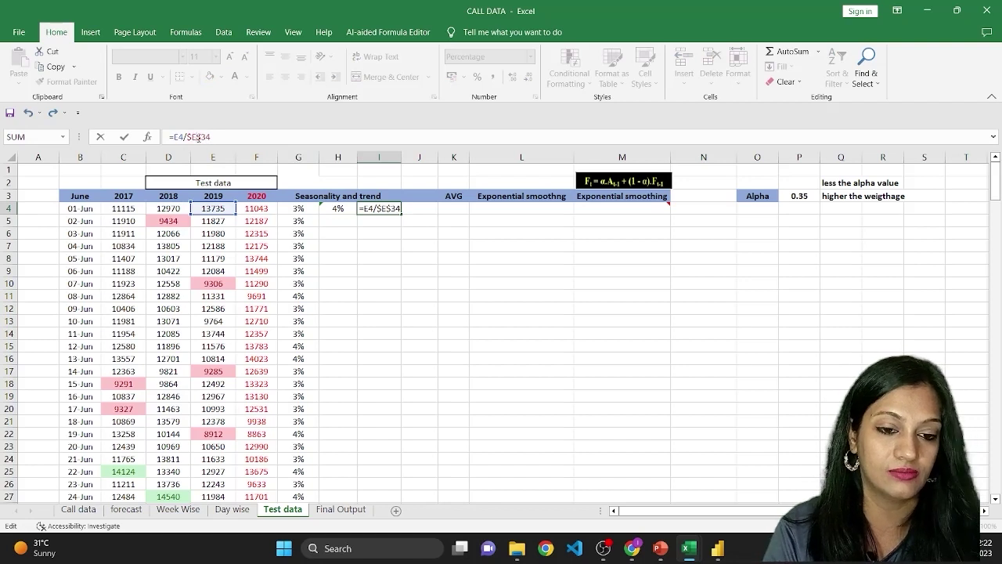
pyautogui.press('Return')
# Fill the 2018 and 2019 percentage formulas in H4 and I4 down through 30-Jun
pyautogui.click(340, 209)
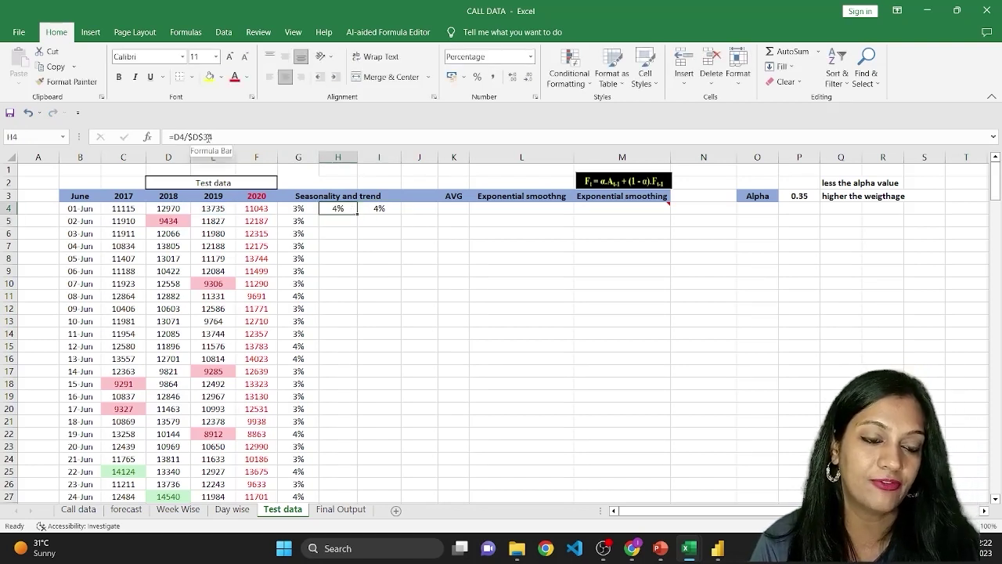
pyautogui.click(376, 207)
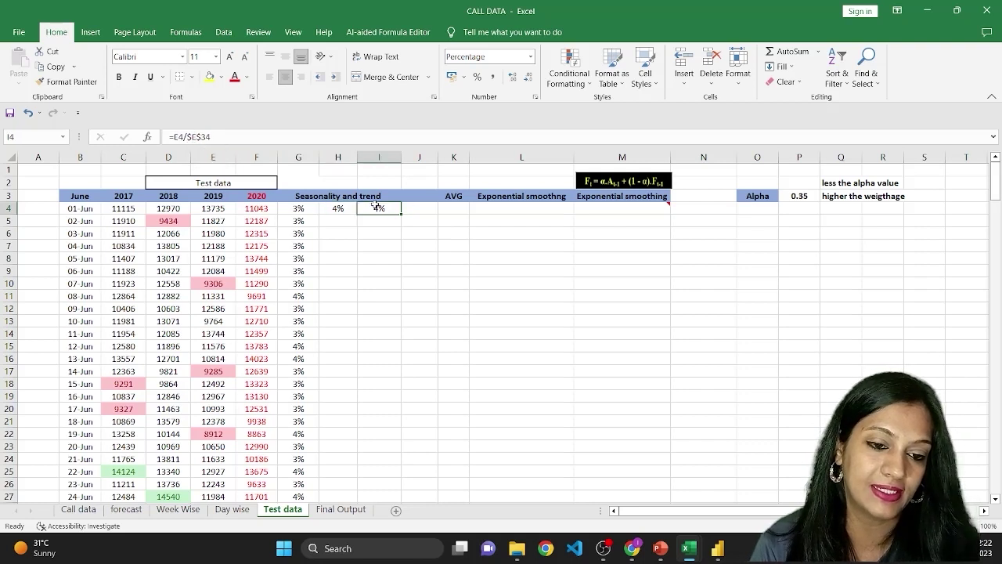
pyautogui.click(336, 208)
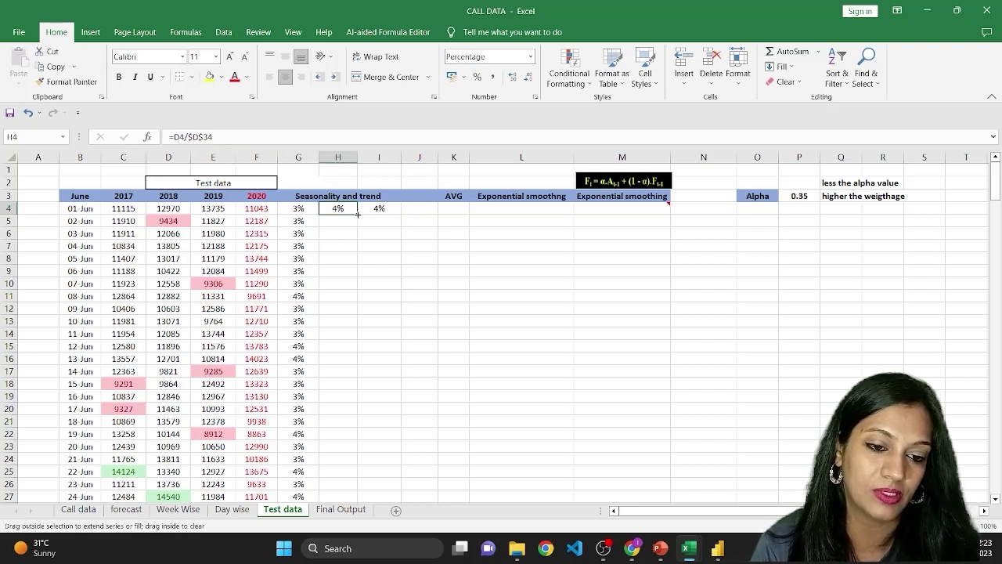
pyautogui.doubleClick(357, 214)
pyautogui.click(378, 208)
pyautogui.doubleClick(401, 214)
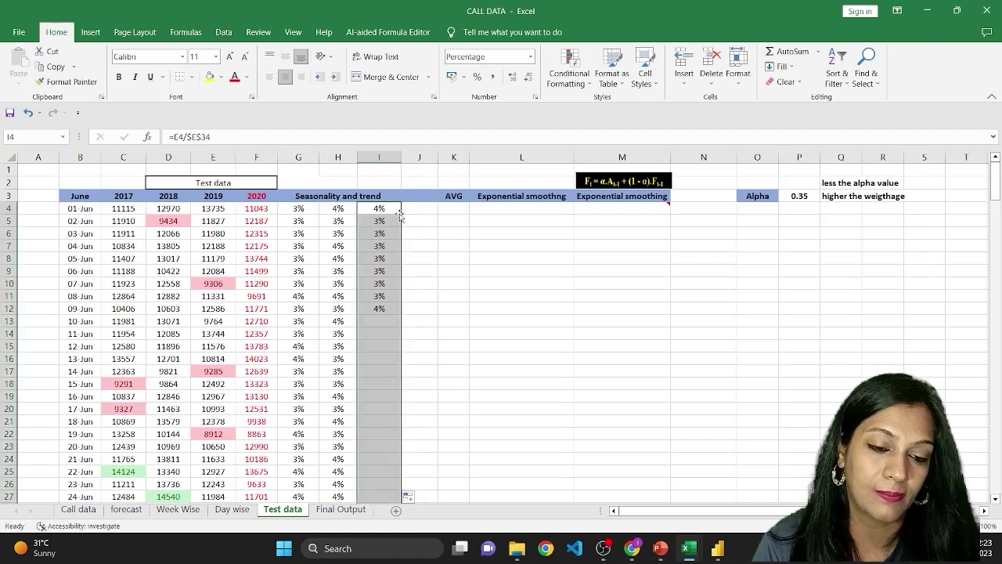
pyautogui.click(422, 211)
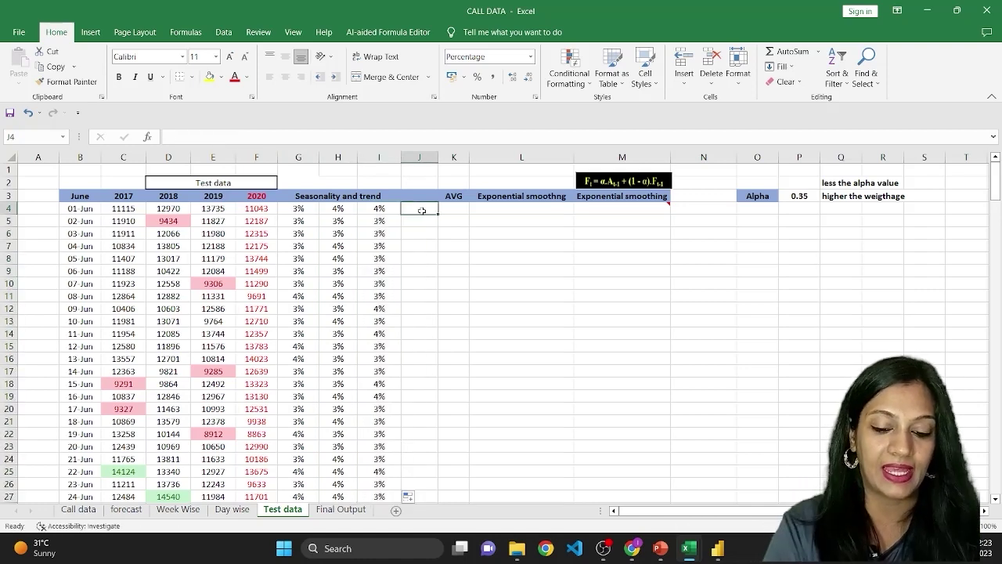
# Enter =AVERAGE(G4:I4) in J4 to average the three 01-Jun seasonality shares
pyautogui.write('=ave')
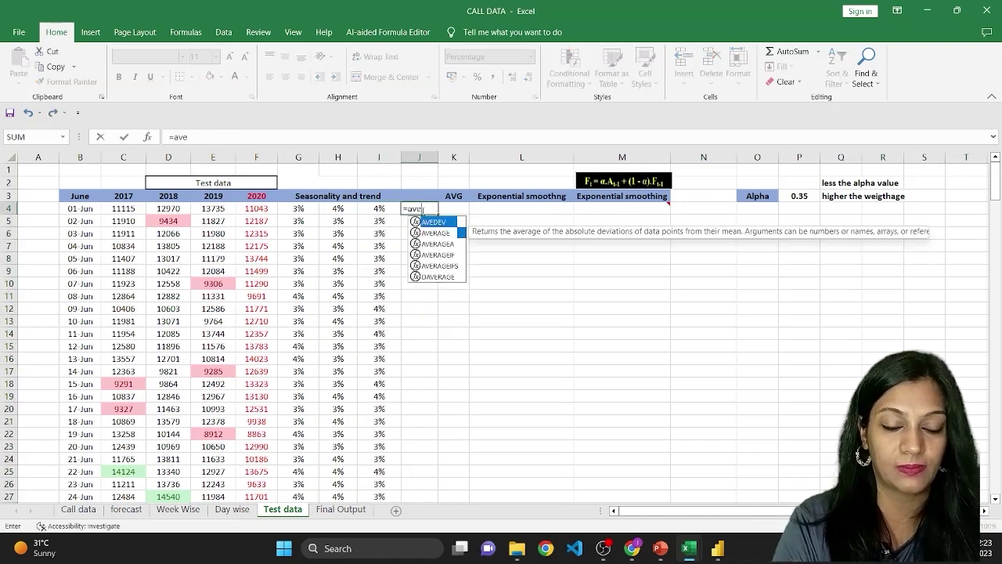
pyautogui.press('Down')
pyautogui.press('Tab')
pyautogui.press('Left')
pyautogui.press('Left')
pyautogui.press('Left')
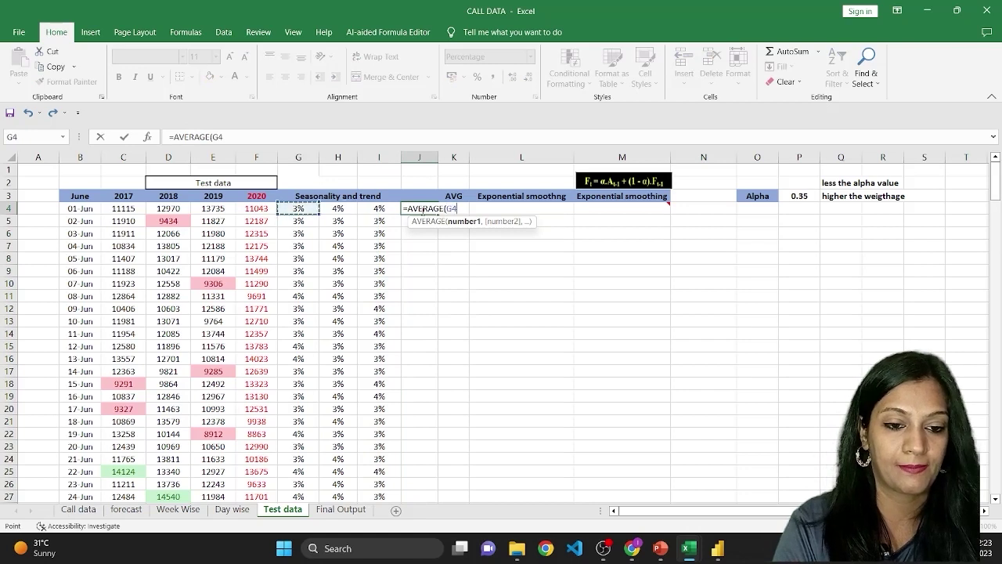
pyautogui.hotkey('shift', 'Right')
pyautogui.hotkey('shift', 'Right')
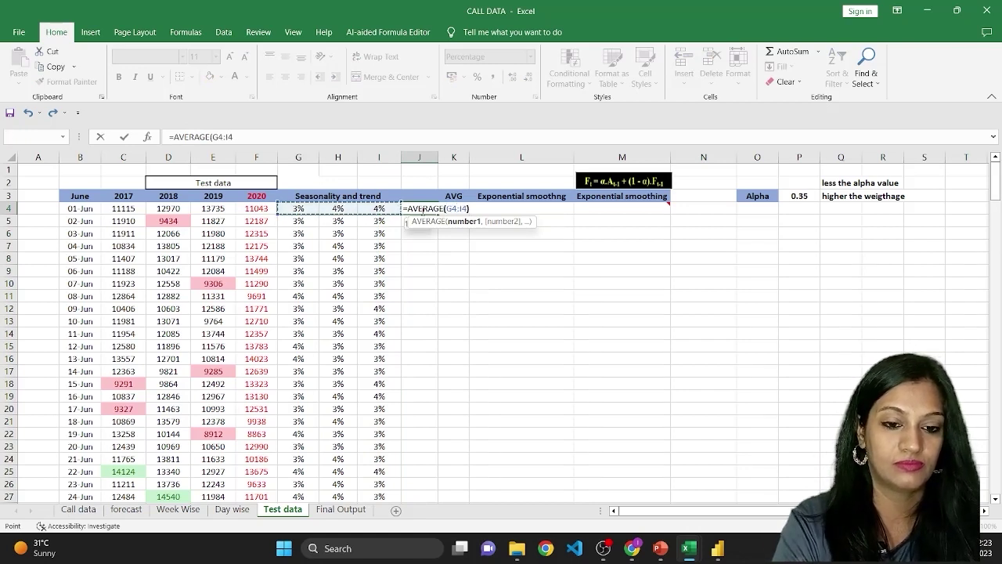
pyautogui.write(')')
pyautogui.press('Return')
# Fill the J4 average down to 30-Jun and select the G4:J33 share block
pyautogui.click(426, 211)
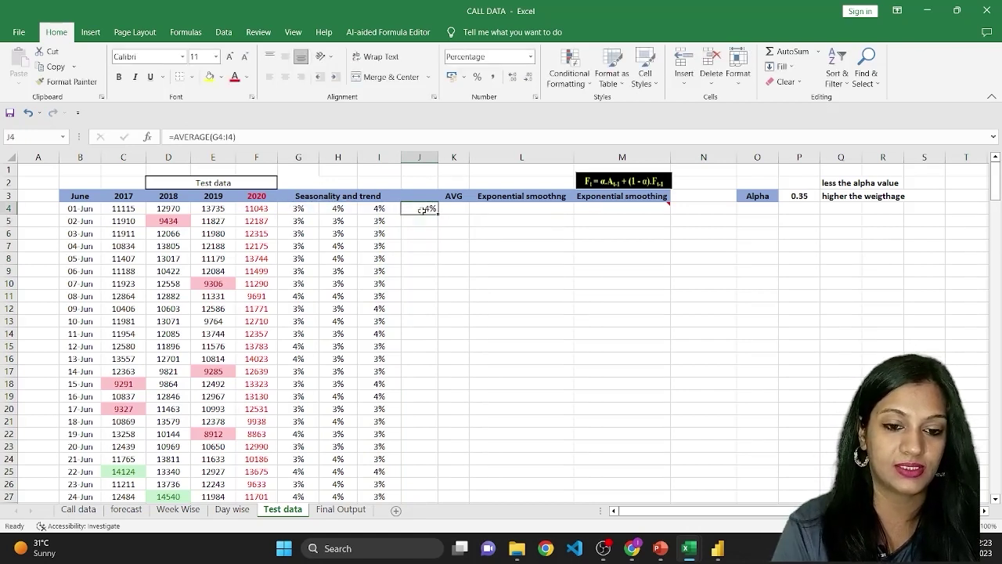
pyautogui.doubleClick(438, 213)
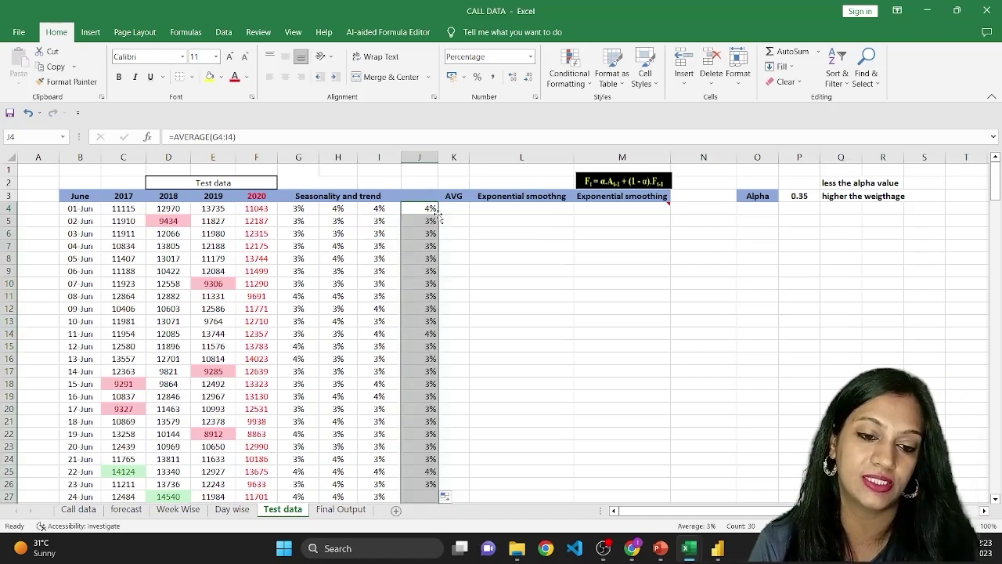
pyautogui.click(302, 212)
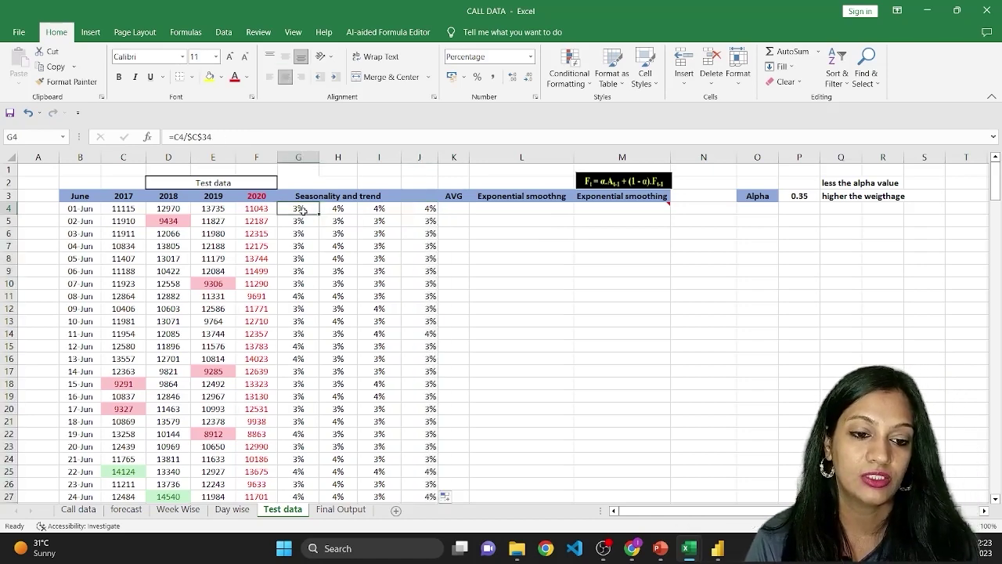
pyautogui.hotkey('ctrl', 'shift', 'Right')
pyautogui.hotkey('ctrl', 'shift', 'Down')
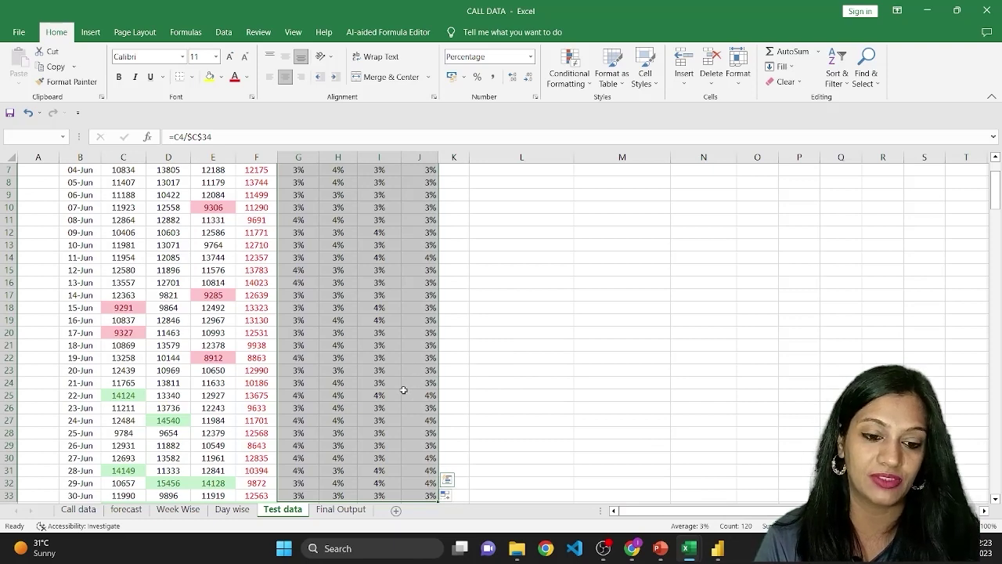
pyautogui.scroll(-2, 403, 389)
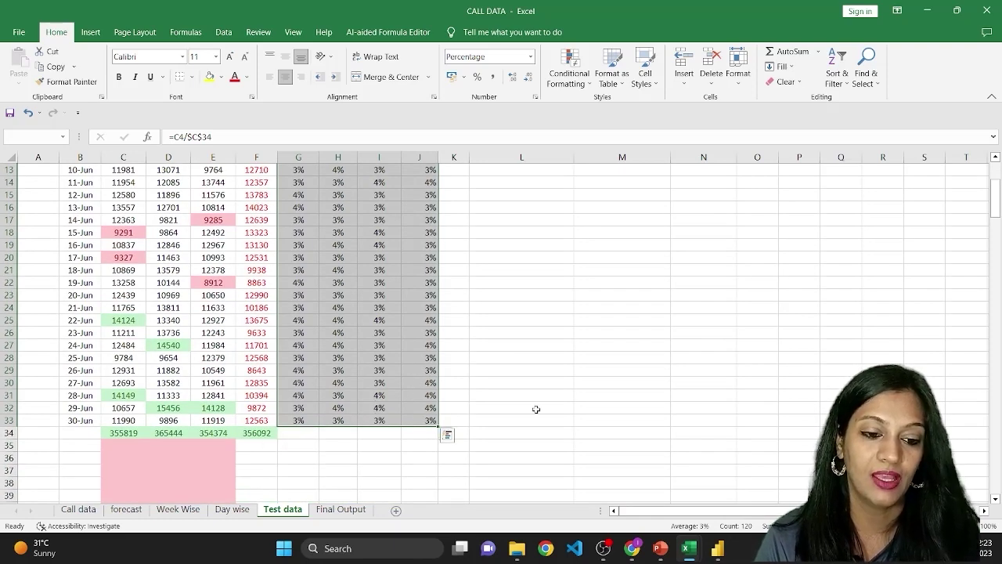
pyautogui.click(521, 470)
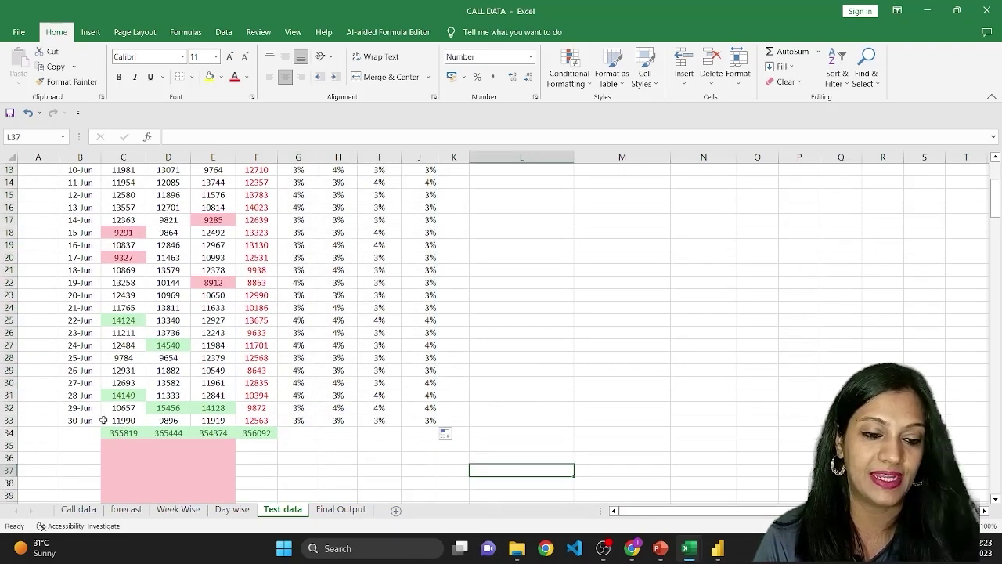
# Enter =AVERAGE(C34:E34) in D35, averaging the 2017–2019 totals to 358546
pyautogui.moveTo(117, 432); pyautogui.dragTo(192, 435)
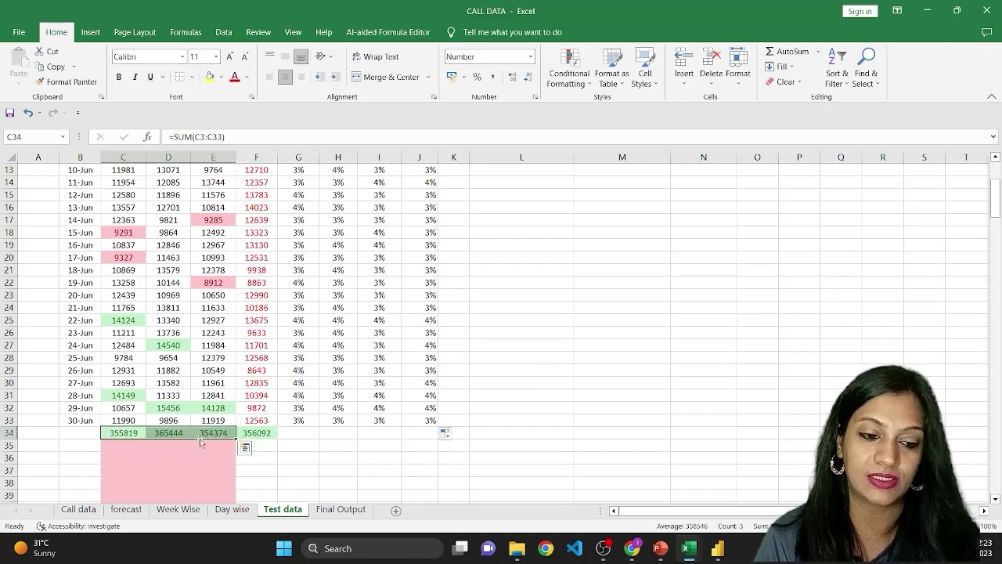
pyautogui.click(161, 447)
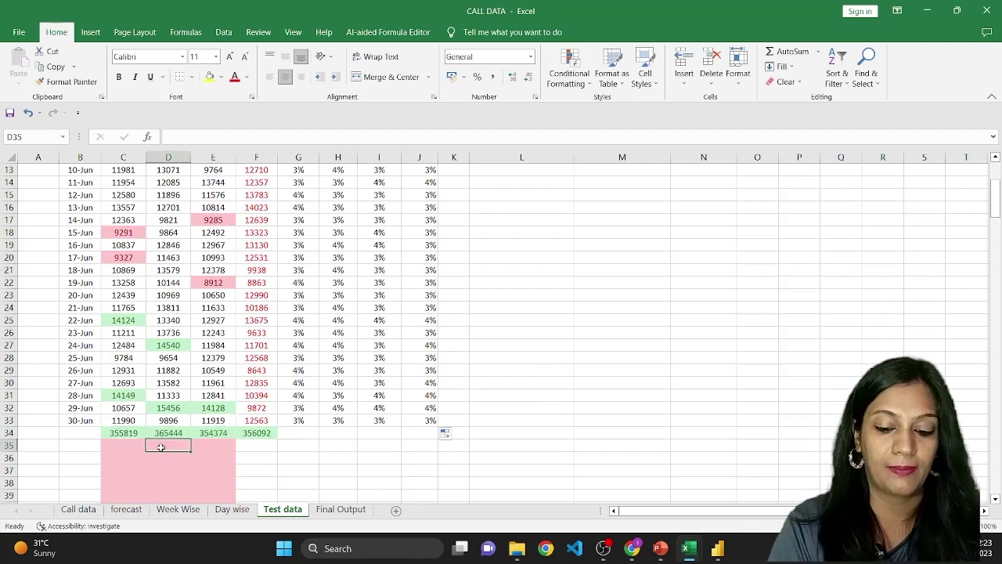
pyautogui.write('=')
pyautogui.moveTo(118, 432); pyautogui.dragTo(235, 436)
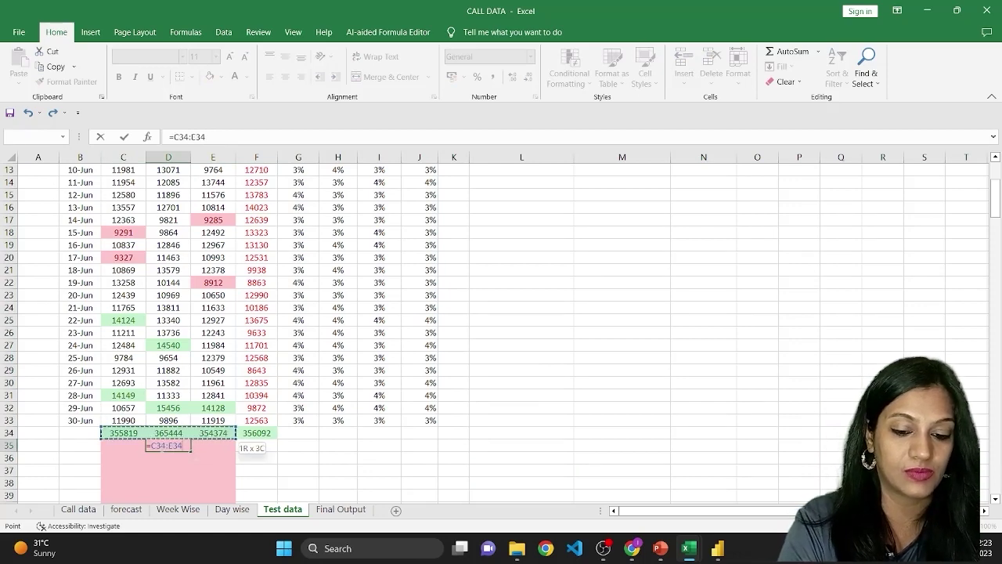
pyautogui.press('BackSpace')
pyautogui.press('BackSpace')
pyautogui.press('BackSpace')
pyautogui.press('BackSpace')
pyautogui.press('BackSpace')
pyautogui.press('BackSpace')
pyautogui.press('BackSpace')
pyautogui.write('ave')
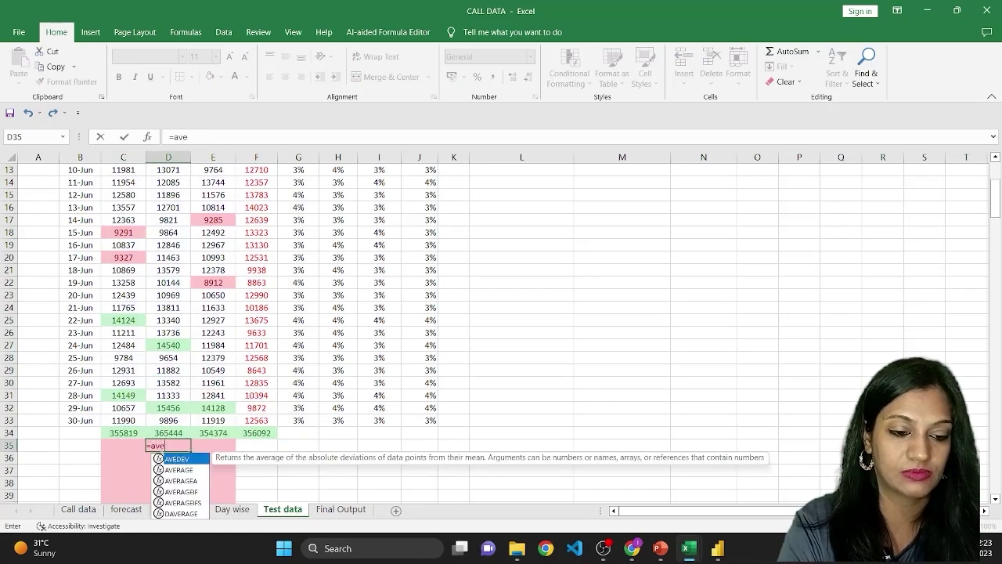
pyautogui.press('Down')
pyautogui.press('Tab')
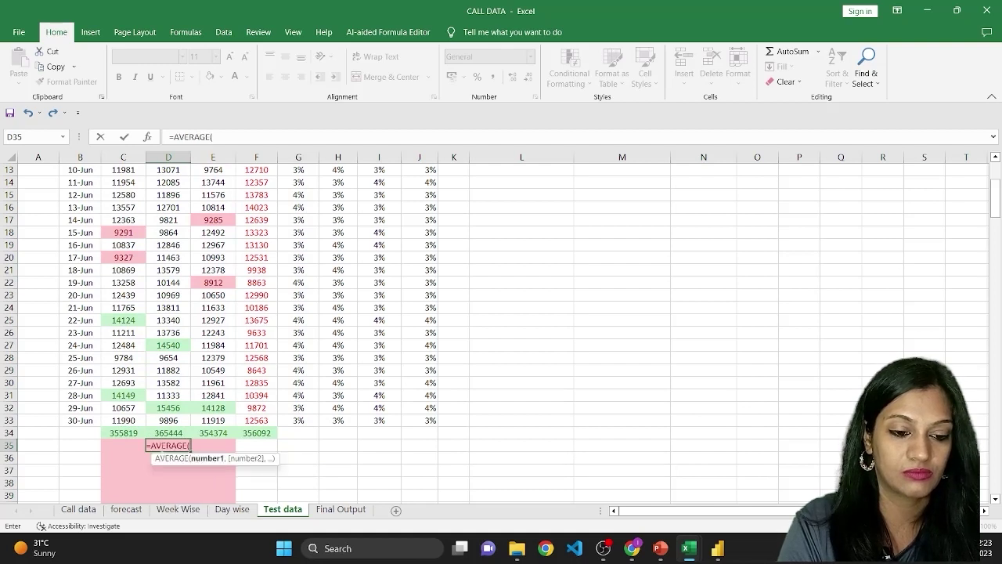
pyautogui.moveTo(123, 433); pyautogui.dragTo(213, 435)
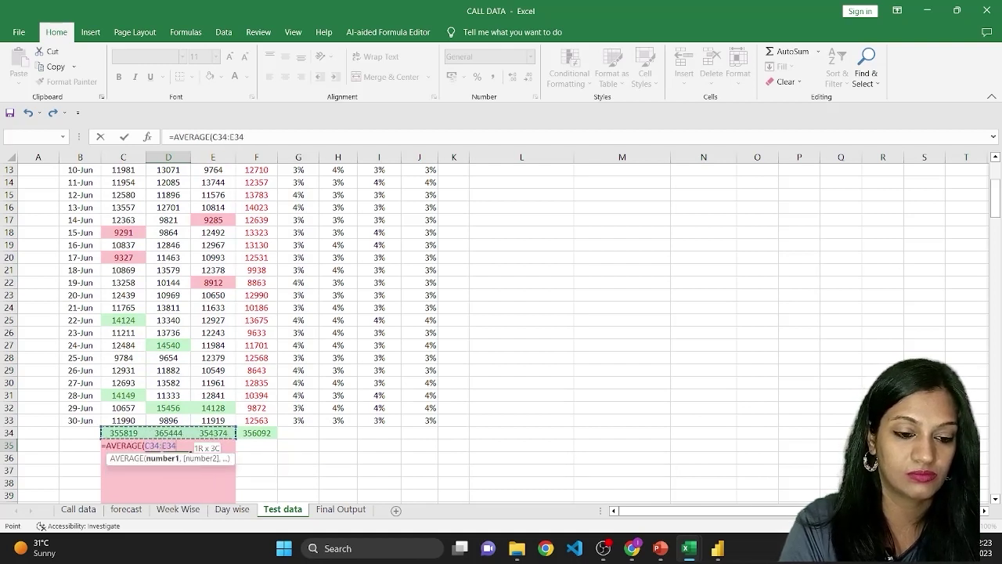
pyautogui.press('Return')
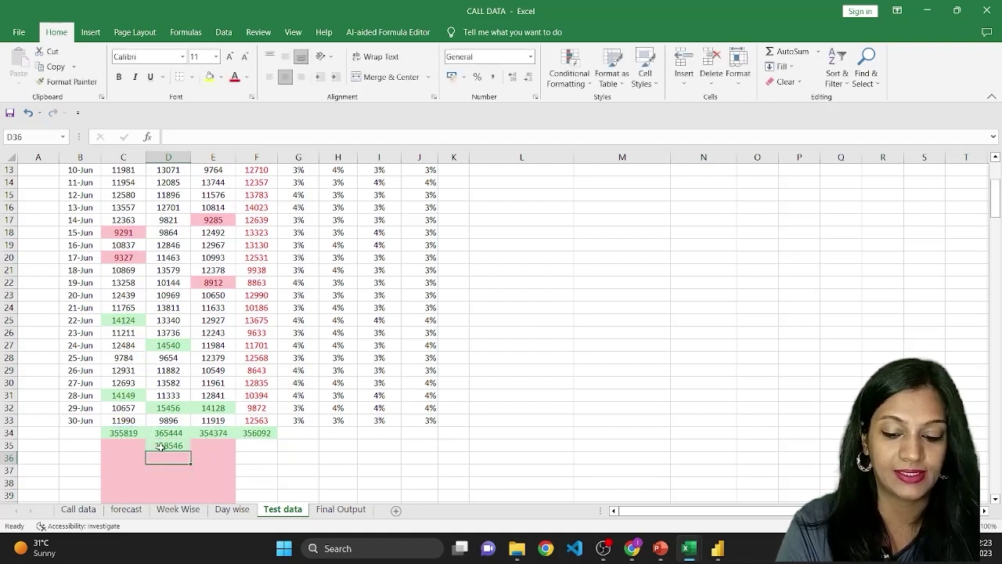
pyautogui.press('Right')
pyautogui.press('Up')
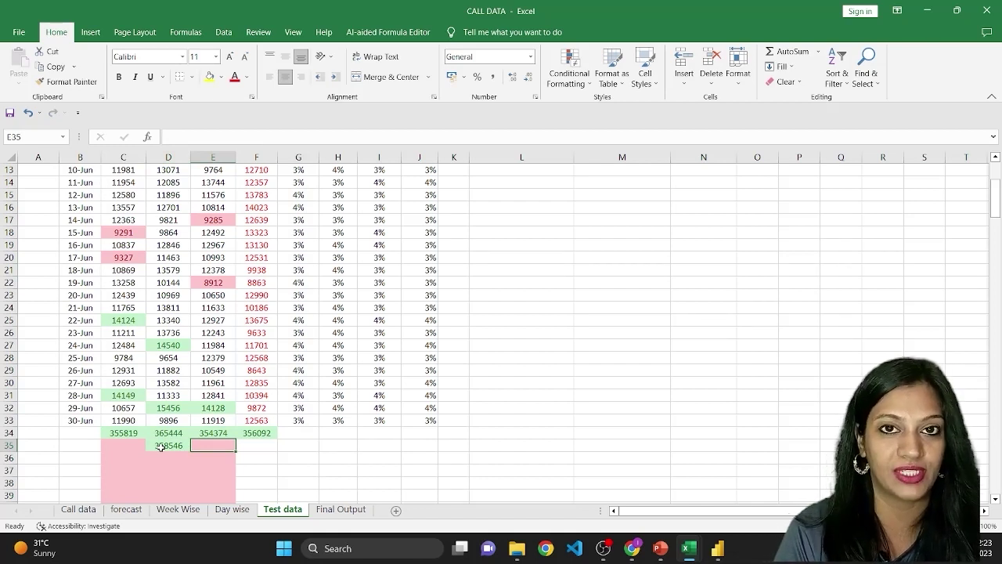
# Enter =(D35*3%)+D35 in E35 for a projected total of 369302
pyautogui.write('=')
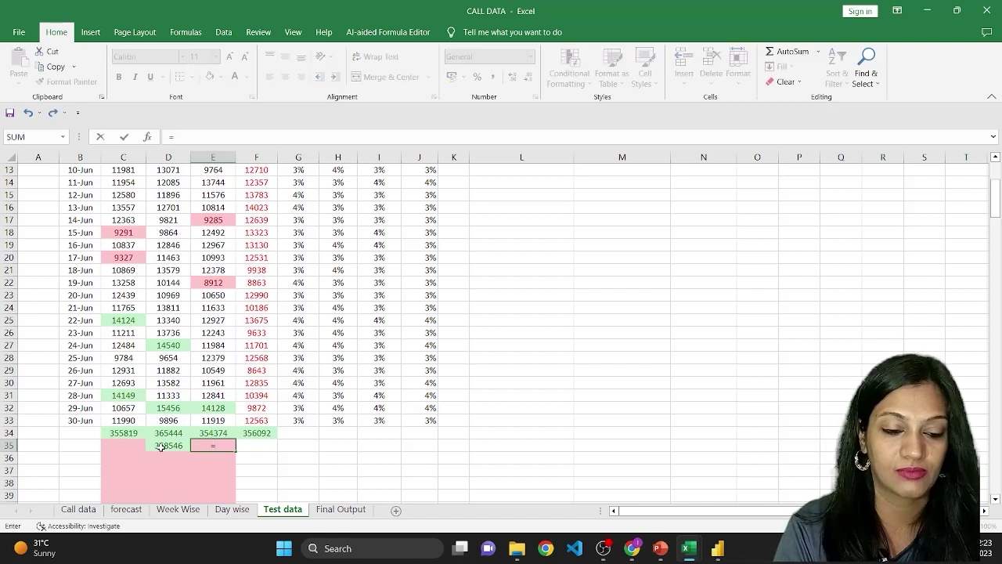
pyautogui.write('(')
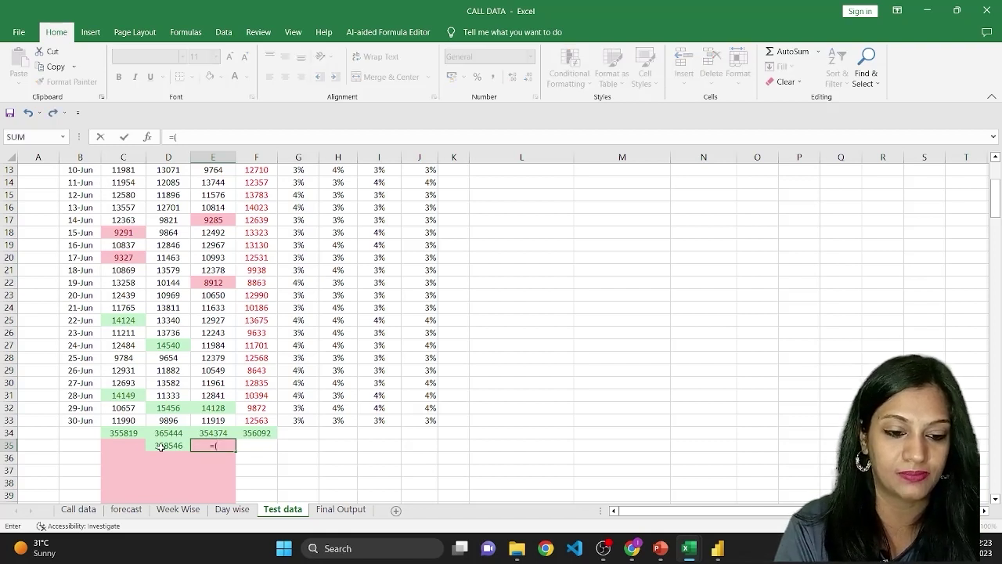
pyautogui.click(161, 446)
pyautogui.write('*3')
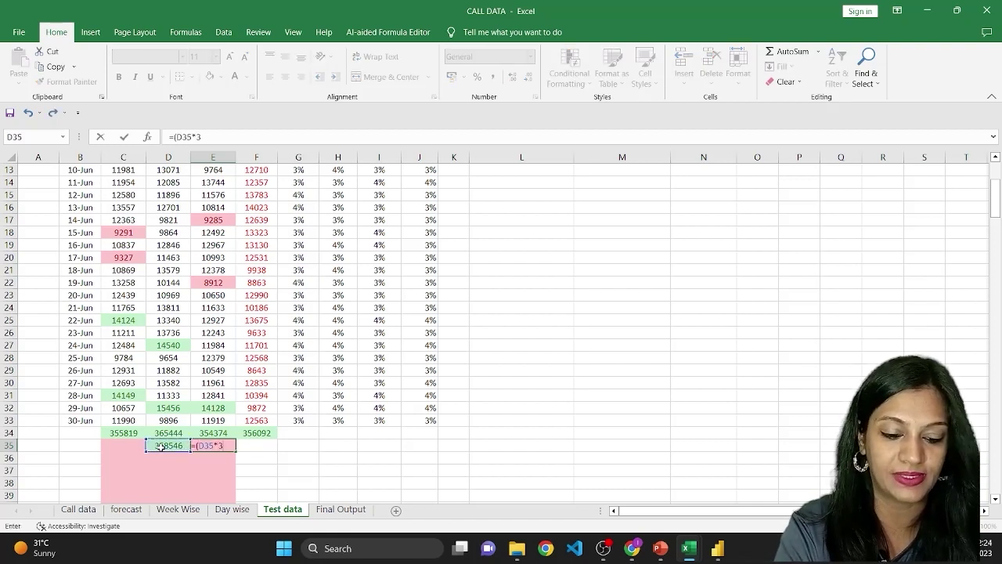
pyautogui.write('%')
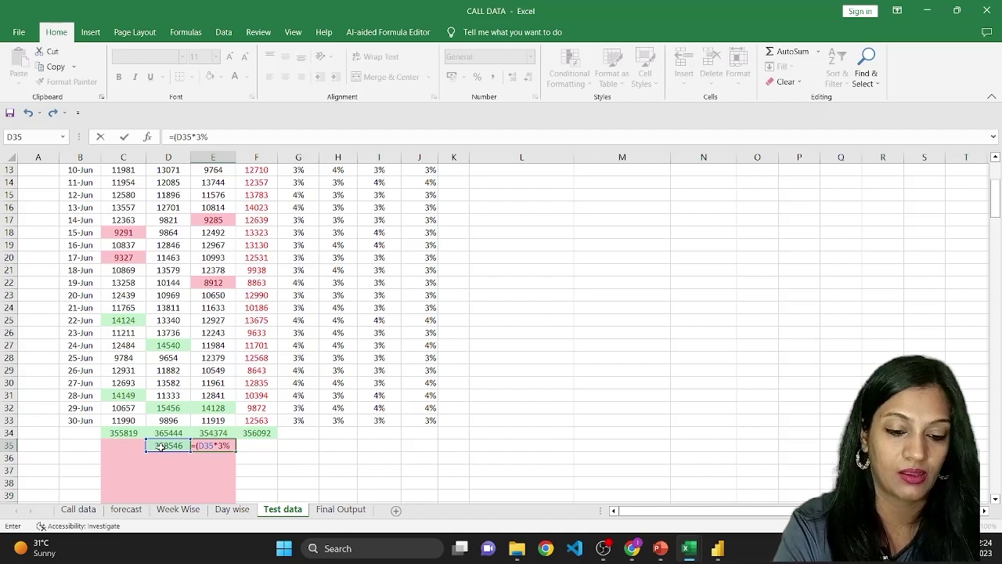
pyautogui.write(')+')
pyautogui.click(167, 445)
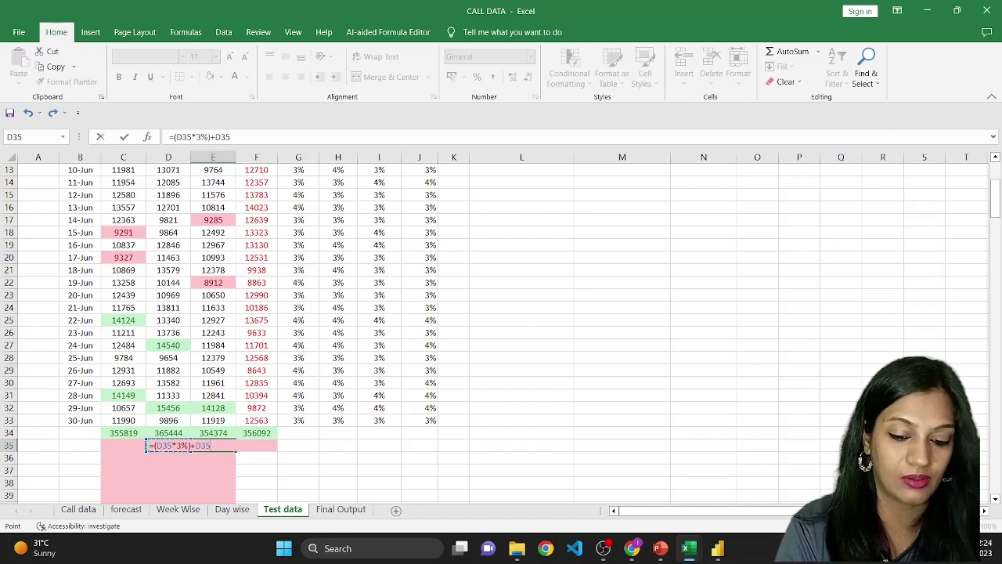
pyautogui.press('Return')
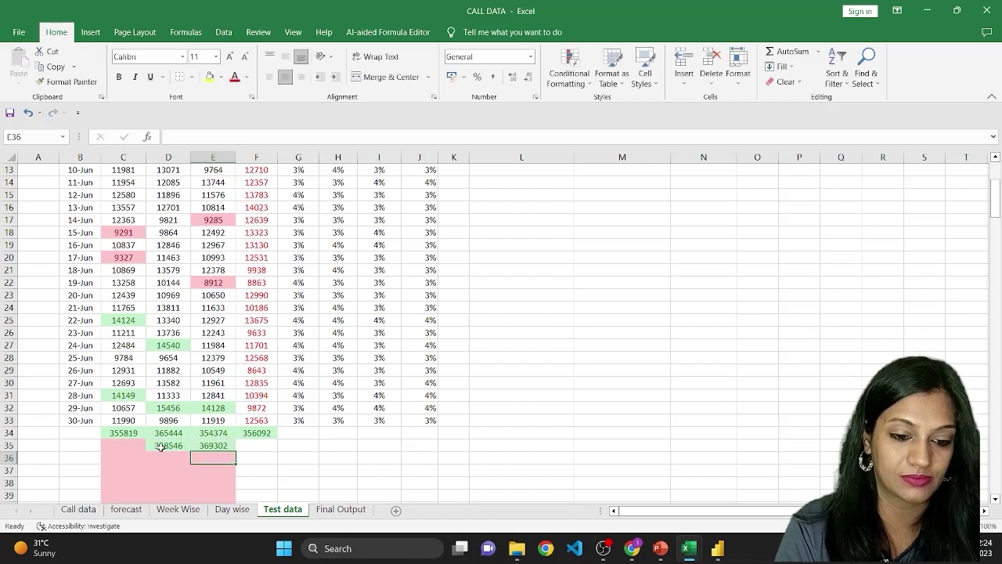
pyautogui.press('Up')
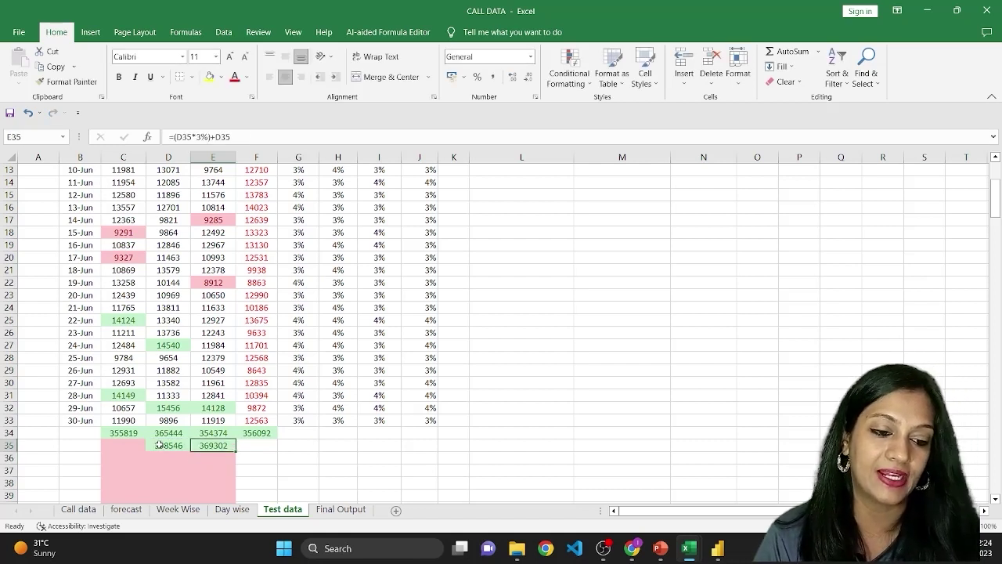
# Check the yearly totals and make the E35 projected total bold
pyautogui.click(160, 446)
pyautogui.moveTo(123, 434); pyautogui.dragTo(213, 435)
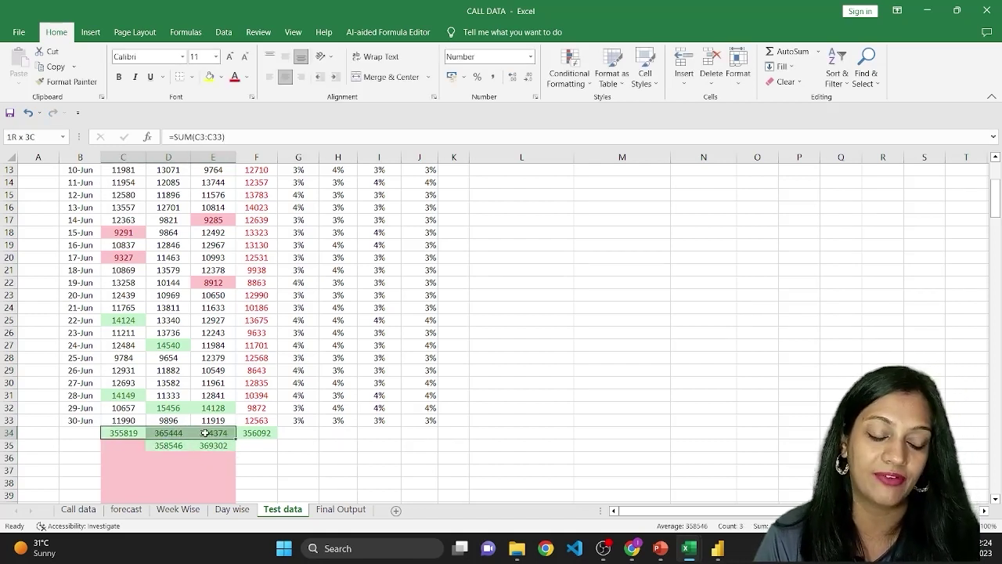
pyautogui.click(201, 446)
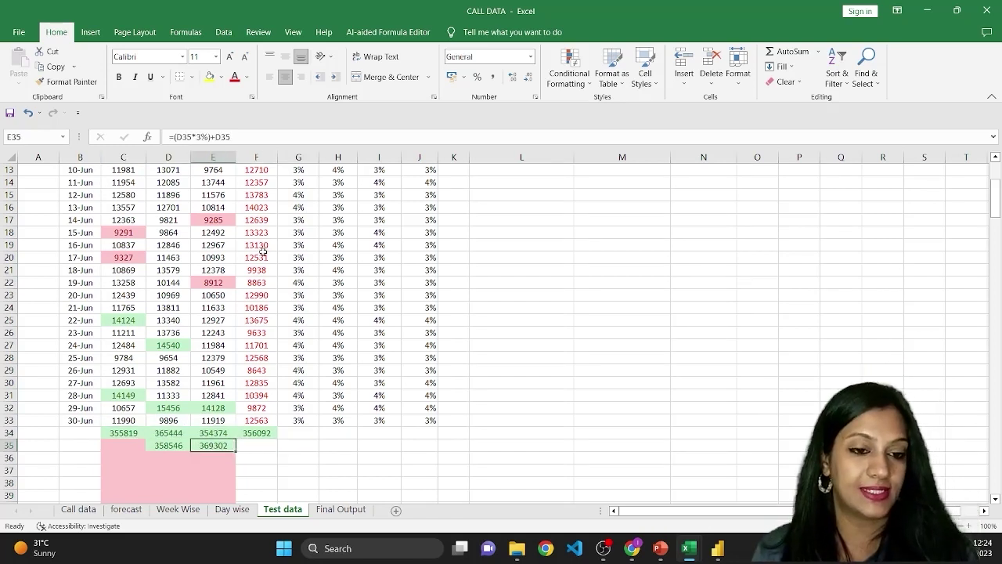
pyautogui.hotkey('ctrl', 'b')
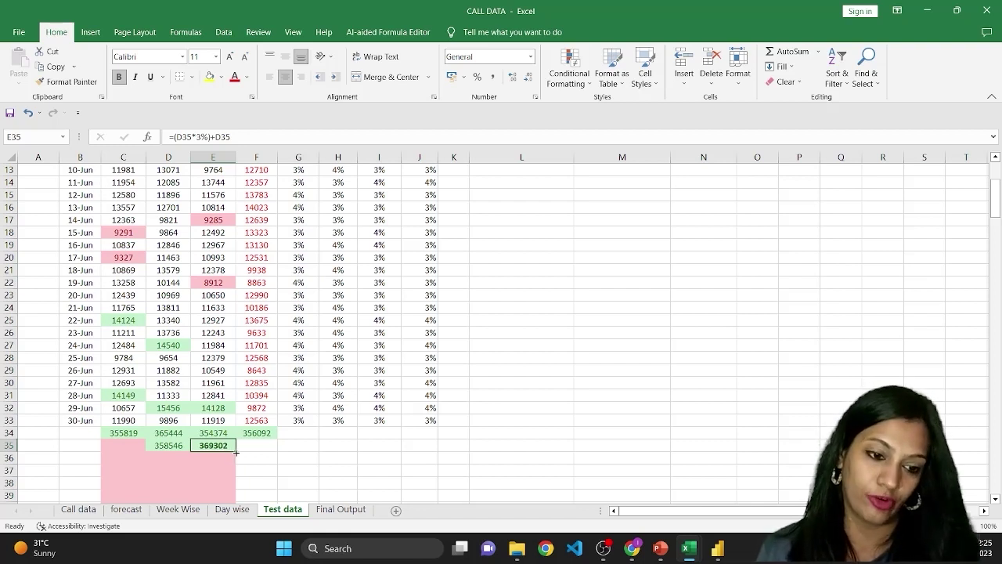
pyautogui.click(258, 432)
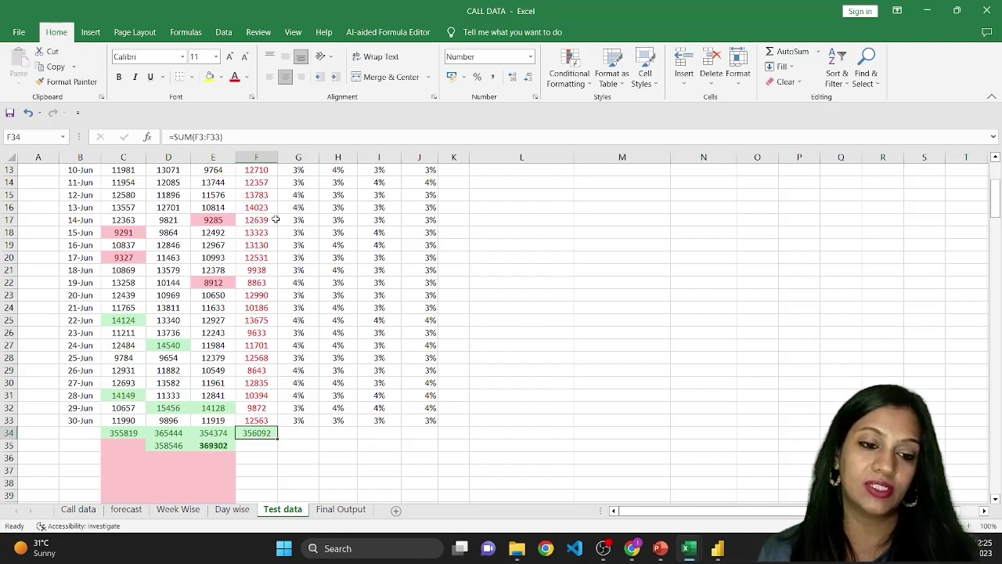
# Paste the Exponential Smoothing (2018) formula image beside the Test data table
pyautogui.click(203, 444)
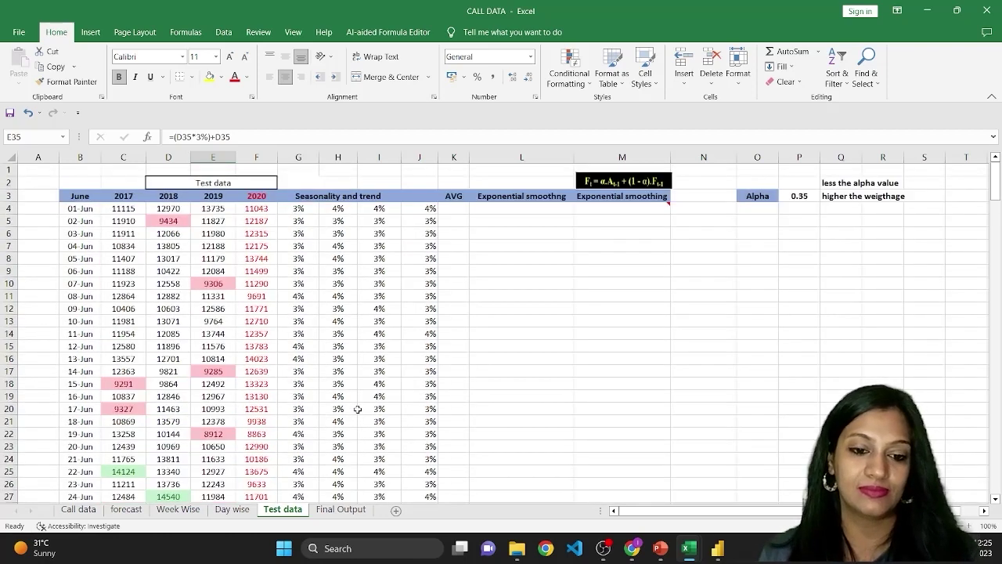
pyautogui.hotkey('ctrl', 'v')
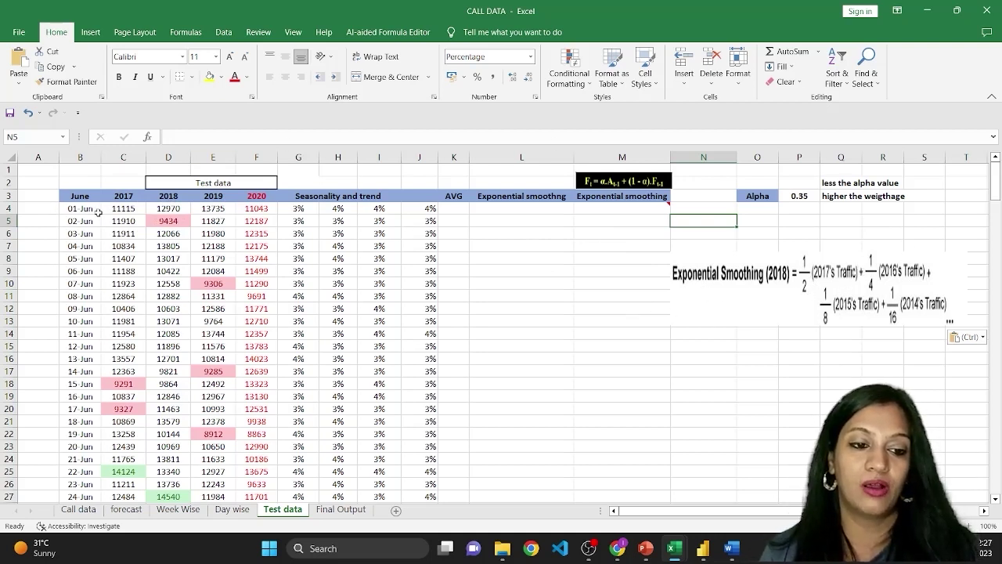
# Review the 01-Jun values in C4:E4, then select L4 for the smoothing formula
pyautogui.click(124, 209)
pyautogui.moveTo(124, 209); pyautogui.dragTo(207, 210)
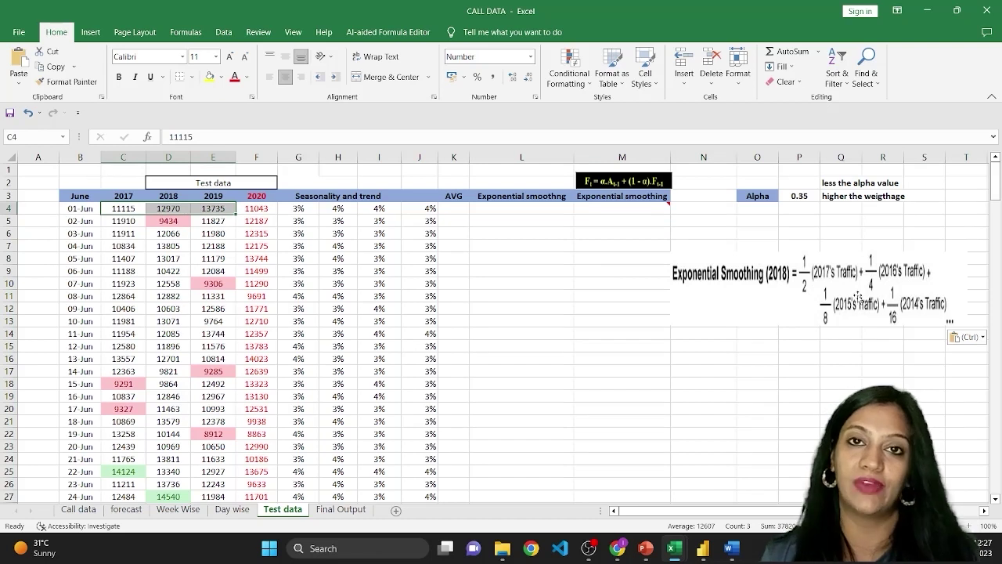
pyautogui.click(501, 212)
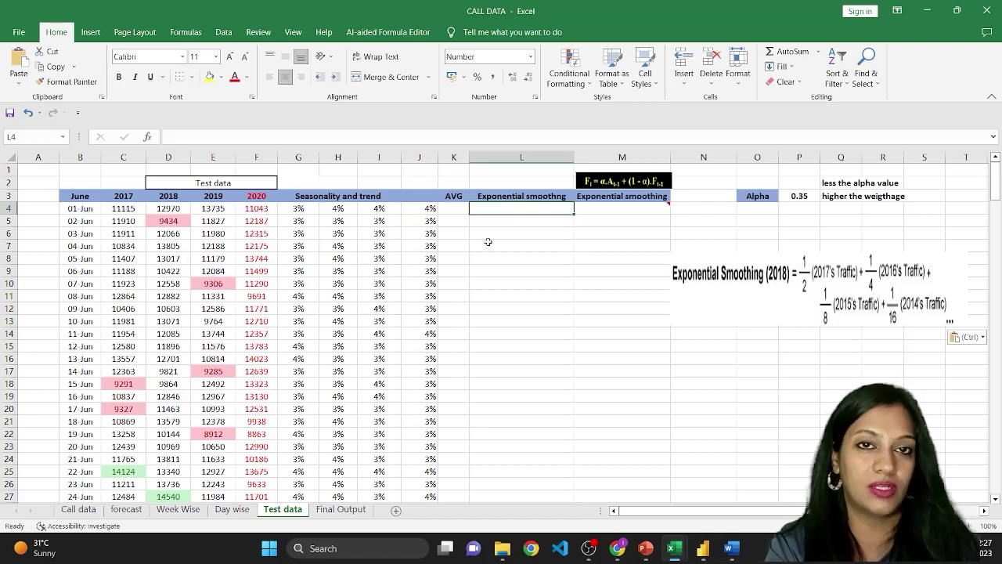
# Enter =60%*E4+D4*20%+20%*C4 in L4, giving 13058 for 01-Jun
pyautogui.write('=')
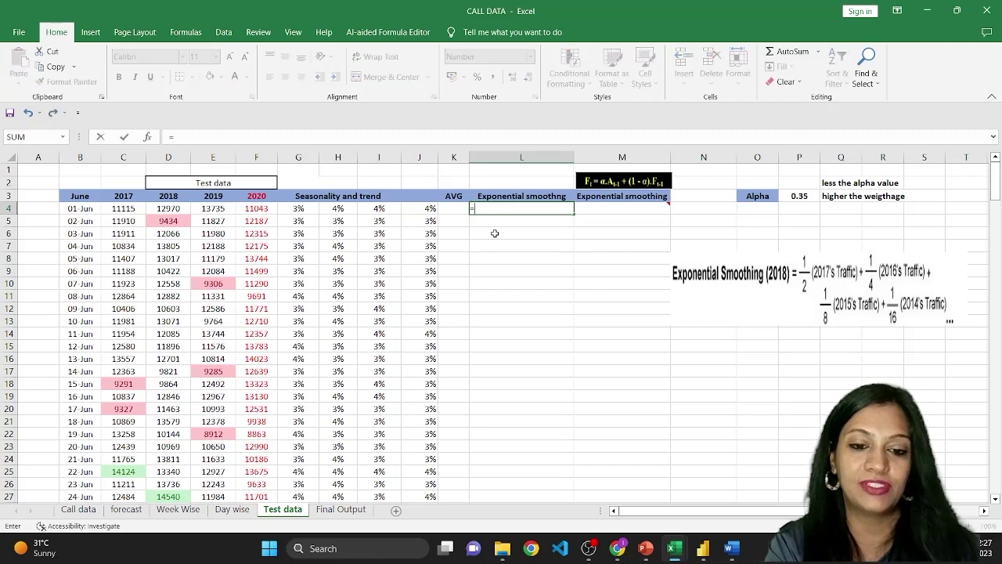
pyautogui.write('60')
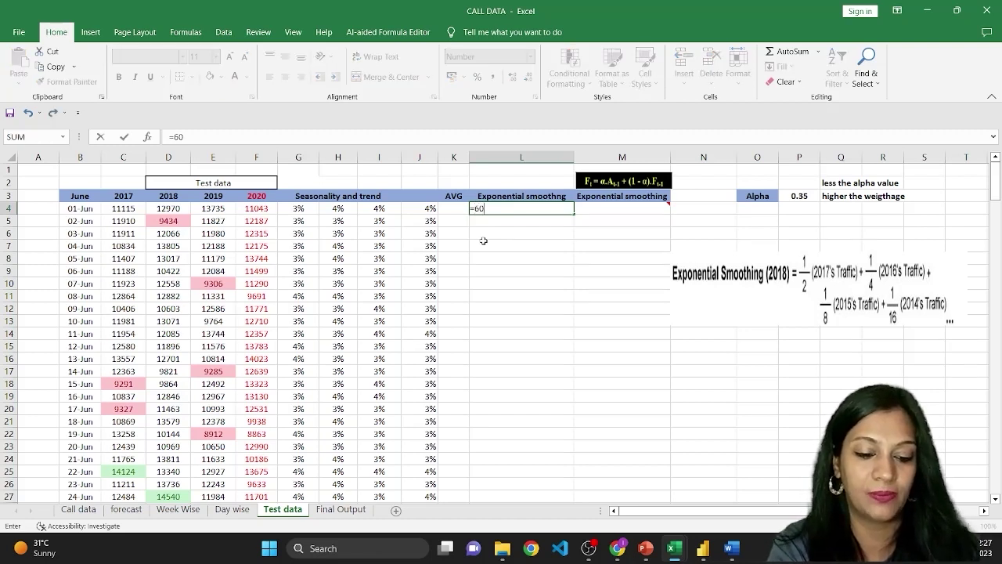
pyautogui.write('%*')
pyautogui.press('Left')
pyautogui.press('Left')
pyautogui.press('Left')
pyautogui.press('Left')
pyautogui.press('Left')
pyautogui.press('Left')
pyautogui.press('Left')
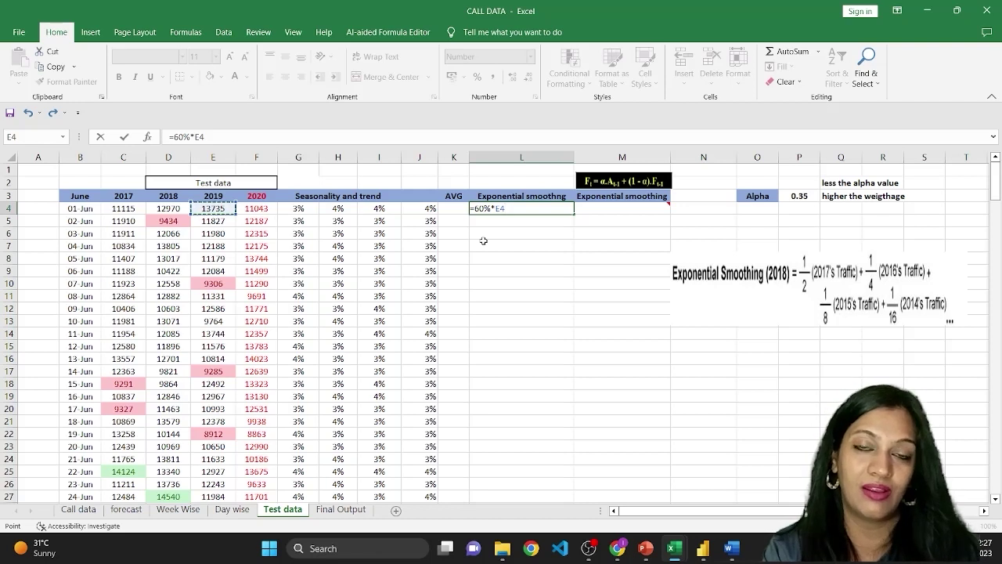
pyautogui.write('+')
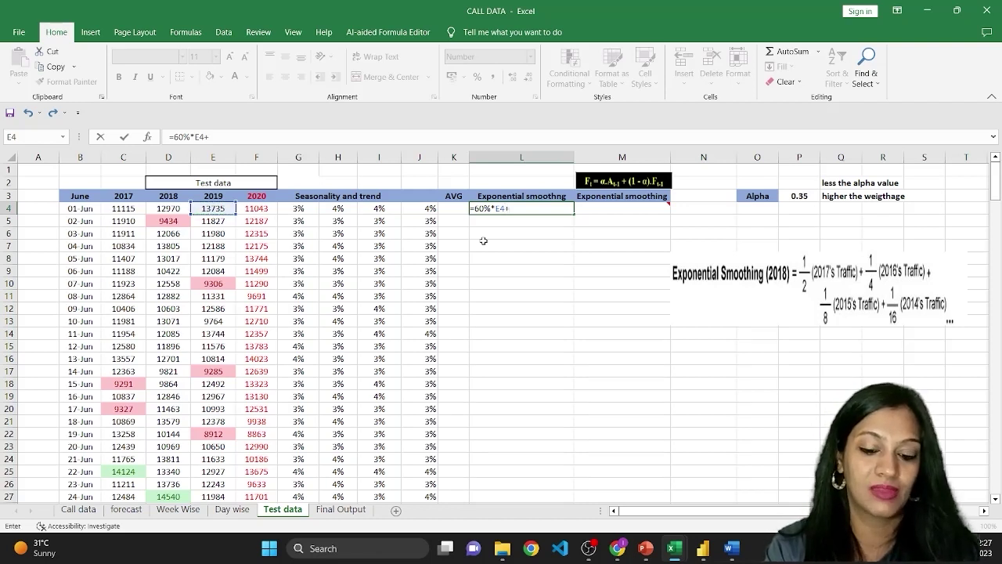
pyautogui.press('Left')
pyautogui.press('Left')
pyautogui.press('Left')
pyautogui.press('Left')
pyautogui.press('Left')
pyautogui.press('Left')
pyautogui.press('Left')
pyautogui.press('Left')
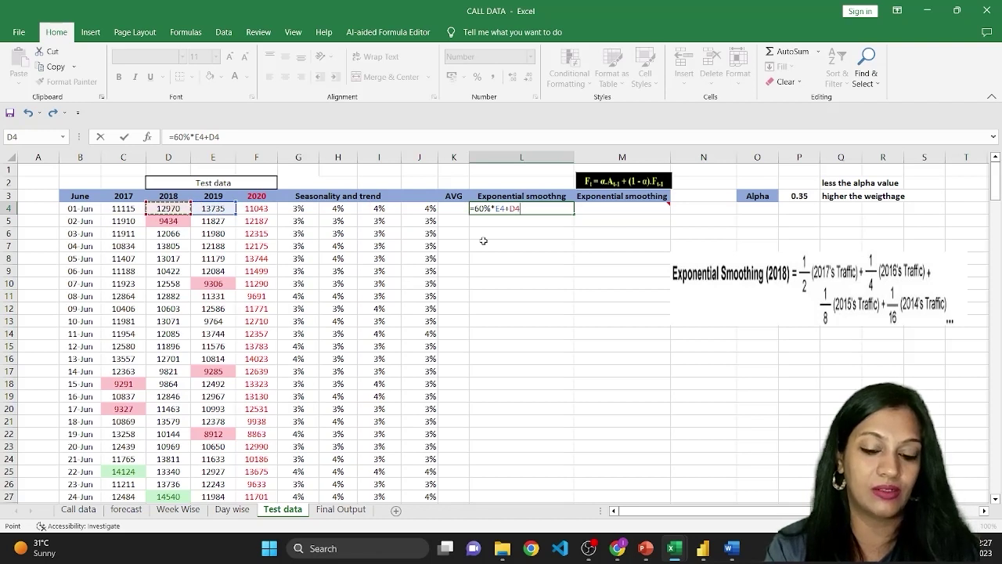
pyautogui.write('*20%')
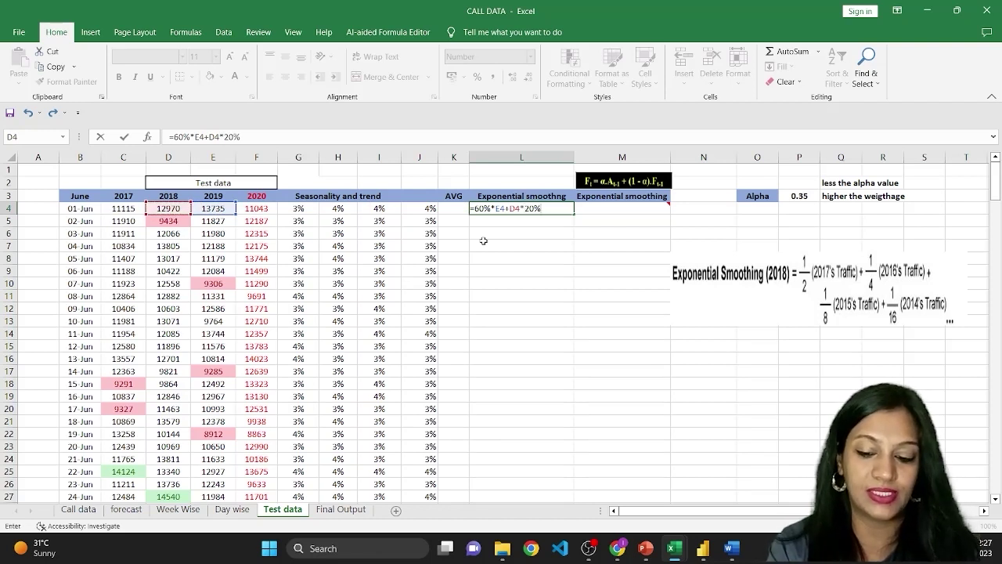
pyautogui.write('+20%')
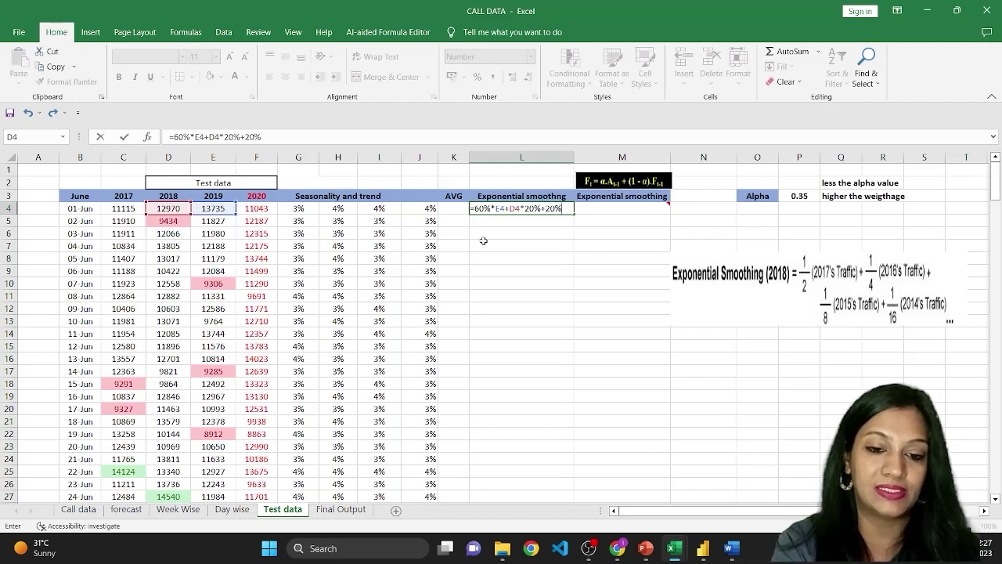
pyautogui.write('*')
pyautogui.press('Left')
pyautogui.press('Left')
pyautogui.press('Left')
pyautogui.press('Left')
pyautogui.press('Left')
pyautogui.press('Left')
pyautogui.press('Left')
pyautogui.press('Left')
pyautogui.press('Left')
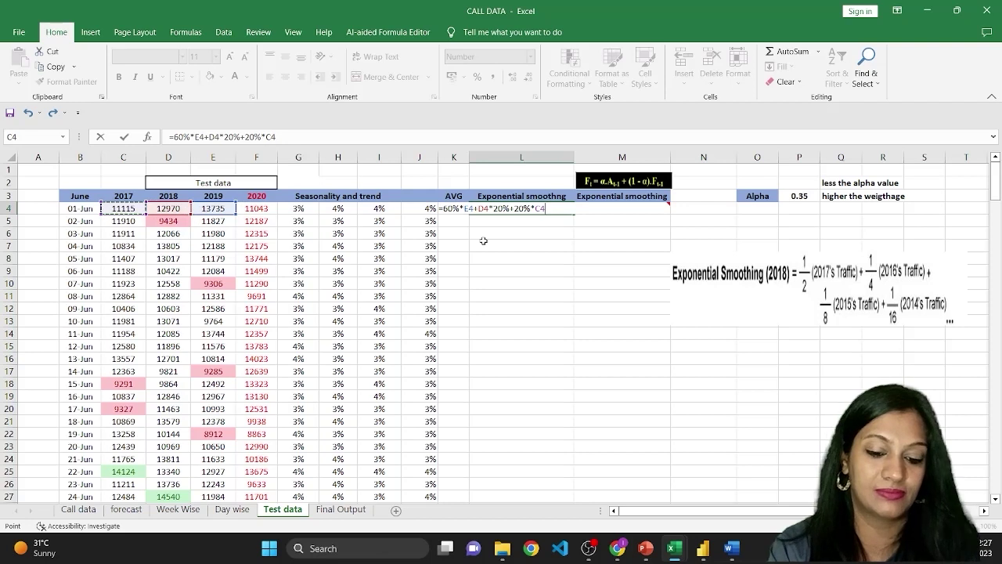
pyautogui.press('Return')
pyautogui.press('Up')
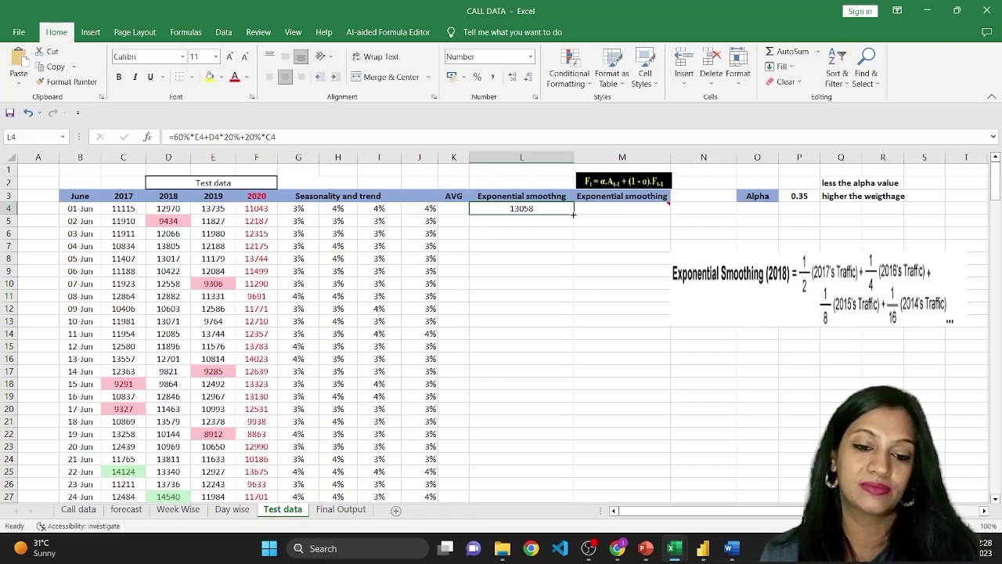
# Fill the L4 smoothing formula down to 30-Jun, clear L34, and check the copies
pyautogui.doubleClick(574, 213)
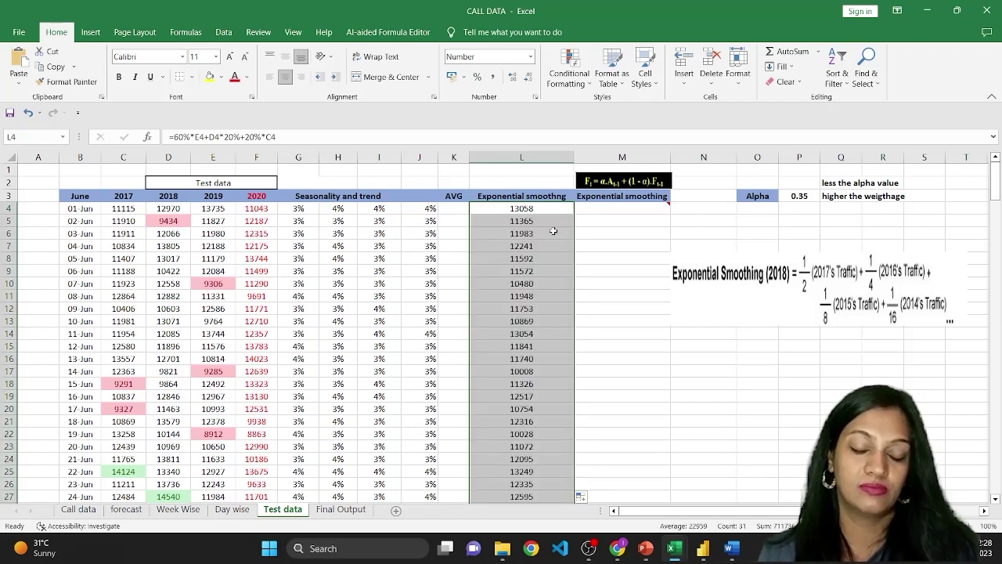
pyautogui.scroll(-5, 536, 286)
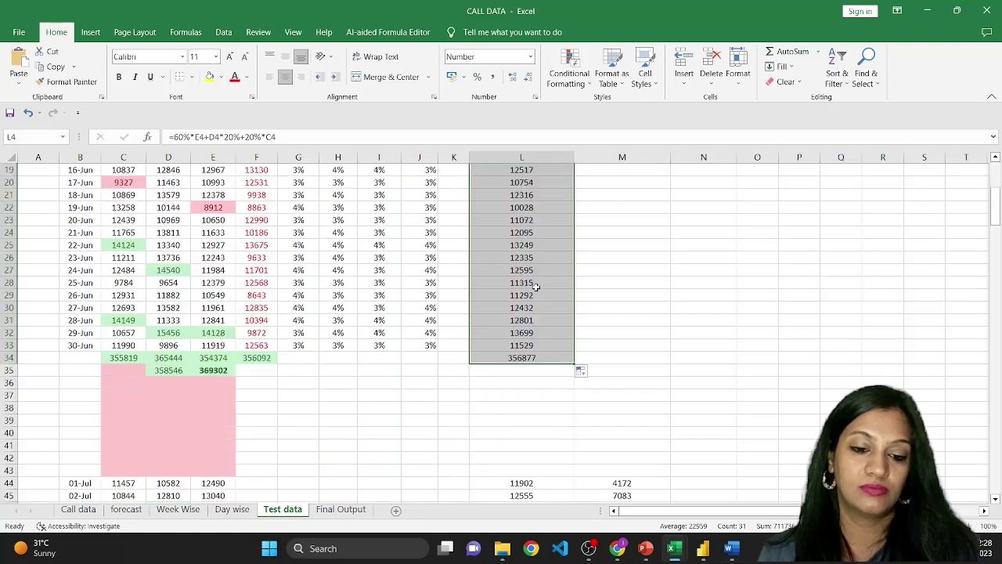
pyautogui.click(540, 357)
pyautogui.press('Delete')
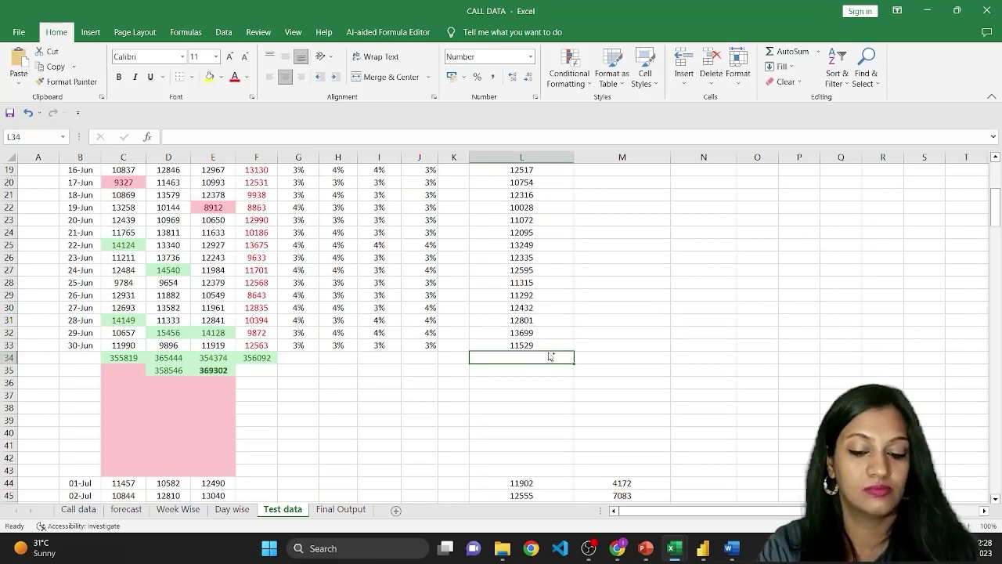
pyautogui.hotkey('ctrl', 'Home')
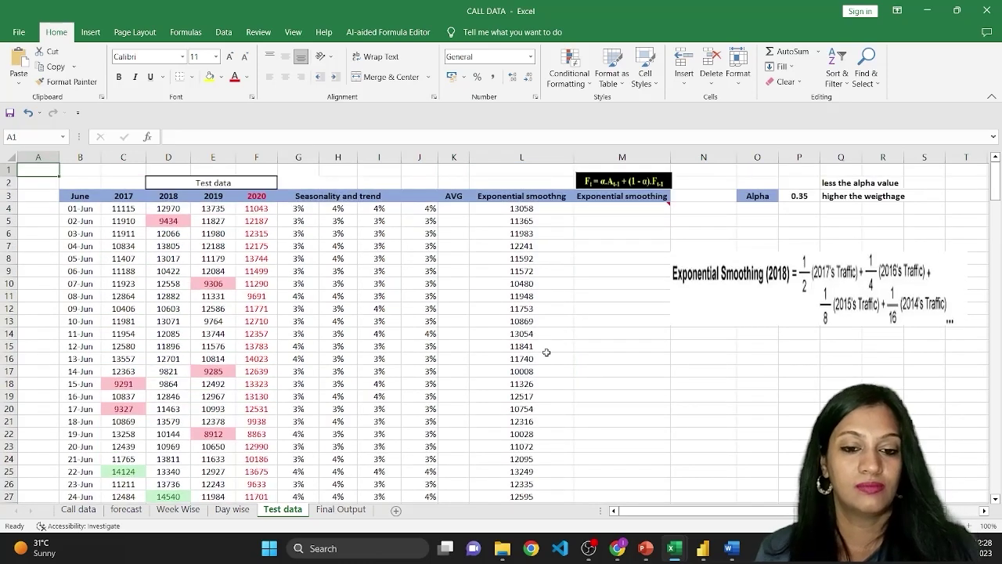
pyautogui.click(497, 208)
pyautogui.click(522, 272)
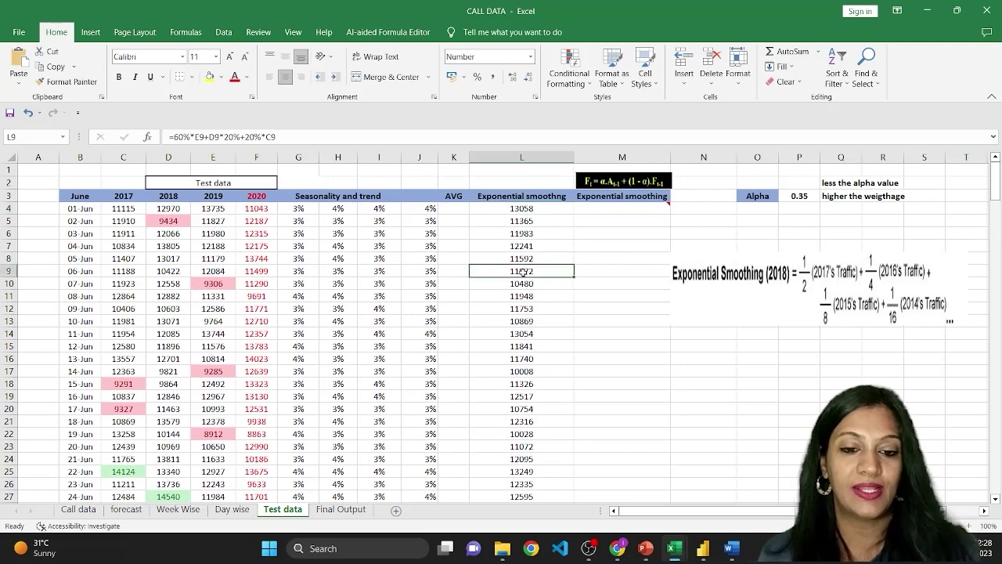
pyautogui.hotkey('shift', 'Down')
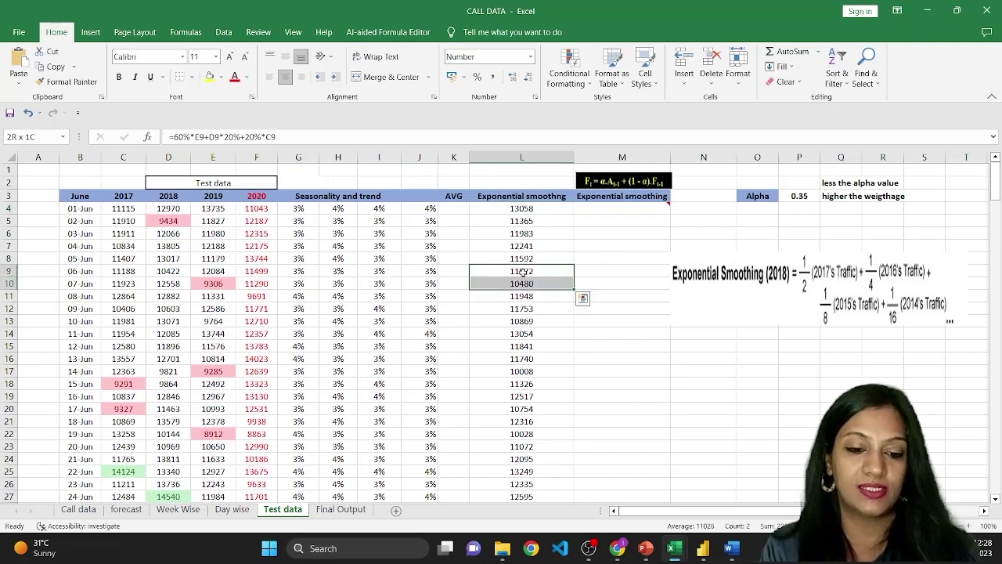
pyautogui.hotkey('ctrl', 'Down')
pyautogui.press('Down')
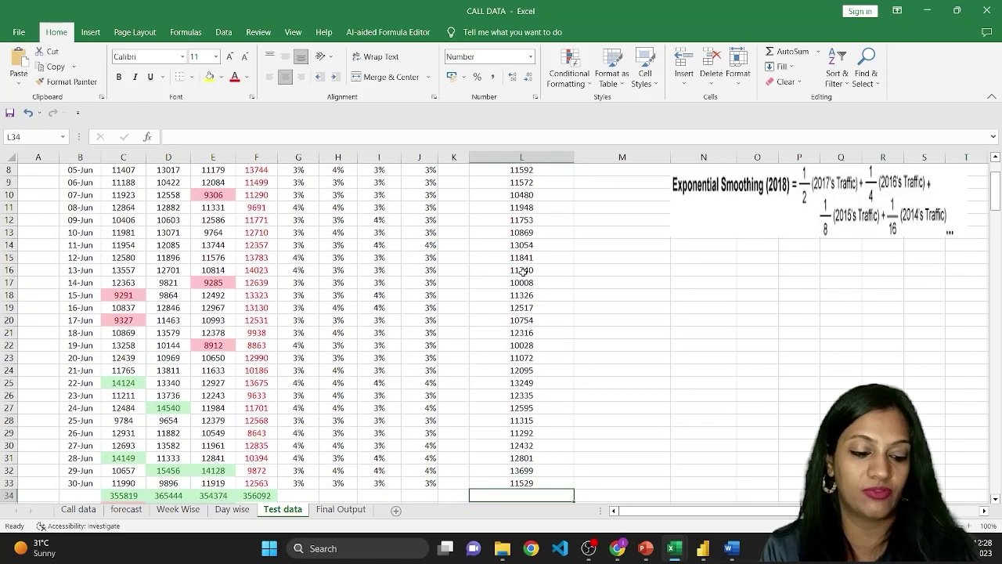
pyautogui.hotkey('alt', '=')
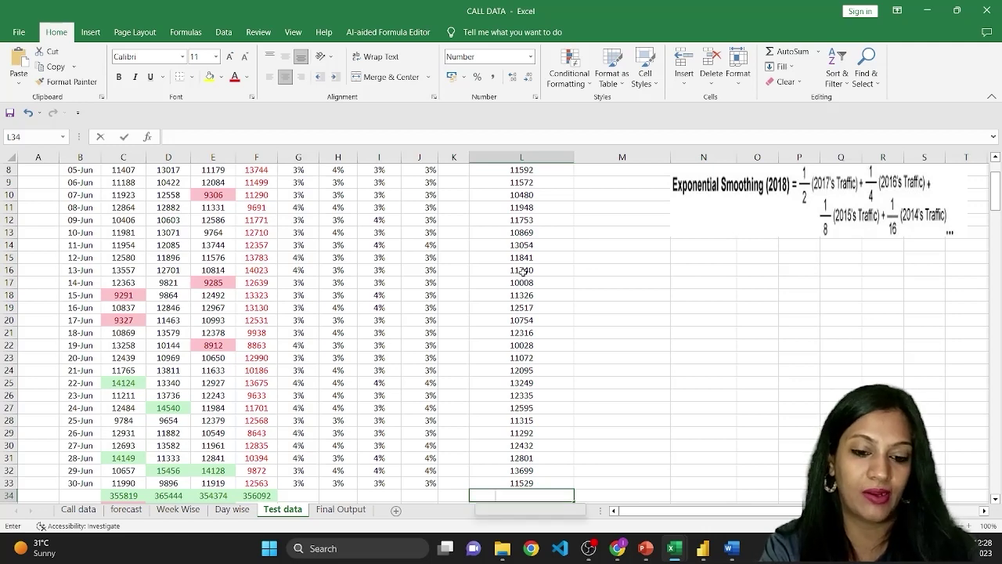
pyautogui.press('Return')
pyautogui.press('Up')
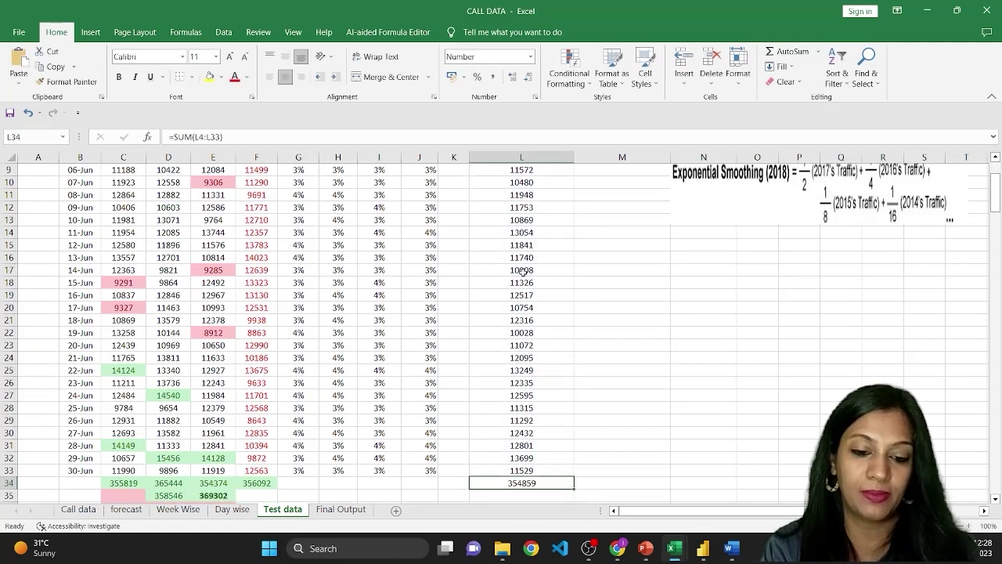
pyautogui.hotkey('ctrl', 'b')
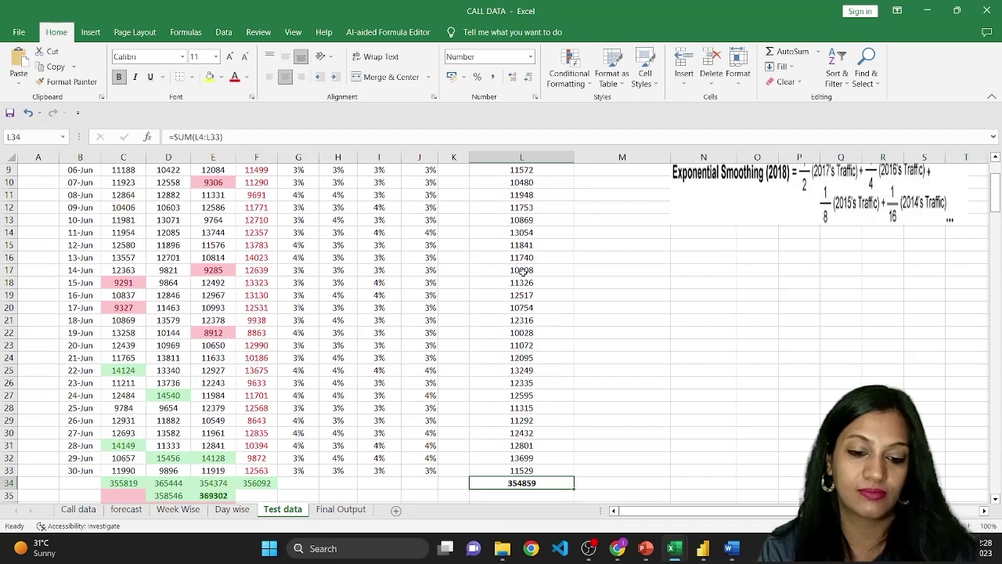
pyautogui.press('Up')
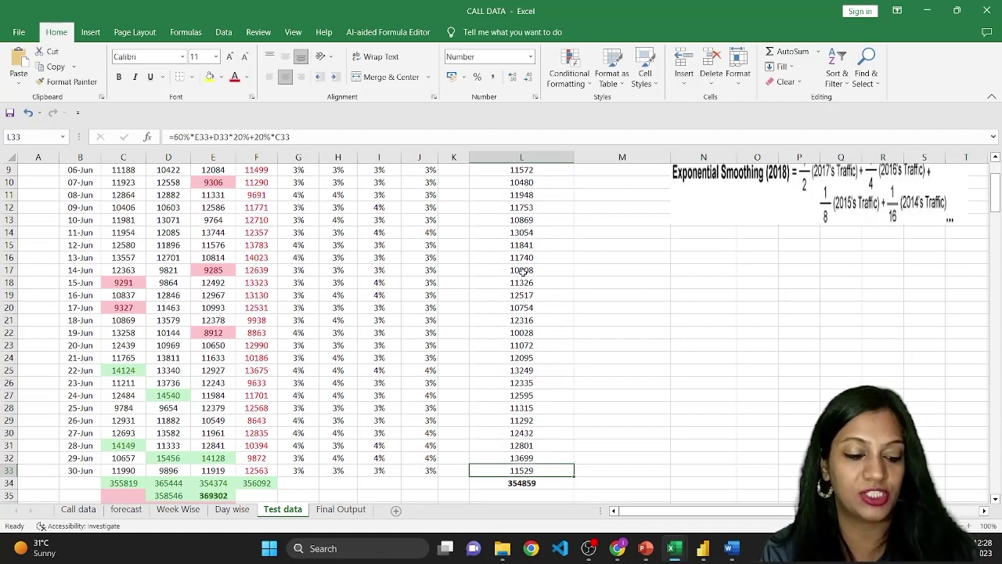
pyautogui.hotkey('shift', 'Up')
pyautogui.hotkey('shift', 'Up')
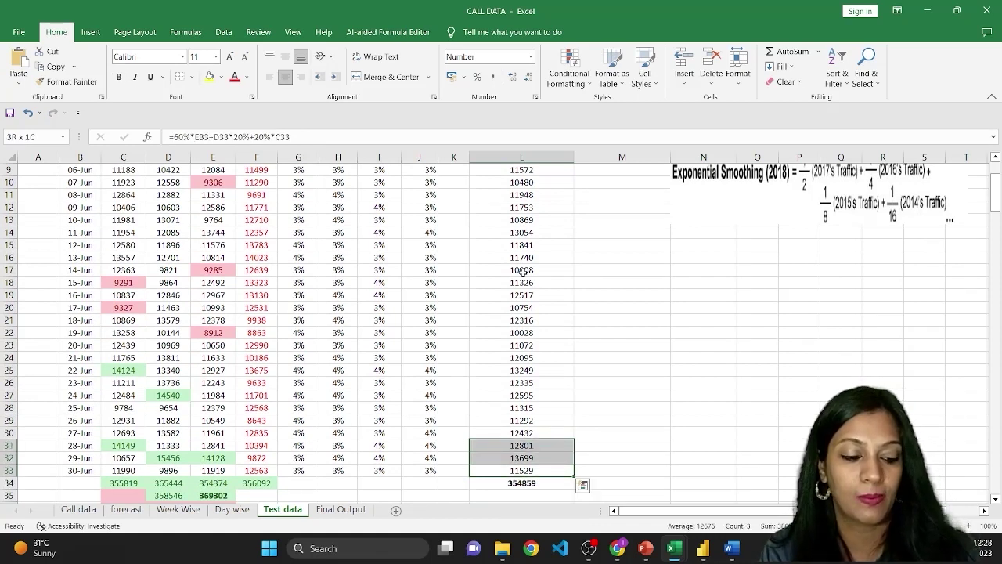
pyautogui.hotkey('shift', 'Down')
pyautogui.hotkey('shift', 'Down')
pyautogui.hotkey('shift', 'Up')
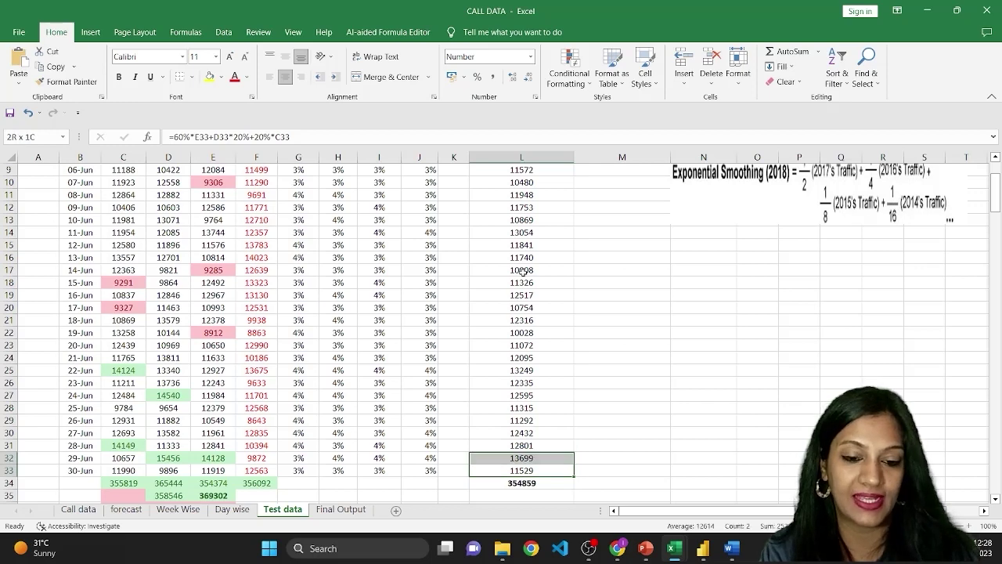
pyautogui.hotkey('ctrl', 'Up')
pyautogui.press('Down')
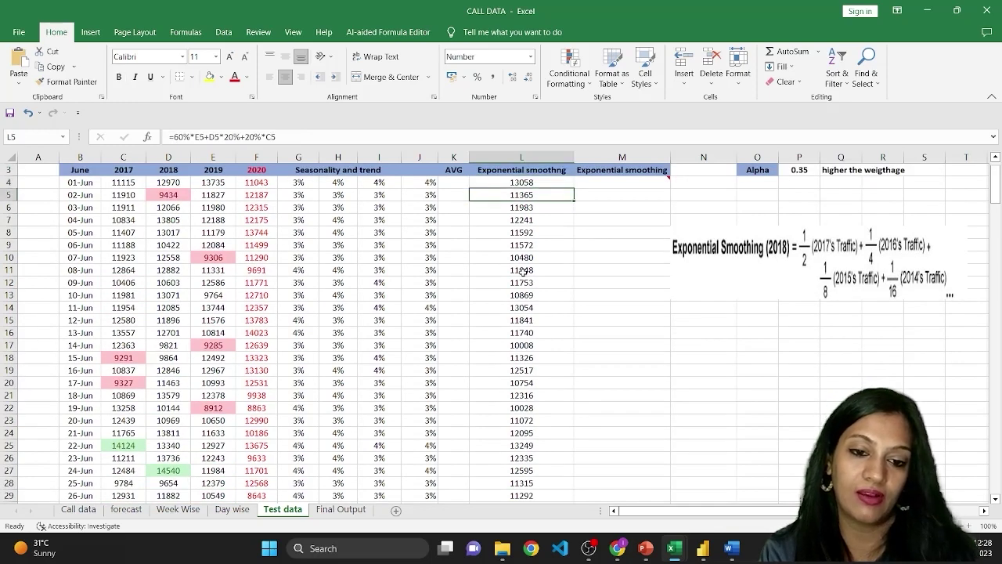
pyautogui.hotkey('ctrl', 'Down')
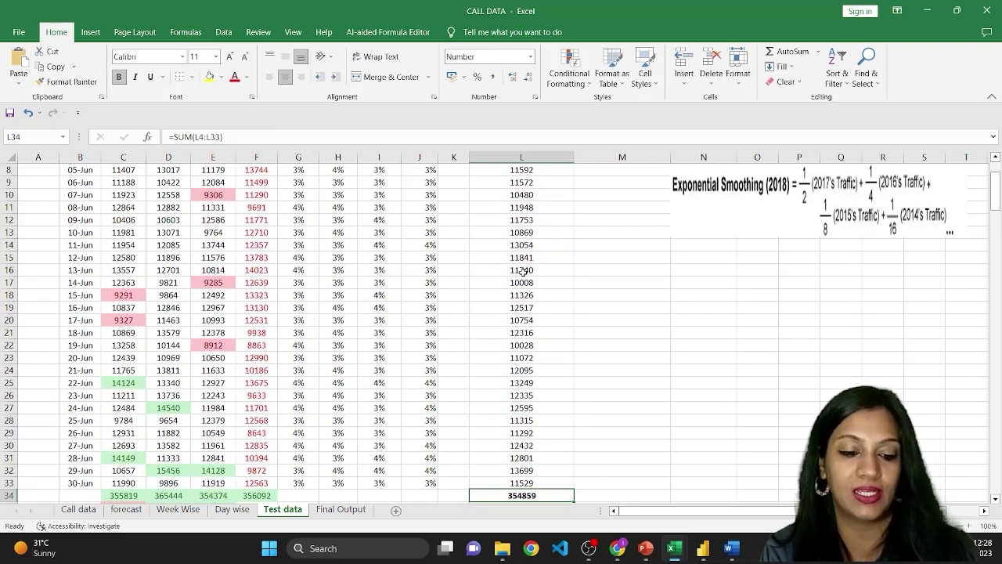
pyautogui.press('Left')
pyautogui.press('Left')
pyautogui.press('Left')
pyautogui.press('Left')
pyautogui.press('Left')
pyautogui.press('Left')
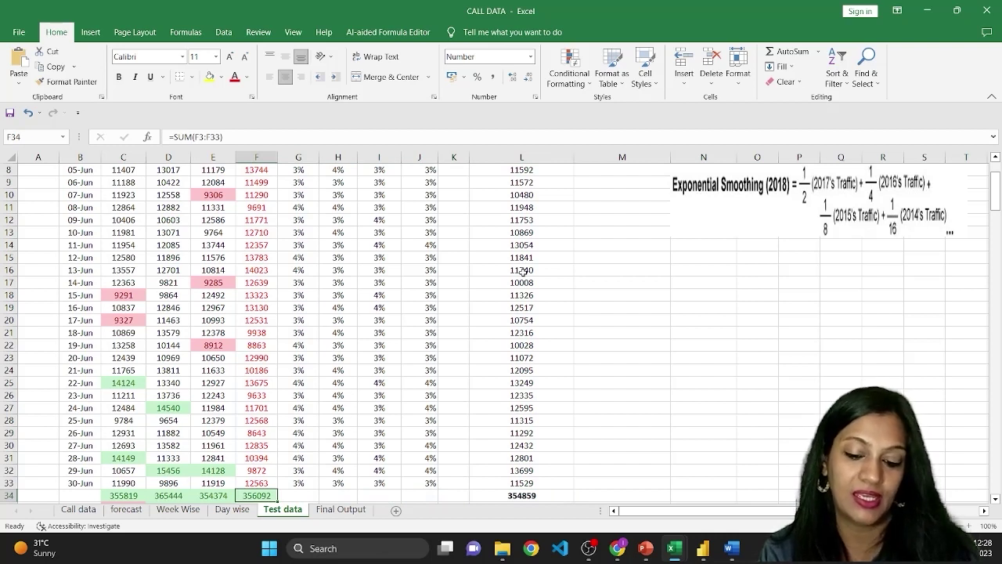
pyautogui.press('Right')
pyautogui.press('Right')
pyautogui.press('Right')
pyautogui.press('Right')
pyautogui.press('Right')
pyautogui.press('Right')
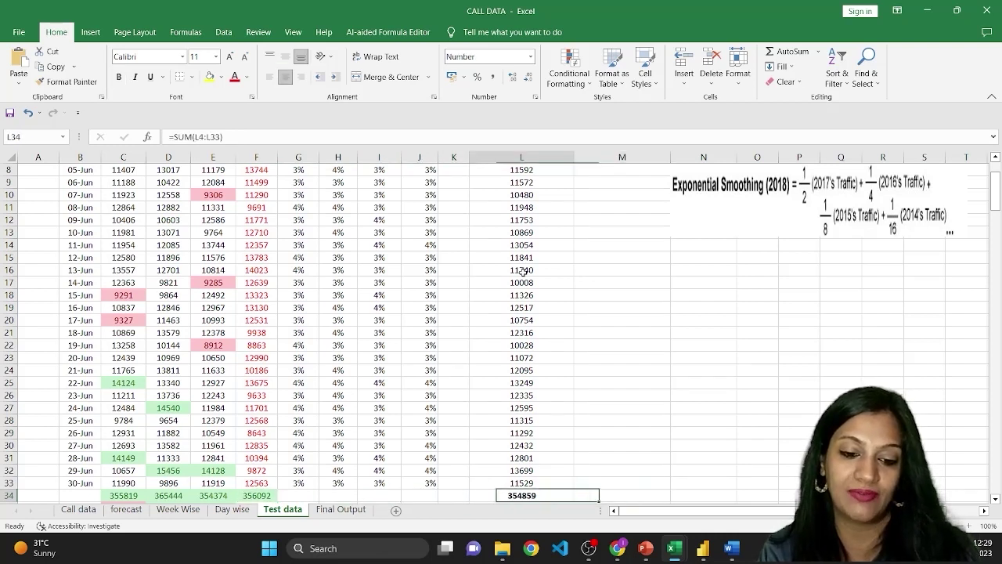
pyautogui.hotkey('ctrl', 'b')
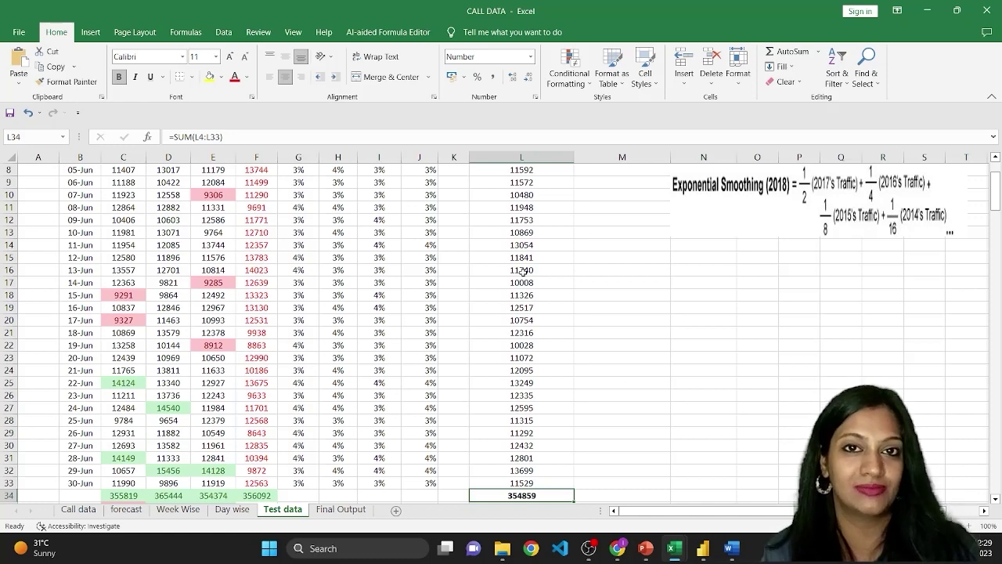
# On Call data, select Date, Time interval and Calls offered, then create a Forecast Sheet
pyautogui.hotkey('ctrl', 'pageup')
pyautogui.hotkey('ctrl', 'pageup')
pyautogui.hotkey('ctrl', 'pageup')
pyautogui.hotkey('ctrl', 'pageup')
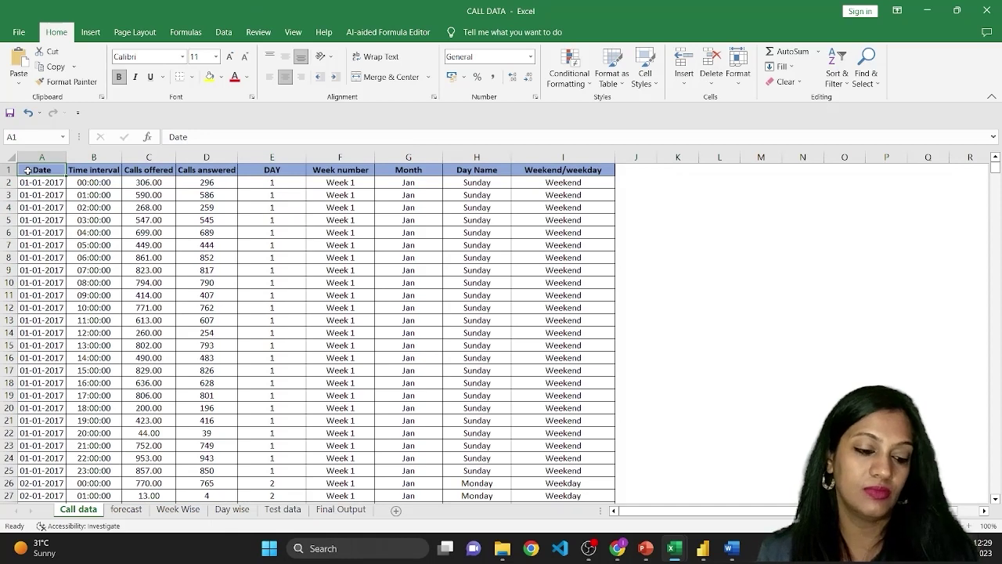
pyautogui.hotkey('shift', 'Right')
pyautogui.hotkey('shift', 'Right')
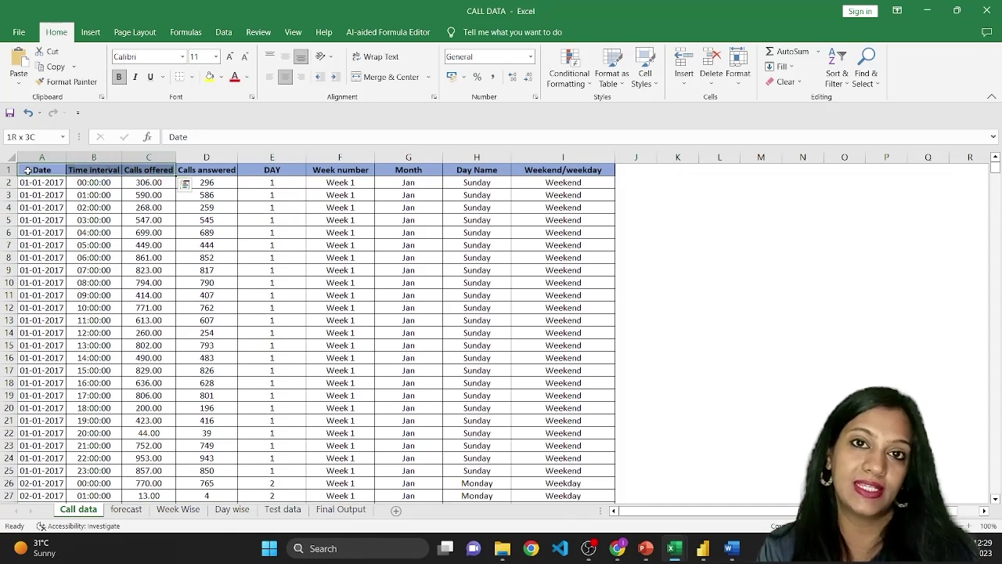
pyautogui.hotkey('ctrl', 'shift', 'Down')
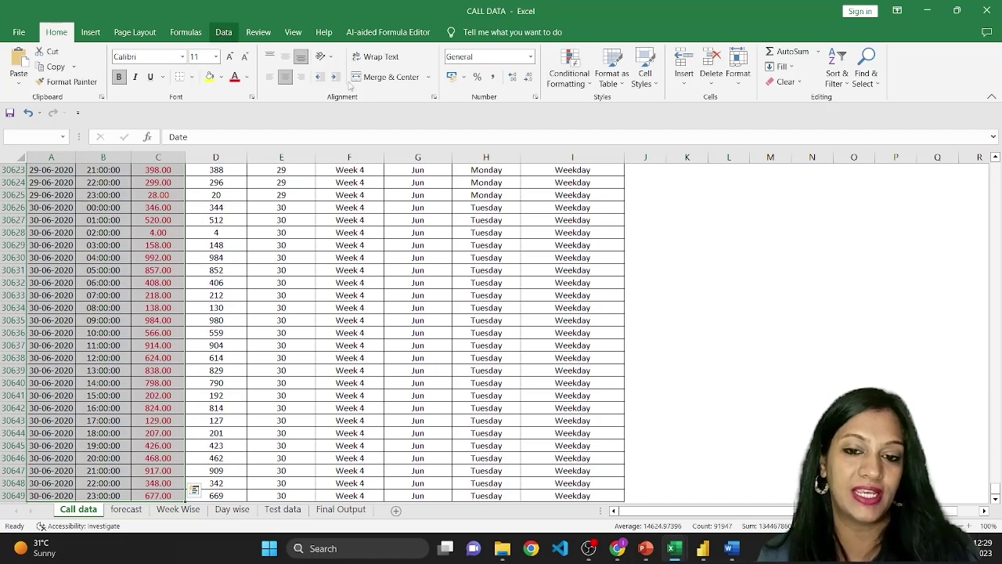
pyautogui.click(223, 32)
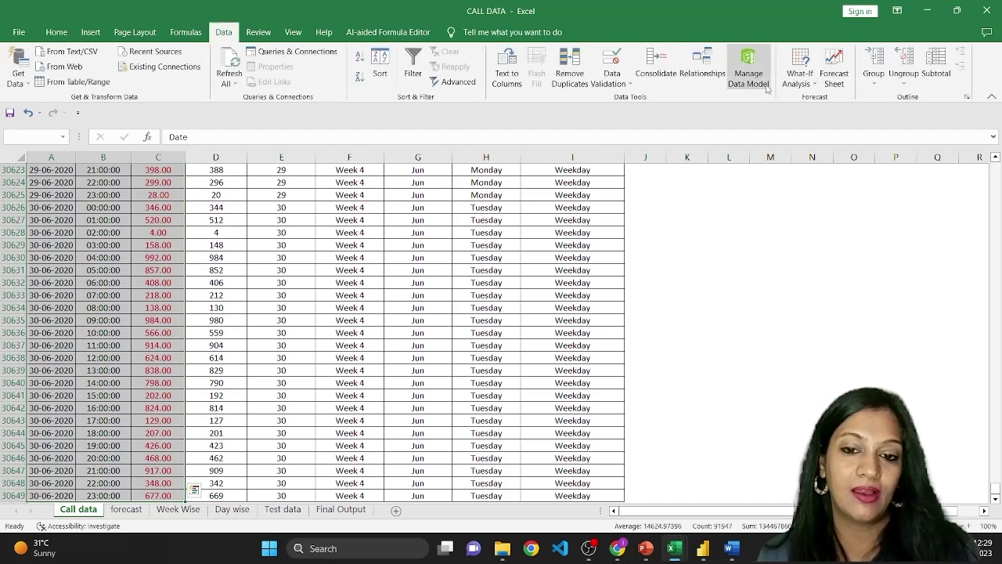
pyautogui.click(835, 79)
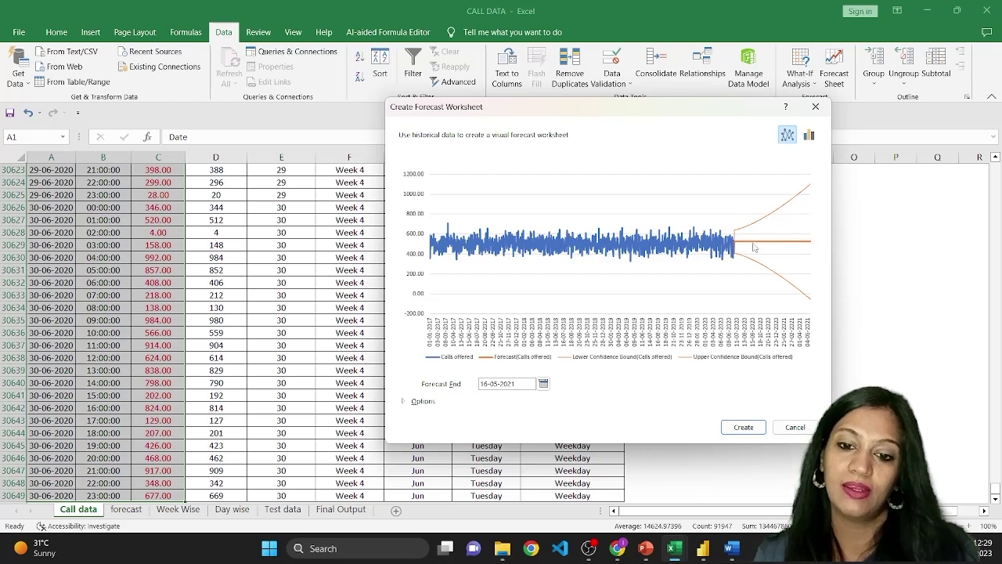
# Pick 31-12-2020 as Forecast End and 01-06-2020 as Forecast Start, keeping 95% confidence
pyautogui.click(544, 384)
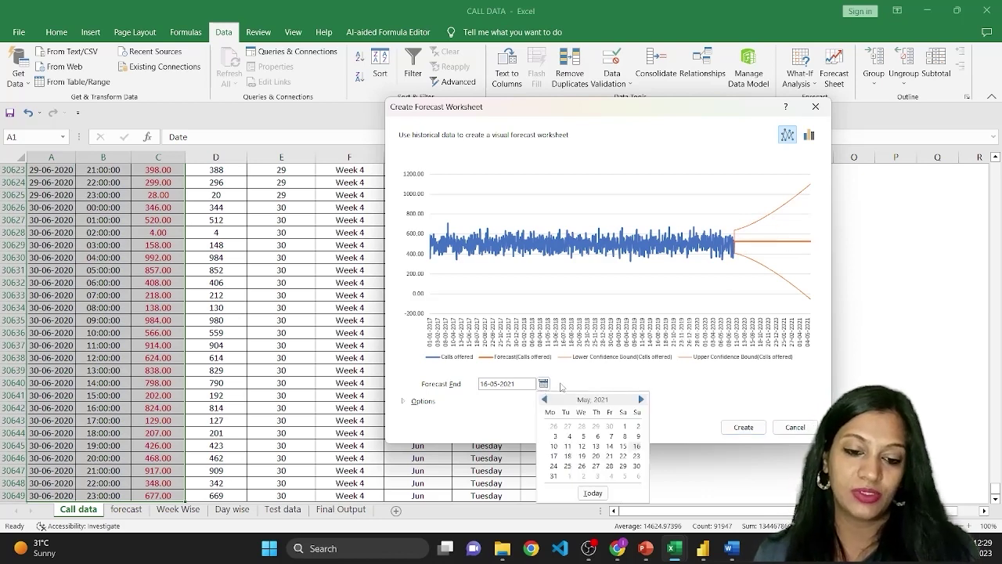
pyautogui.click(545, 400)
pyautogui.click(544, 400)
pyautogui.click(545, 400)
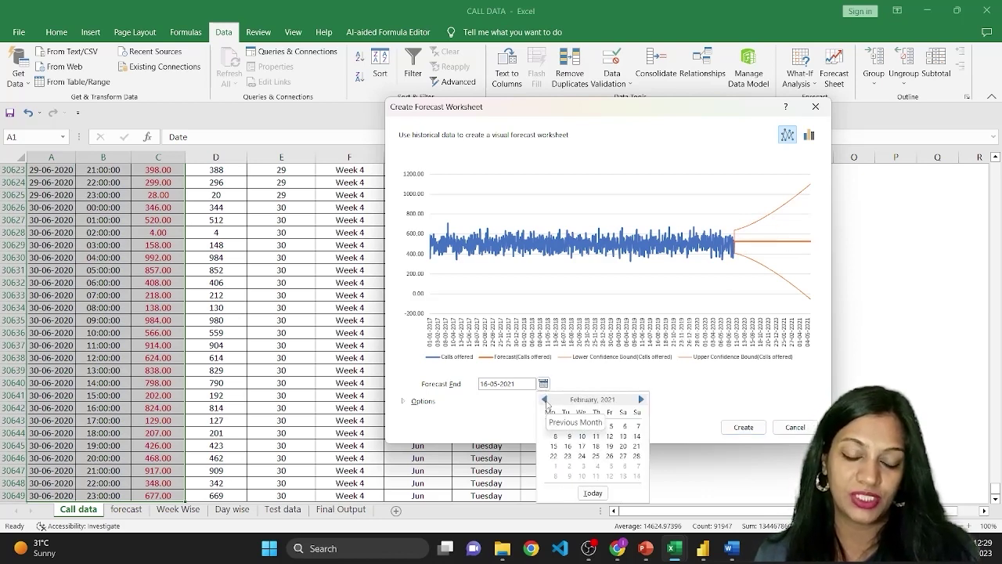
pyautogui.click(545, 400)
pyautogui.click(545, 400)
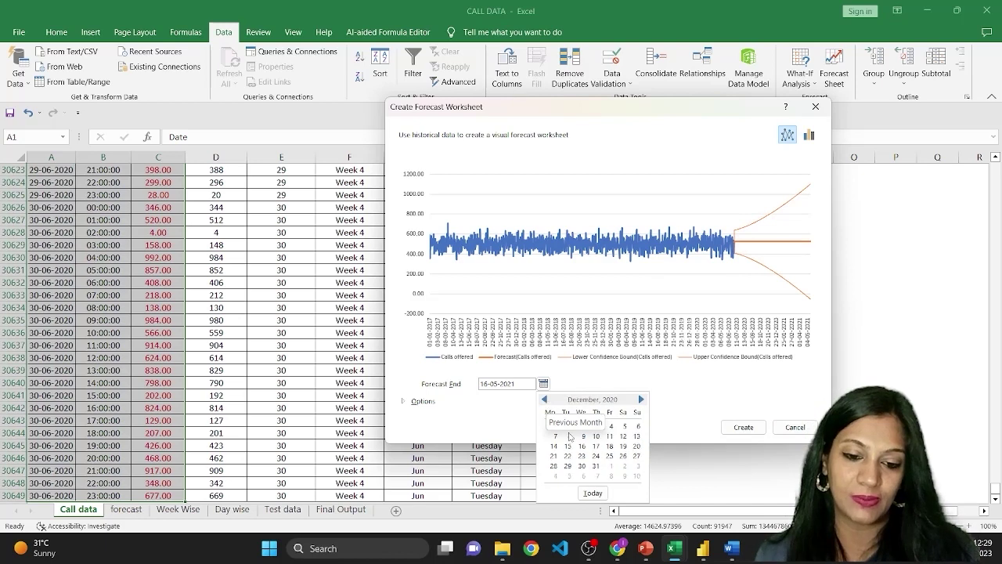
pyautogui.click(597, 467)
pyautogui.click(403, 402)
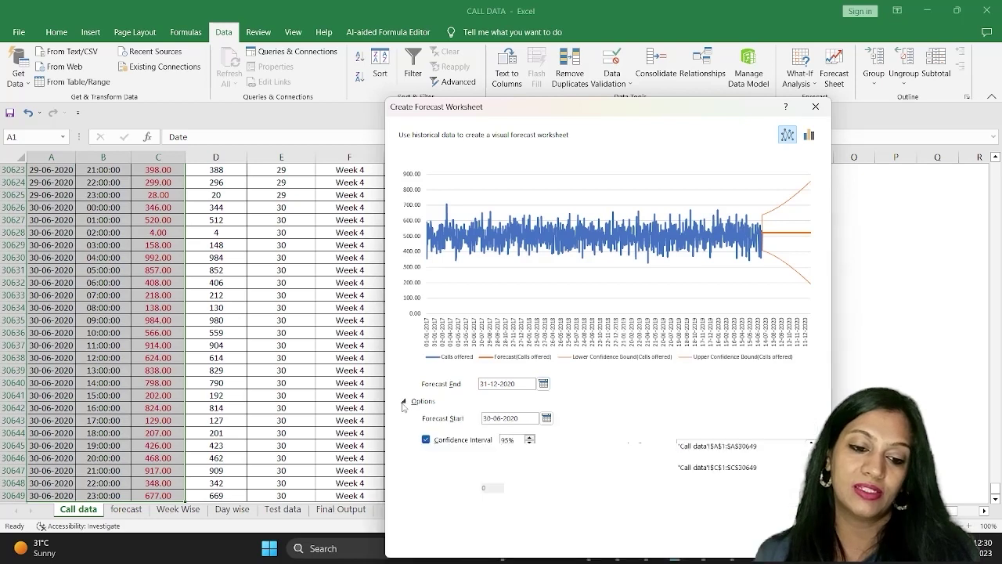
pyautogui.click(546, 418)
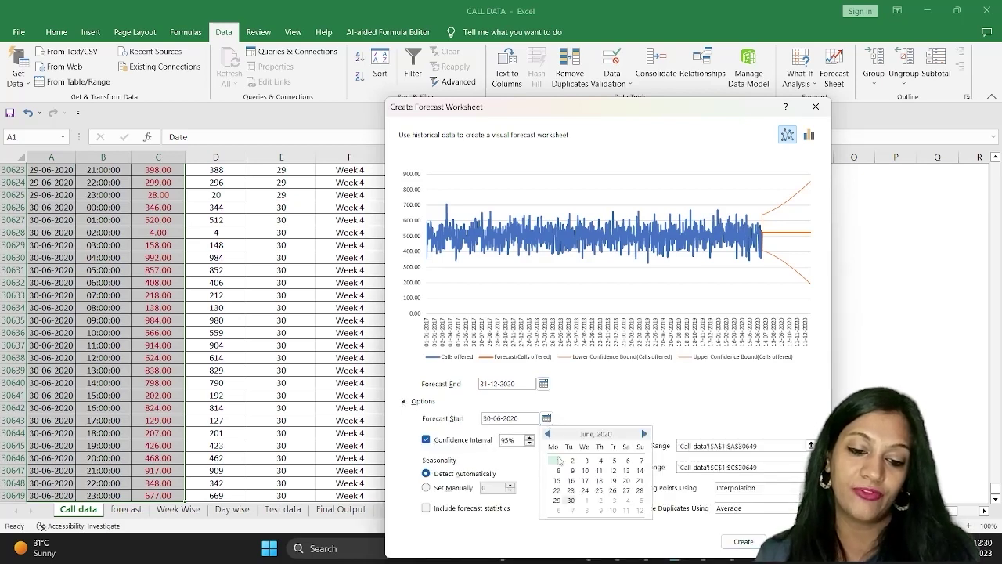
pyautogui.click(558, 459)
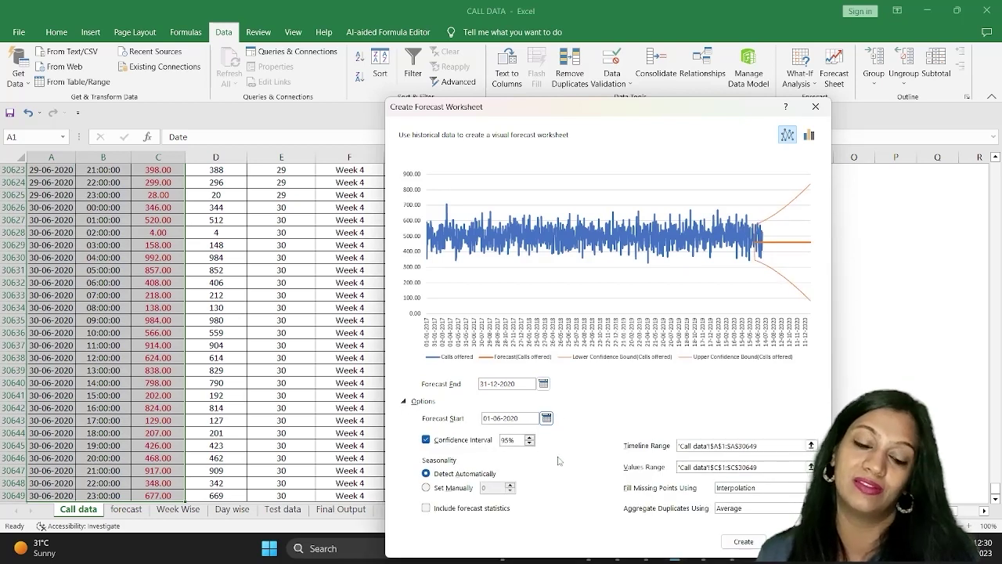
pyautogui.doubleClick(506, 440)
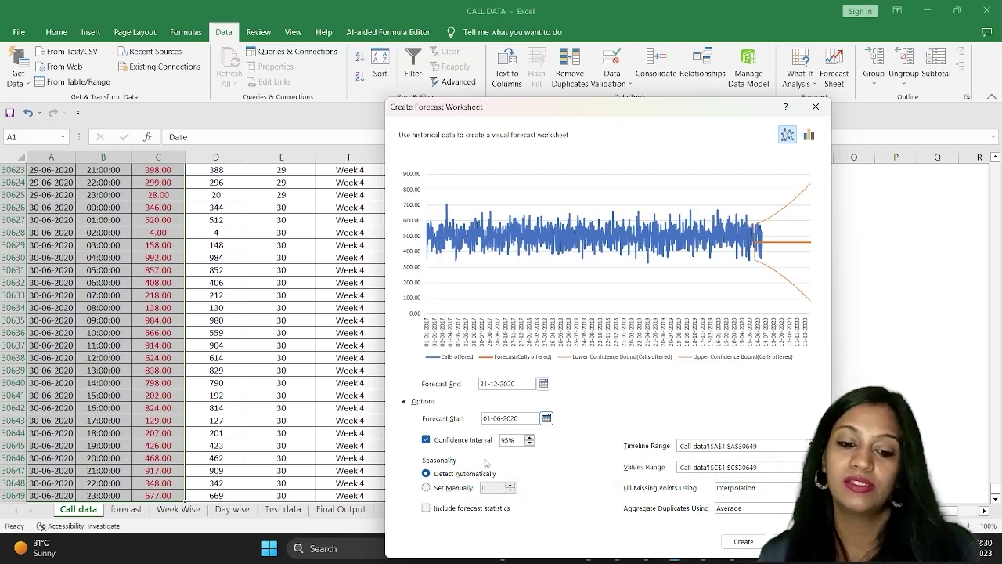
# Set seasonality manually to 12, include forecast statistics, and aggregate duplicates using Sum
pyautogui.click(427, 487)
pyautogui.doubleClick(487, 487)
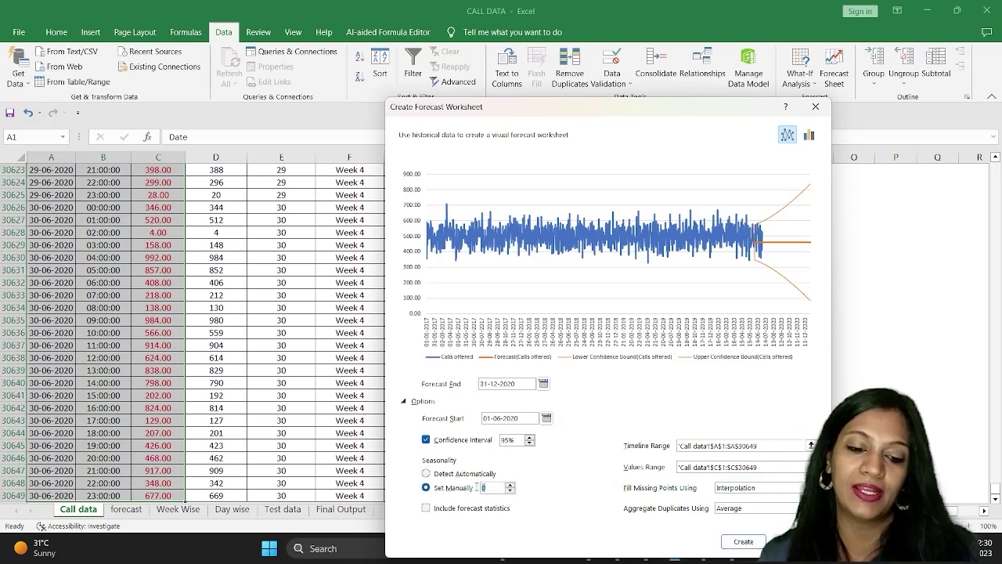
pyautogui.write('2')
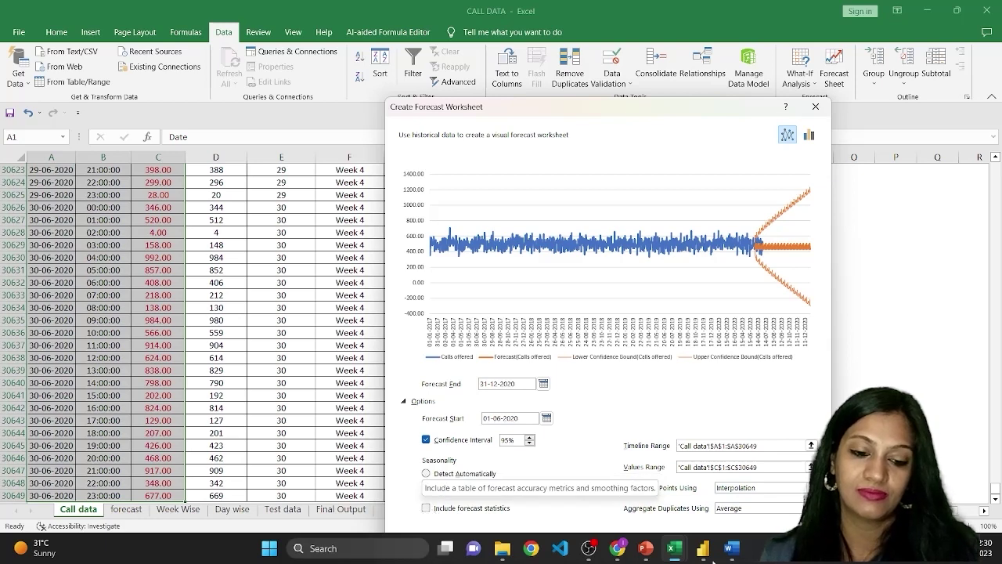
pyautogui.click(426, 509)
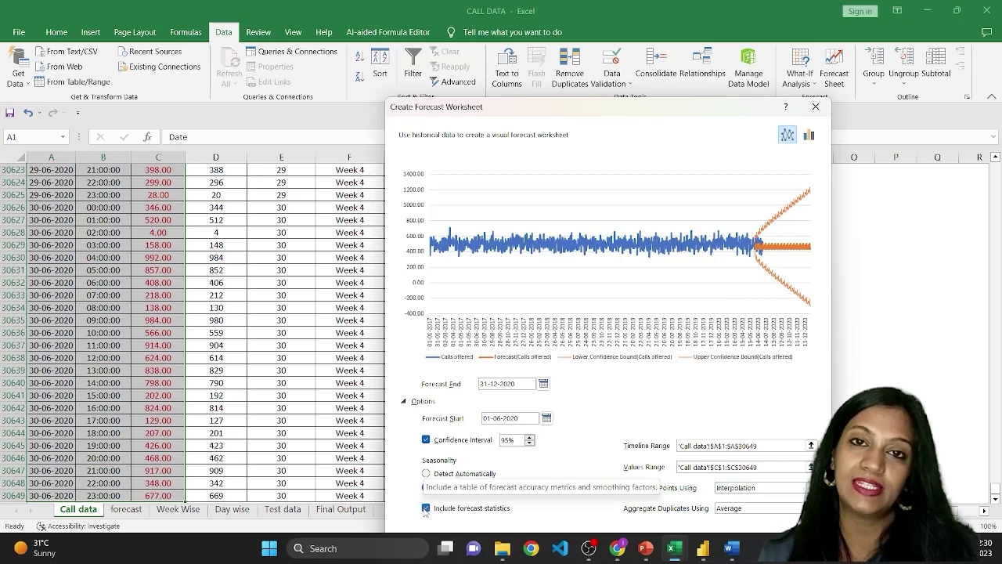
pyautogui.moveTo(625, 114); pyautogui.dragTo(628, 18)
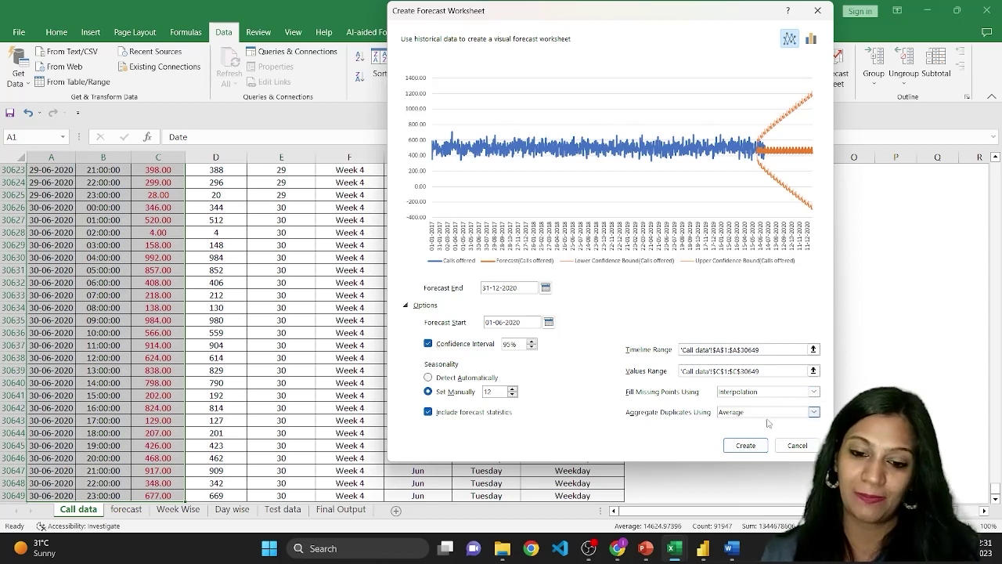
pyautogui.click(761, 415)
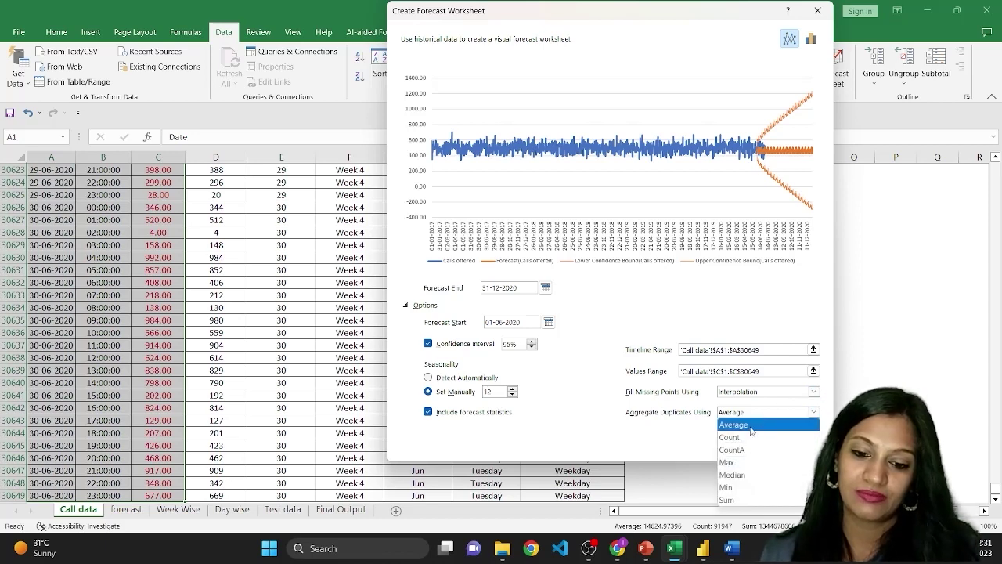
pyautogui.click(736, 499)
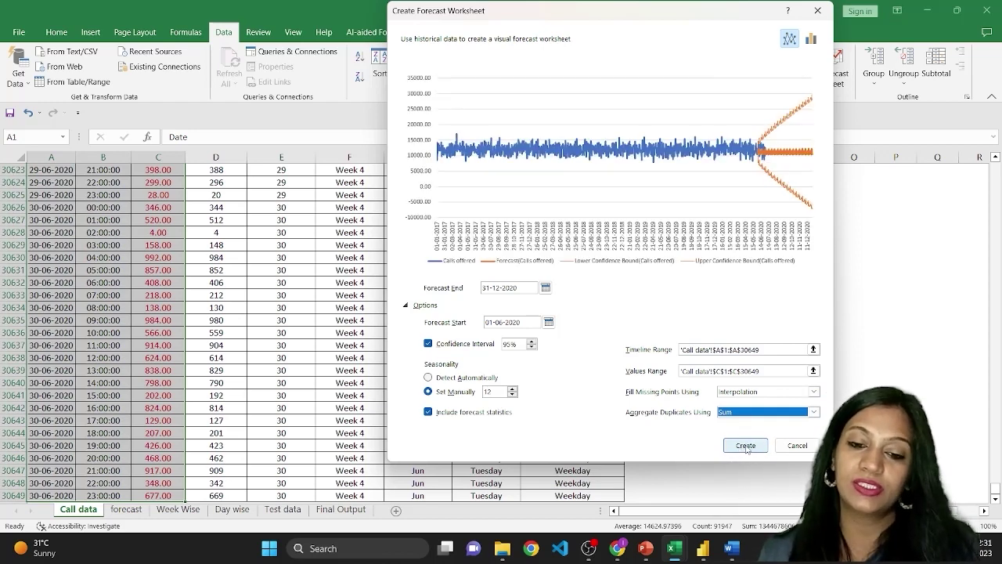
# Create the forecast worksheet, then narrow its chart from the left edge beside the Alpha 0.25 statistics
pyautogui.click(746, 446)
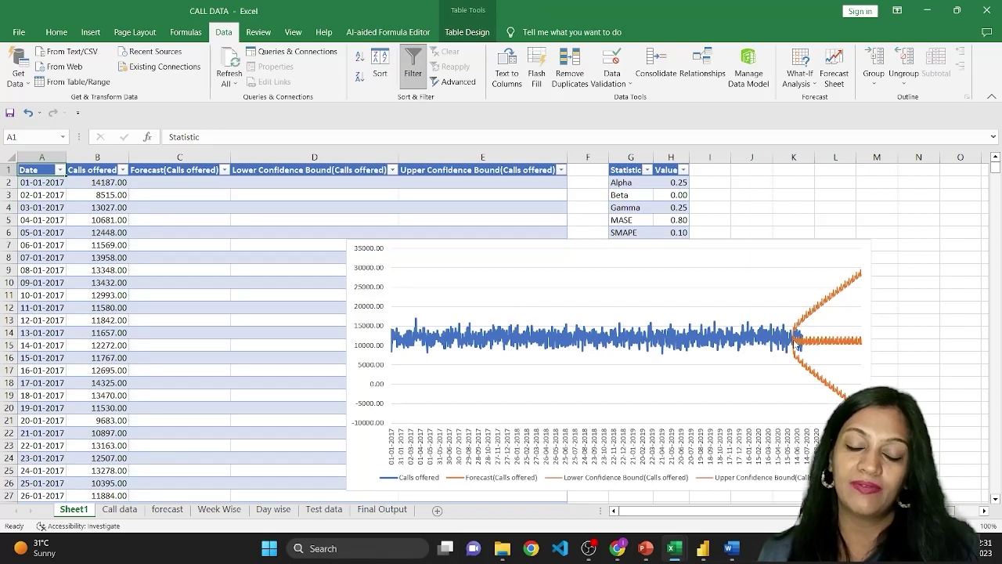
pyautogui.moveTo(797, 345)
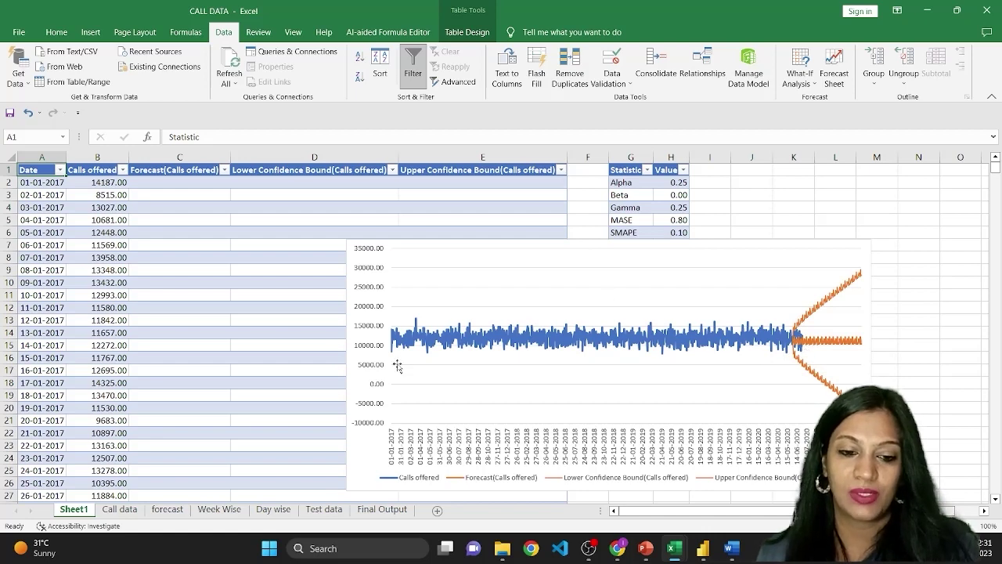
pyautogui.click(360, 423)
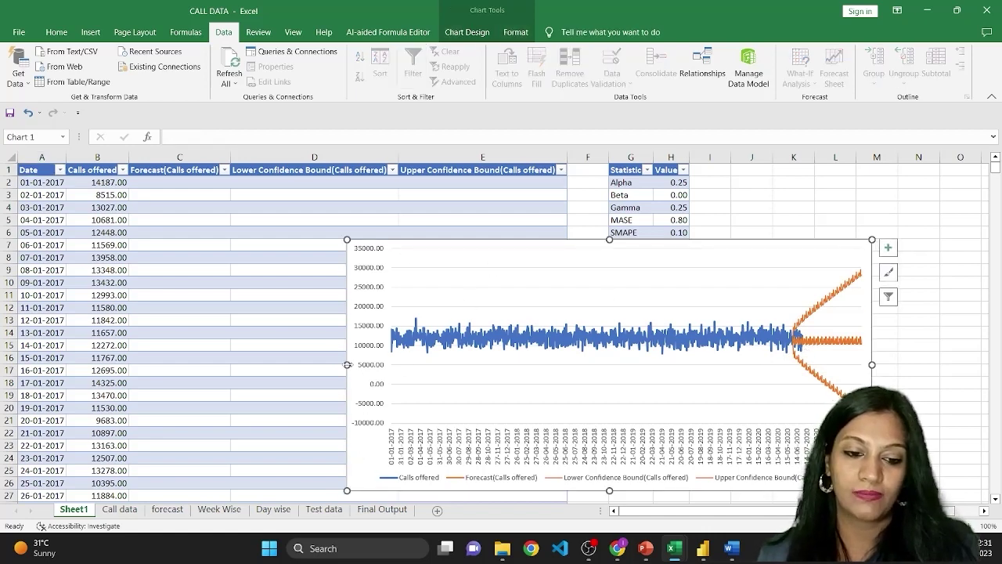
pyautogui.moveTo(346, 365); pyautogui.dragTo(609, 374)
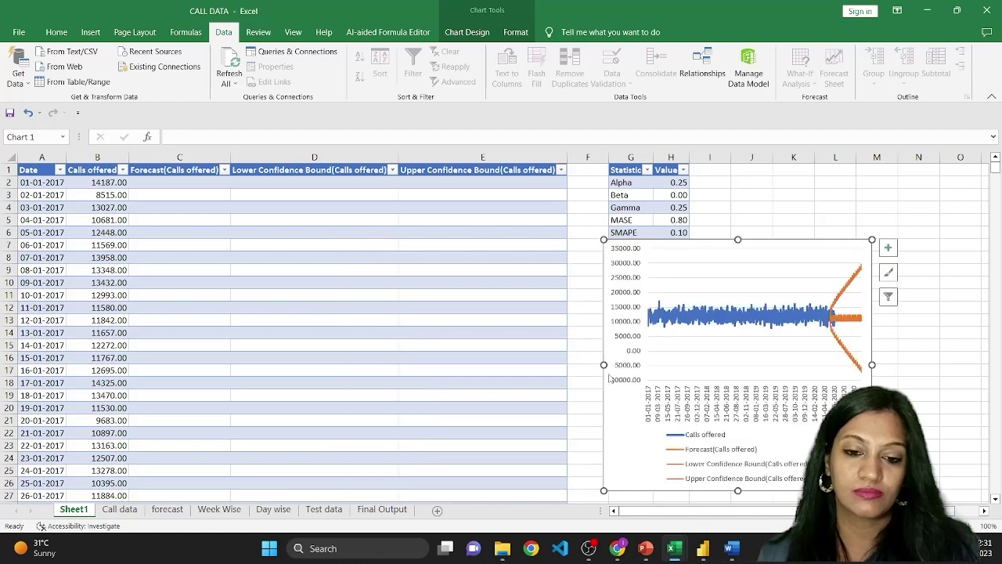
pyautogui.click(97, 182)
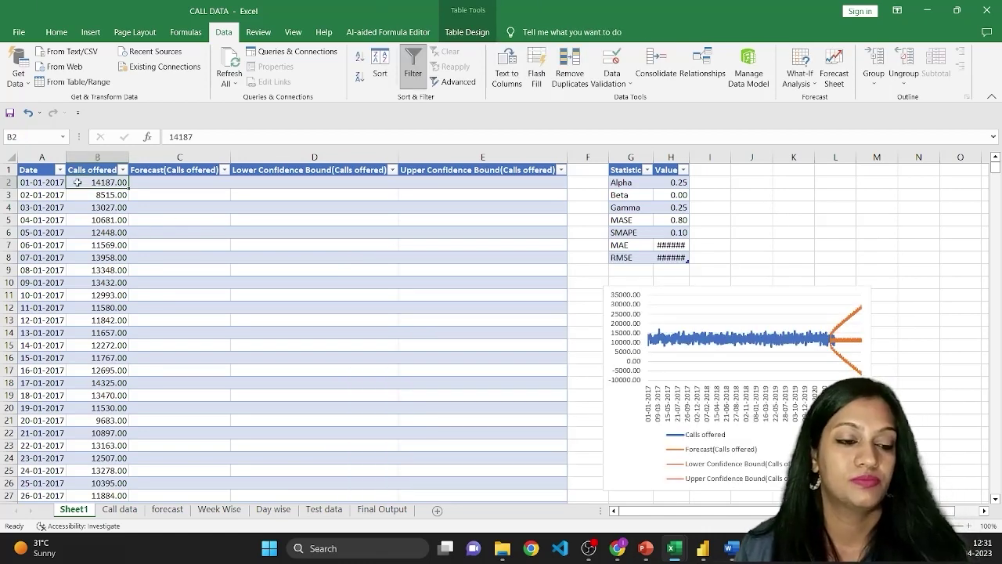
# Select B2:E1278 and reduce calls offered, forecasts and confidence bounds to whole numbers
pyautogui.click(151, 182)
pyautogui.hotkey('ctrl', 'Down')
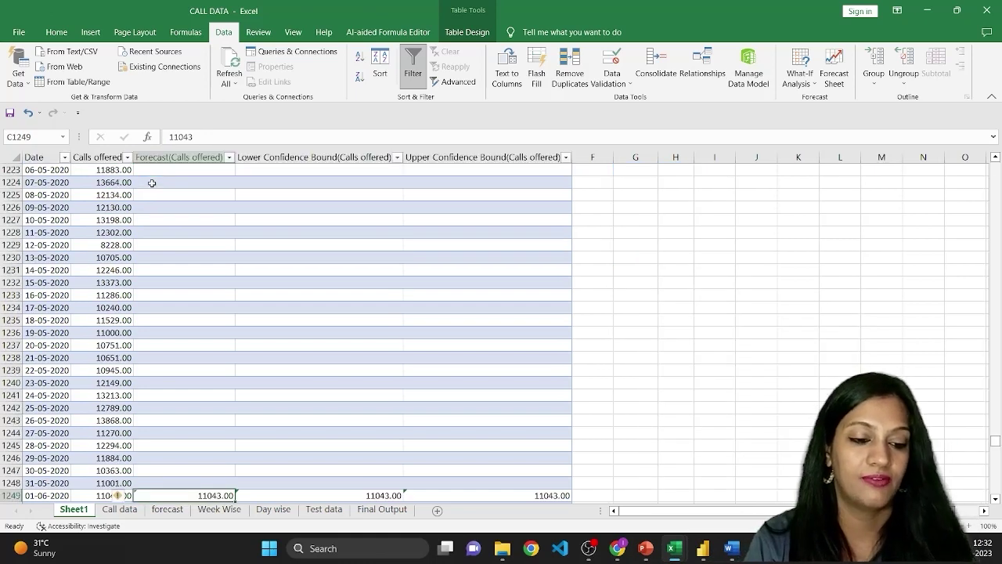
pyautogui.hotkey('ctrl', 'Down')
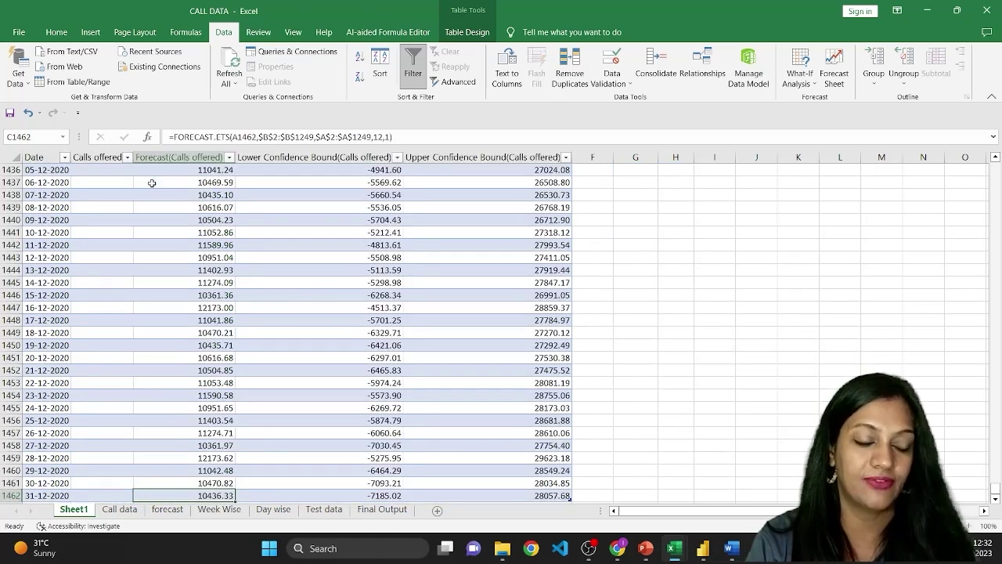
pyautogui.hotkey('ctrl', 'Up')
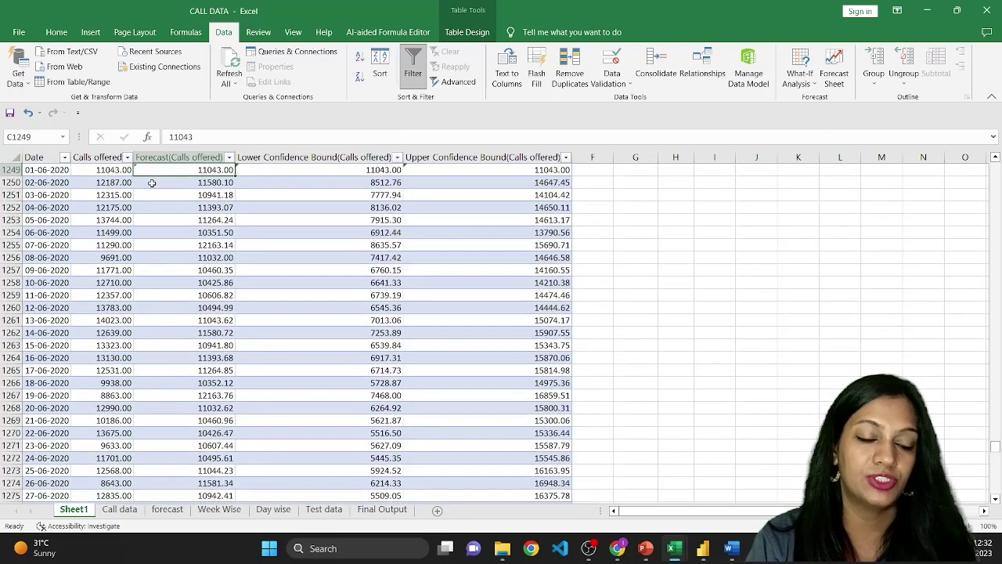
pyautogui.hotkey('ctrl', 'Up')
pyautogui.press('Left')
pyautogui.press('Down')
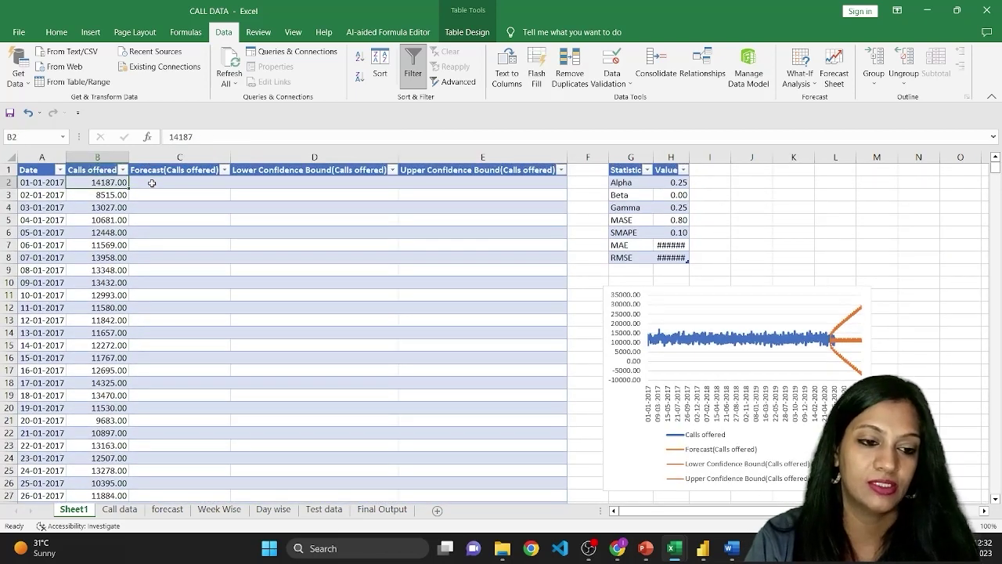
pyautogui.hotkey('ctrl', 'shift', 'Right')
pyautogui.hotkey('shift', 'Down')
pyautogui.hotkey('ctrl', 'shift', 'Down')
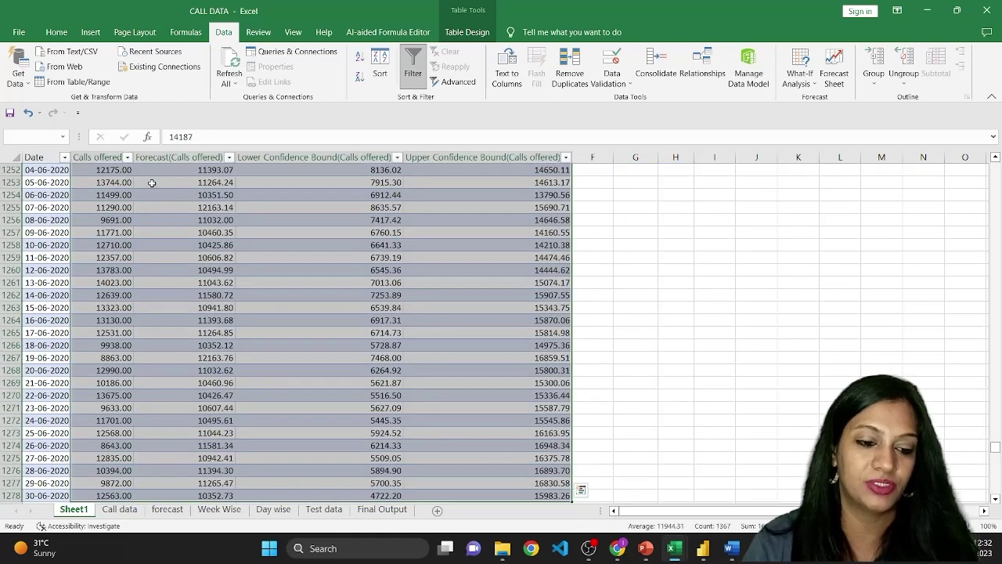
pyautogui.click(57, 33)
pyautogui.hotkey('ctrl', 'BackSpace')
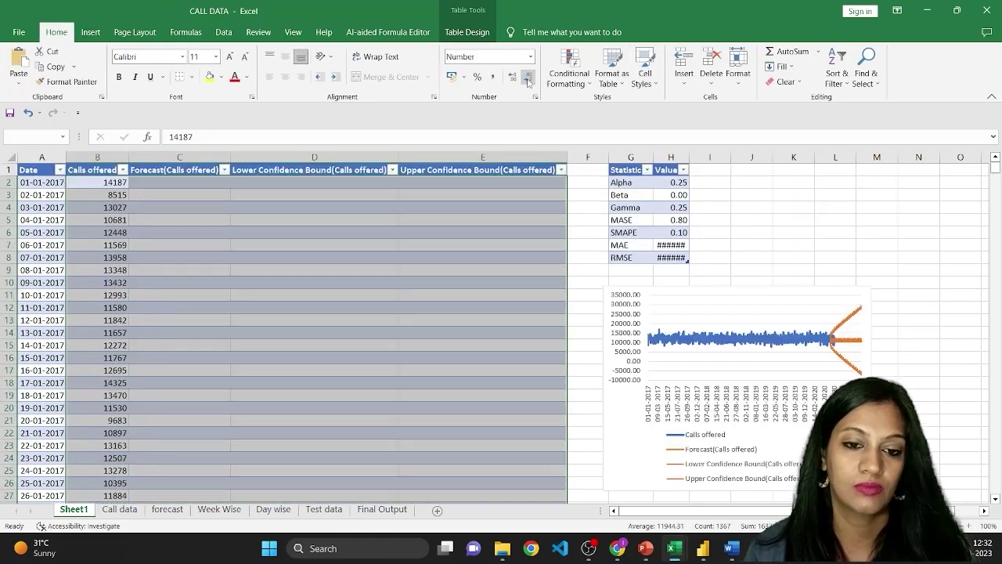
pyautogui.click(105, 184)
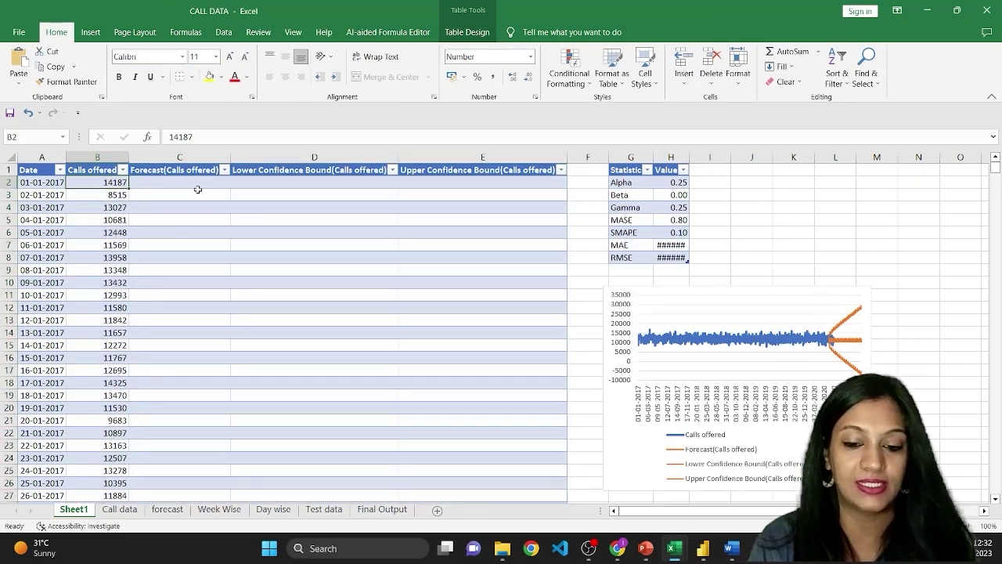
# Check the June 2020 actual calls and the forecast and bound values from row 1249 to 1278
pyautogui.hotkey('ctrl', 'Down')
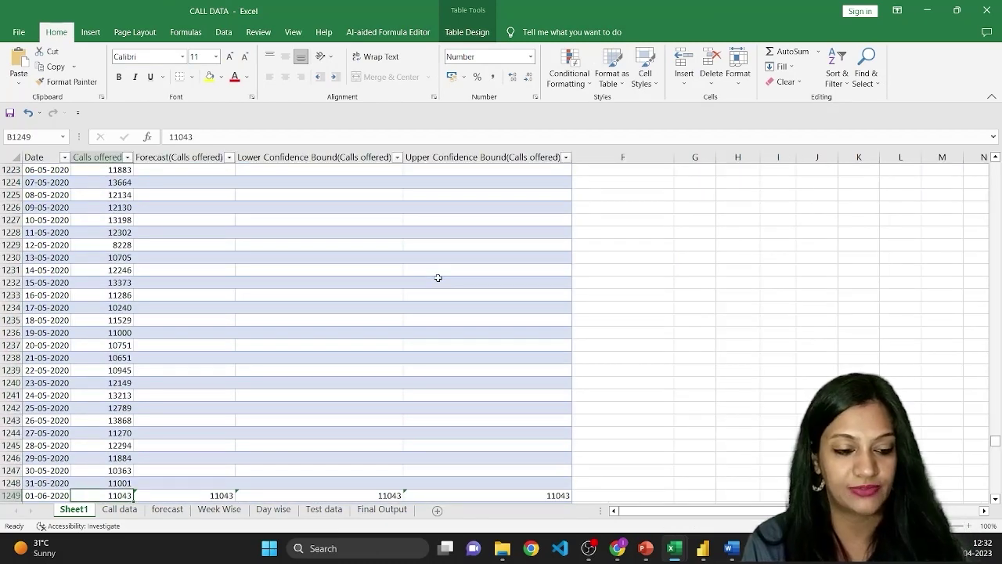
pyautogui.hotkey('ctrl', 'shift', 'Down')
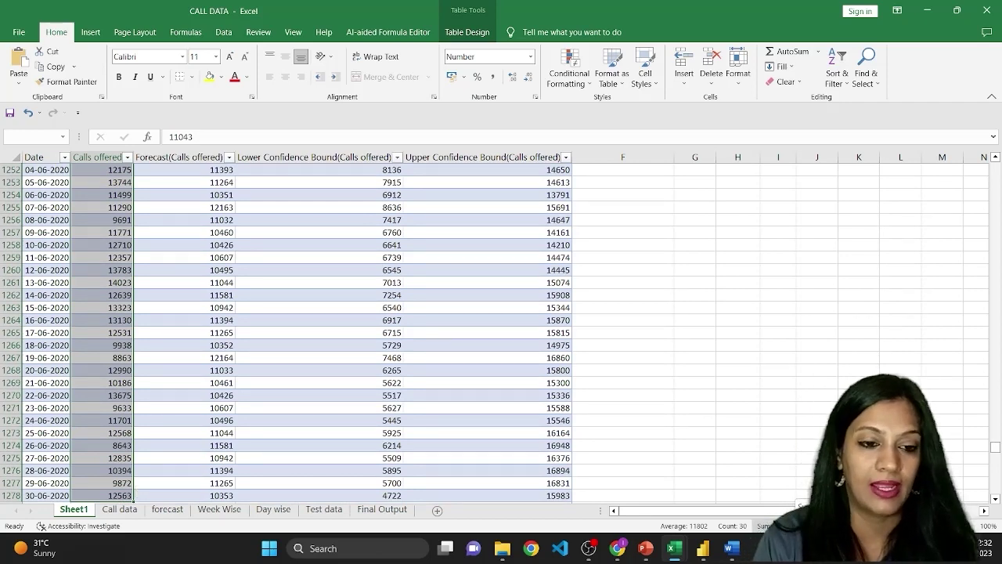
pyautogui.press('Right')
pyautogui.press('Right')
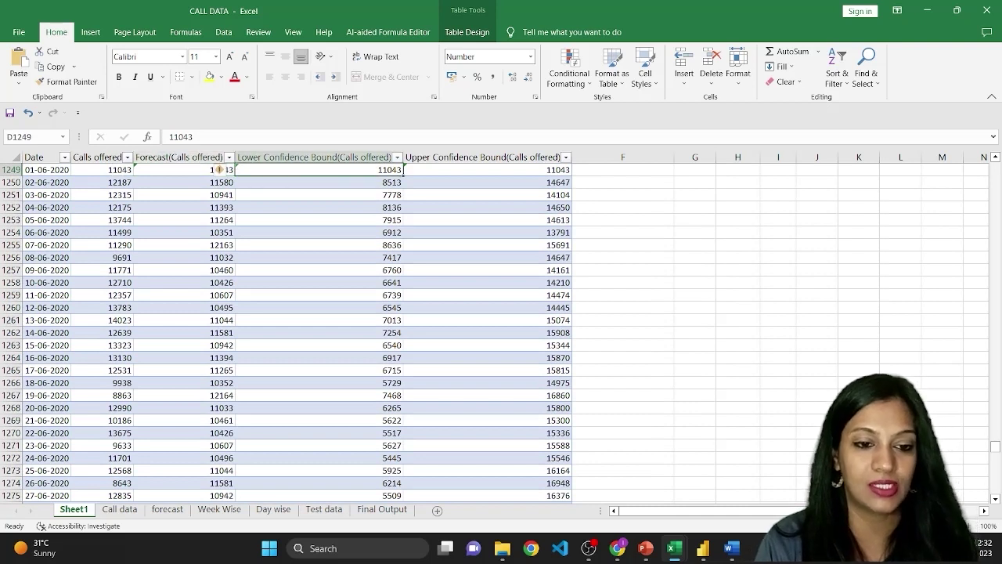
pyautogui.press('Right')
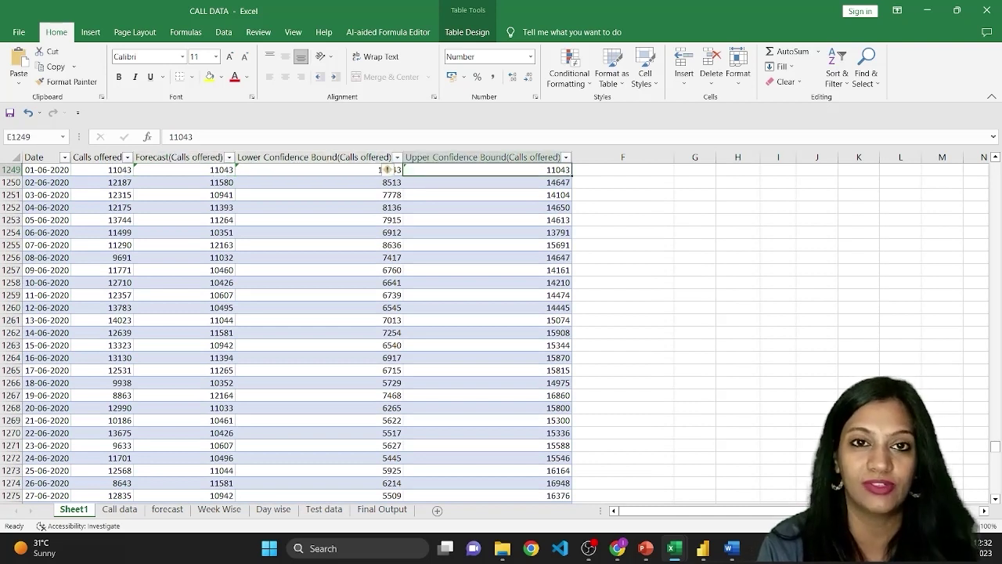
pyautogui.press('Left')
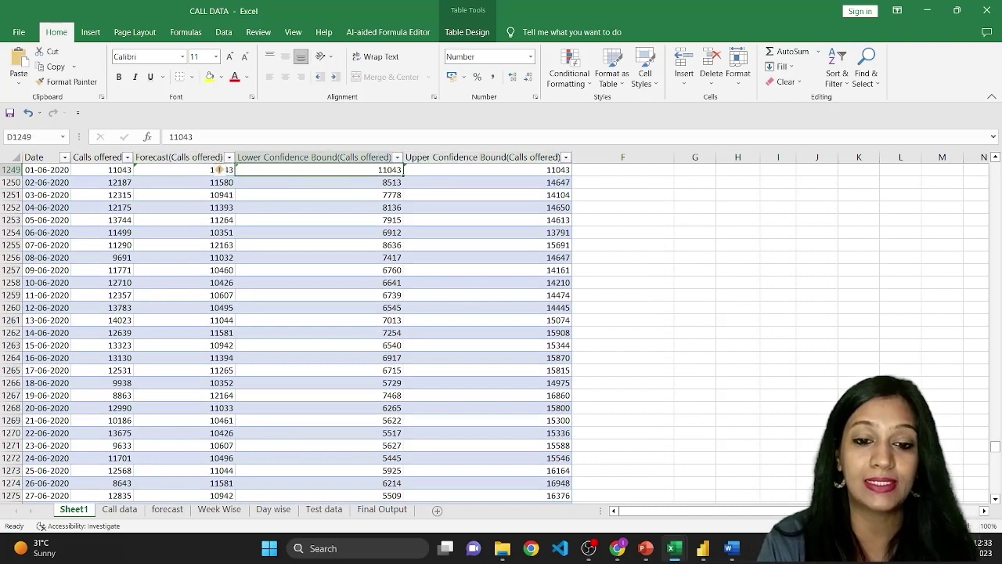
pyautogui.press('Right')
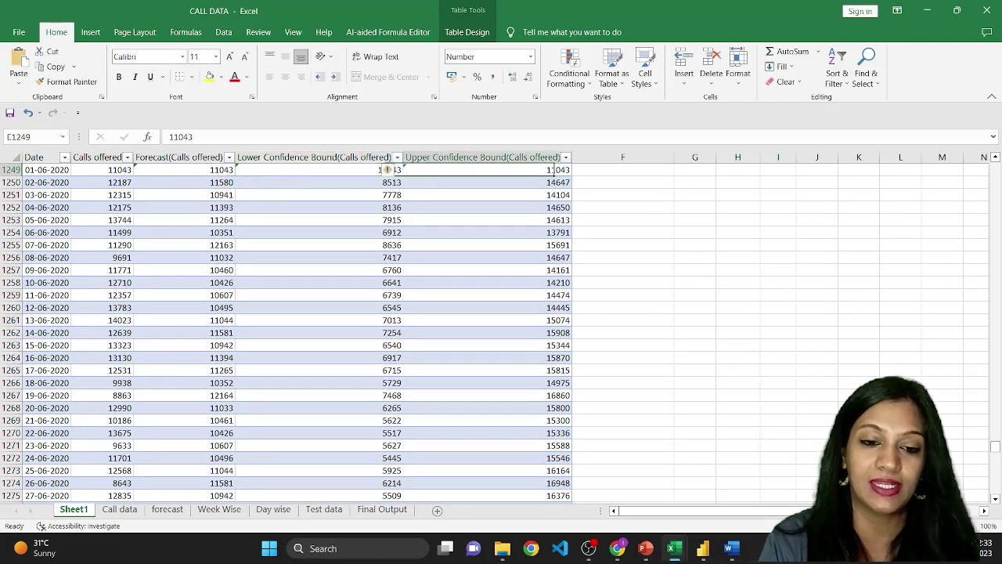
pyautogui.press('Left')
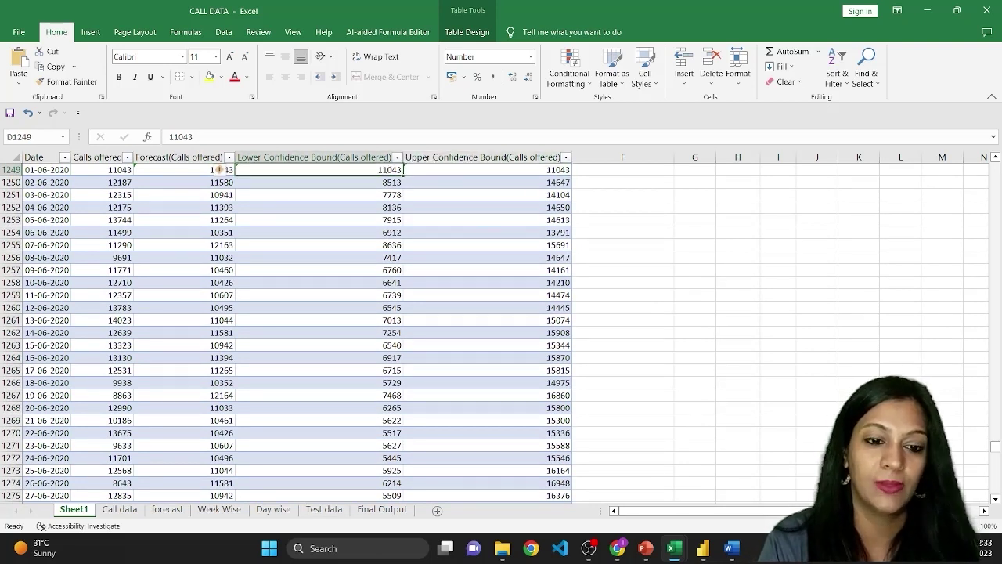
pyautogui.press('Left')
pyautogui.press('Right')
pyautogui.press('Right')
pyautogui.press('Down')
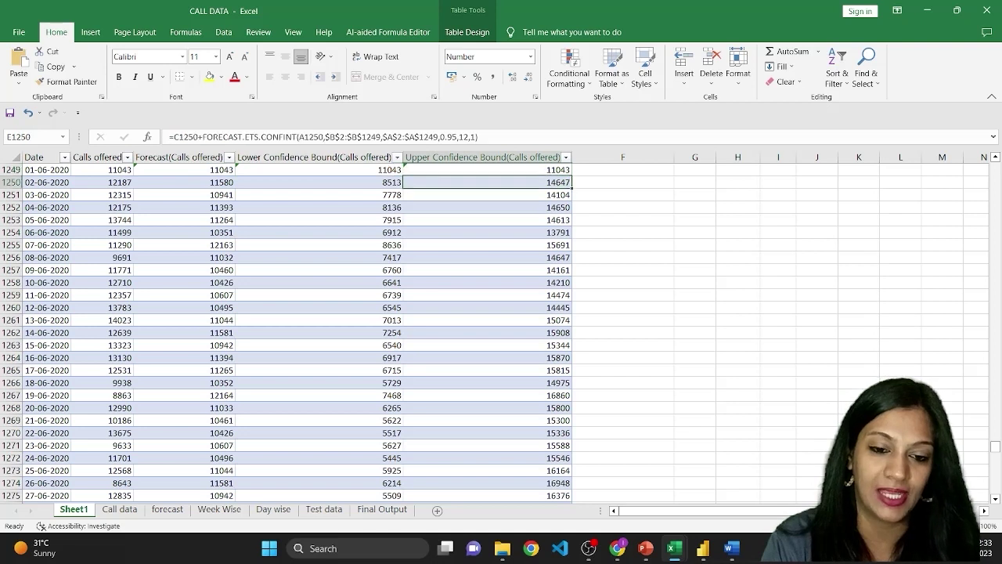
pyautogui.press('Left')
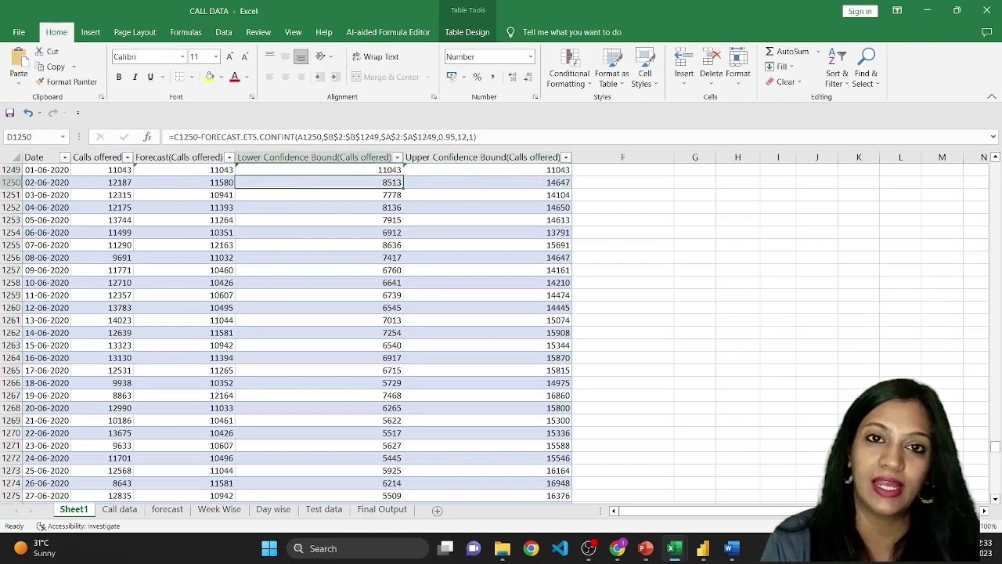
pyautogui.press('Right')
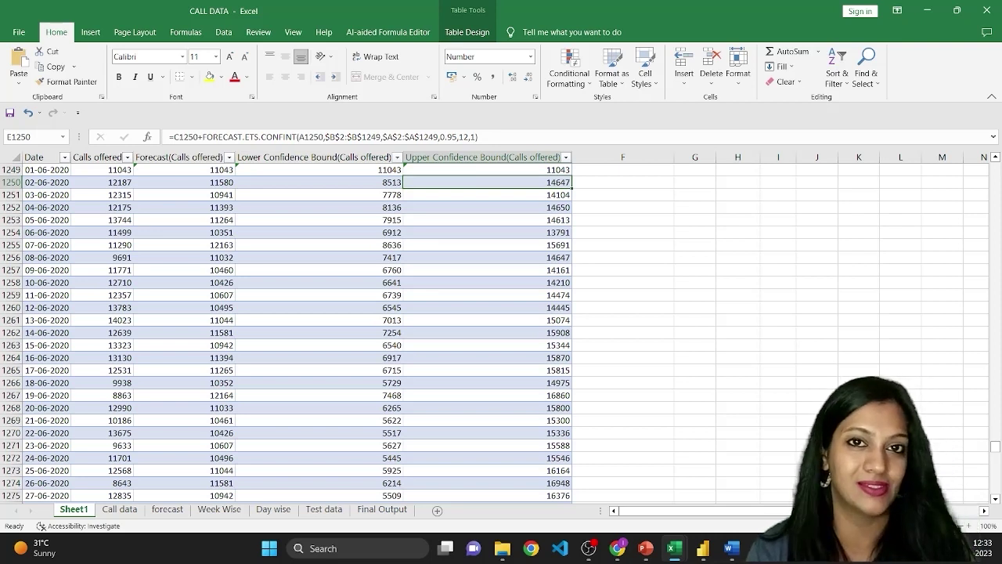
pyautogui.press('Left')
pyautogui.press('Left')
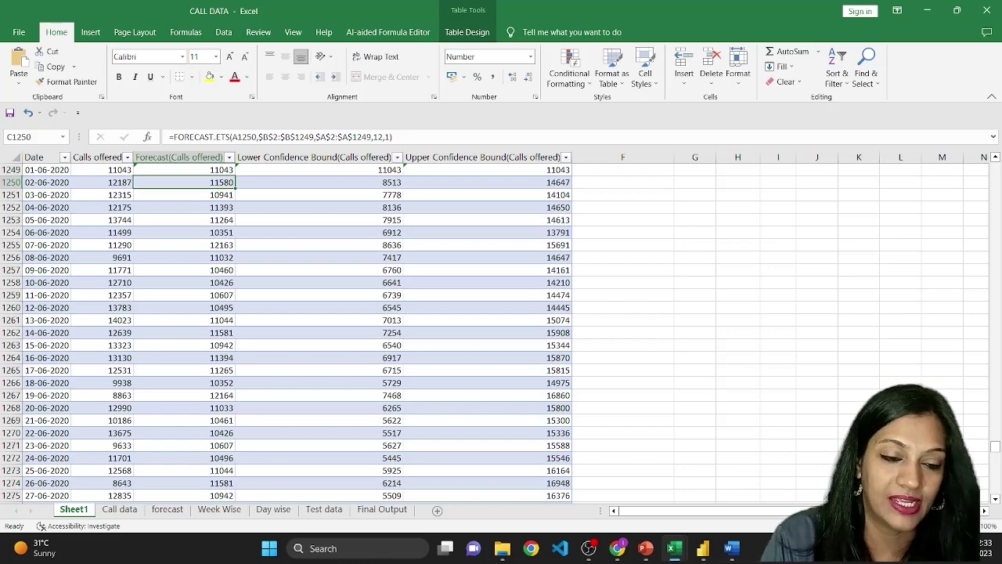
pyautogui.press('Up')
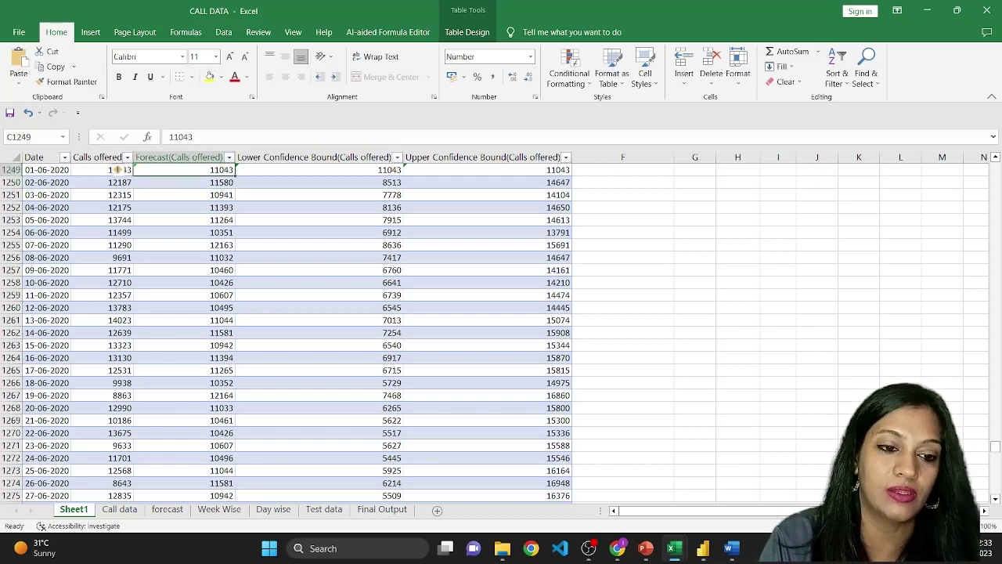
pyautogui.click(118, 169)
pyautogui.hotkey('ctrl', 'Down')
pyautogui.click(184, 495)
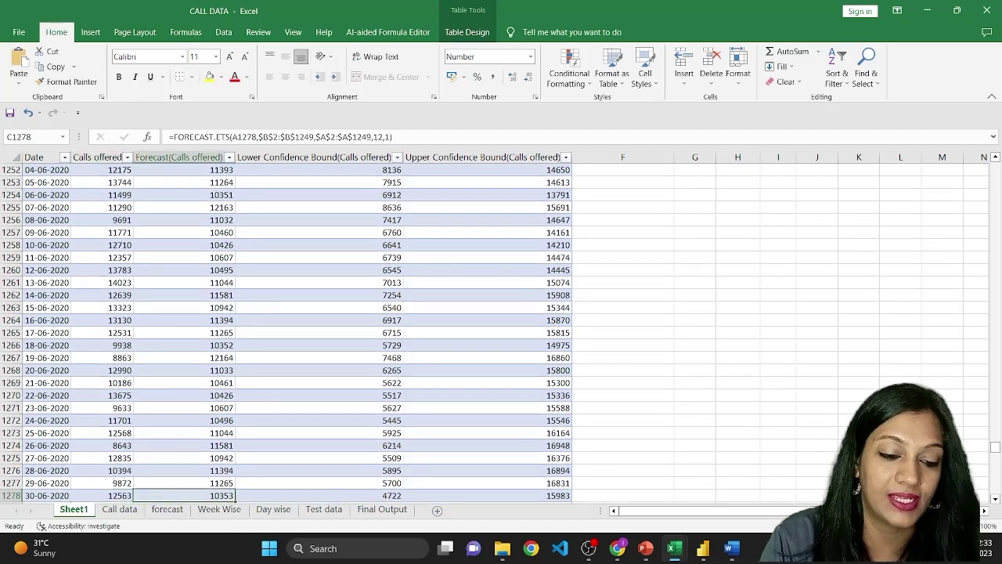
pyautogui.hotkey('ctrl', 'shift', 'Up')
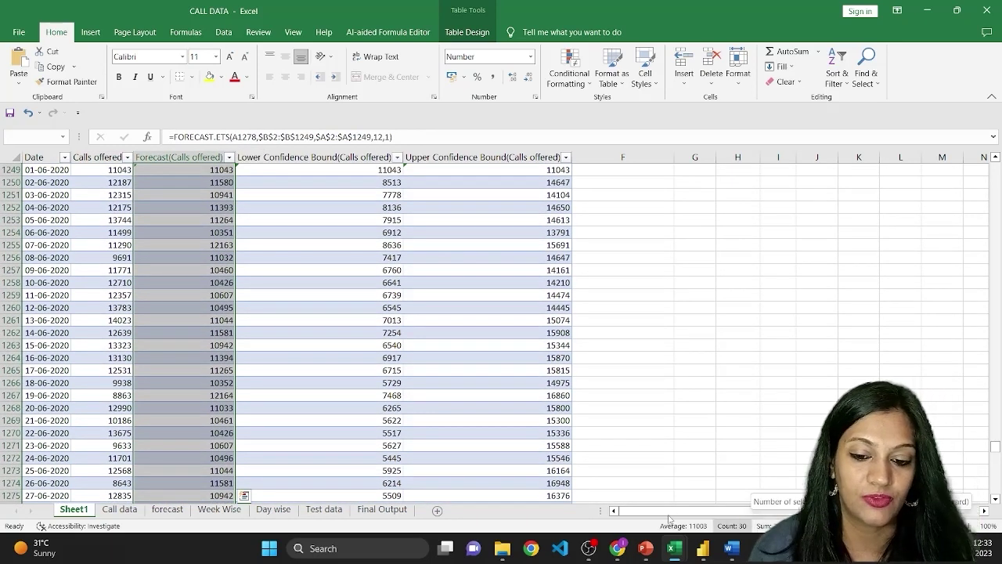
pyautogui.scroll(-3, 86, 472)
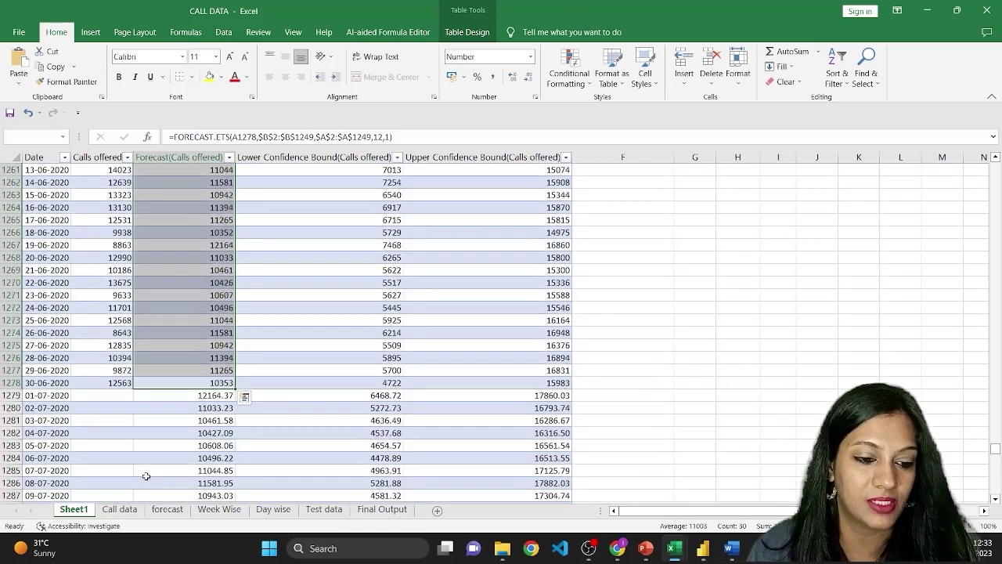
pyautogui.scroll(9, 193, 381)
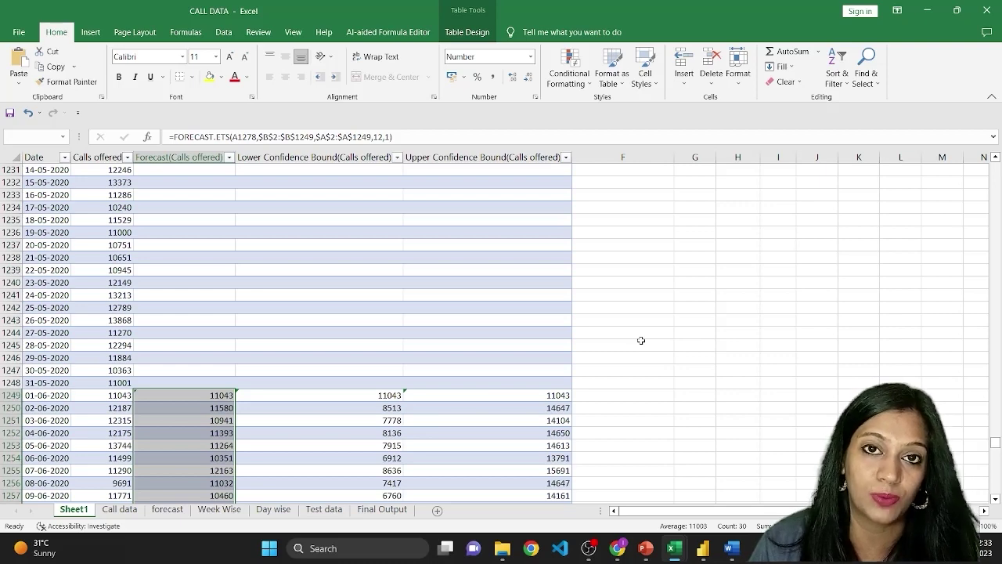
pyautogui.scroll(-2, 641, 340)
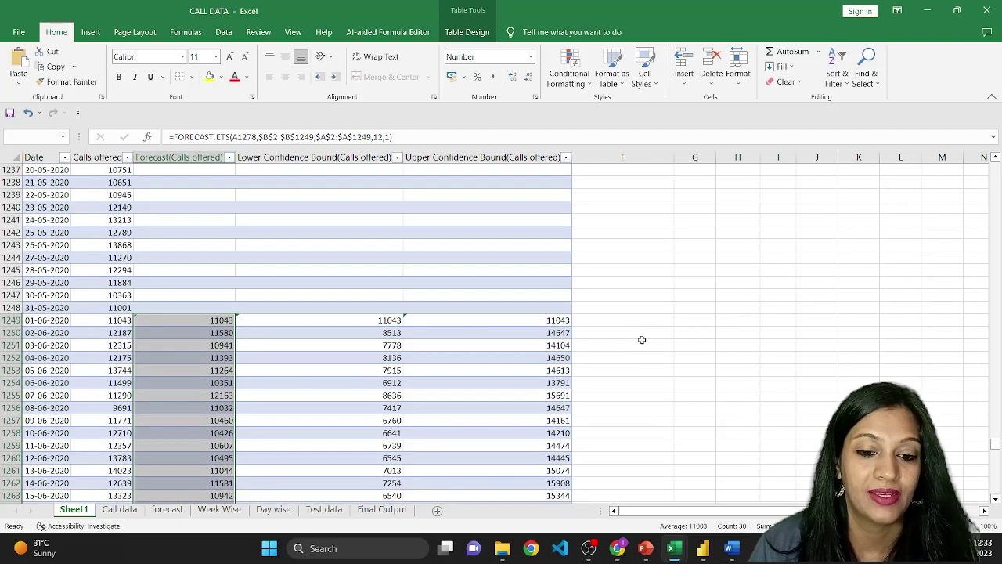
pyautogui.click(607, 320)
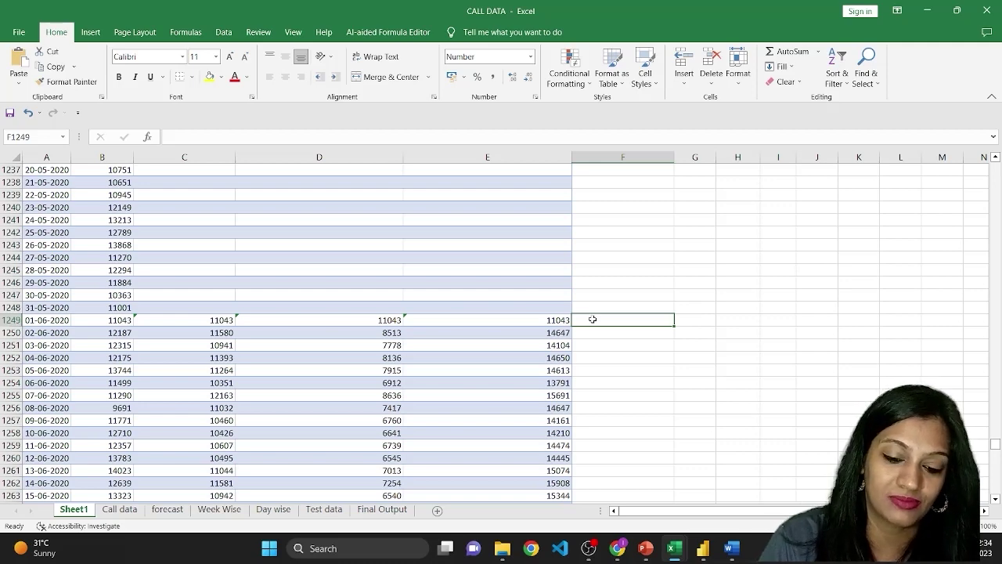
# Paste the percentage error formula into Column1 and check its values from row 1249 down to 1278
pyautogui.write('=([@[Calls offered]]-[@[Forecast(Calls offered)]])/[@[Calls offered]]')
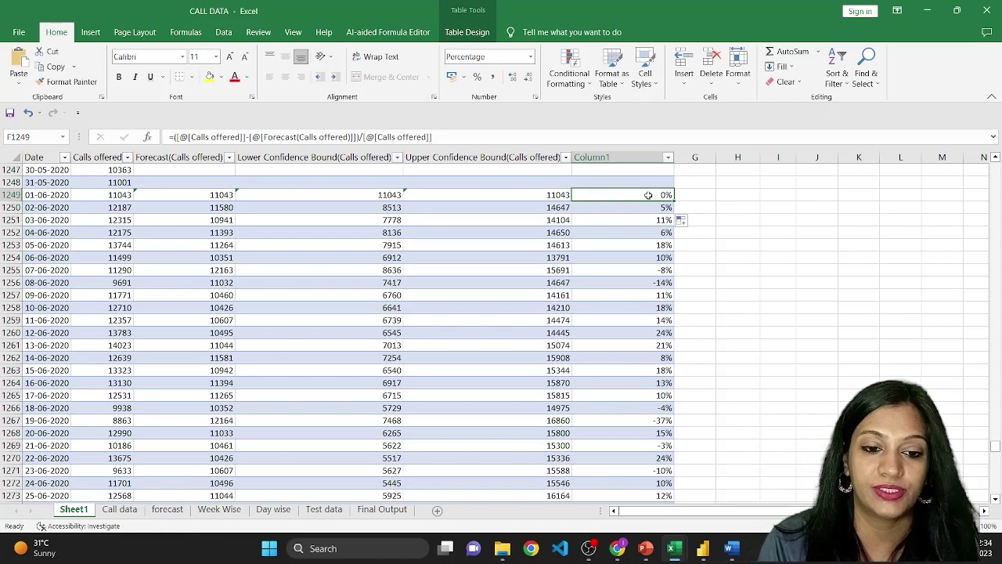
pyautogui.press('Left')
pyautogui.press('Right')
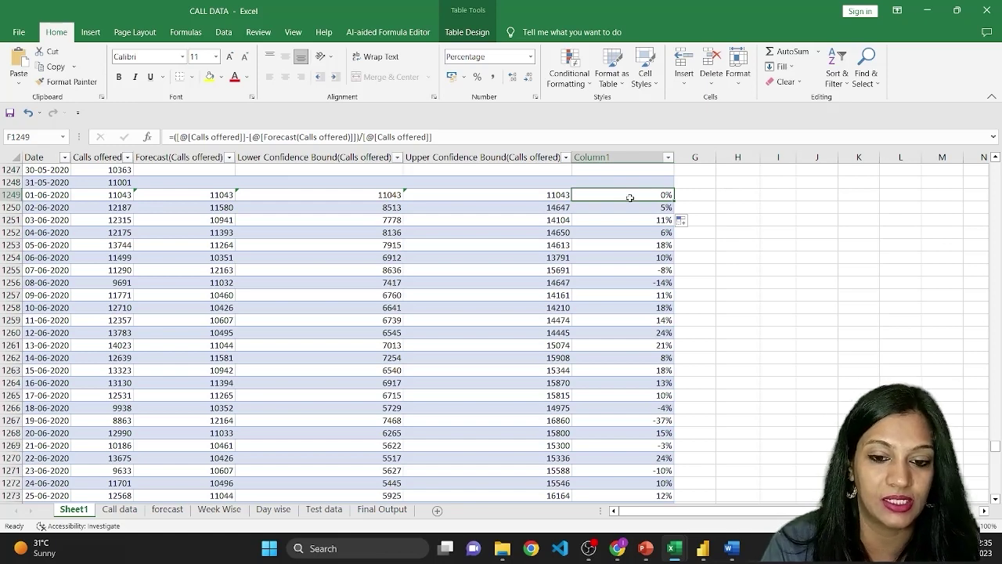
pyautogui.hotkey('ctrl', 'shift', 'Down')
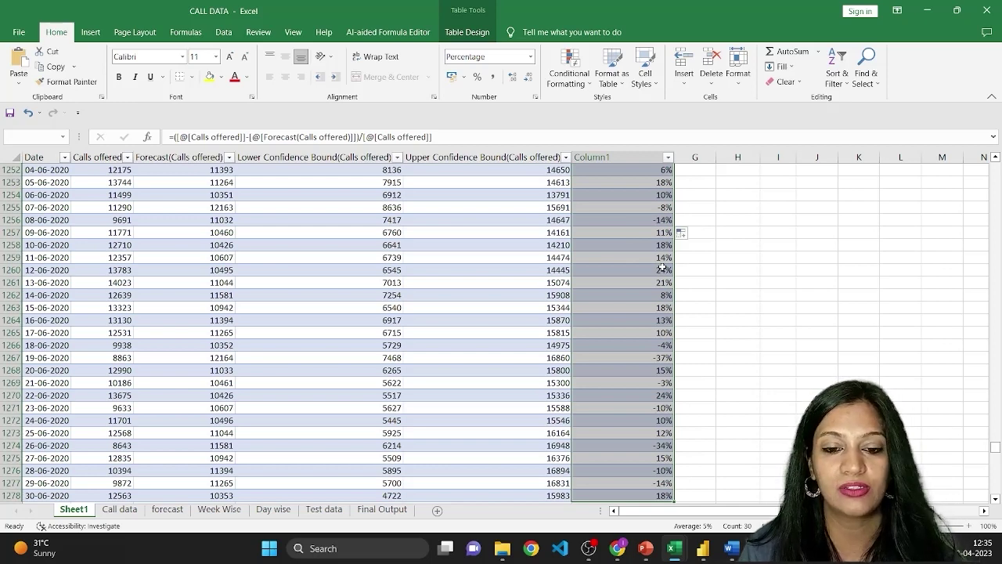
pyautogui.scroll(4, 662, 268)
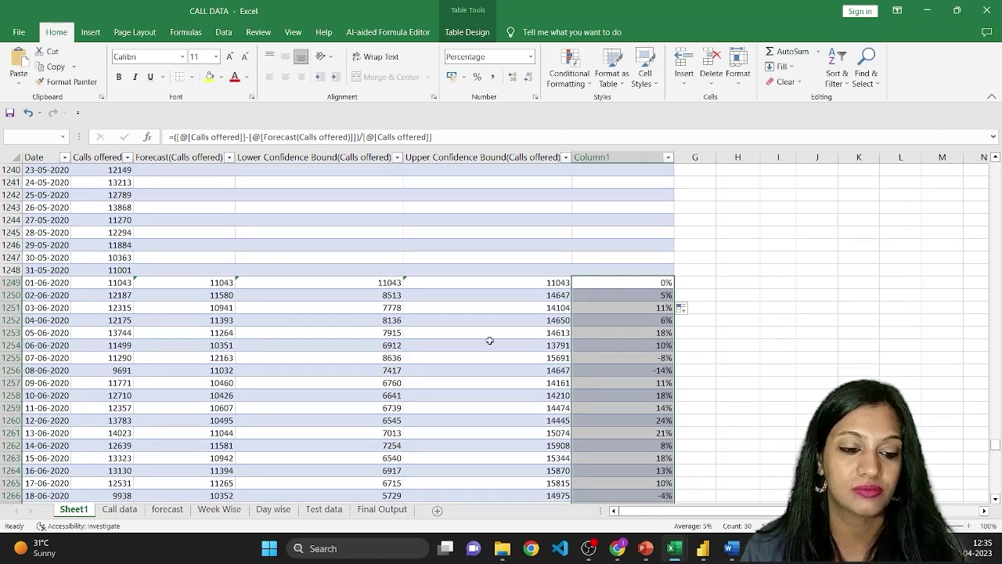
# Switch to the Test data sheet to review the June totals, including the 354859 smoothed forecast
pyautogui.click(327, 510)
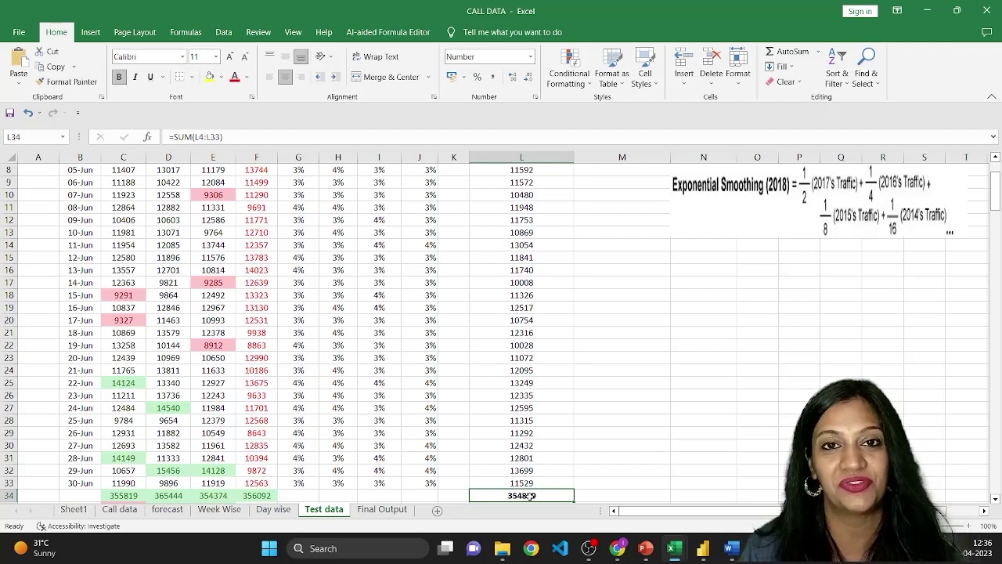
# On the Final Output sheet, inspect the first forecast date B3, volume C3 and the Forecasted volume line
pyautogui.click(403, 509)
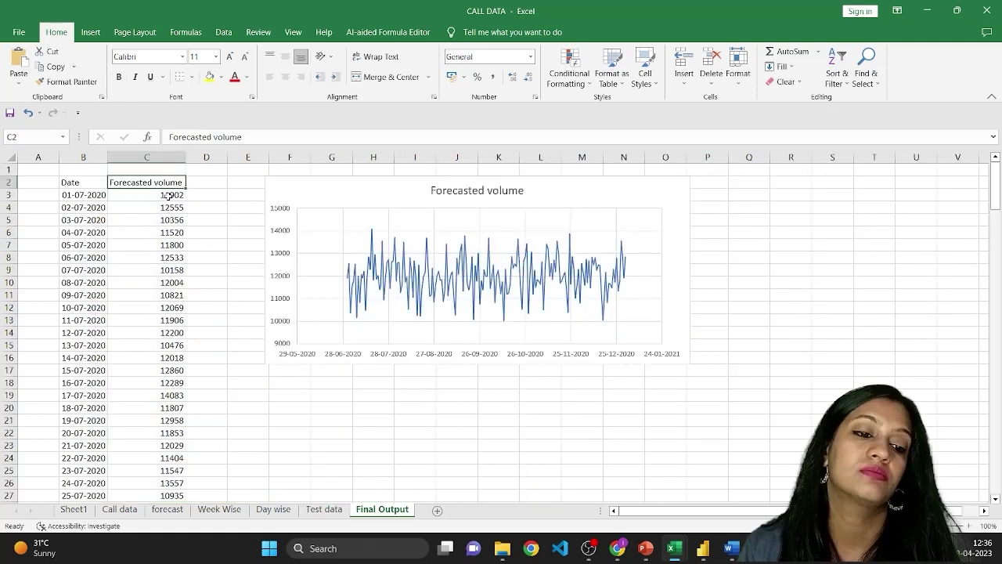
pyautogui.click(170, 196)
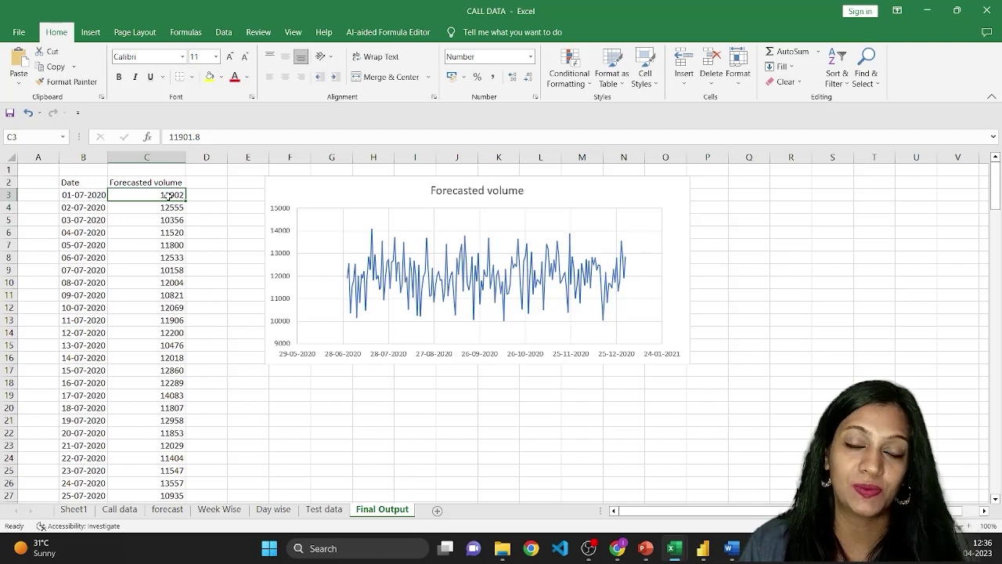
pyautogui.click(77, 196)
pyautogui.click(158, 196)
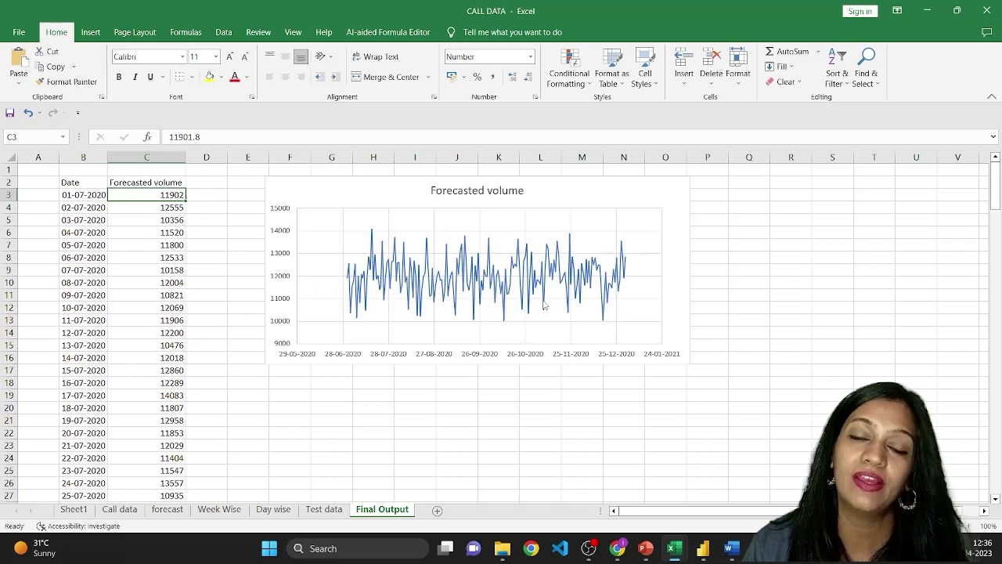
pyautogui.moveTo(545, 305)
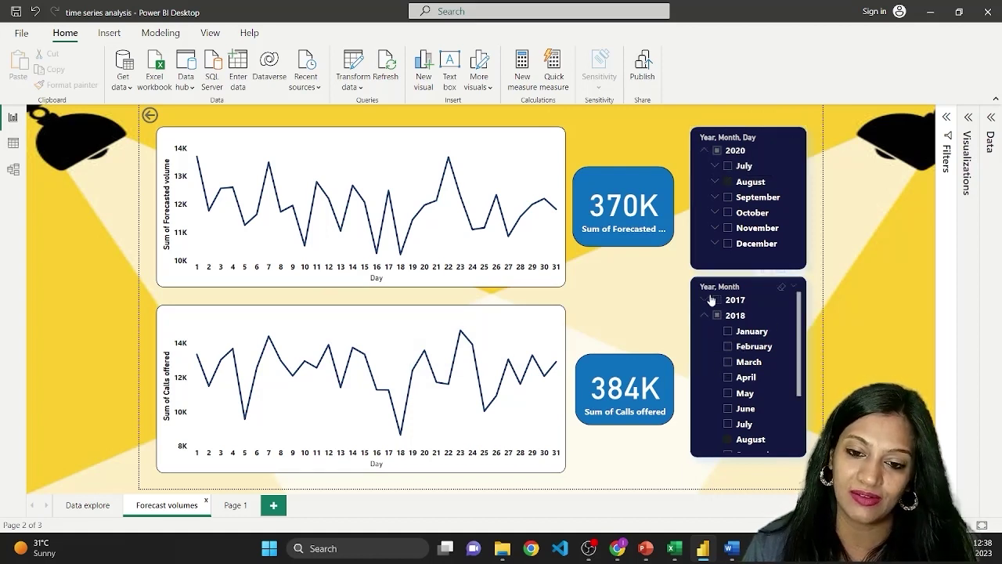
# In the Year, Month slicer, expand 2019 and tick August for the Calls offered chart
pyautogui.scroll(-1, 798, 316)
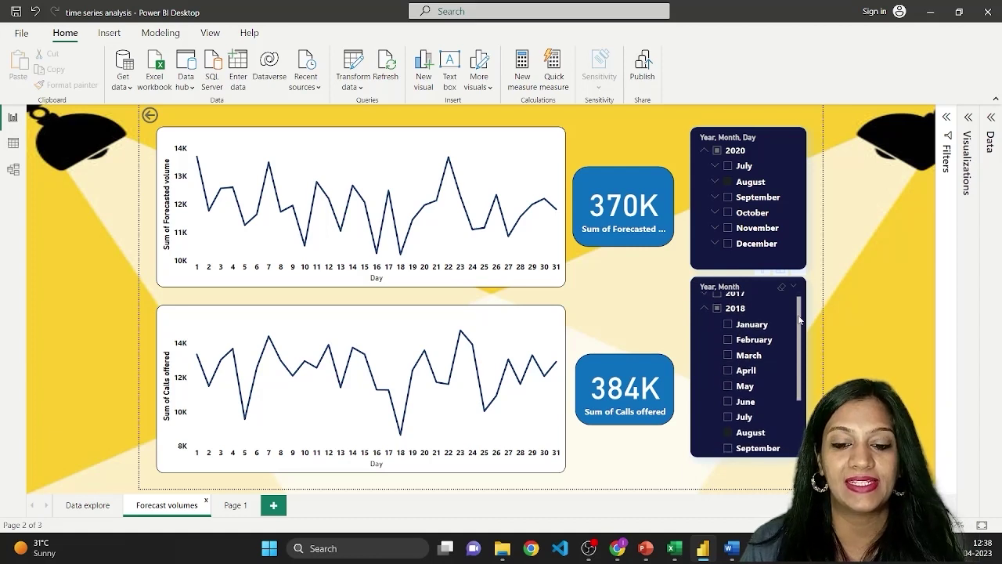
pyautogui.moveTo(799, 316); pyautogui.dragTo(799, 324)
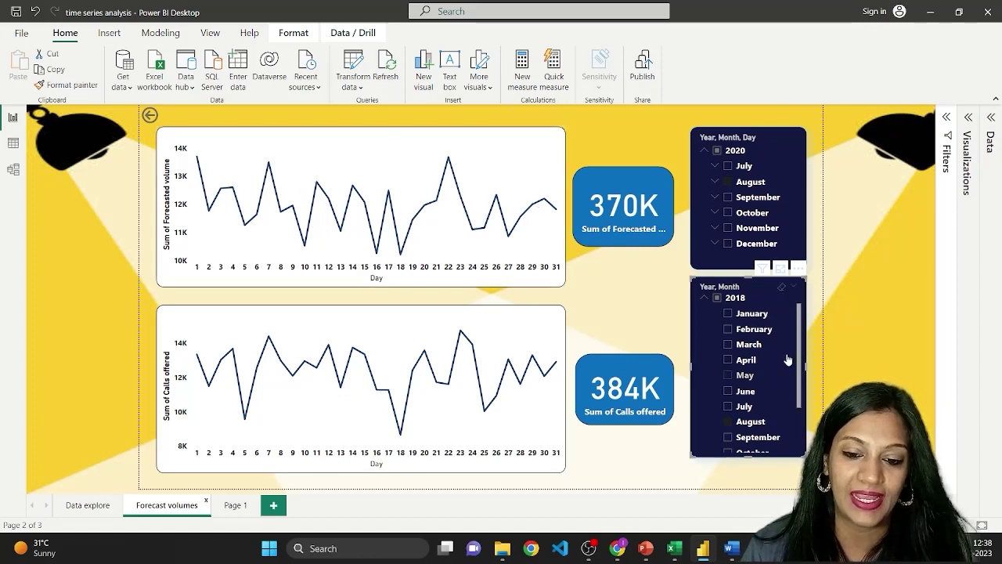
pyautogui.moveTo(800, 350); pyautogui.dragTo(804, 407)
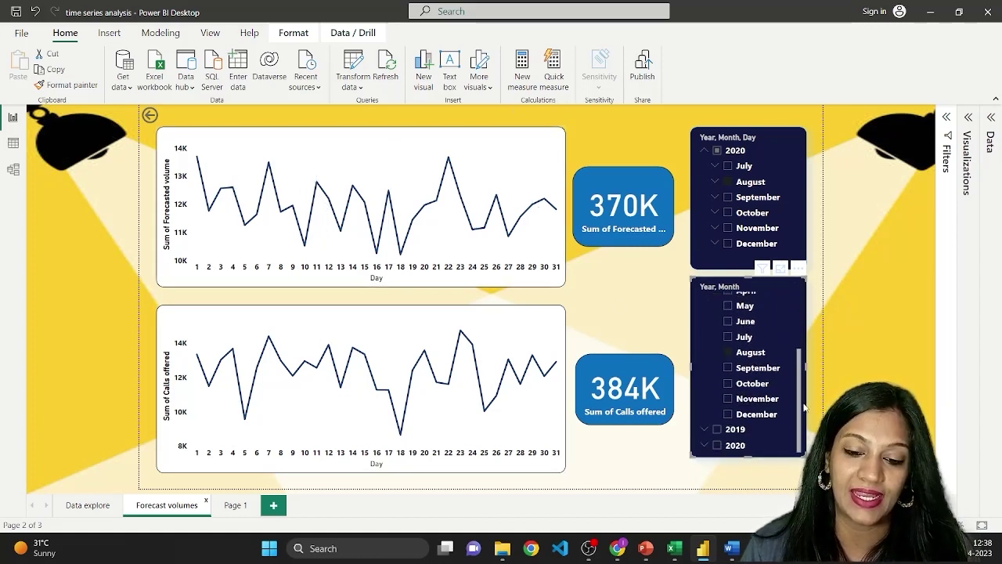
pyautogui.click(705, 429)
pyautogui.click(744, 369)
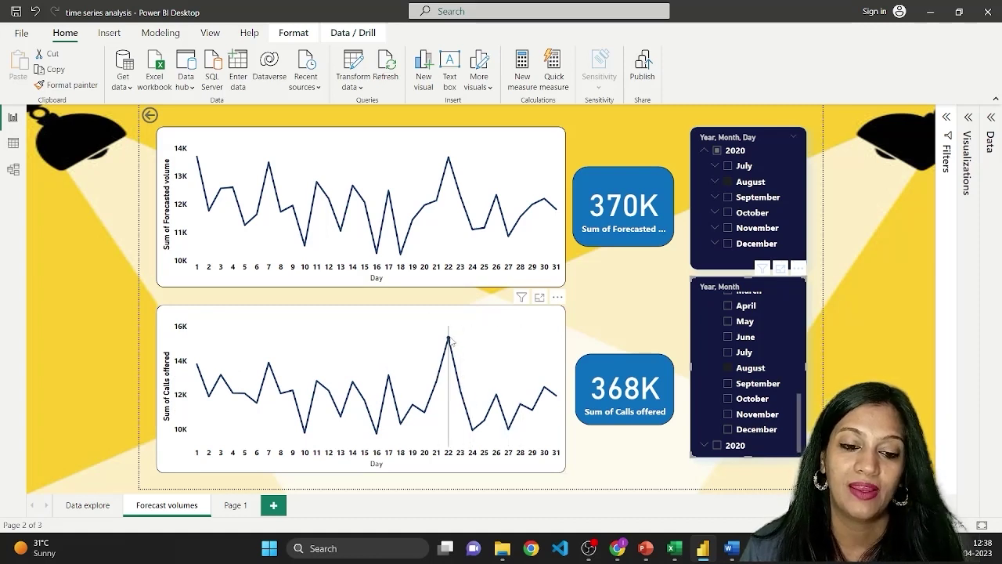
pyautogui.moveTo(448, 338)
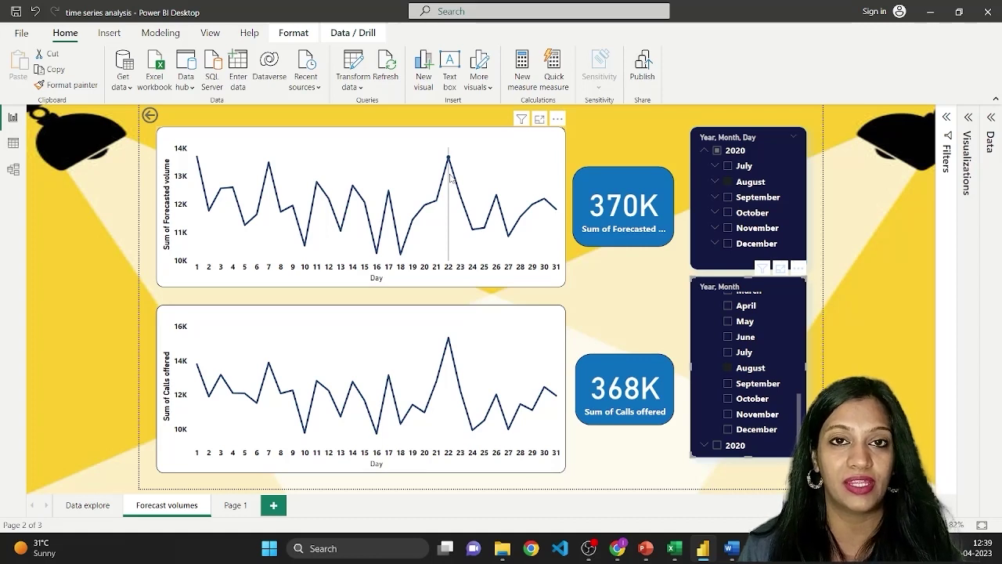
pyautogui.moveTo(451, 177)
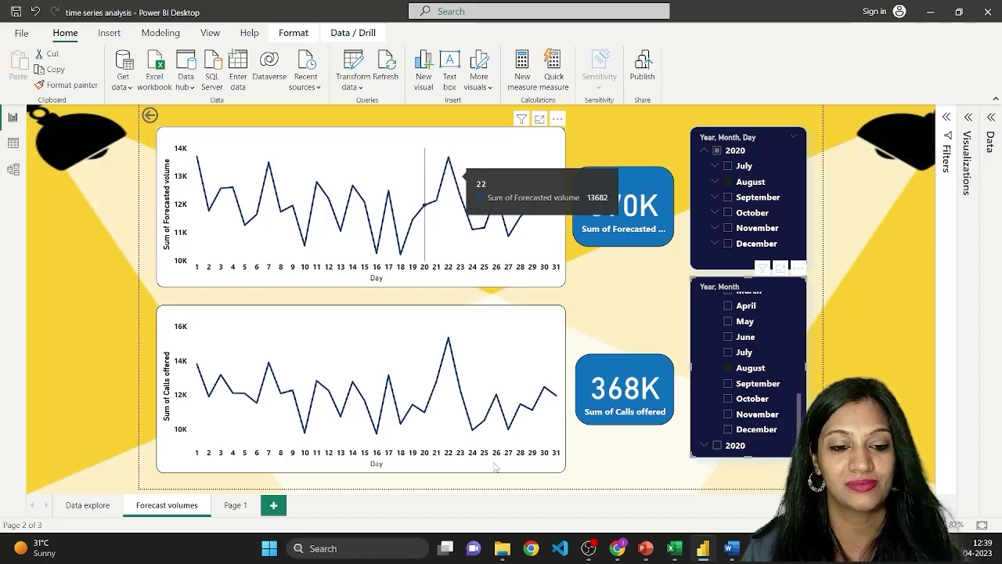
# Filter the forecast chart to November, then September 2020, and the actual calls chart to matching months
pyautogui.click(728, 231)
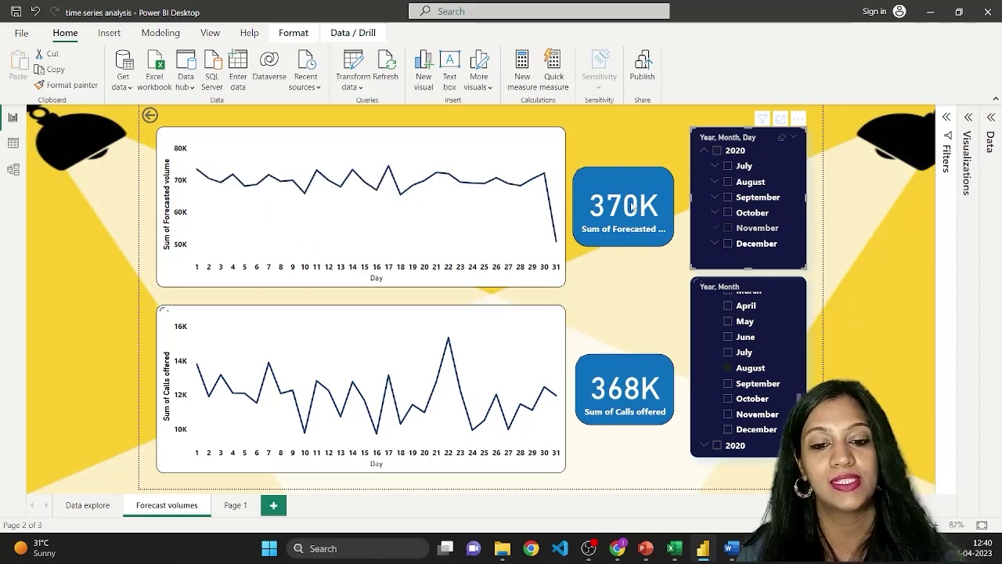
pyautogui.click(728, 231)
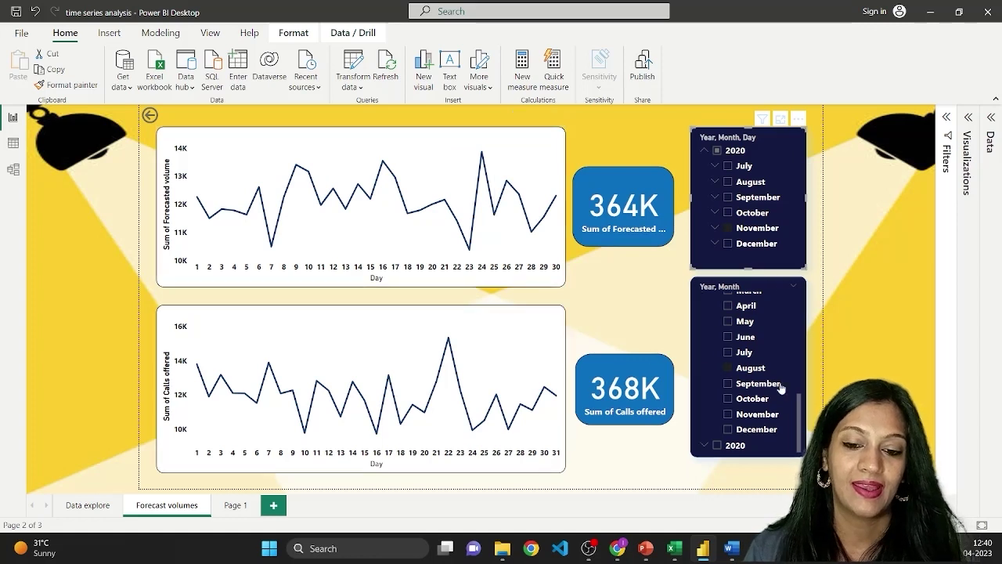
pyautogui.click(749, 417)
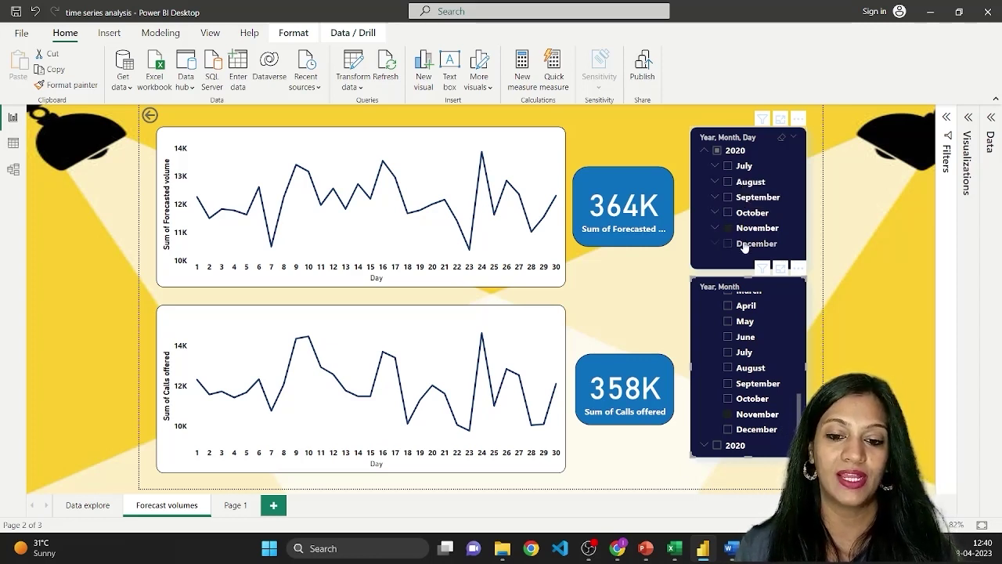
pyautogui.click(728, 197)
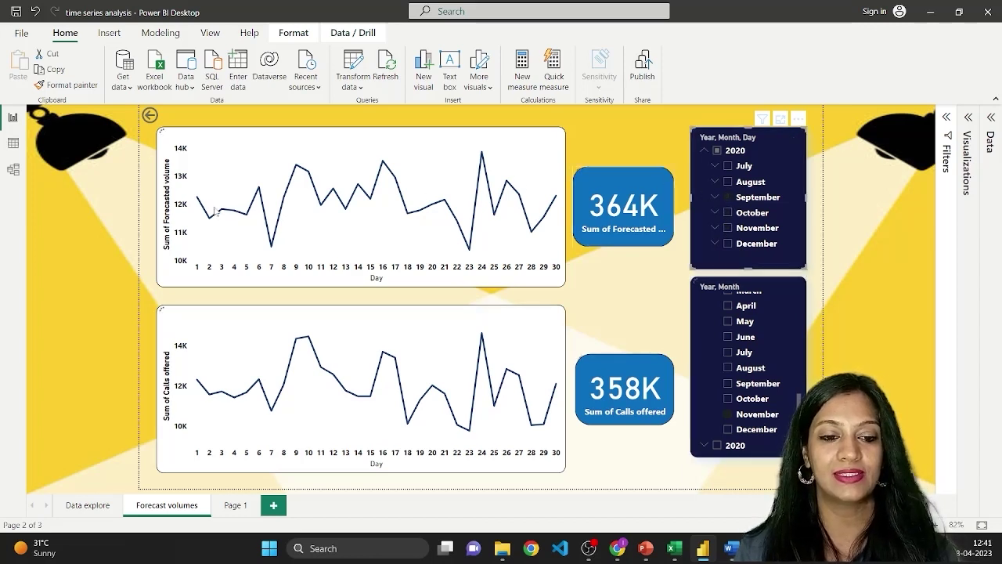
pyautogui.click(748, 388)
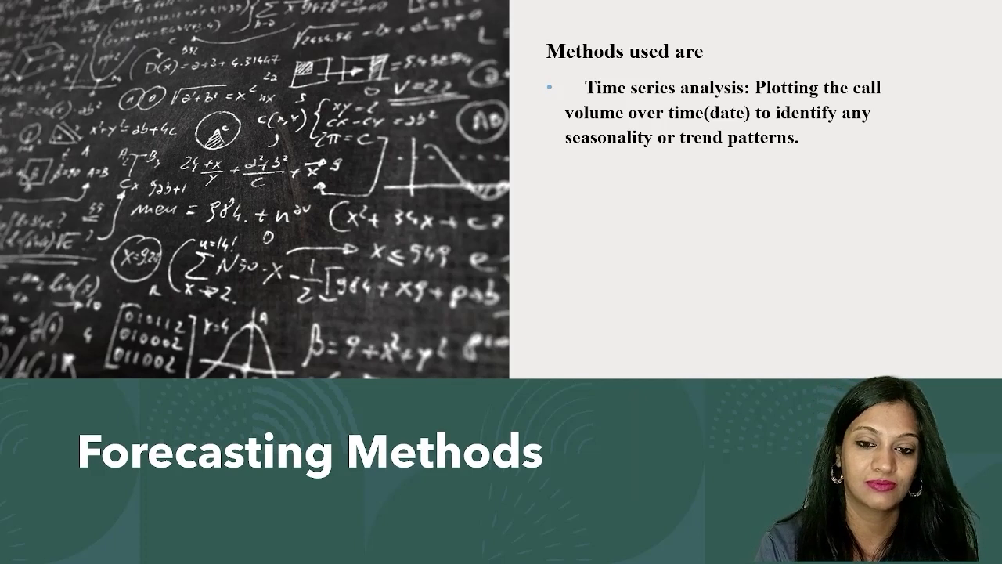
# Reveal the Correlation analysis bullet on the Forecasting Methods slide
pyautogui.press('Right')
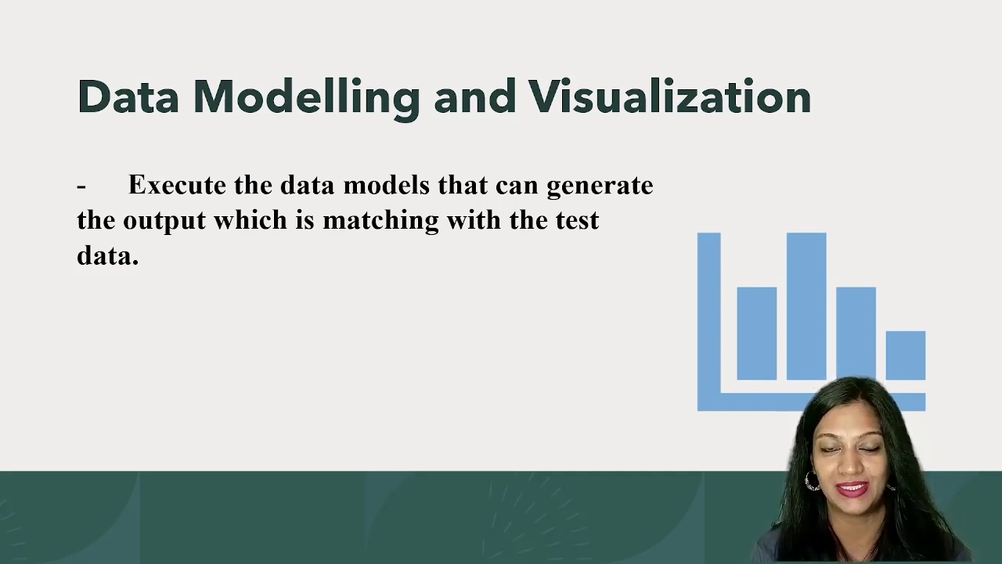
# Reveal the second data modelling bullet, then advance to the final forecasted call volume slide
pyautogui.press('Right')
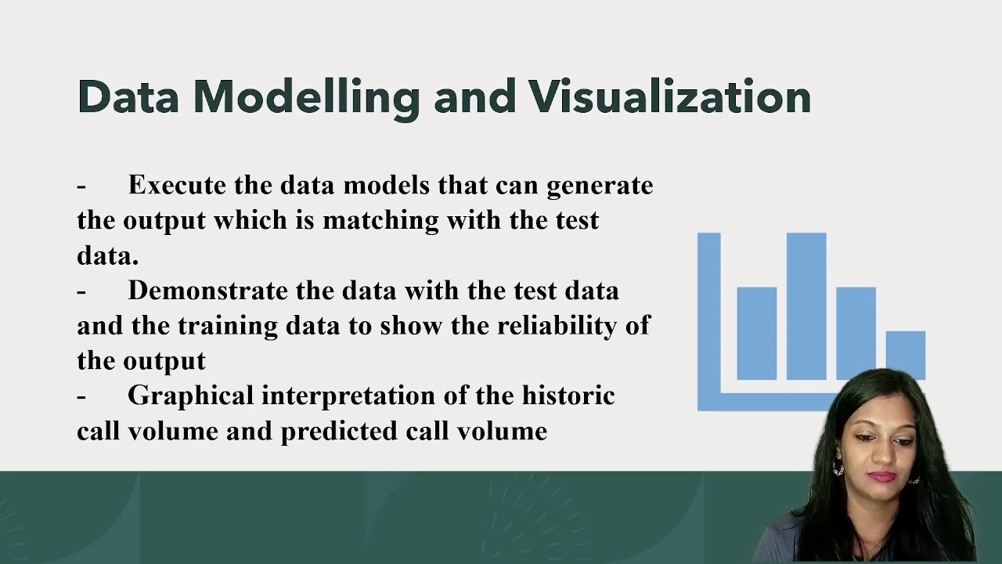
pyautogui.press('Right')
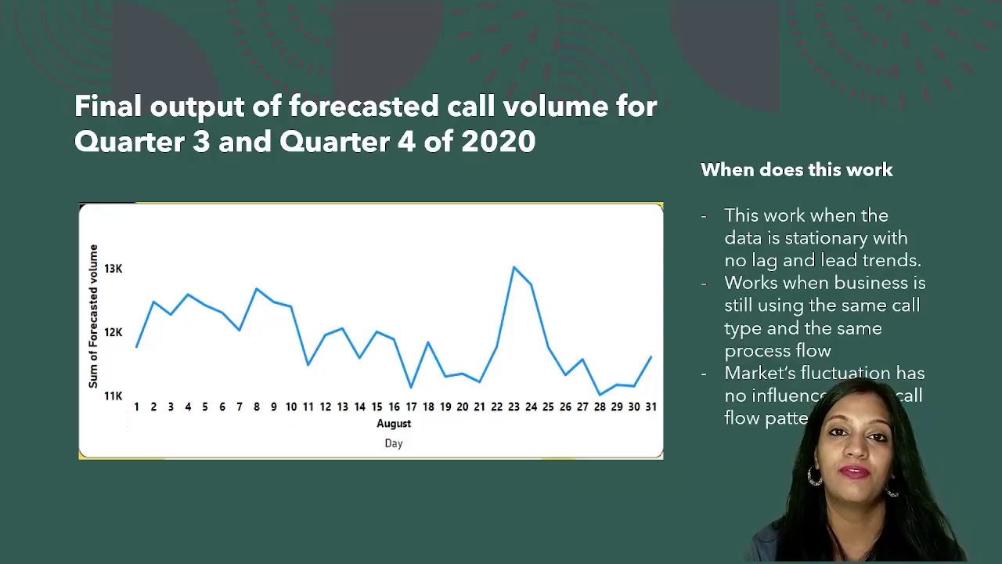